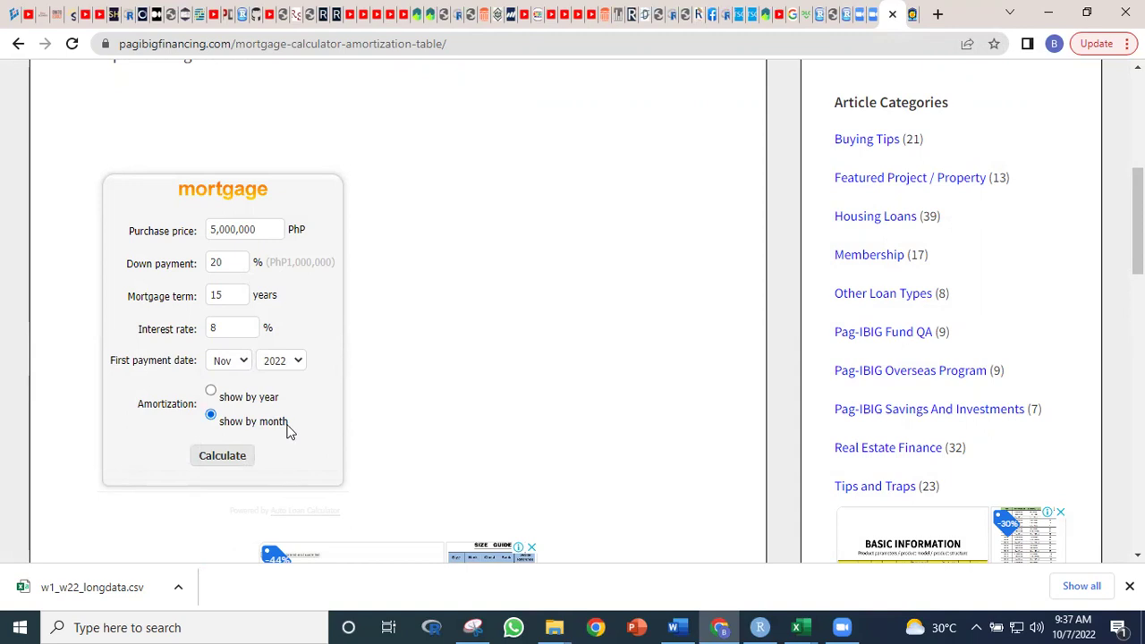
Step: Calculate the mortgage with monthly amortization and review the payment schedule down to its totals
click(222, 457)
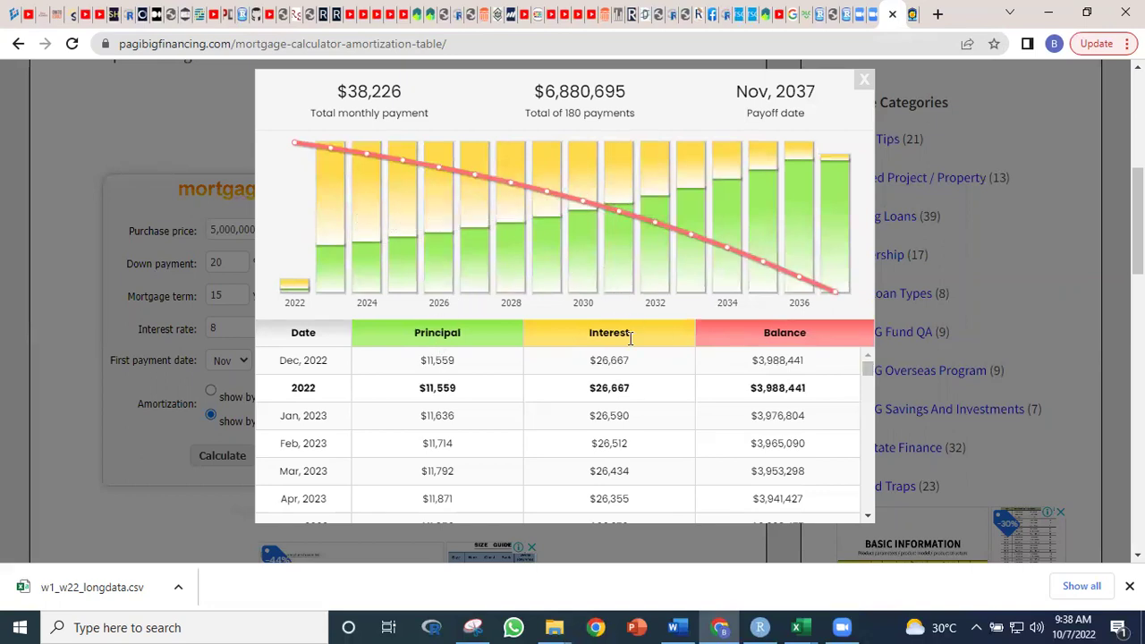
drag(867, 368, 856, 517)
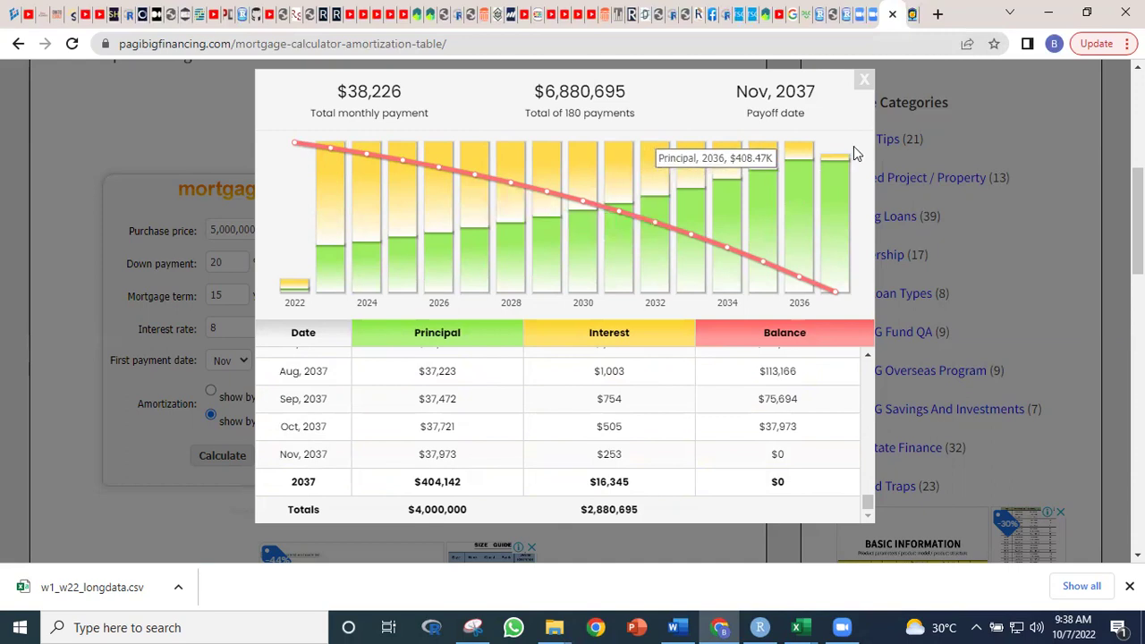
click(872, 96)
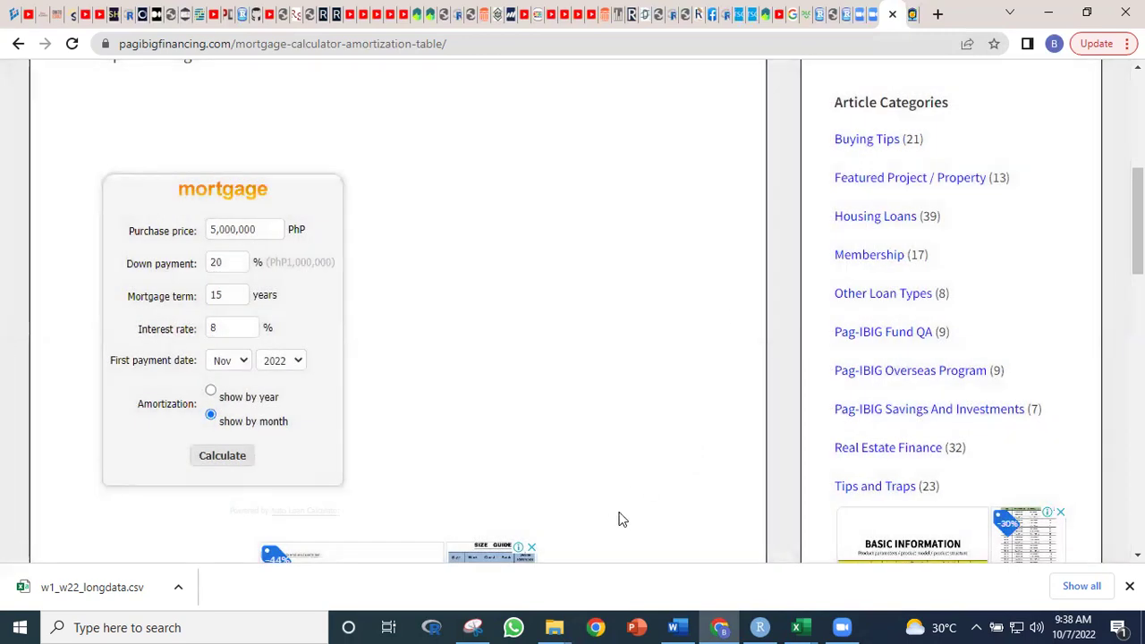
Step: Switch to the Time Value of Money workbook in Excel and inspect the reference monthly payment in cell J2 beside the loan data
mouse_move(798, 626)
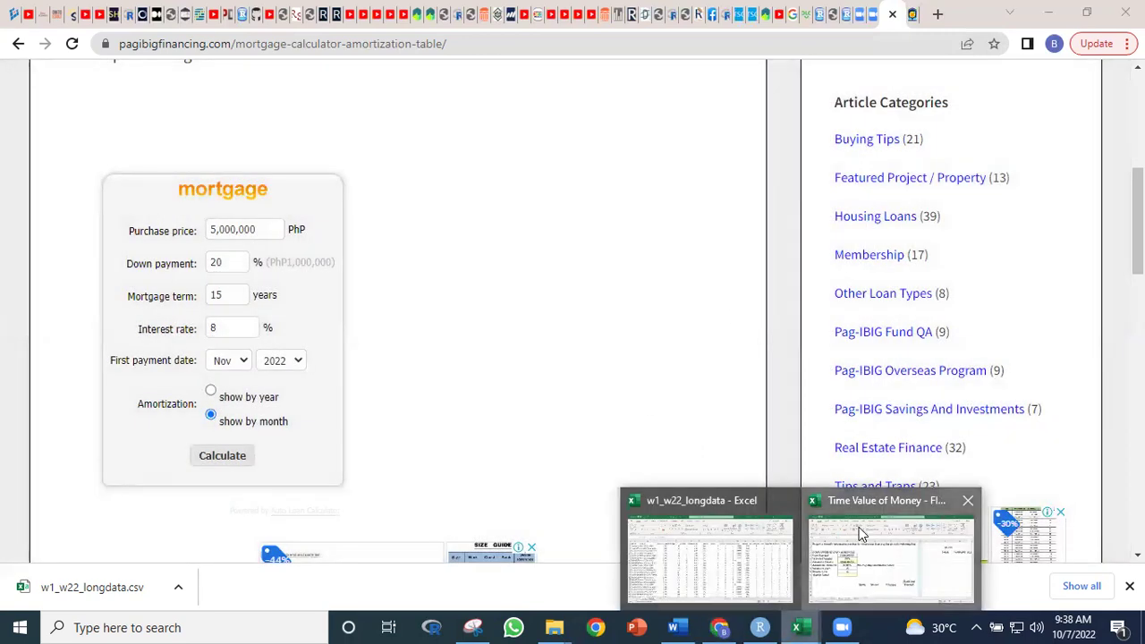
click(894, 545)
drag(1035, 582, 1044, 583)
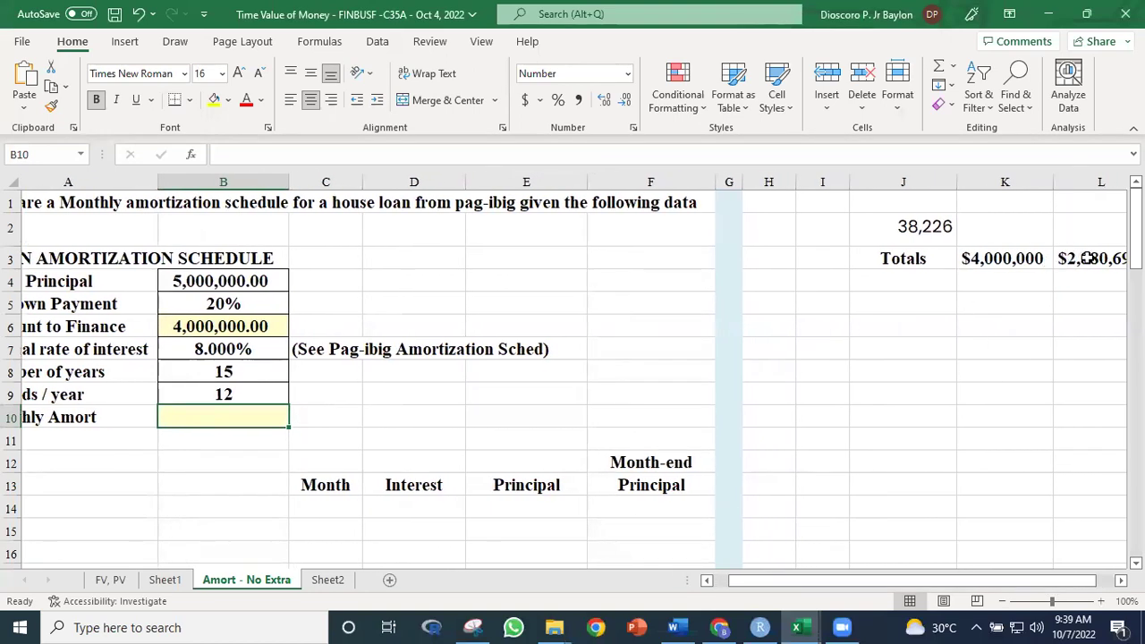
click(930, 229)
drag(879, 582, 862, 583)
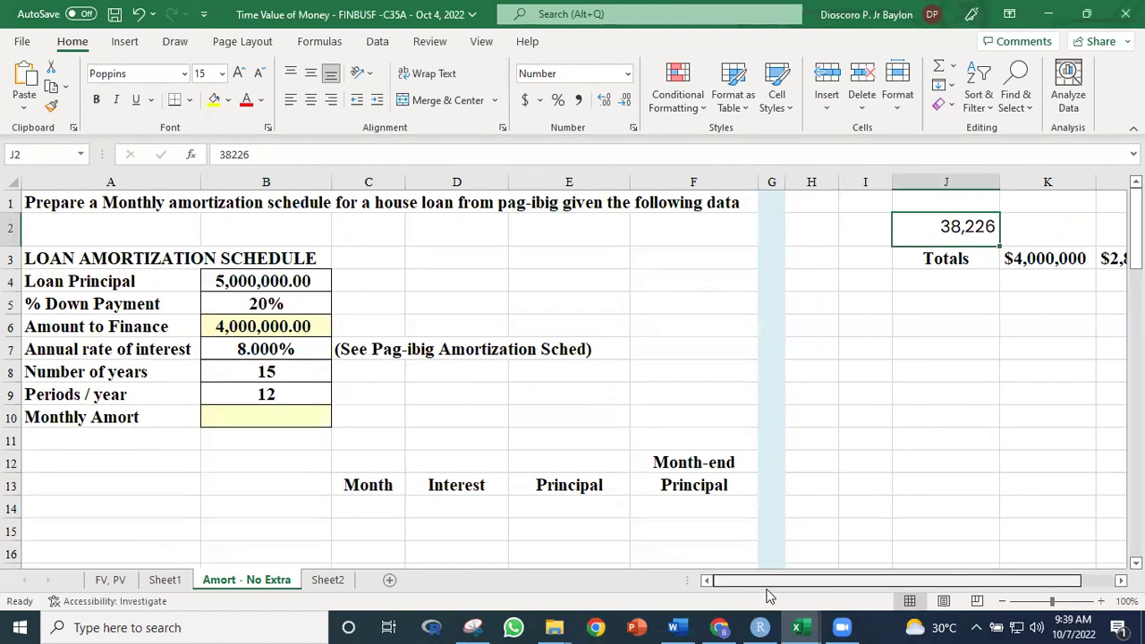
click(289, 419)
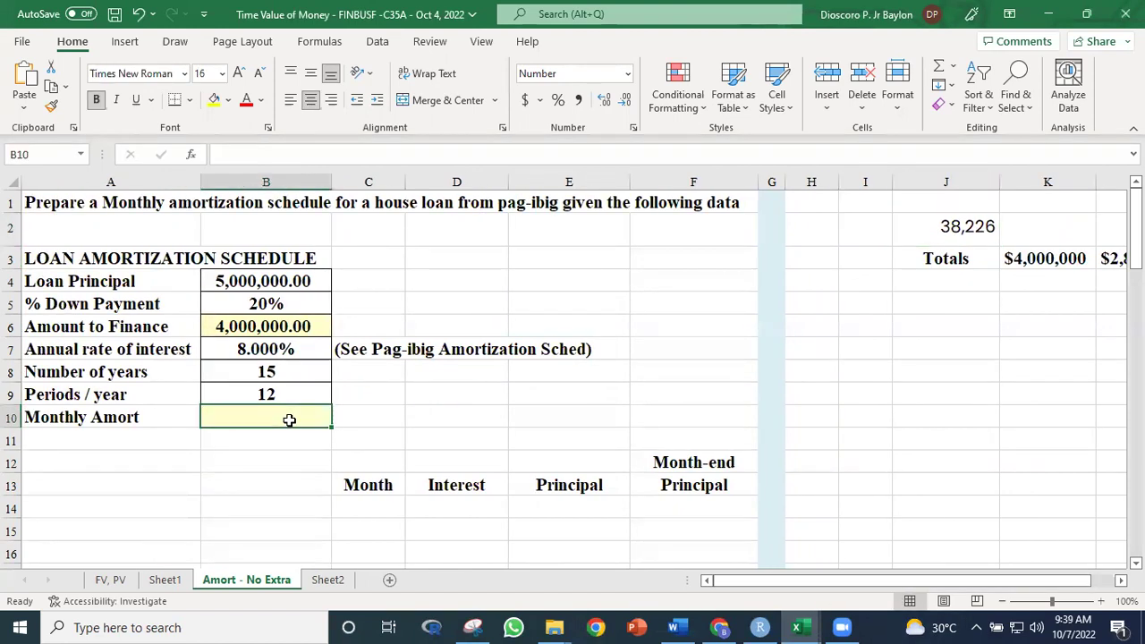
click(977, 230)
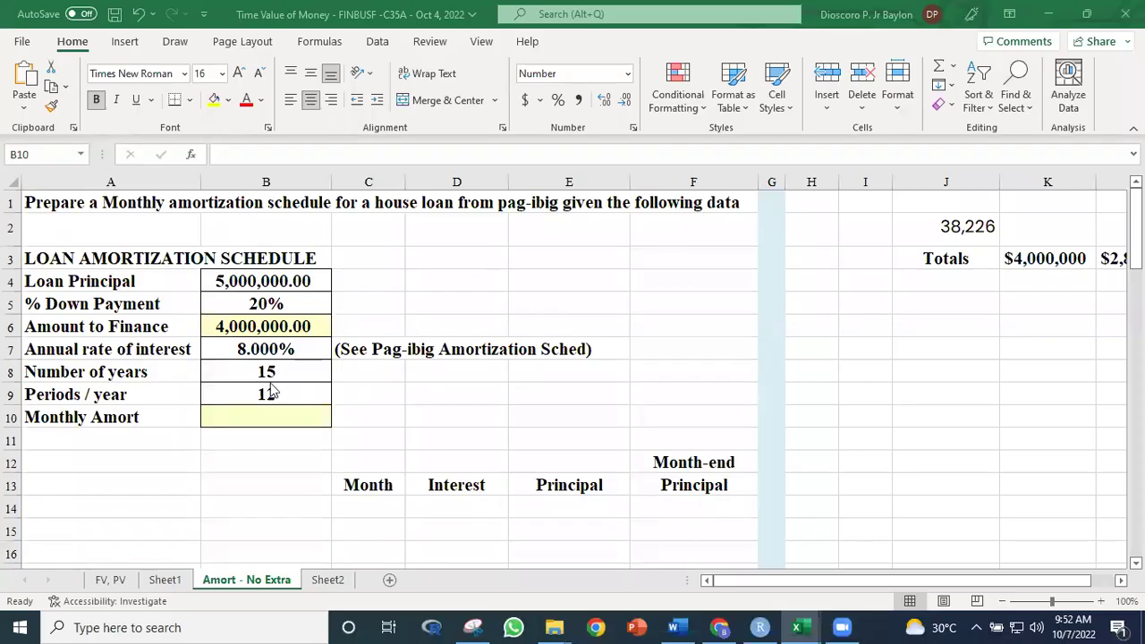
Step: Begin a PMT formula in the Monthly Amort cell B10 with the periodic rate B7/B9 as its first argument
click(257, 419)
text(=)
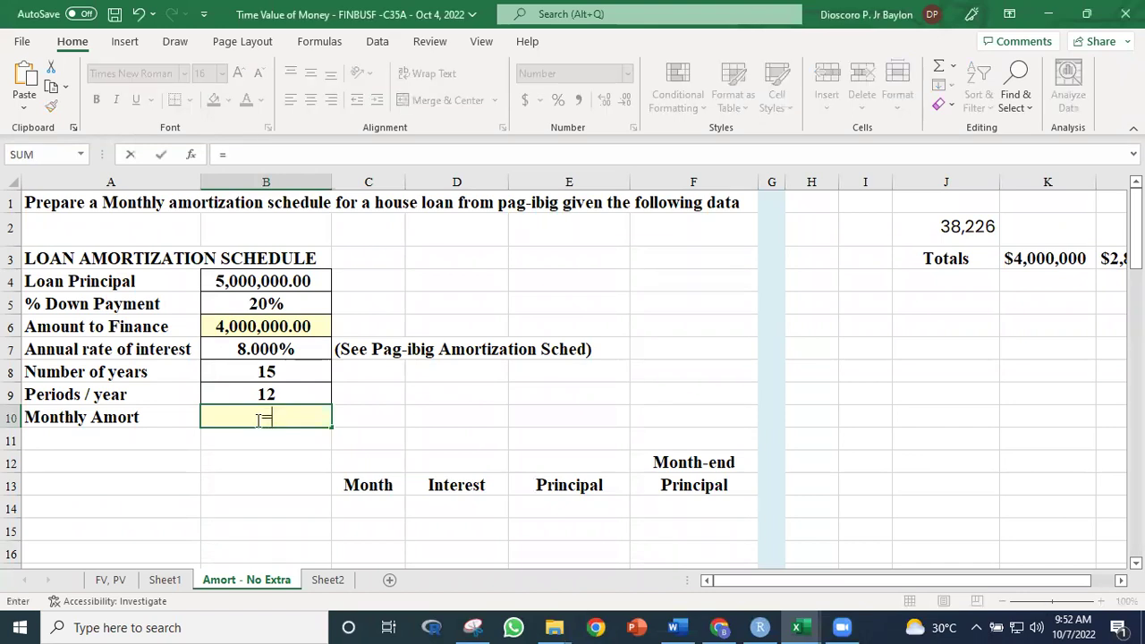
text(PMT()
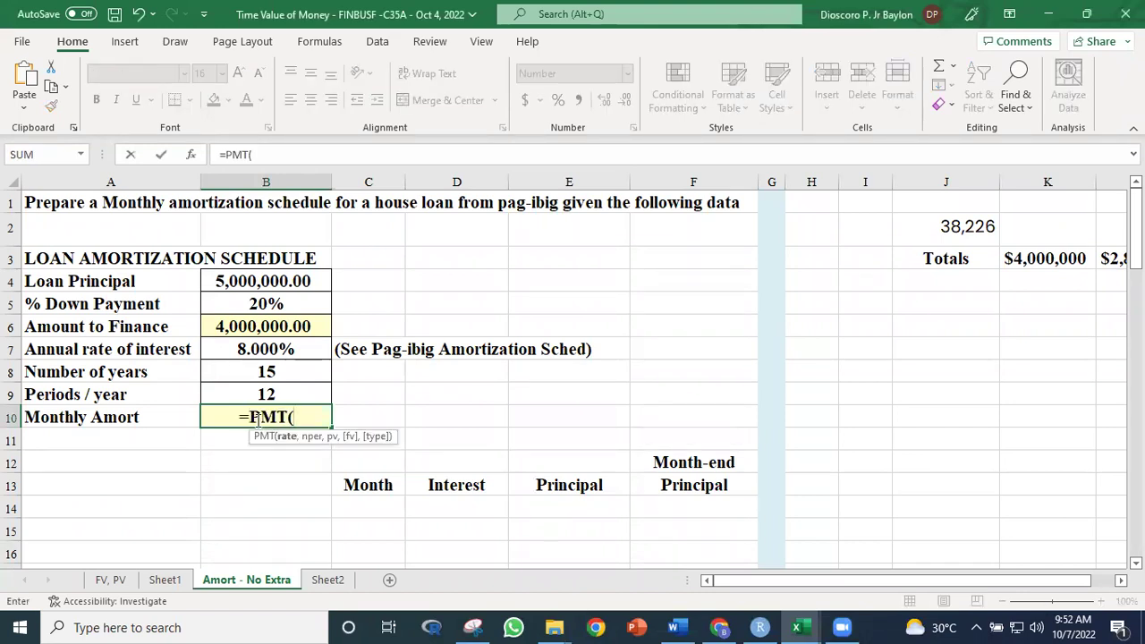
click(233, 352)
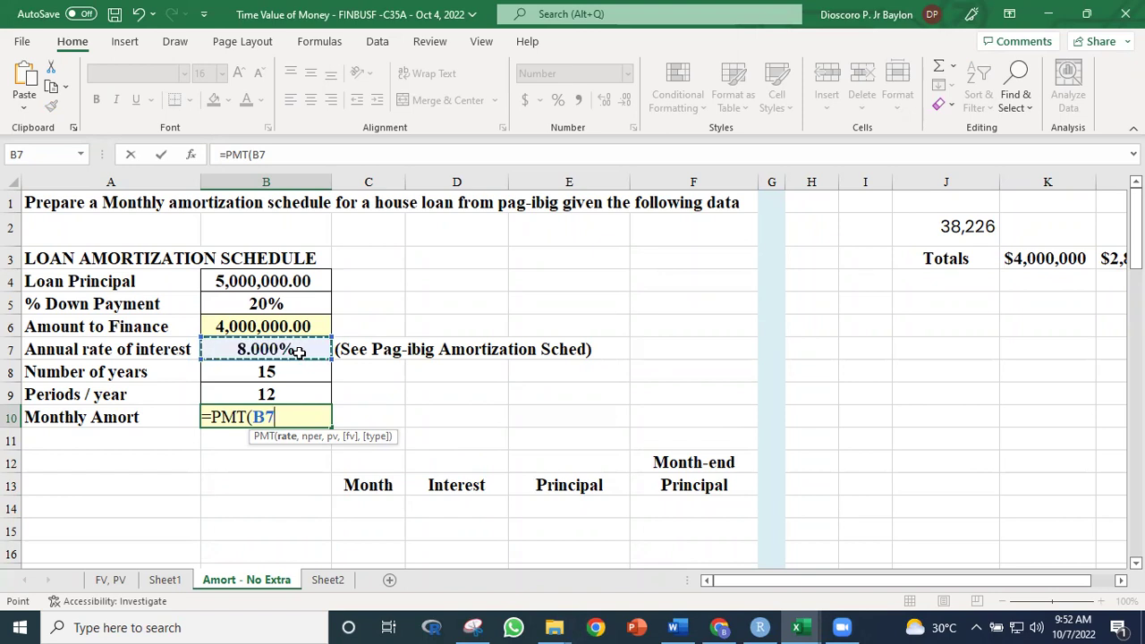
text(/)
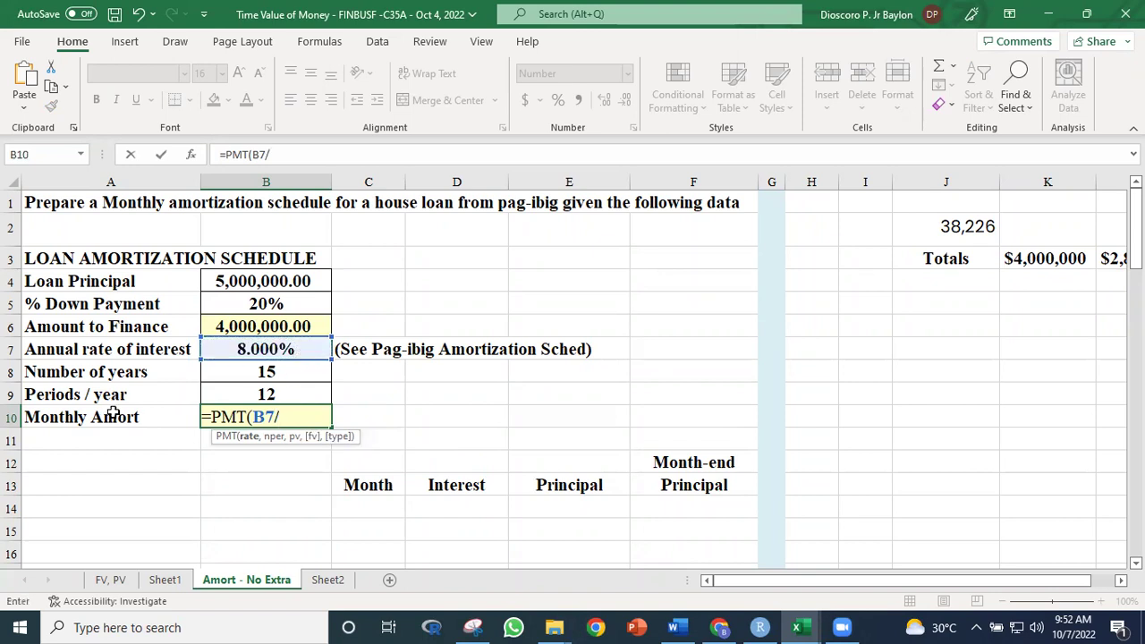
click(294, 394)
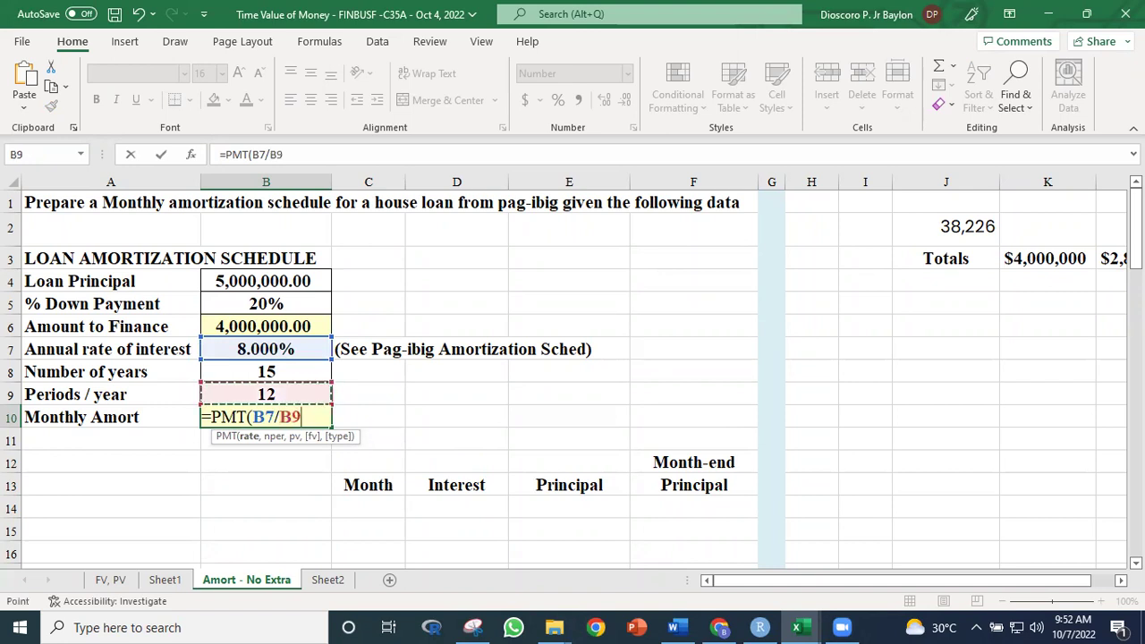
text(,)
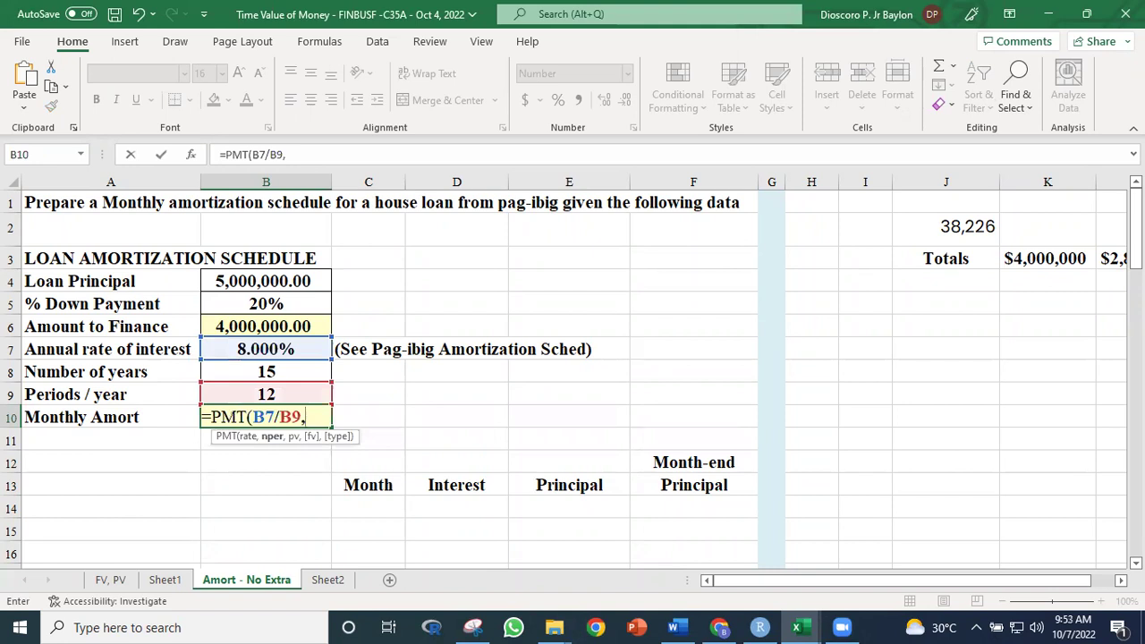
Step: Complete the PMT arguments with B8*B9 periods, B6 as present value, an empty future value and payment type 0
click(249, 373)
text(*)
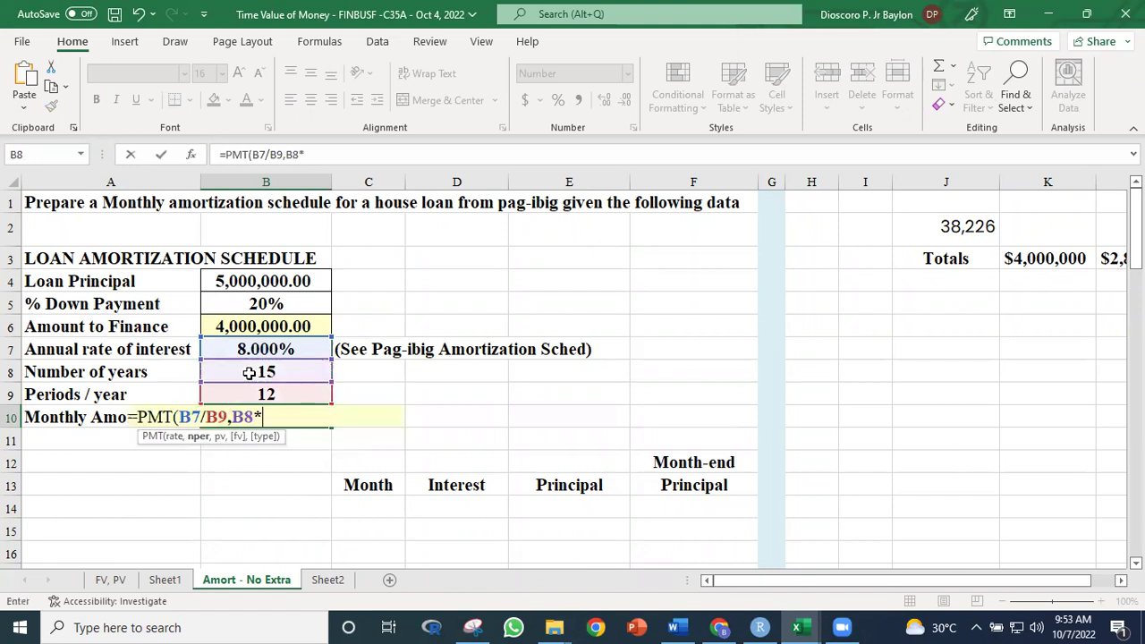
click(267, 394)
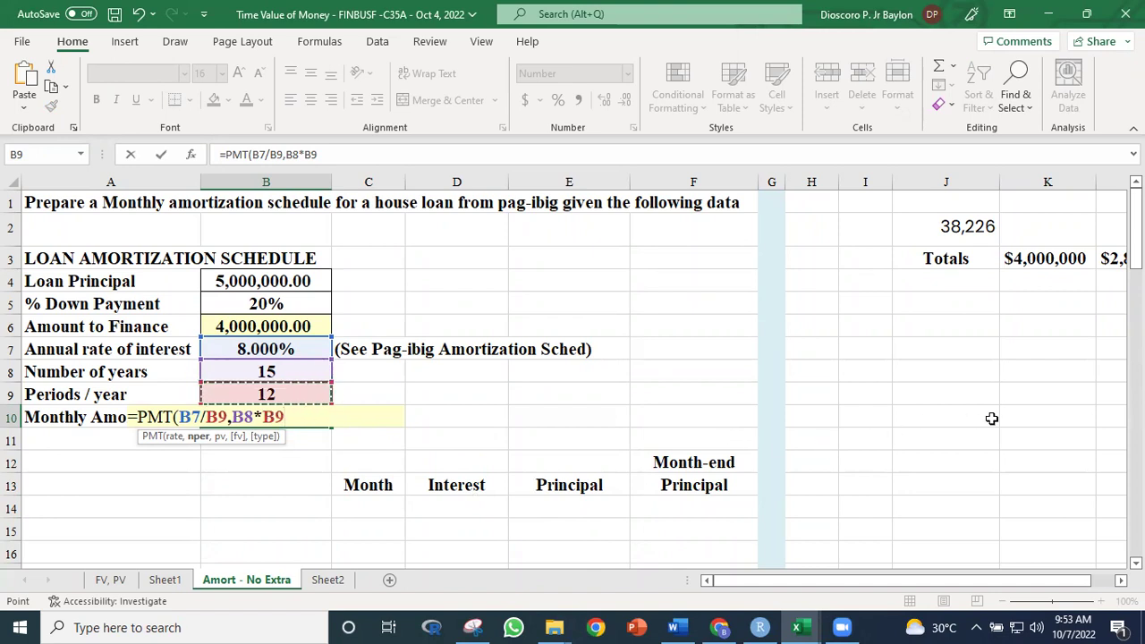
text(,)
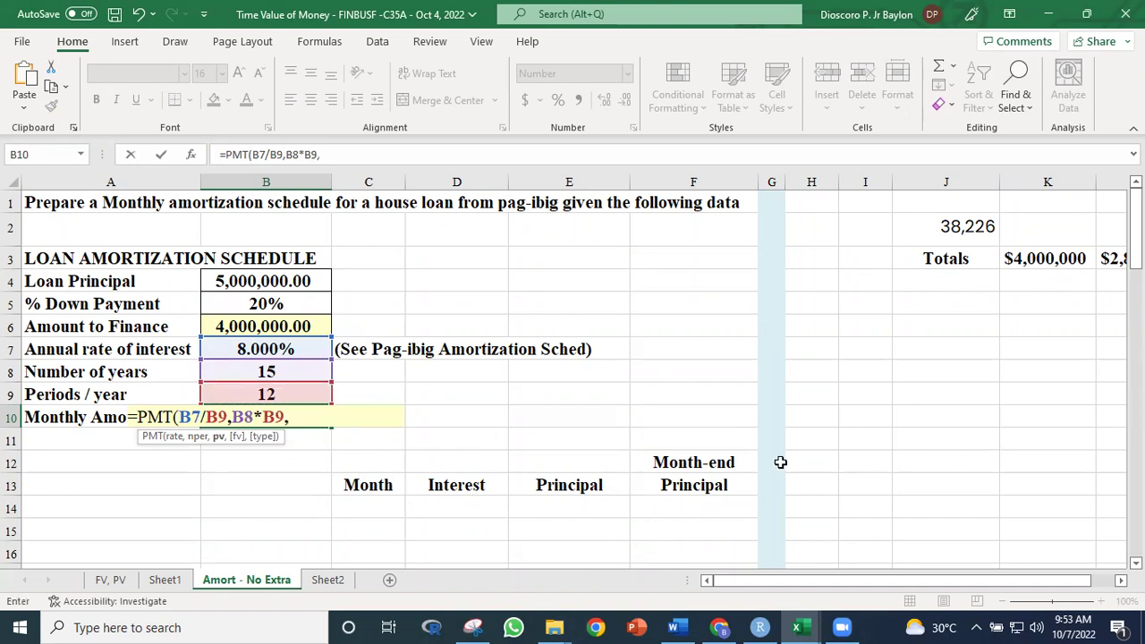
click(237, 330)
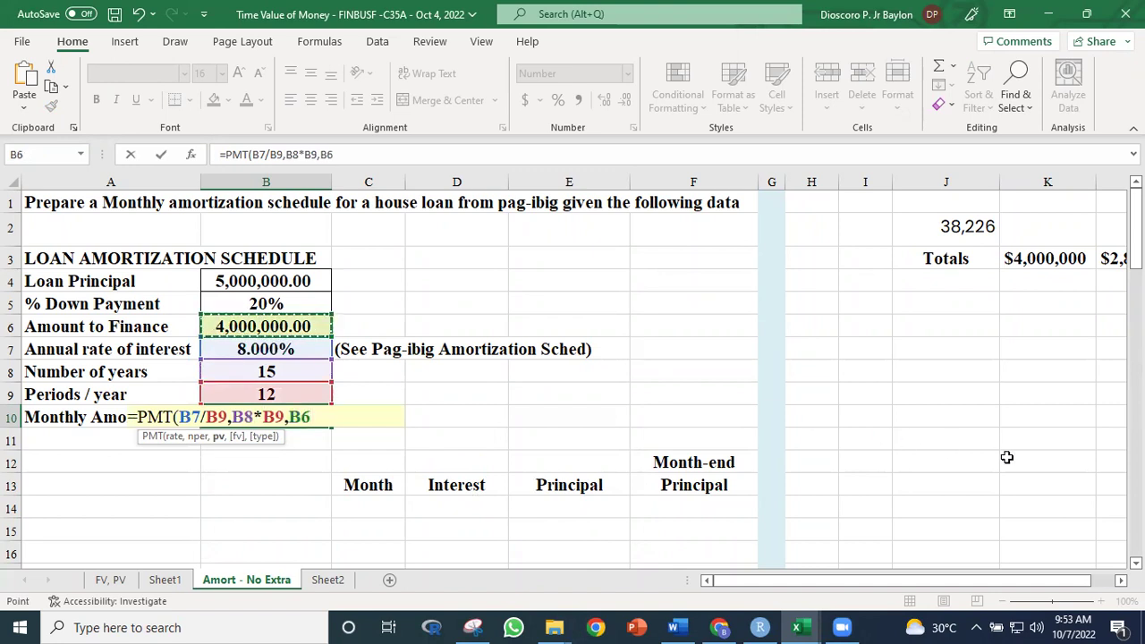
text(,)
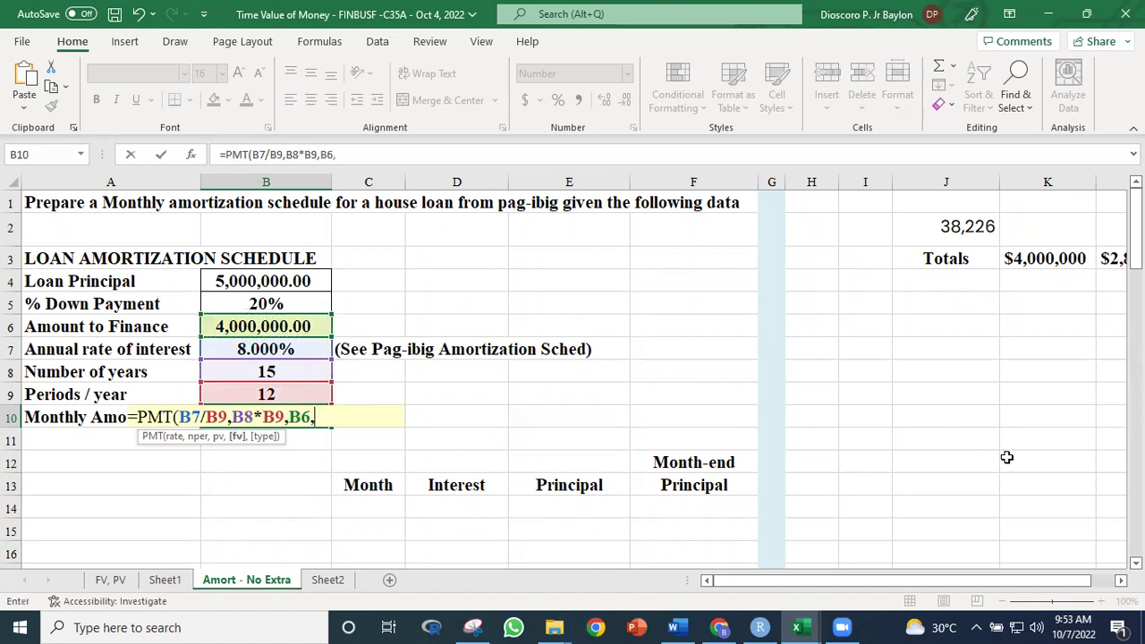
text(,)
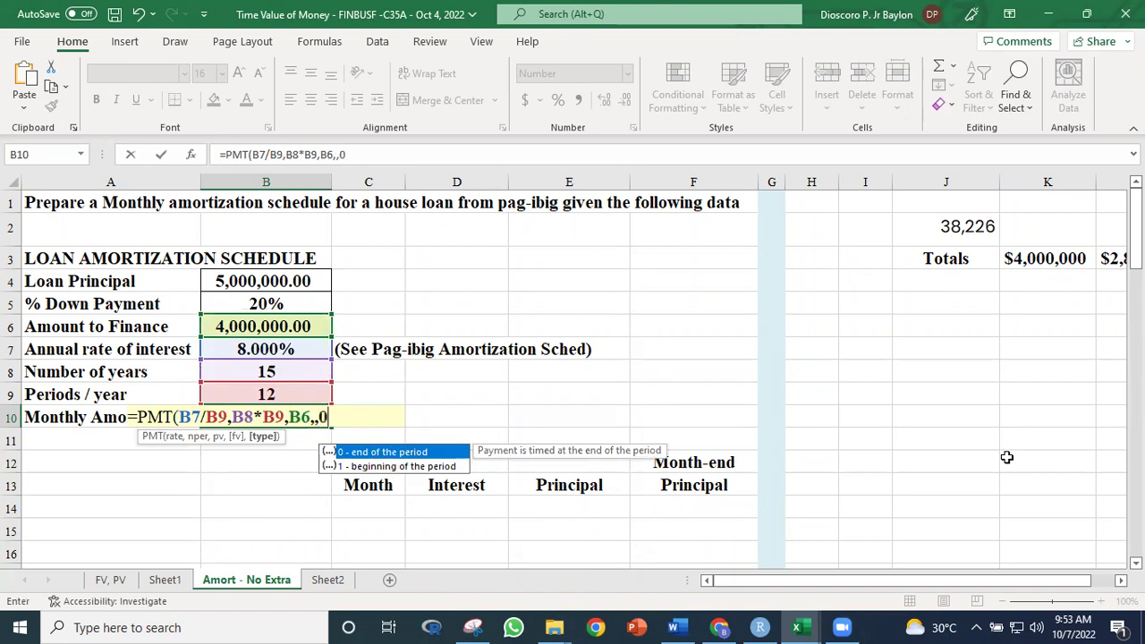
text(0))
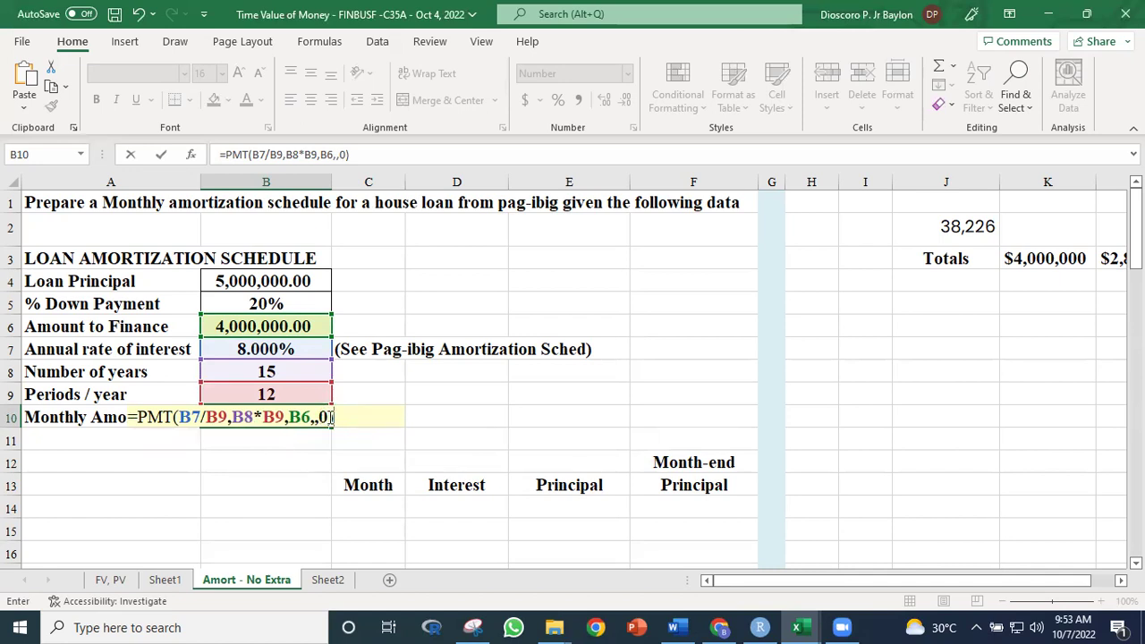
Step: Put a minus sign before PMT, commit the formula in B10, and right-align the cell
click(340, 417)
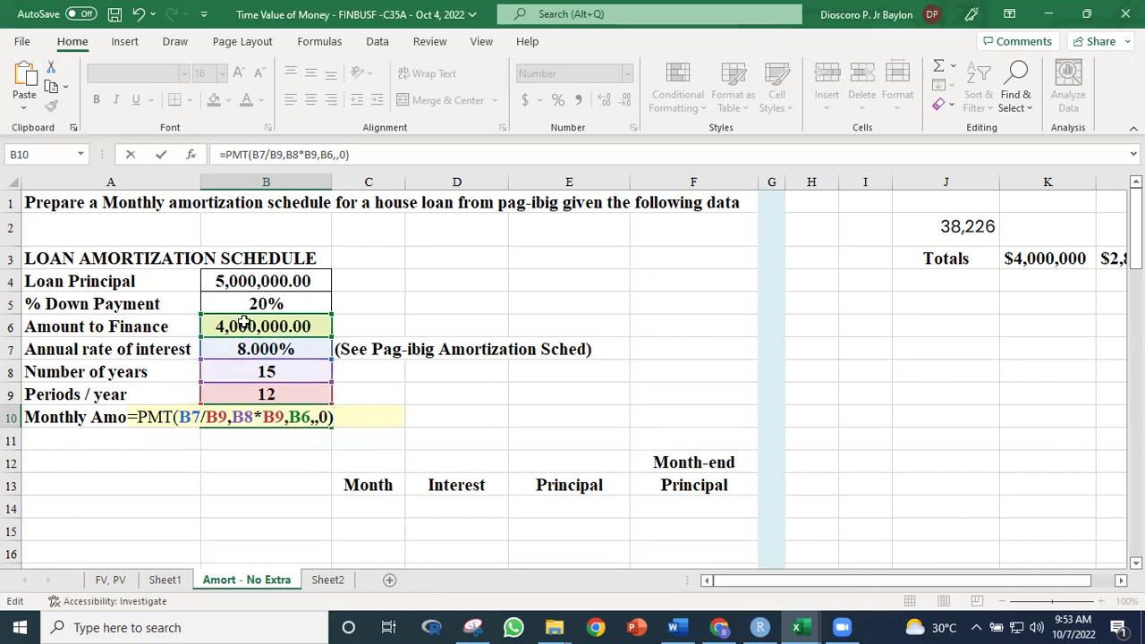
click(140, 419)
text(-)
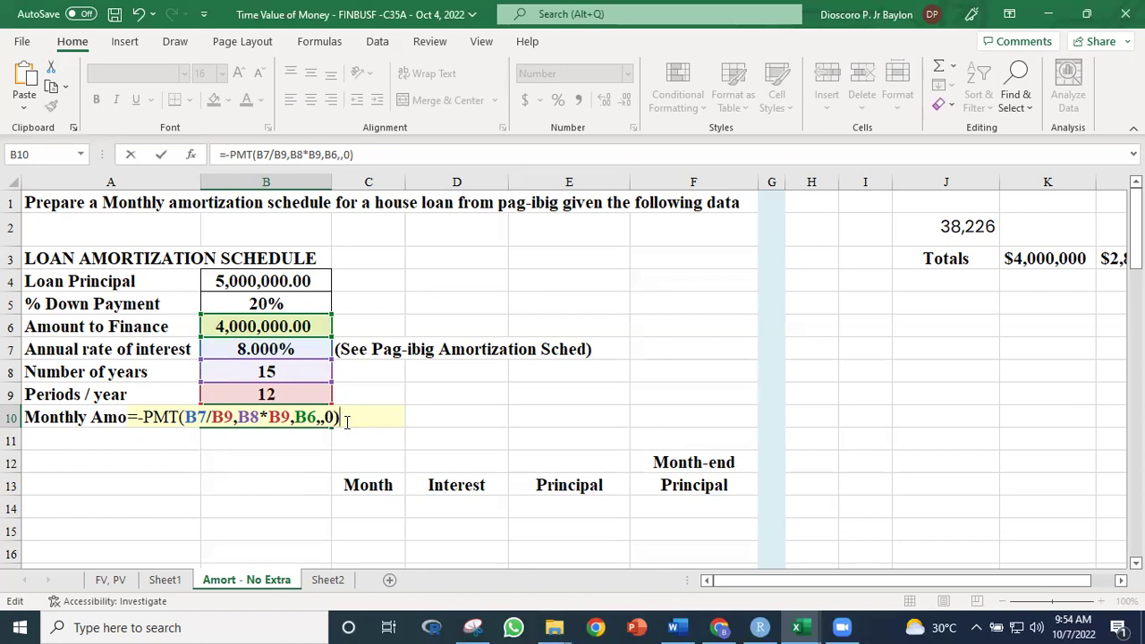
key(ctrl+Return)
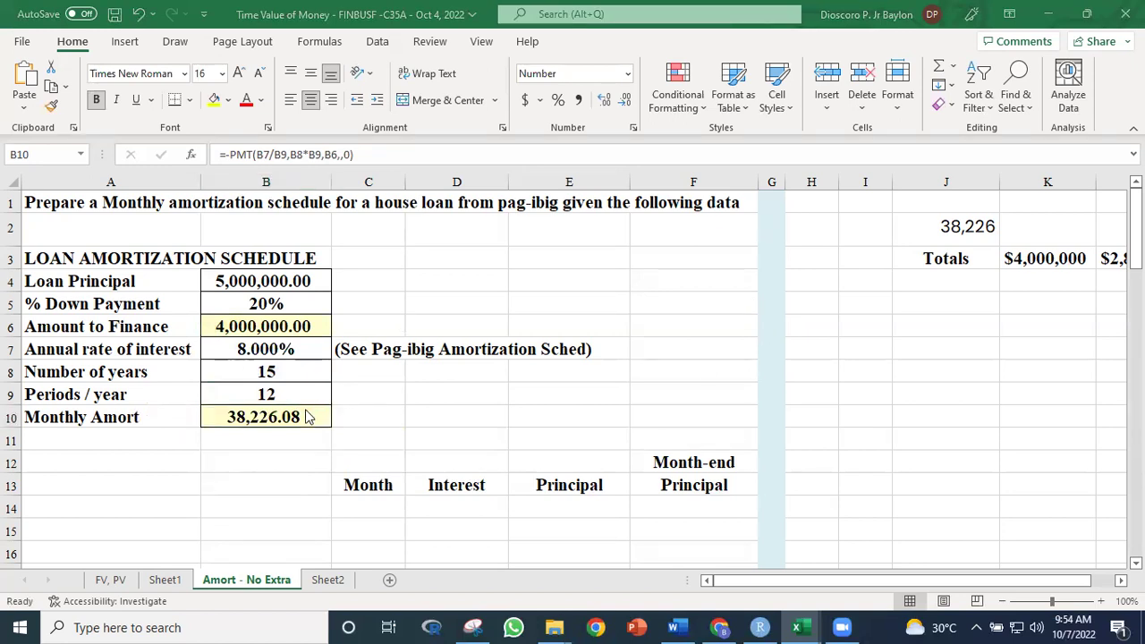
click(331, 103)
click(872, 410)
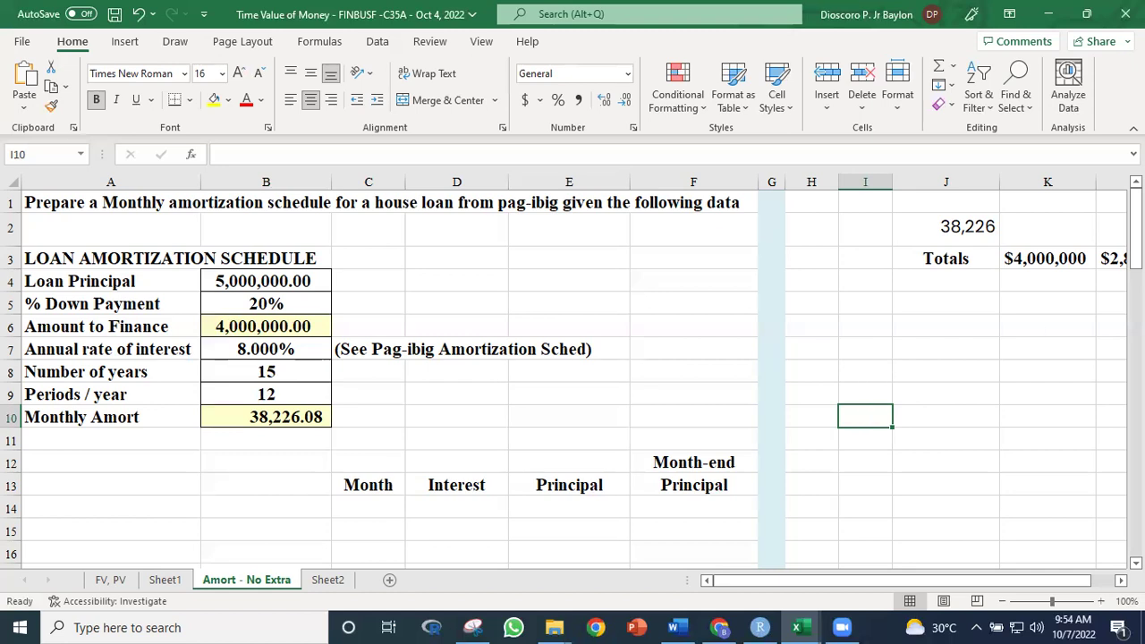
Step: Enter the month numbers 0, 1, 2 and 3 under the Month heading in cells C14 to C17
scroll(573, 376, down, 1)
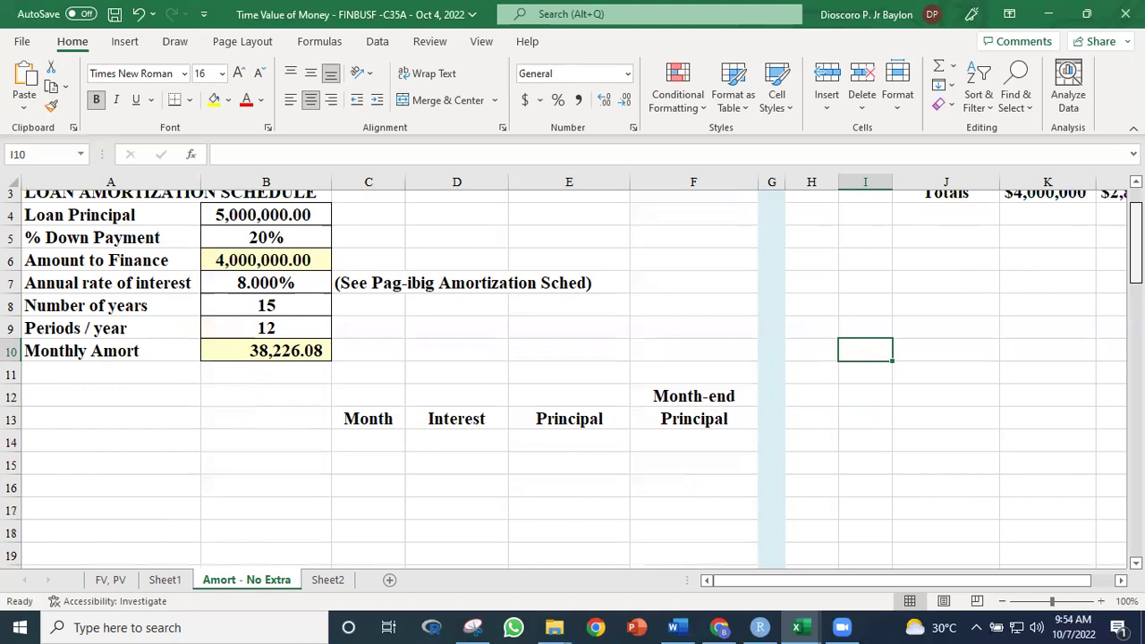
scroll(573, 375, up, 1)
scroll(572, 376, down, 2)
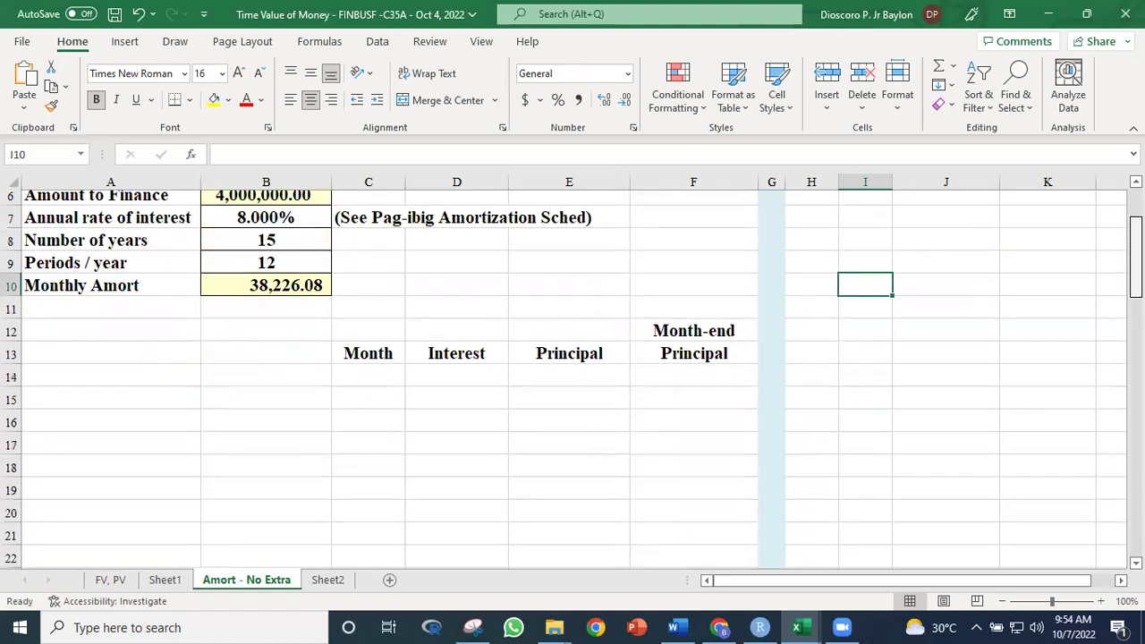
scroll(573, 376, up, 1)
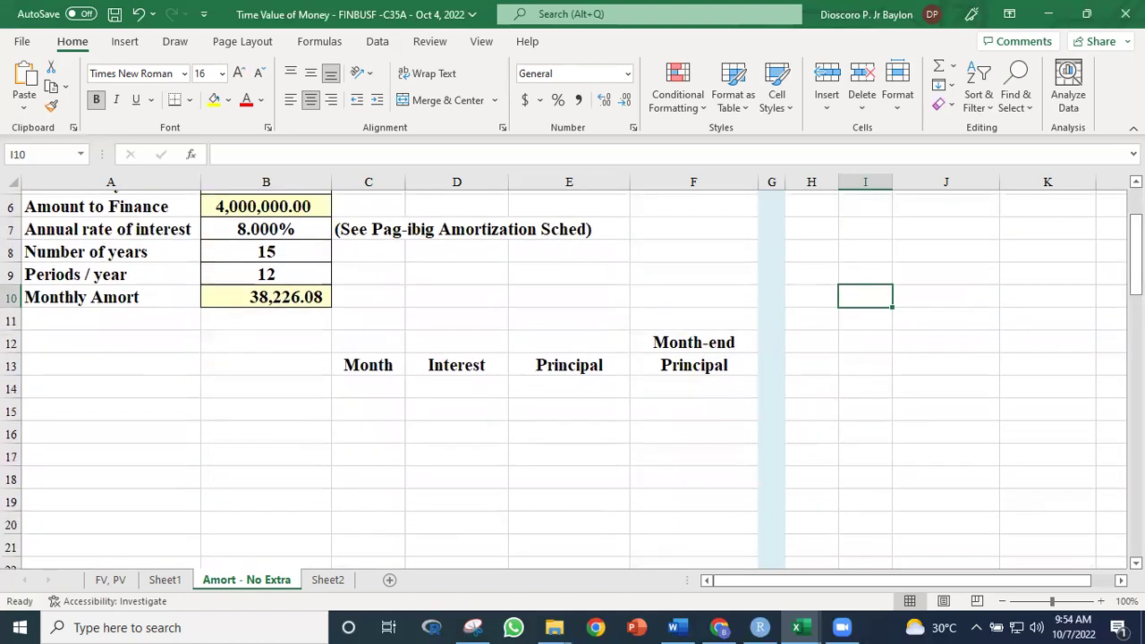
click(360, 391)
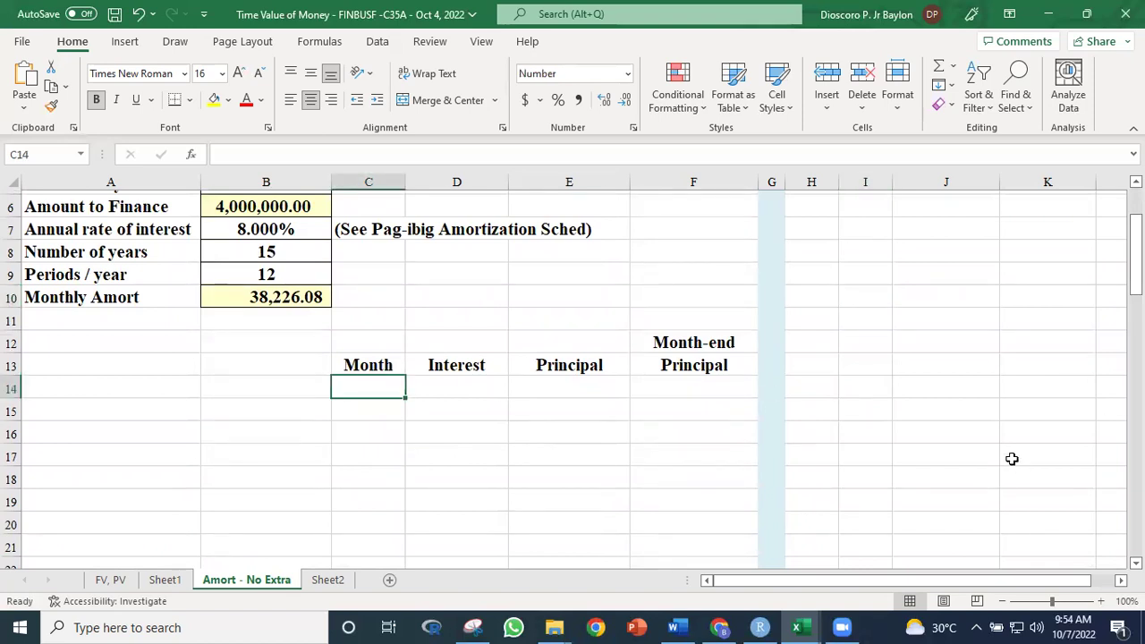
text(0)
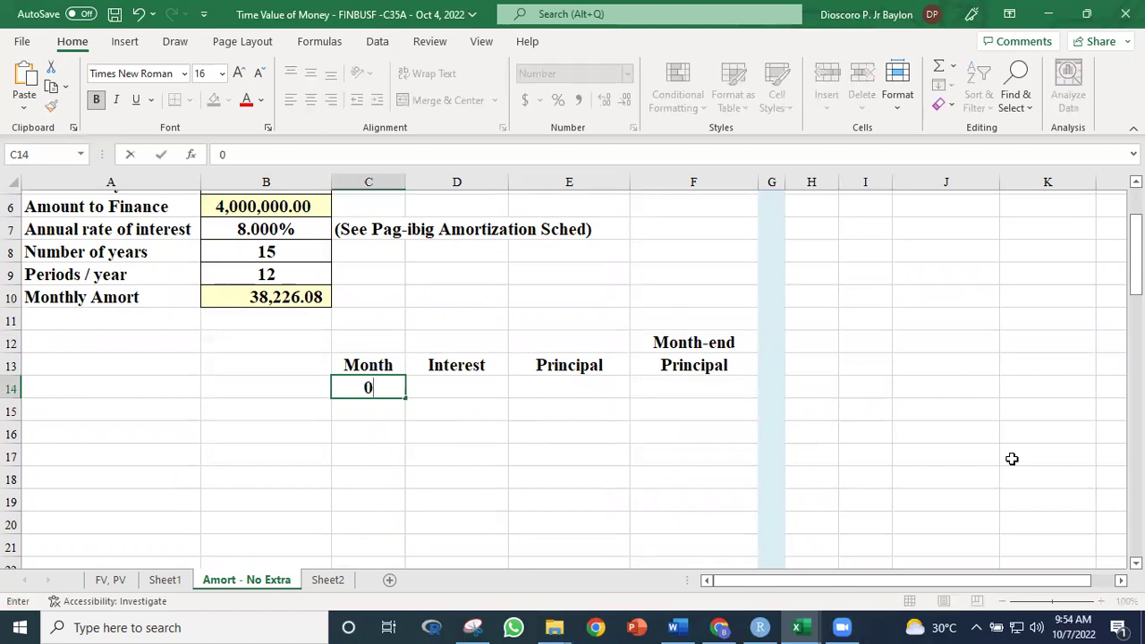
key(Return)
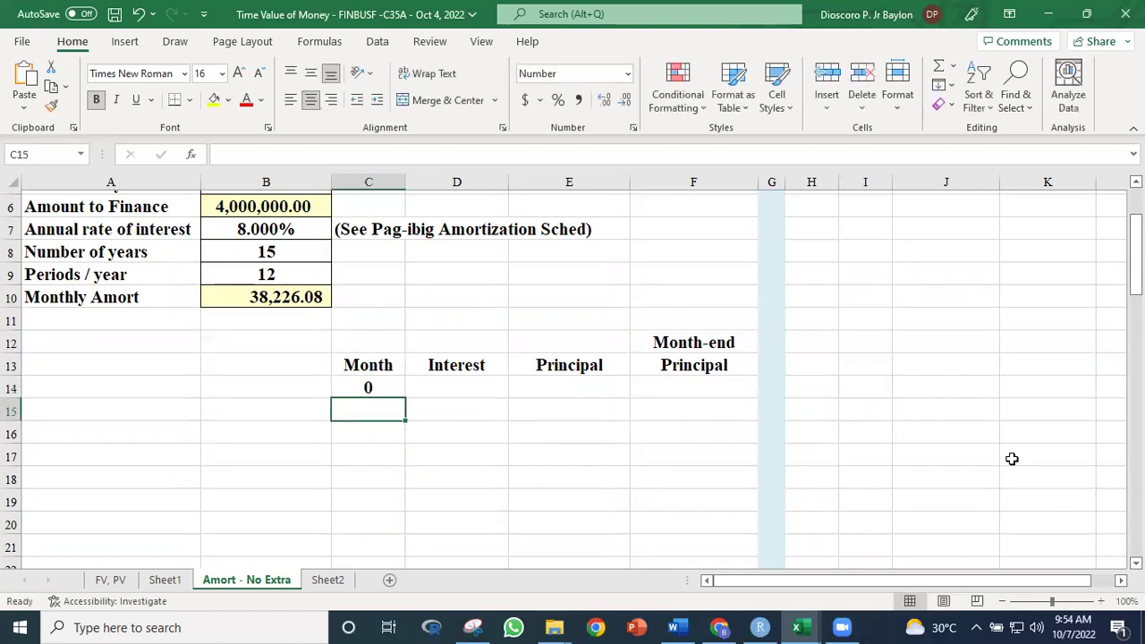
text(1)
key(Return)
text(2)
key(Return)
text(3)
key(Return)
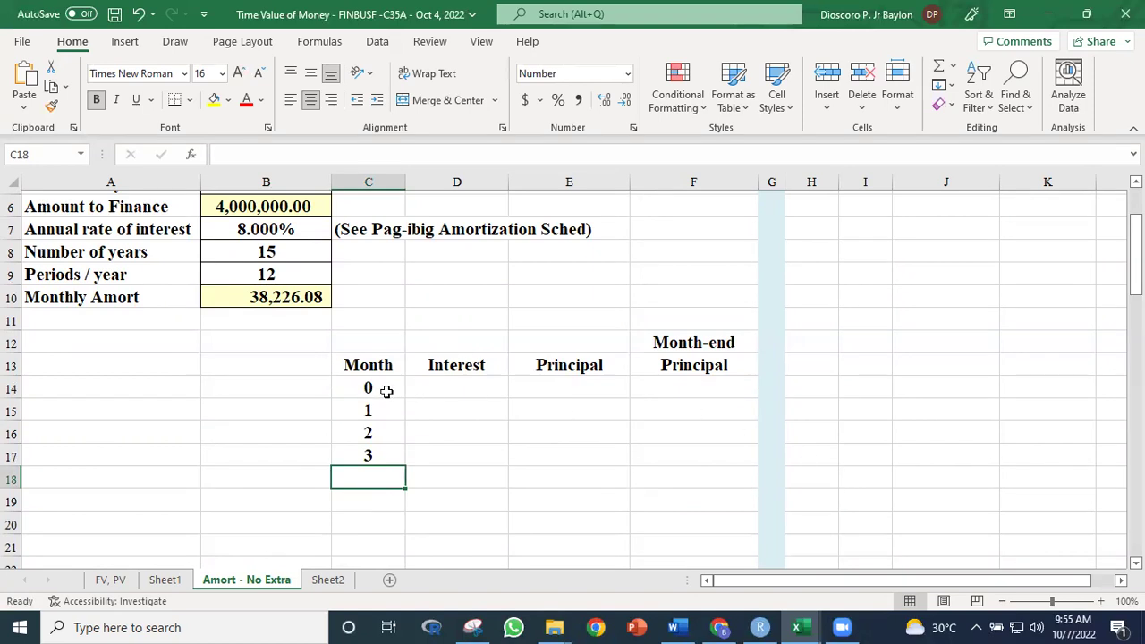
Step: Extend the month series from C14:C17 down the column to month 180 in C194 and return to the schedule's start
drag(386, 391, 419, 466)
click(517, 437)
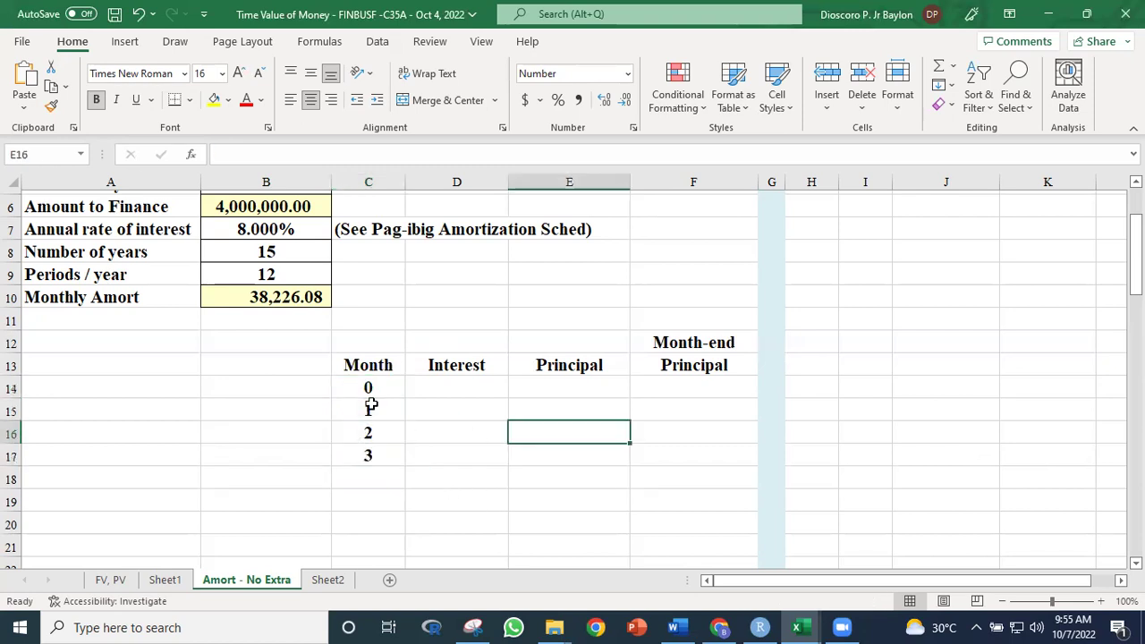
drag(376, 388, 381, 292)
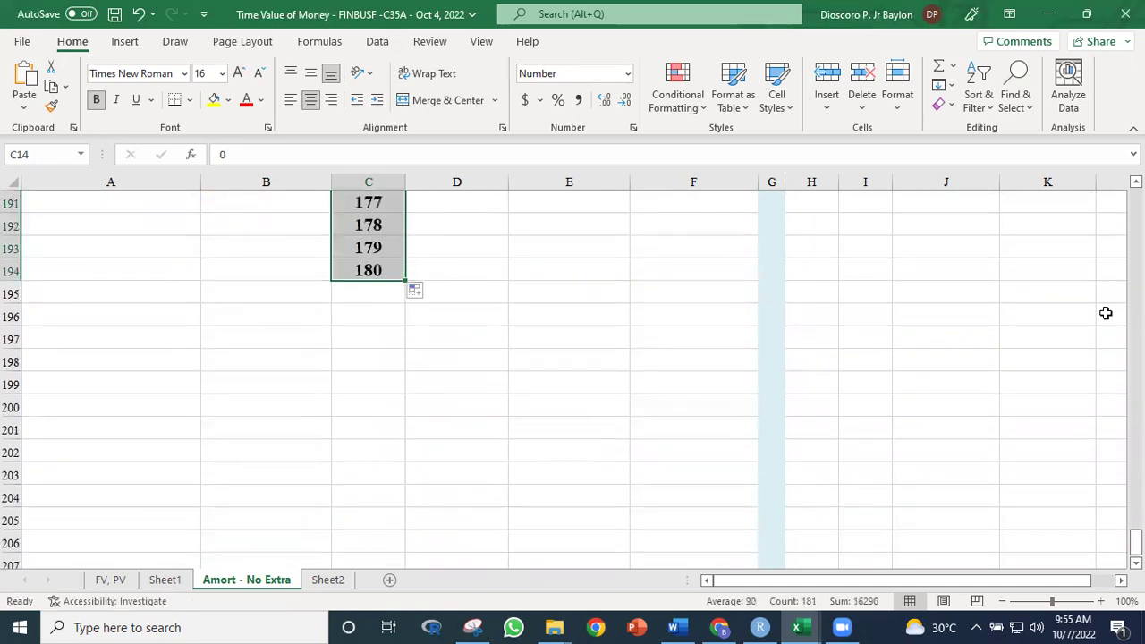
click(928, 408)
drag(1135, 540, 1135, 222)
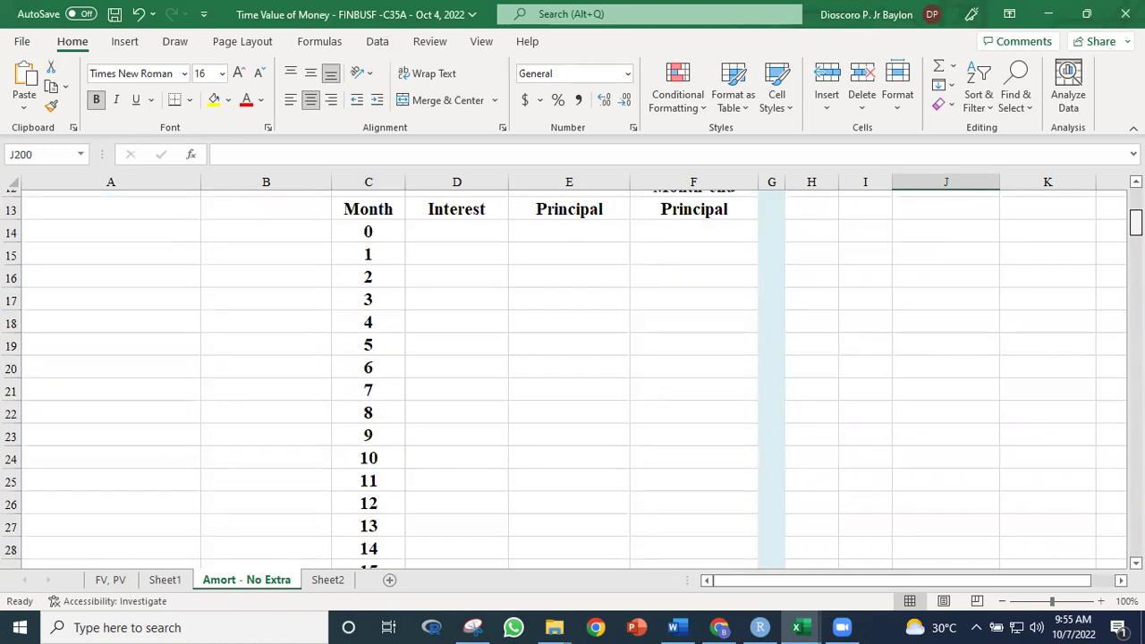
Step: Clear the month numbers 1 through 180 below C14 in the Month column, keeping only month 0
scroll(680, 365, down, 1)
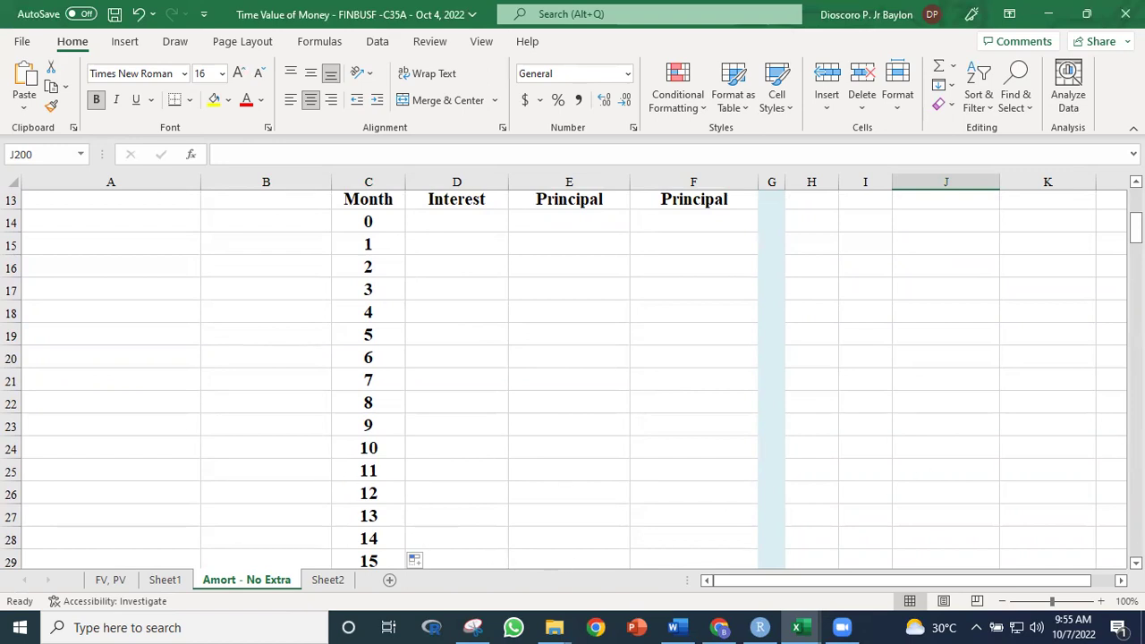
mouse_move(1135, 229)
mouse_down()
mouse_move(1136, 364)
mouse_move(1108, 439)
mouse_move(1134, 438)
mouse_move(1134, 199)
mouse_move(1134, 221)
mouse_up()
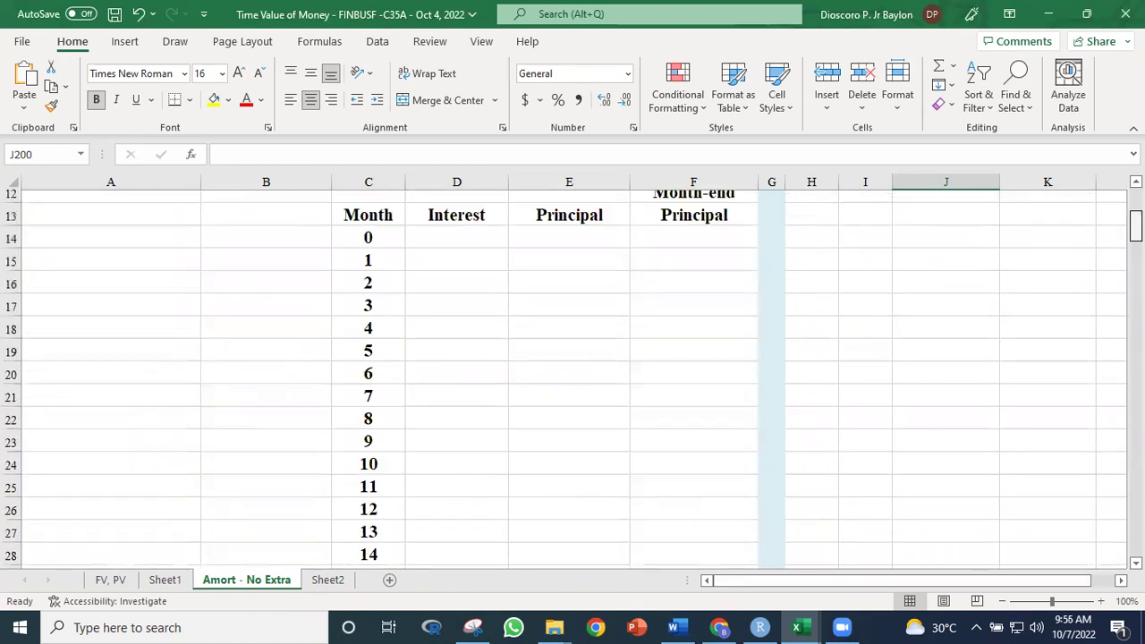
click(370, 258)
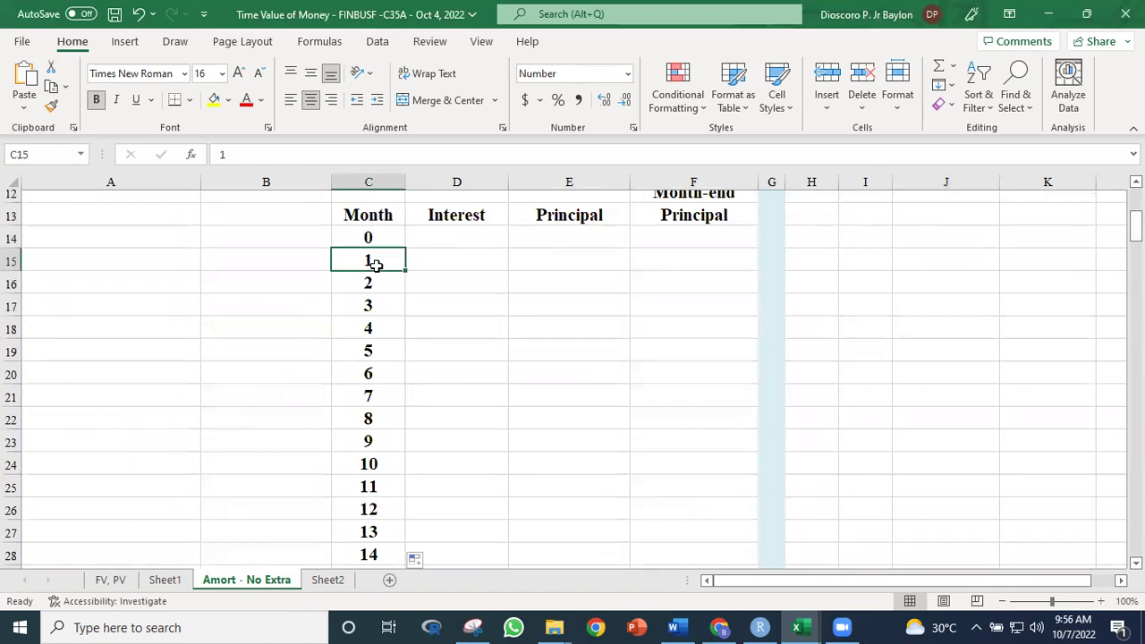
key(ctrl+shift+Down)
scroll(376, 266, up, 20)
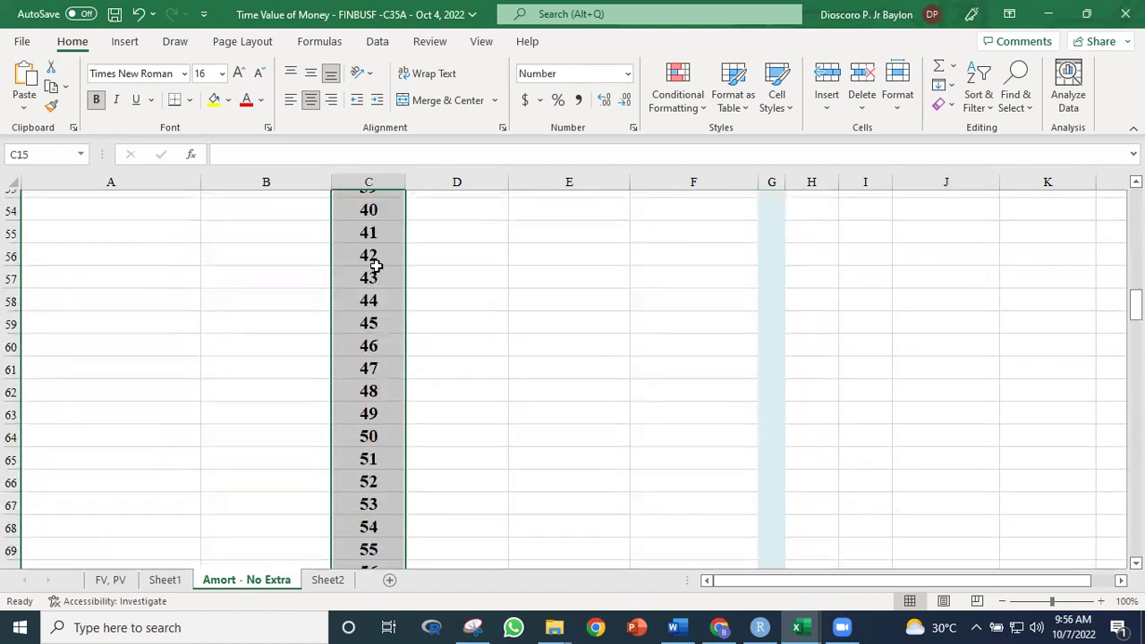
scroll(375, 266, up, 16)
click(481, 388)
click(374, 364)
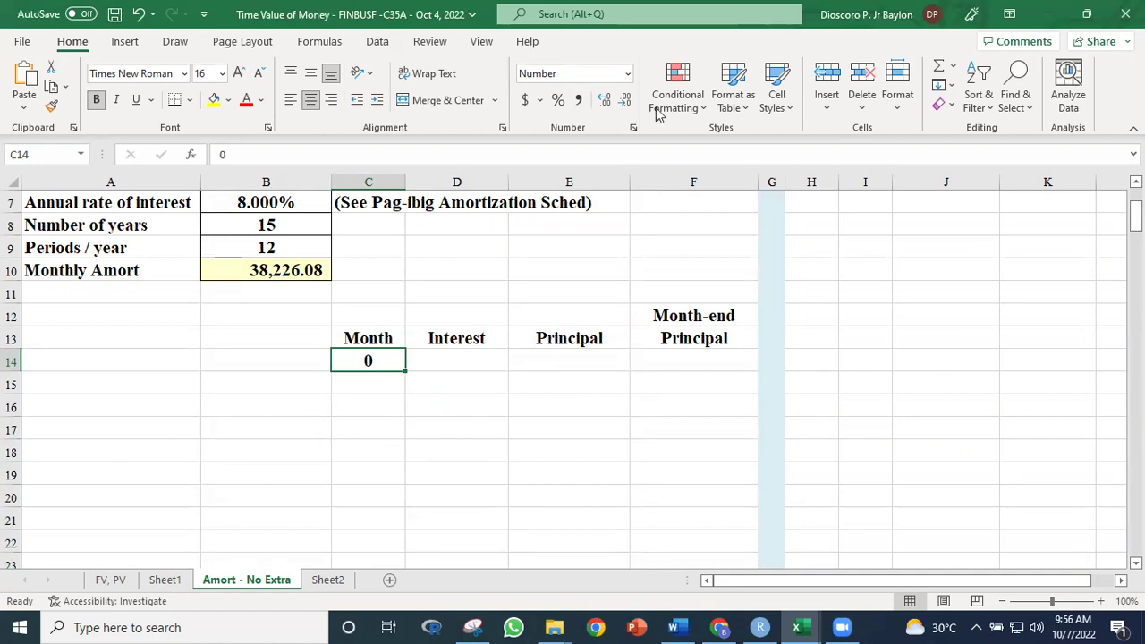
Step: Enter months 1, 2 and 3 in C15 to C17 and extend the C14:C17 series down to month 7 in C21
click(389, 385)
text(1)
key(Return)
text(2)
key(Return)
text(3)
key(Return)
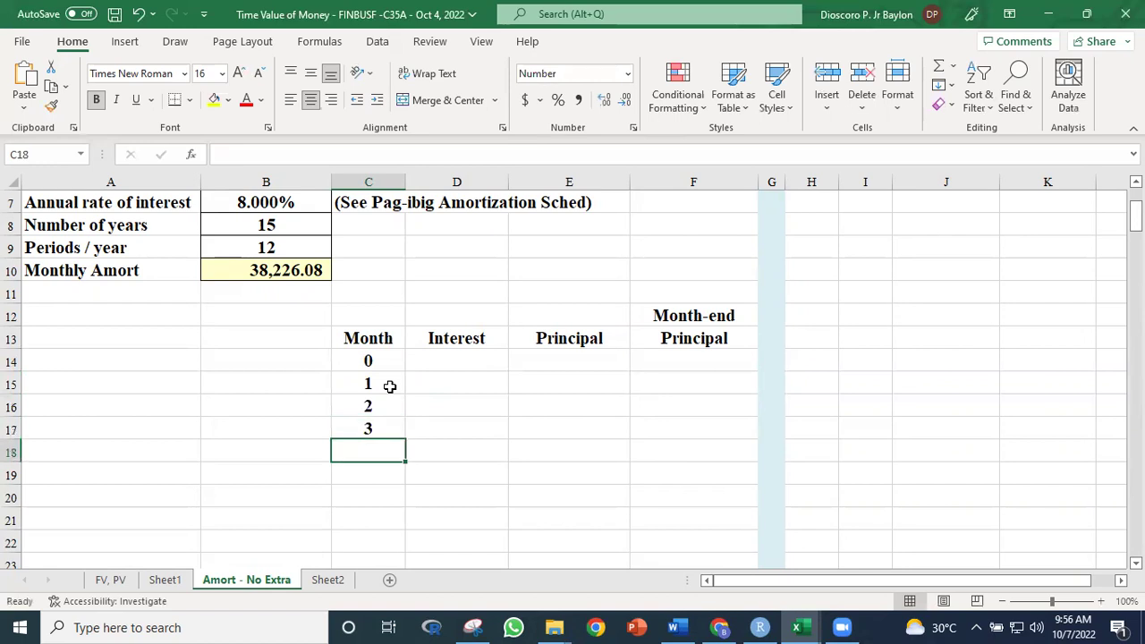
drag(396, 361, 409, 531)
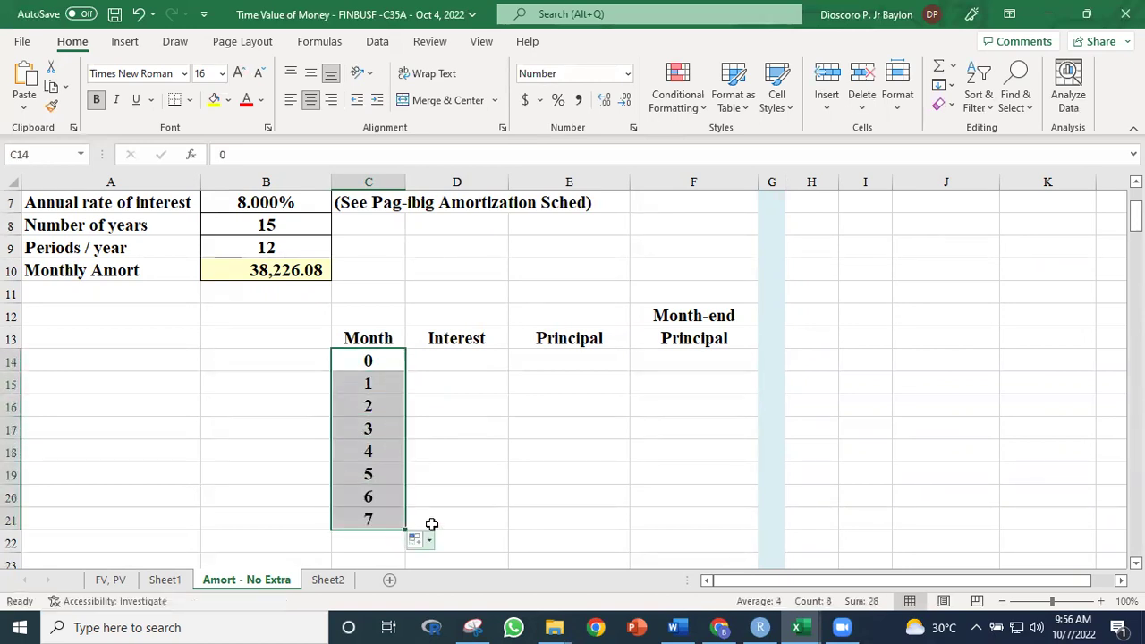
Step: Replace the month number in C15 with the formula =C14+1
click(536, 496)
click(396, 394)
drag(398, 421, 398, 516)
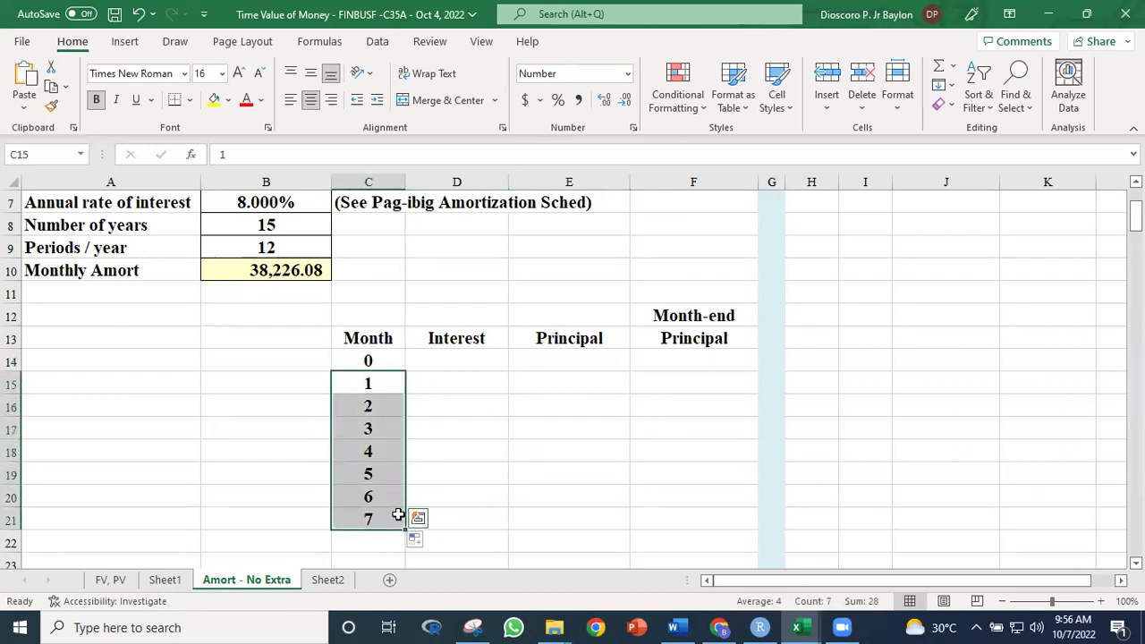
click(578, 504)
click(390, 388)
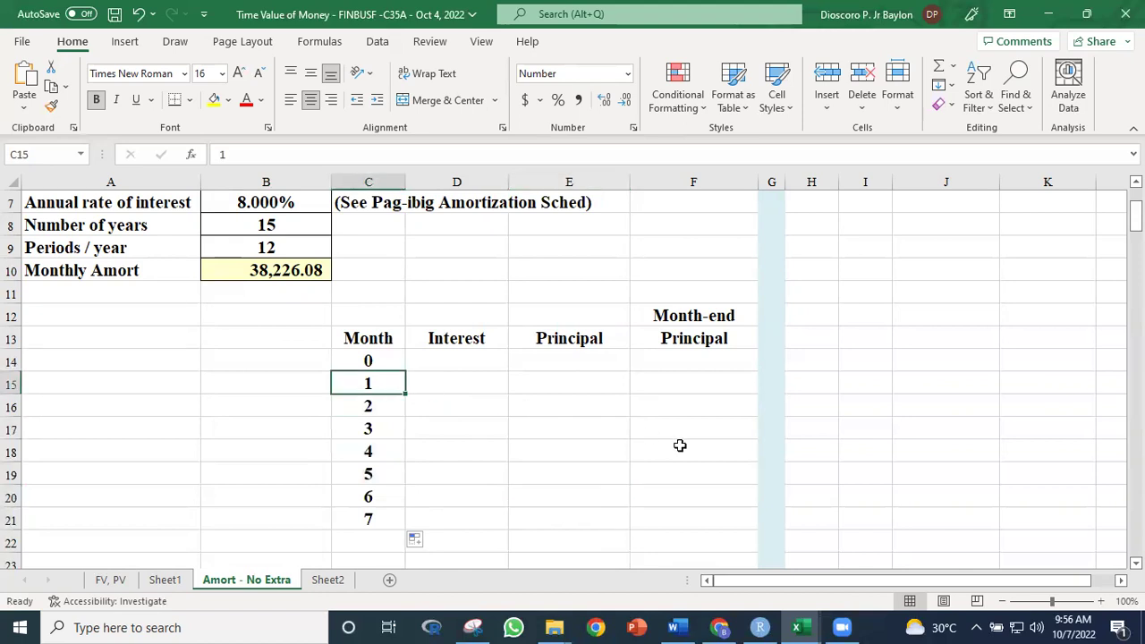
text(=)
click(379, 358)
text(+1)
key(Return)
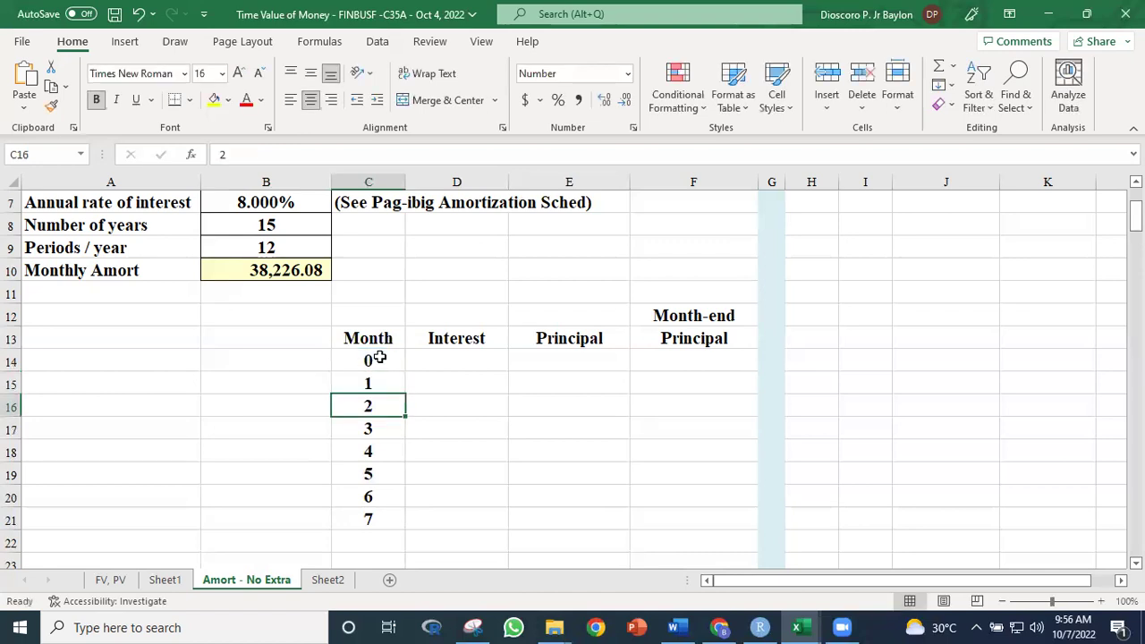
Step: Fill the month formula from C15 down to C25
click(381, 383)
drag(407, 395, 525, 501)
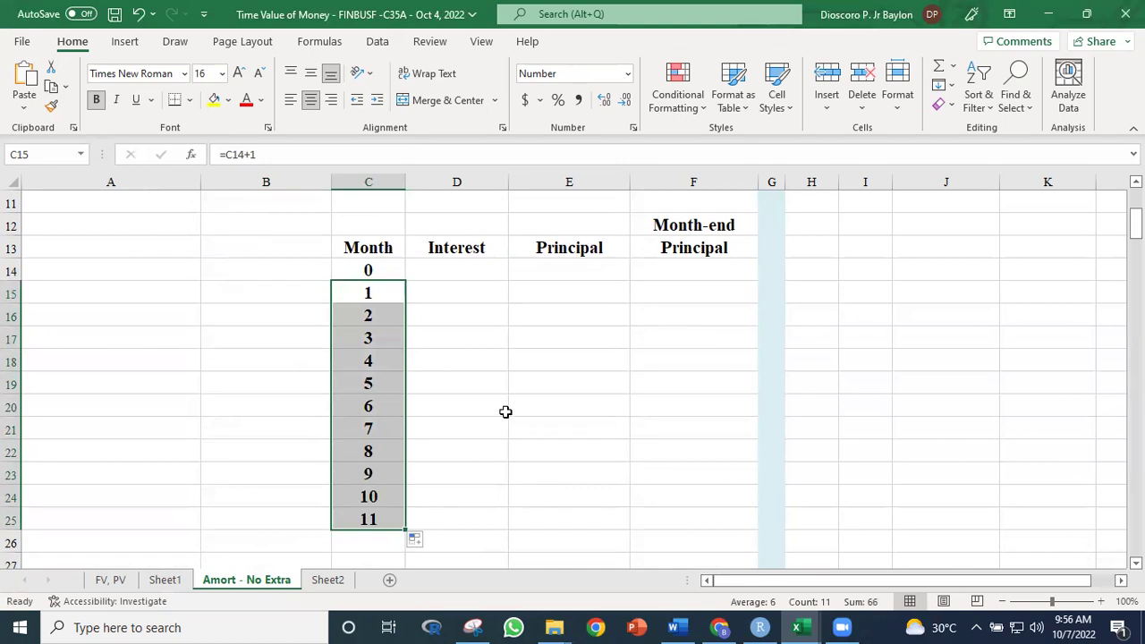
click(559, 428)
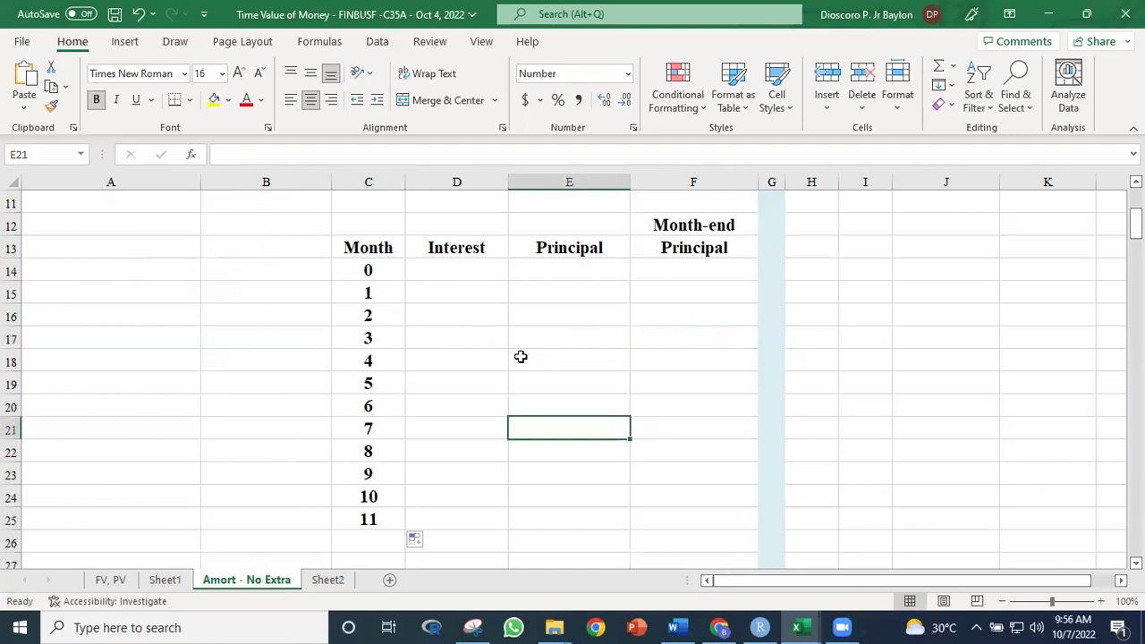
Step: Try to extend the month formula from C25 far down the column, and undo that fill
click(365, 522)
drag(402, 532, 385, 626)
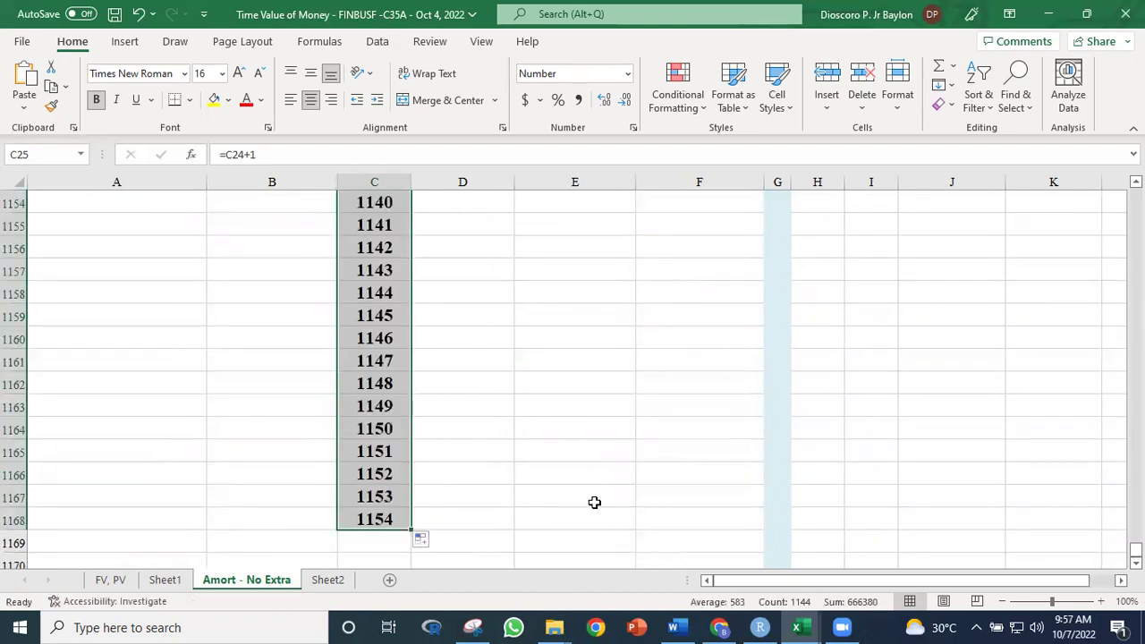
key(ctrl+z)
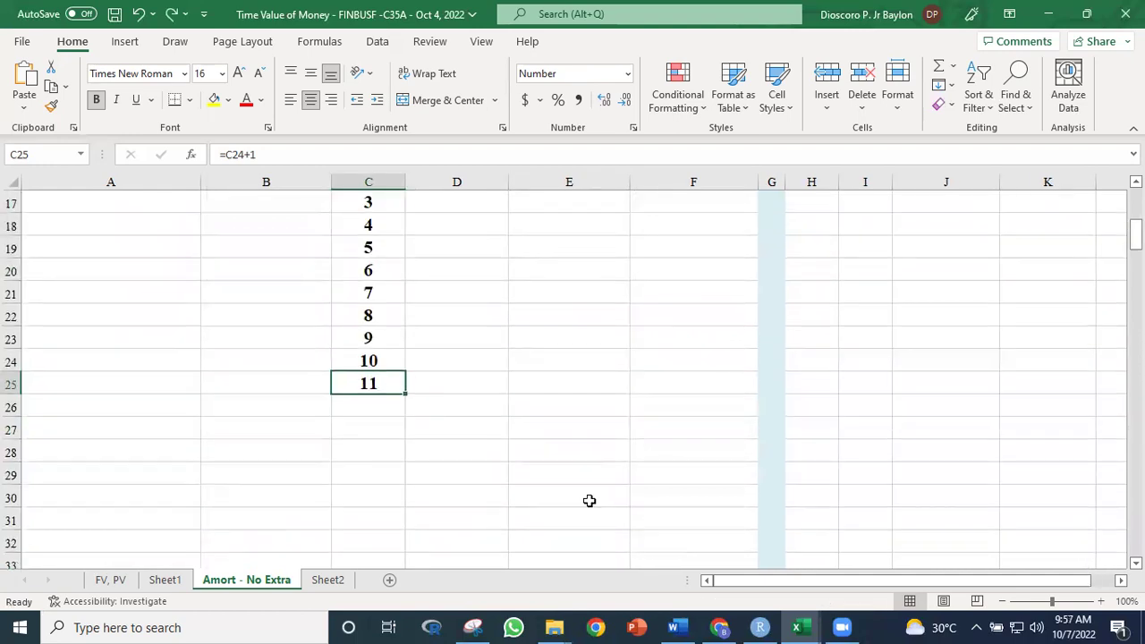
Step: Clear the month formulas in C15:C25 below month 0 and reselect C14
click(536, 480)
scroll(470, 233, up, 2)
drag(394, 252, 379, 476)
key(Delete)
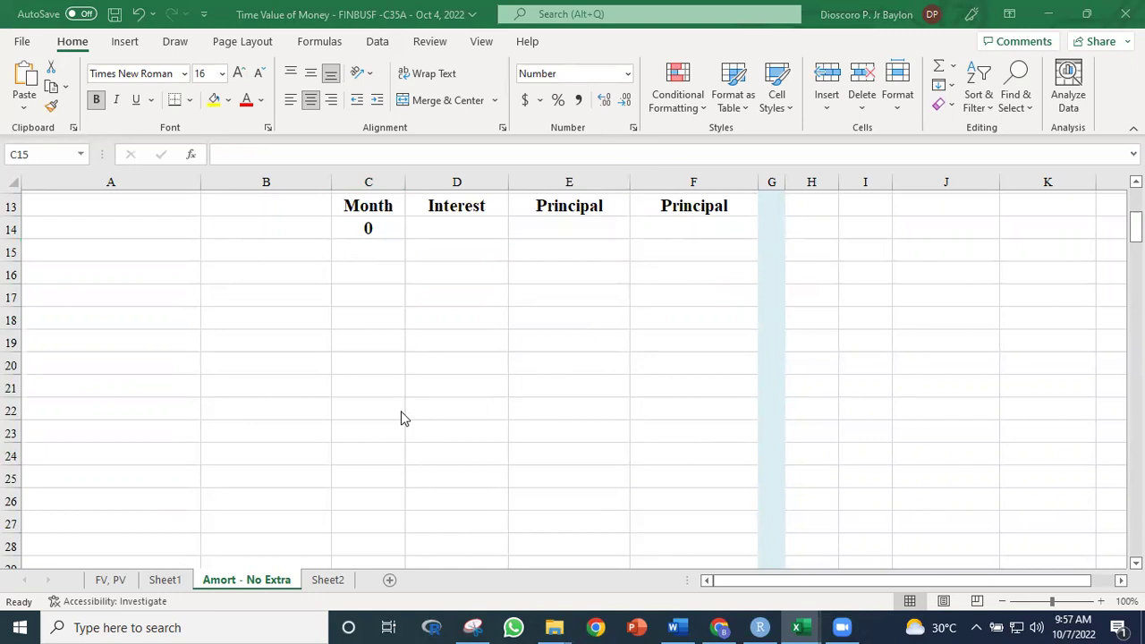
key(ctrl+shift+Down)
click(376, 228)
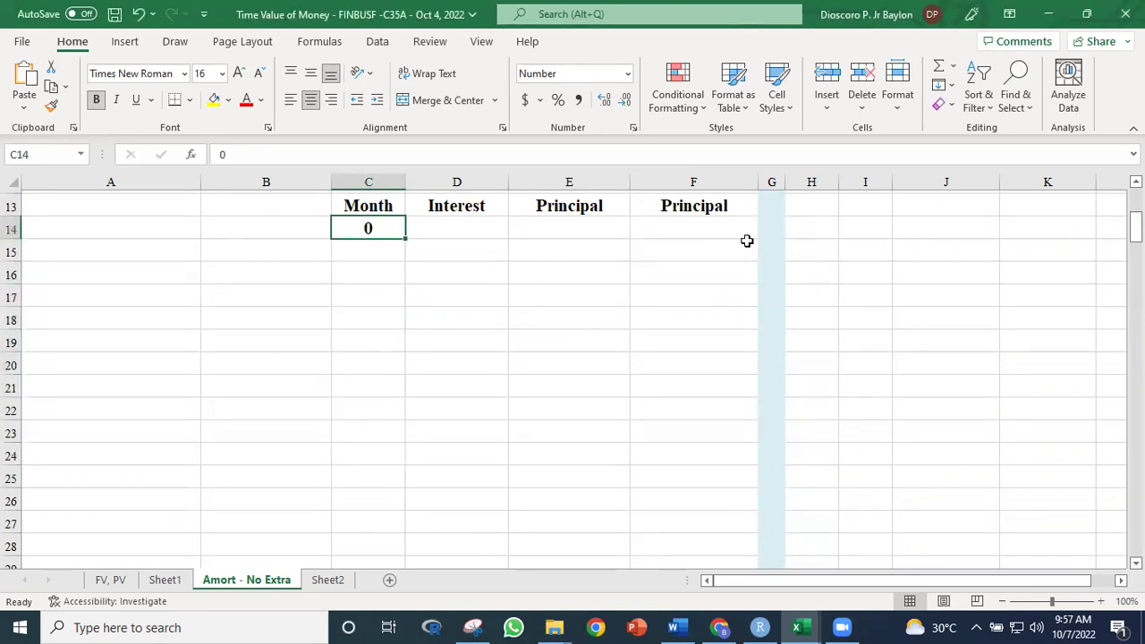
scroll(1095, 222, up, 4)
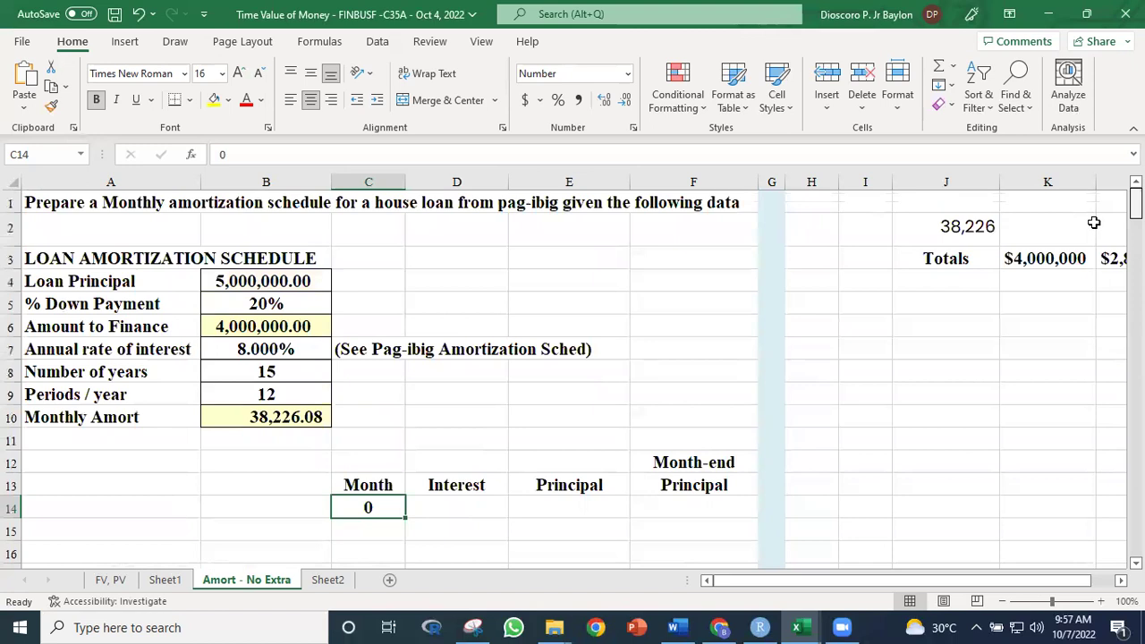
drag(68, 283, 262, 418)
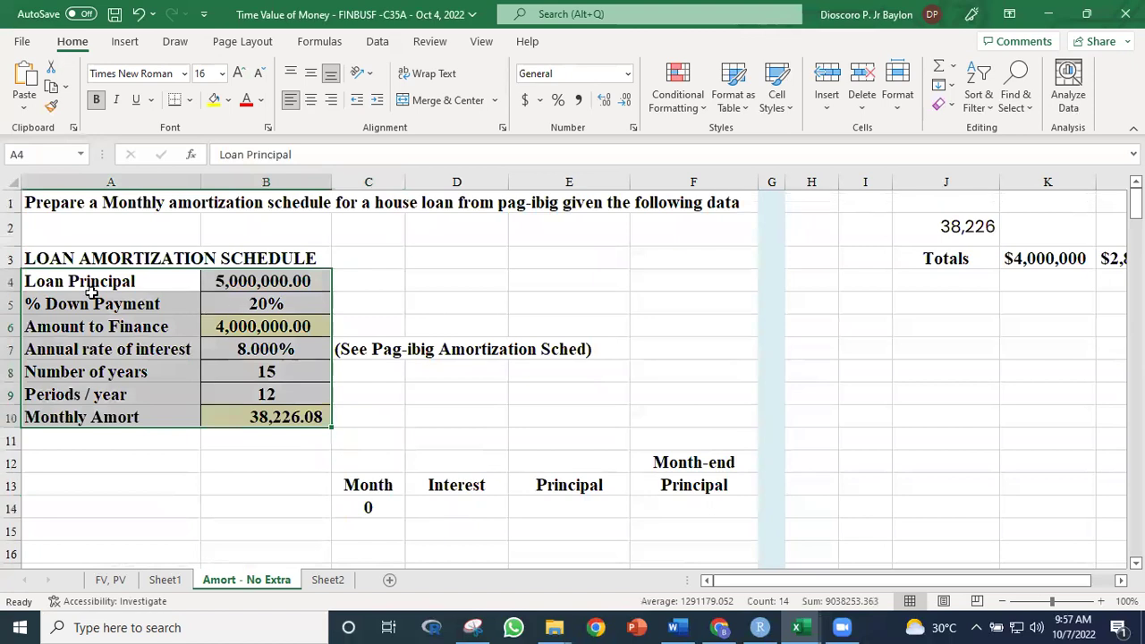
click(268, 284)
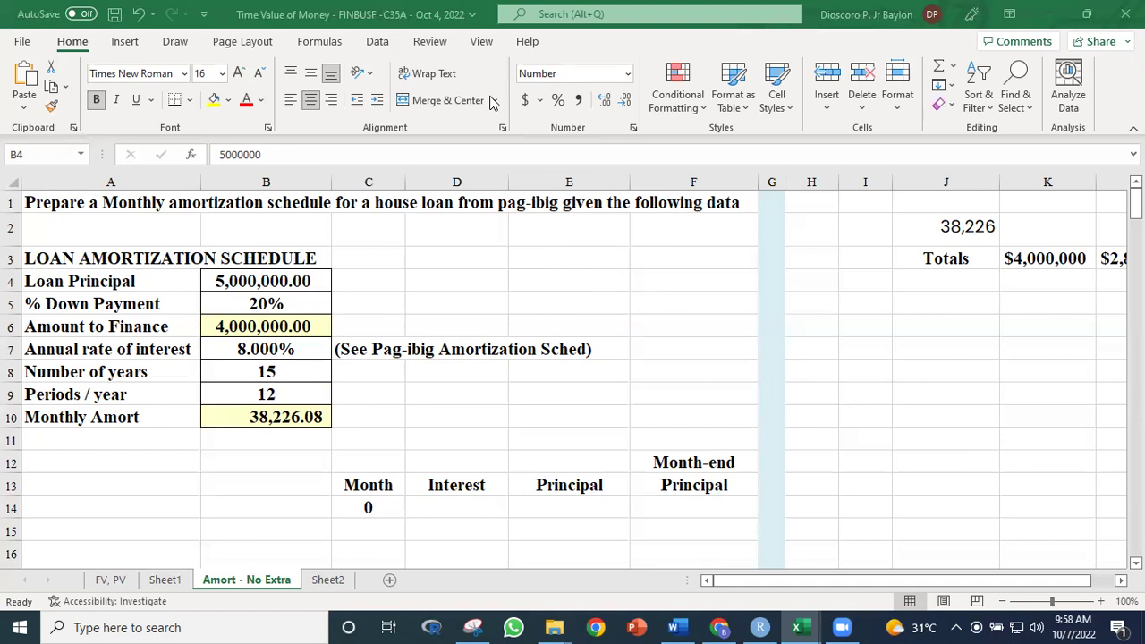
click(593, 320)
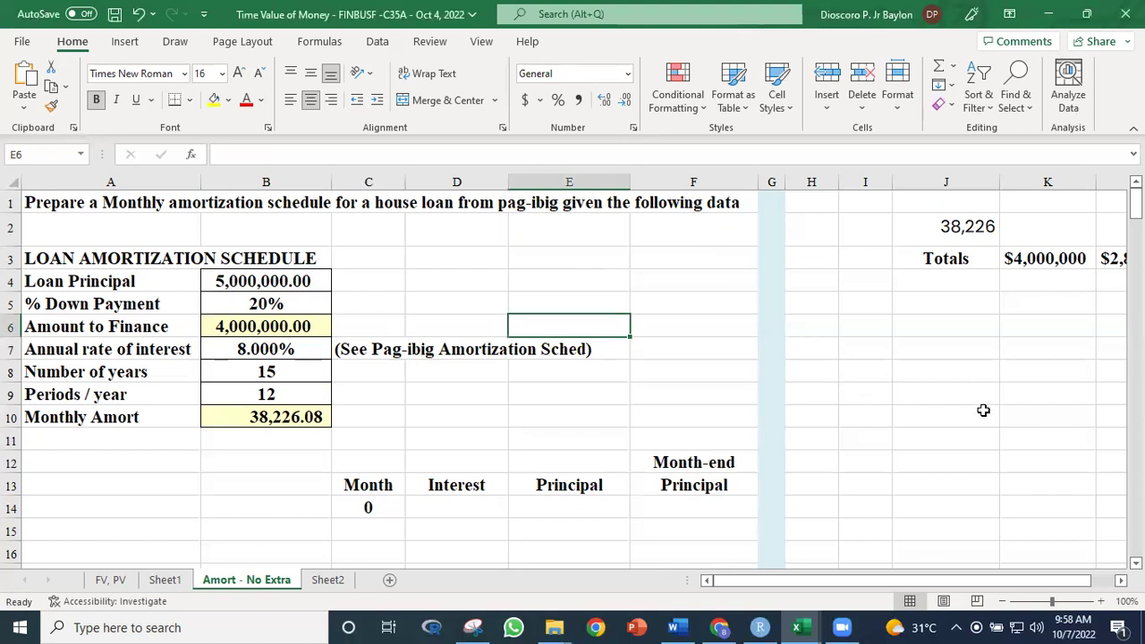
Step: Fill a linear series in columns from month 0 in C14 with step value 1 and stop value 180
click(373, 503)
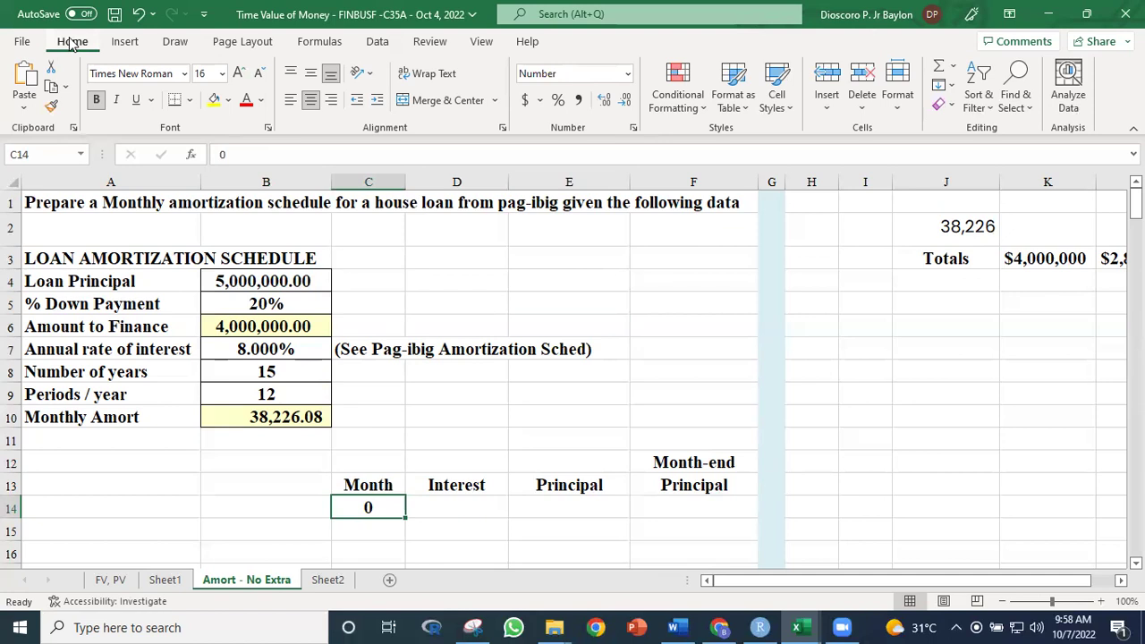
click(951, 90)
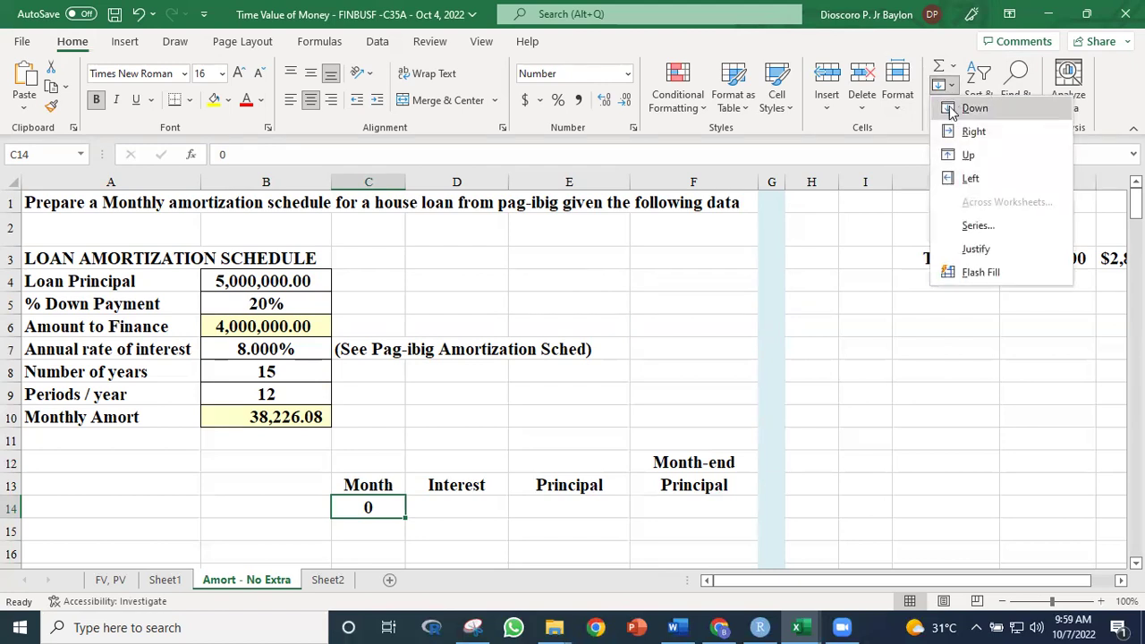
click(993, 230)
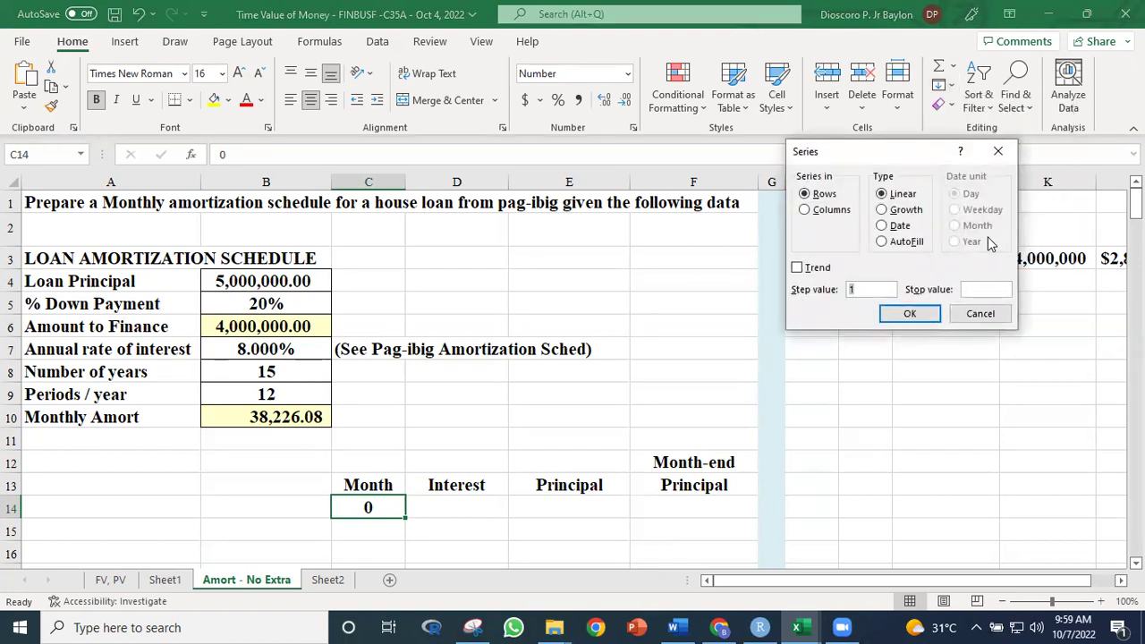
click(806, 211)
click(978, 291)
text(180)
click(909, 314)
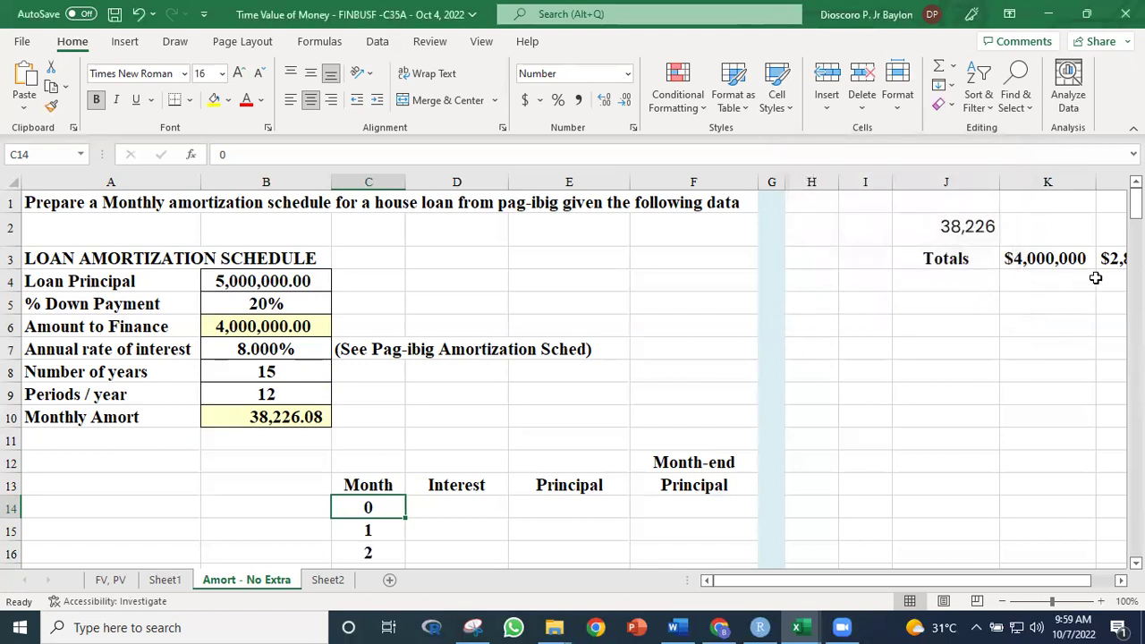
mouse_move(1136, 203)
mouse_down()
mouse_move(1135, 540)
mouse_move(1136, 203)
mouse_up()
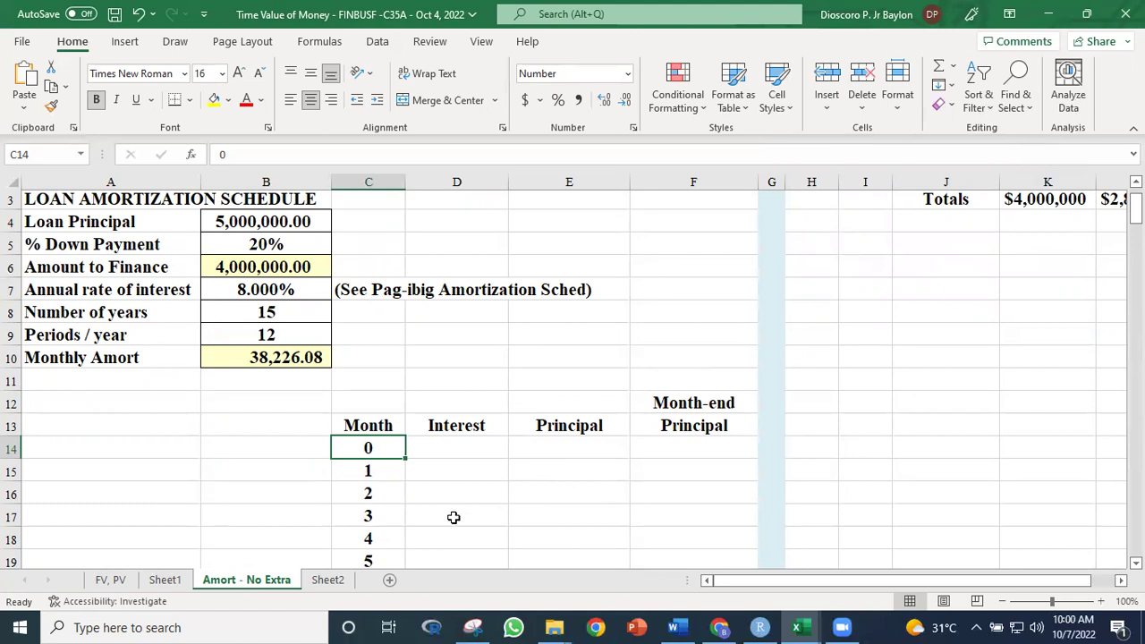
click(941, 85)
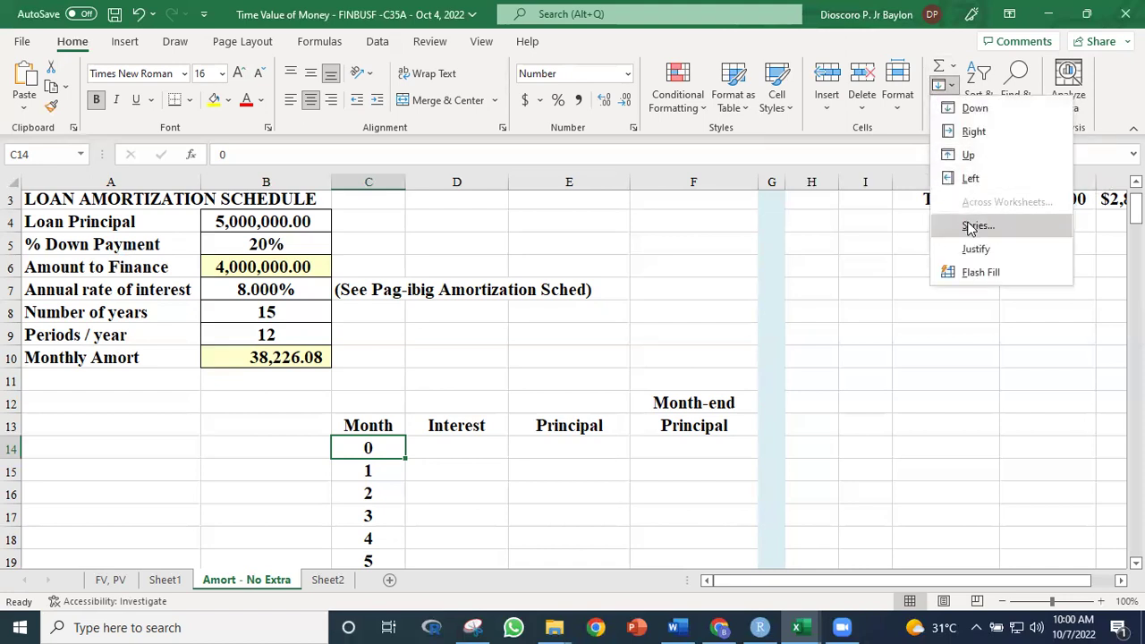
click(931, 379)
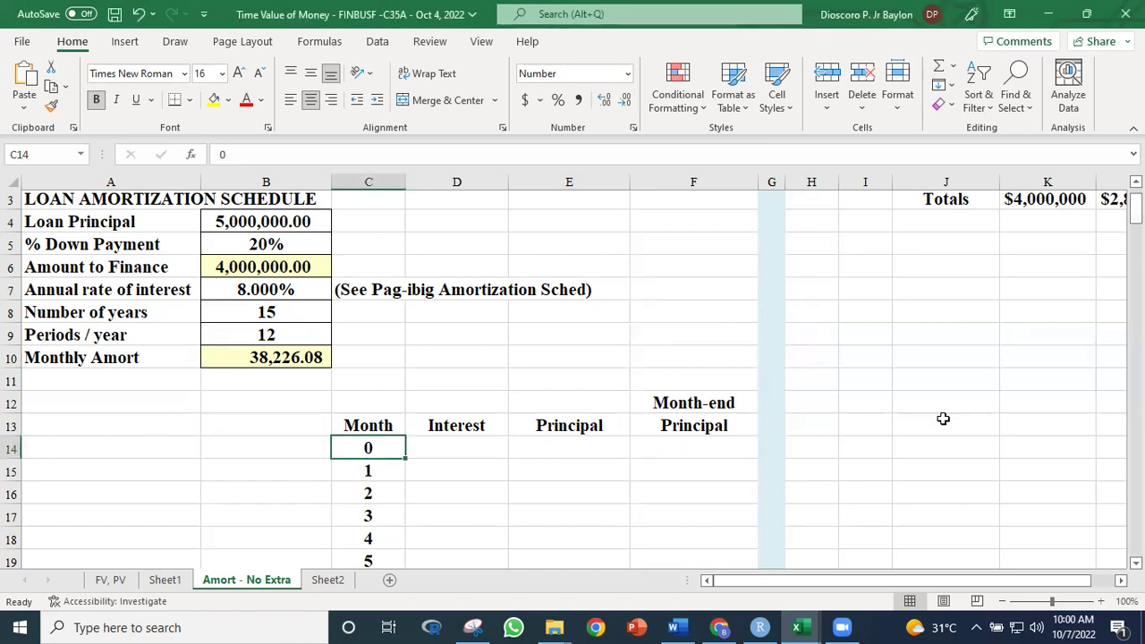
click(423, 454)
click(538, 465)
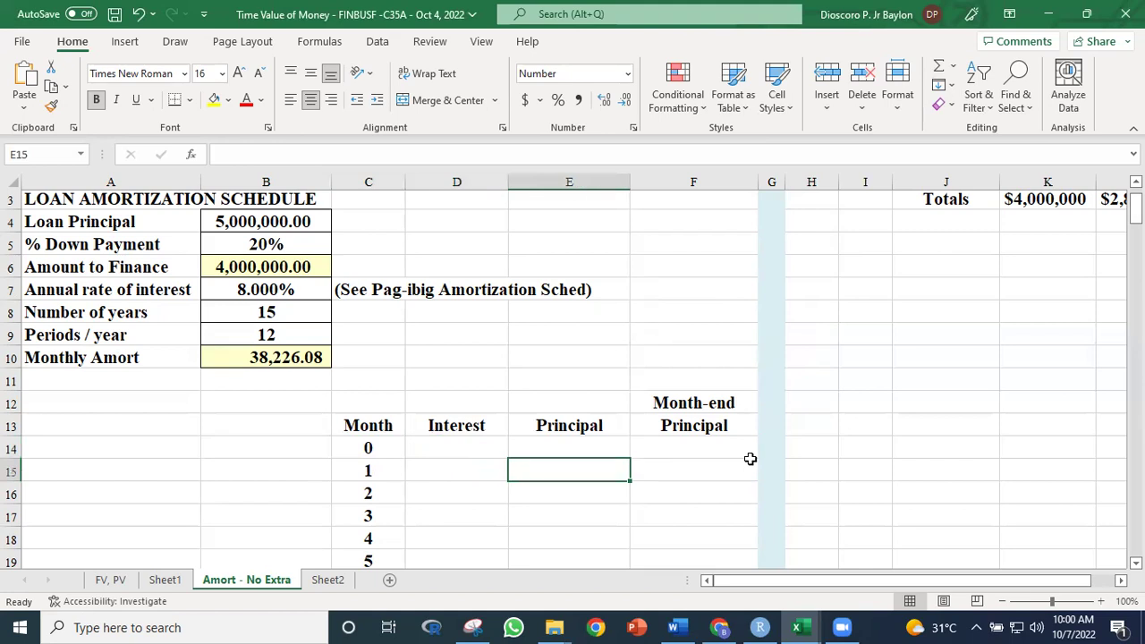
click(750, 452)
click(973, 419)
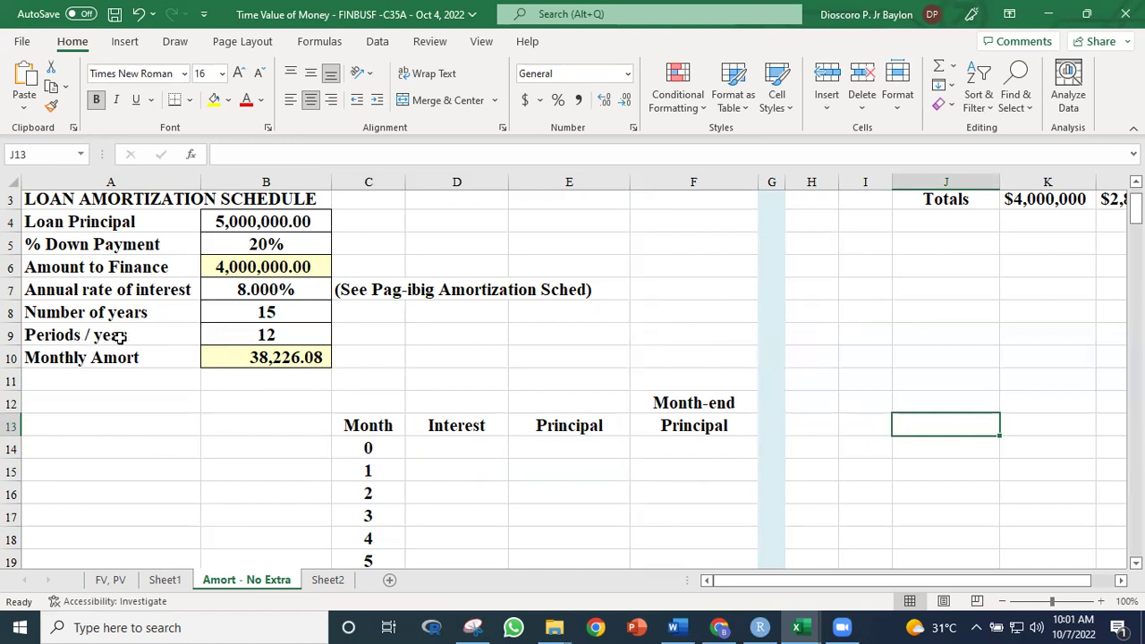
click(537, 250)
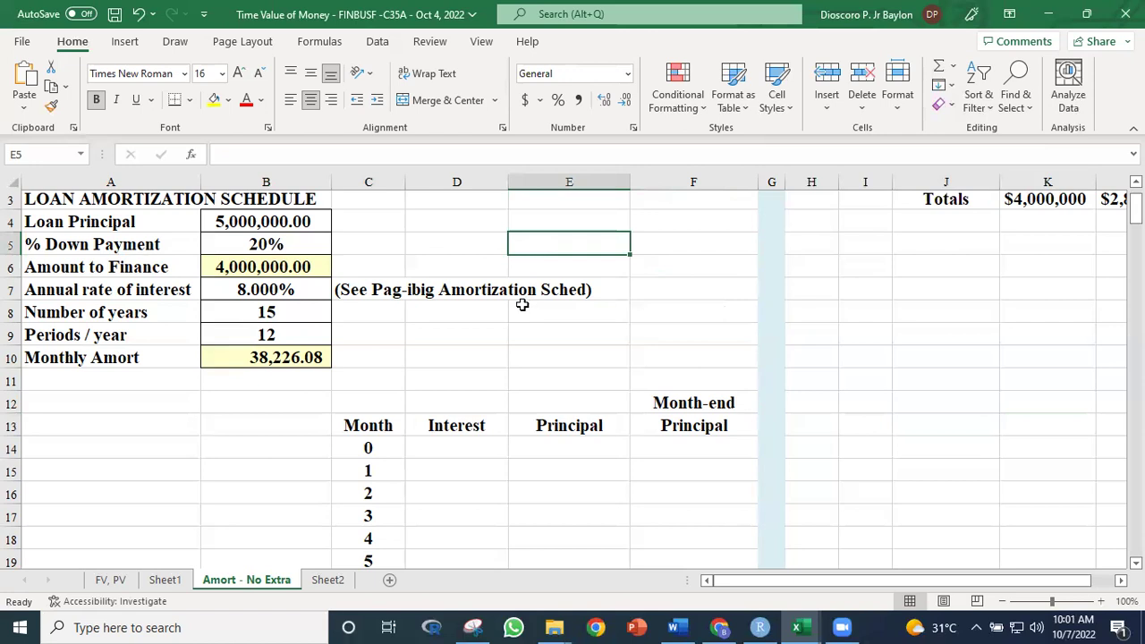
click(501, 379)
drag(77, 223, 253, 358)
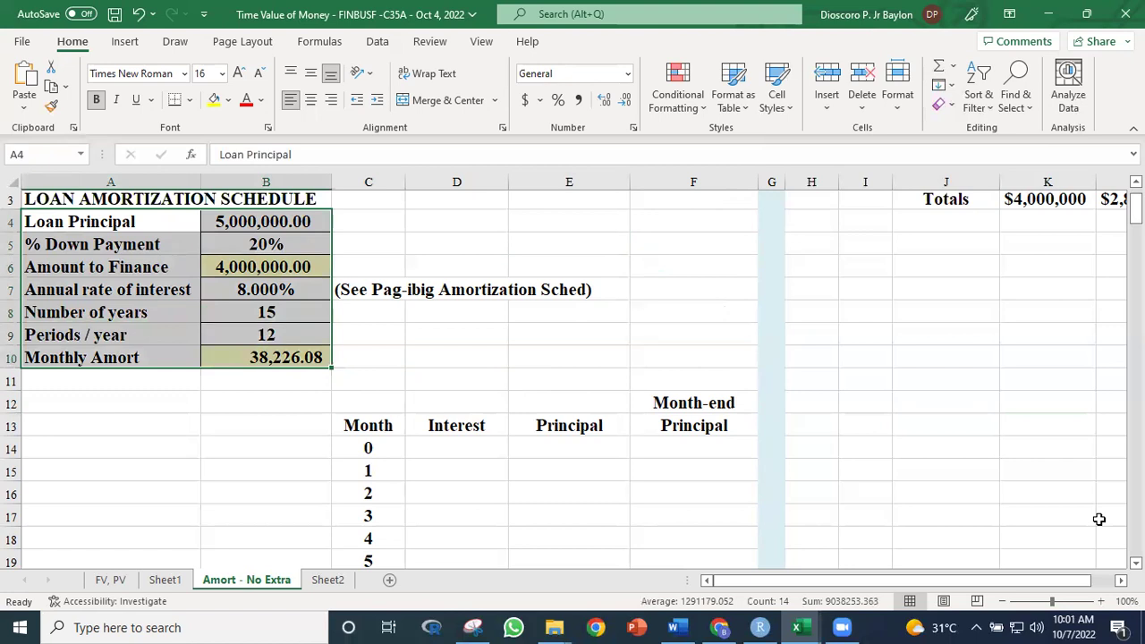
key(shift+BackSpace)
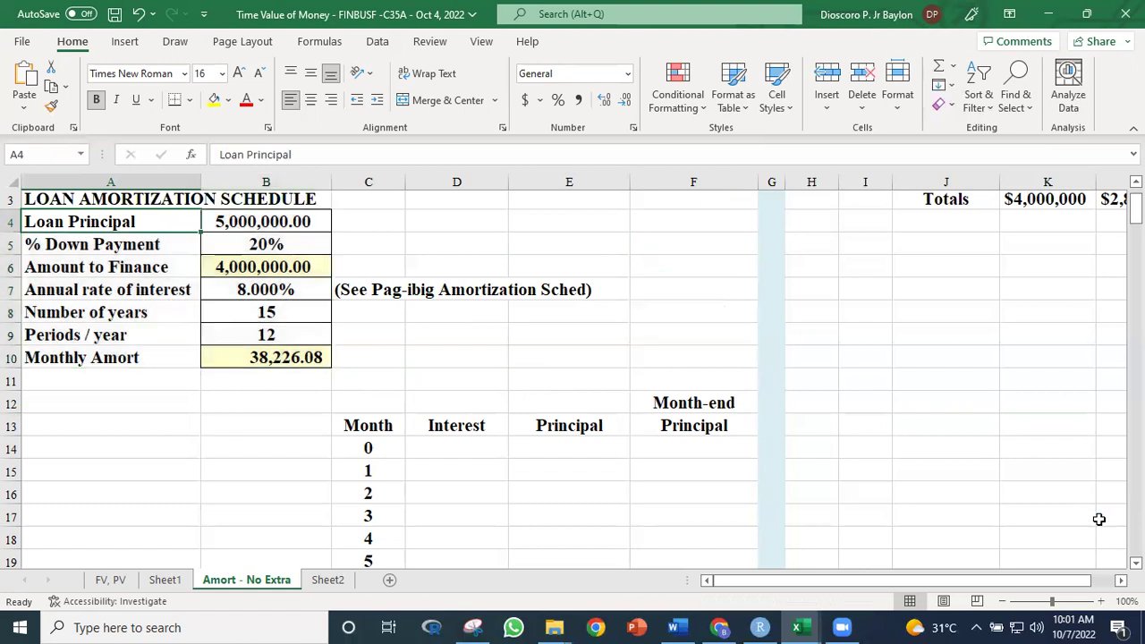
click(570, 329)
drag(66, 221, 265, 346)
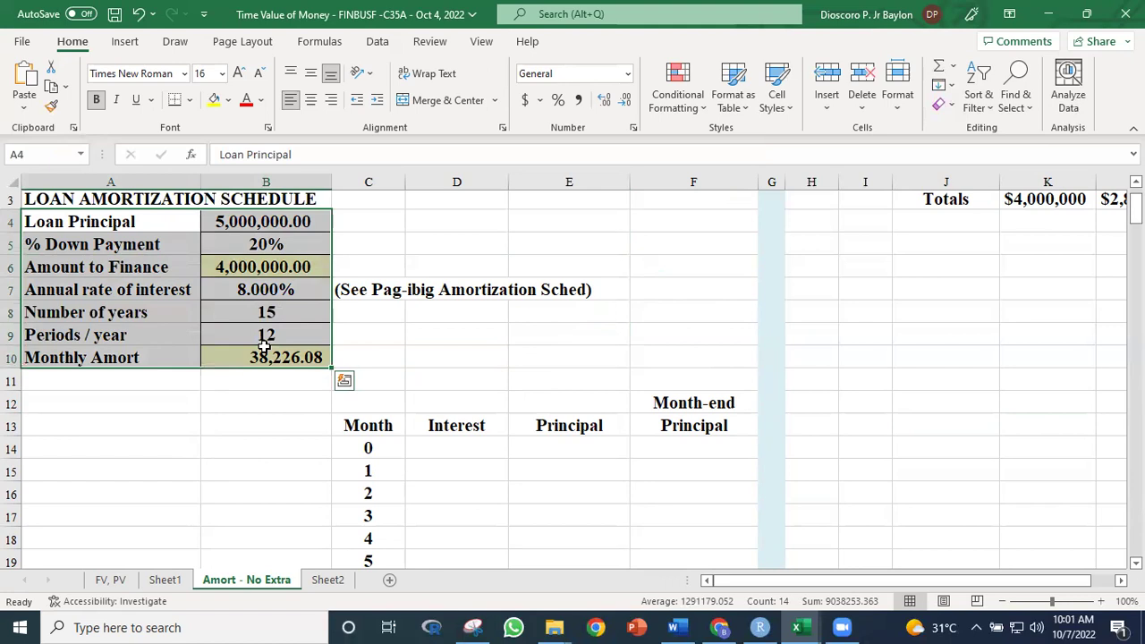
key(alt+m)
key(m)
key(d)
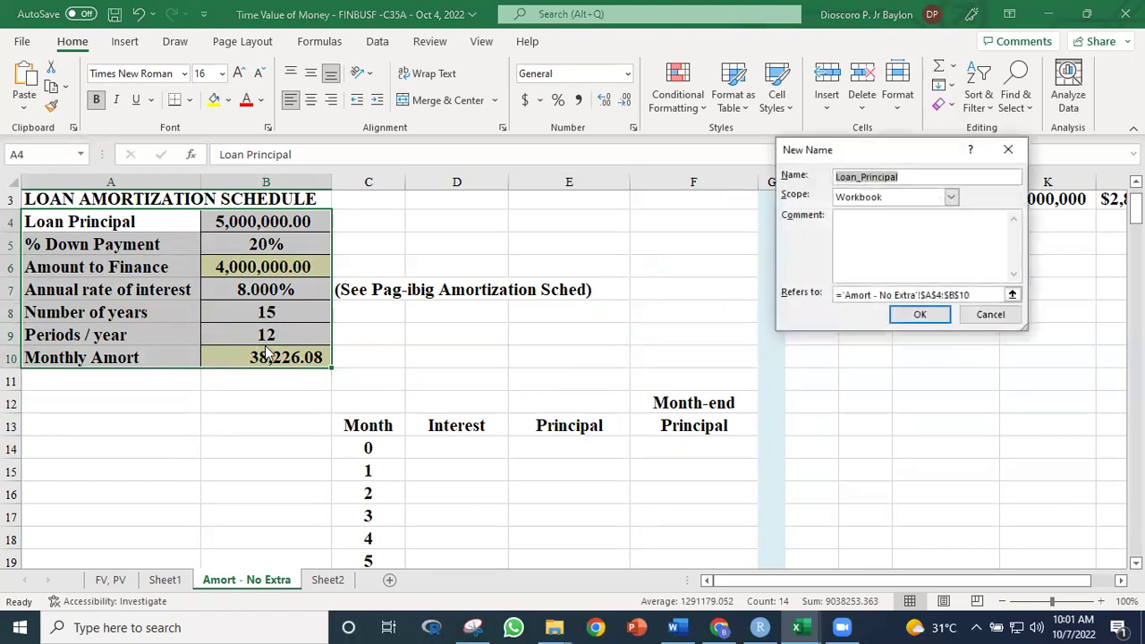
click(1016, 153)
Step: Create cell names for the loan inputs in A4:B10, using the labels in the left column
click(128, 268)
click(72, 224)
drag(71, 224, 257, 357)
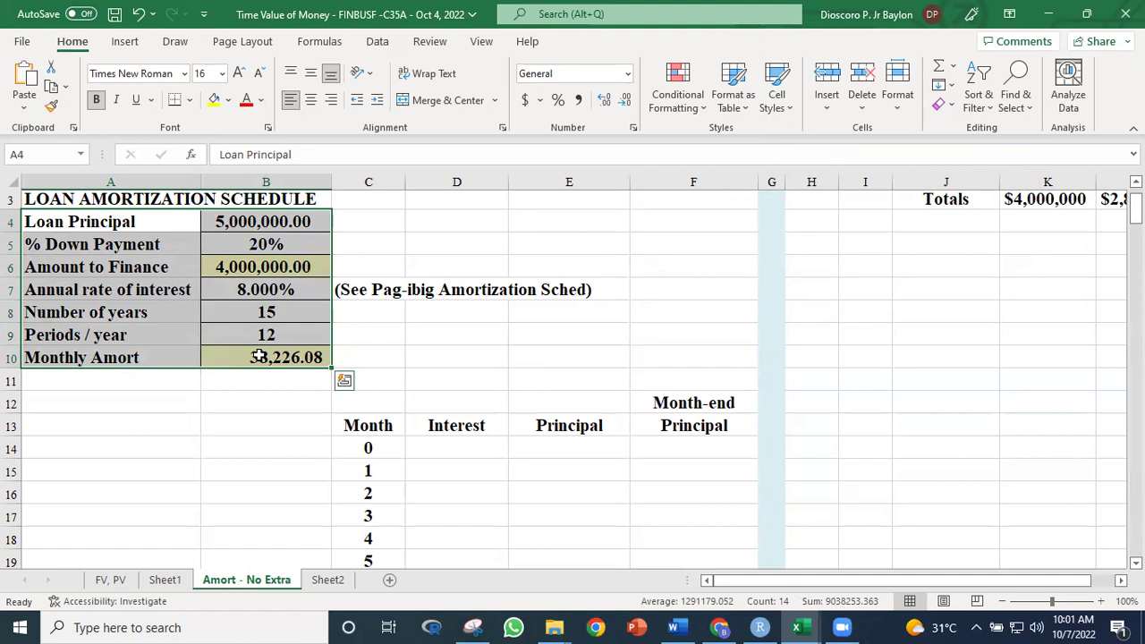
key(ctrl+shift+F3)
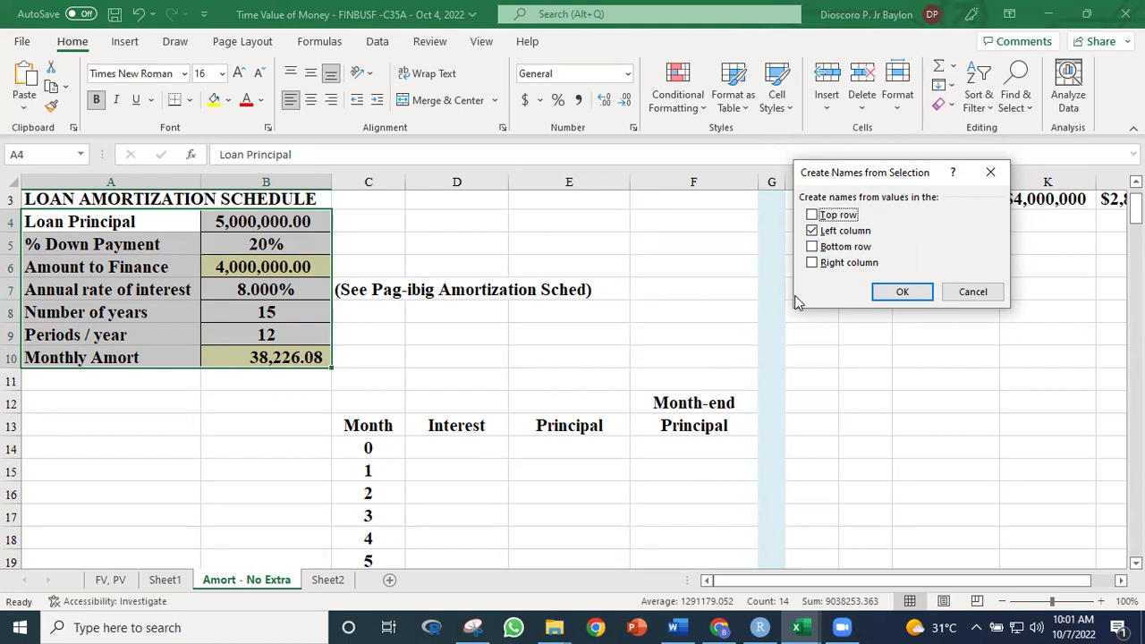
click(914, 298)
click(933, 385)
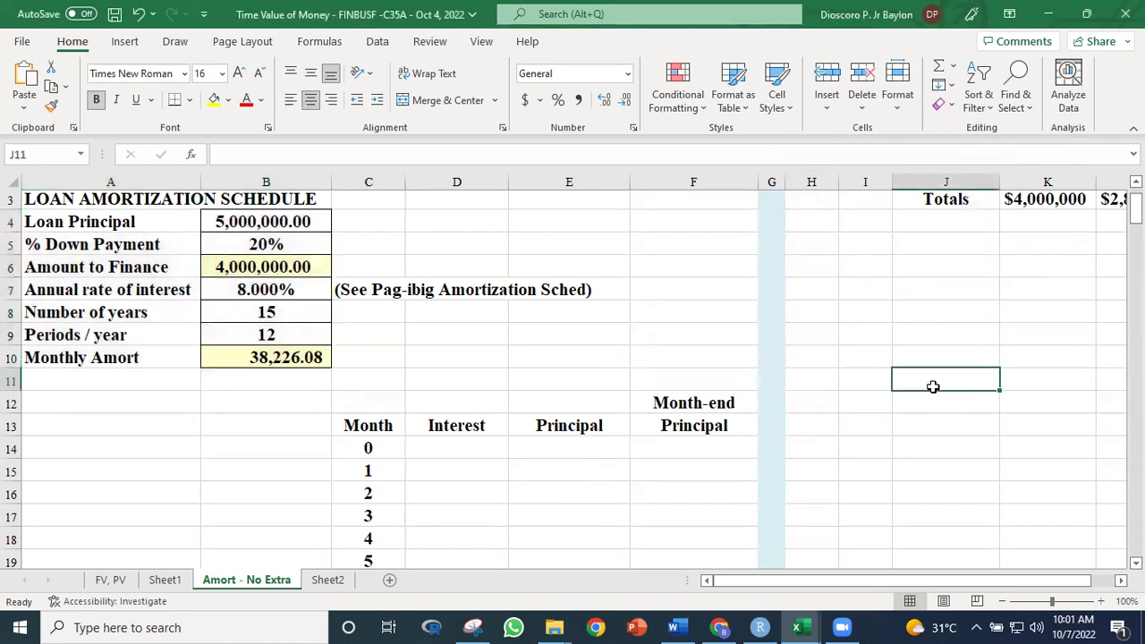
Step: Check the defined names assigned to the loan principal in B4 and the down payment in B5
click(223, 222)
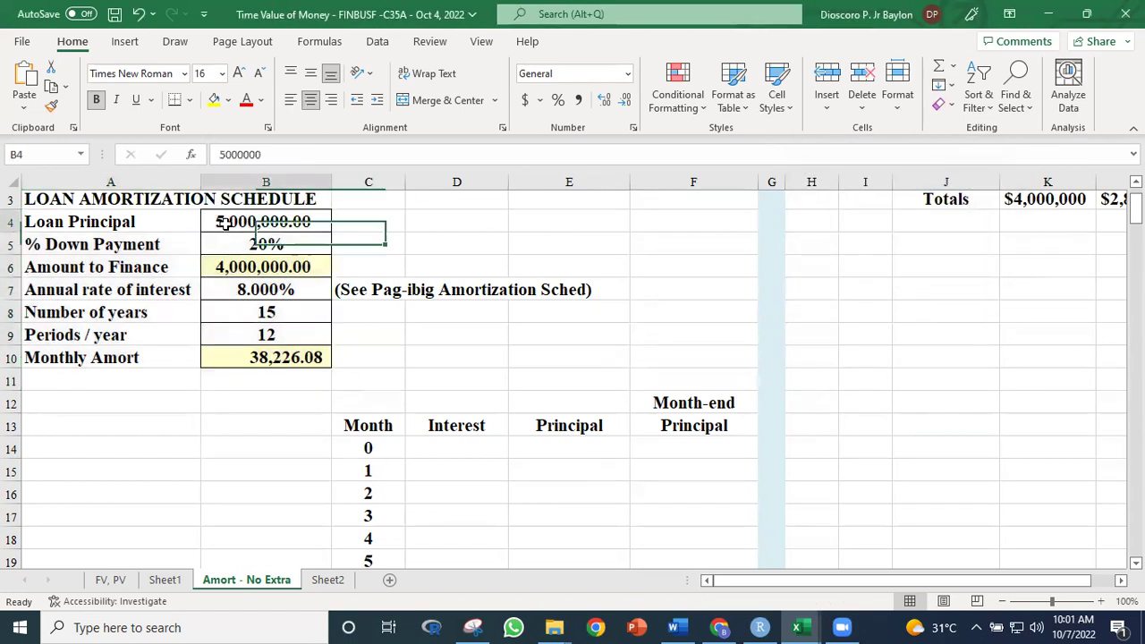
click(81, 157)
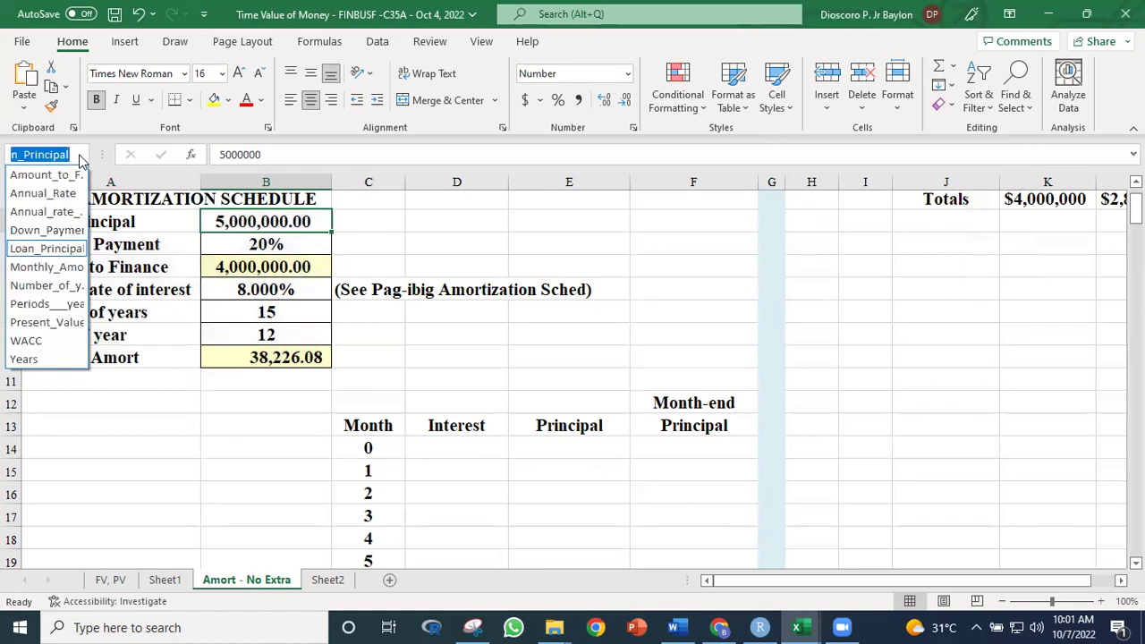
click(434, 241)
click(277, 248)
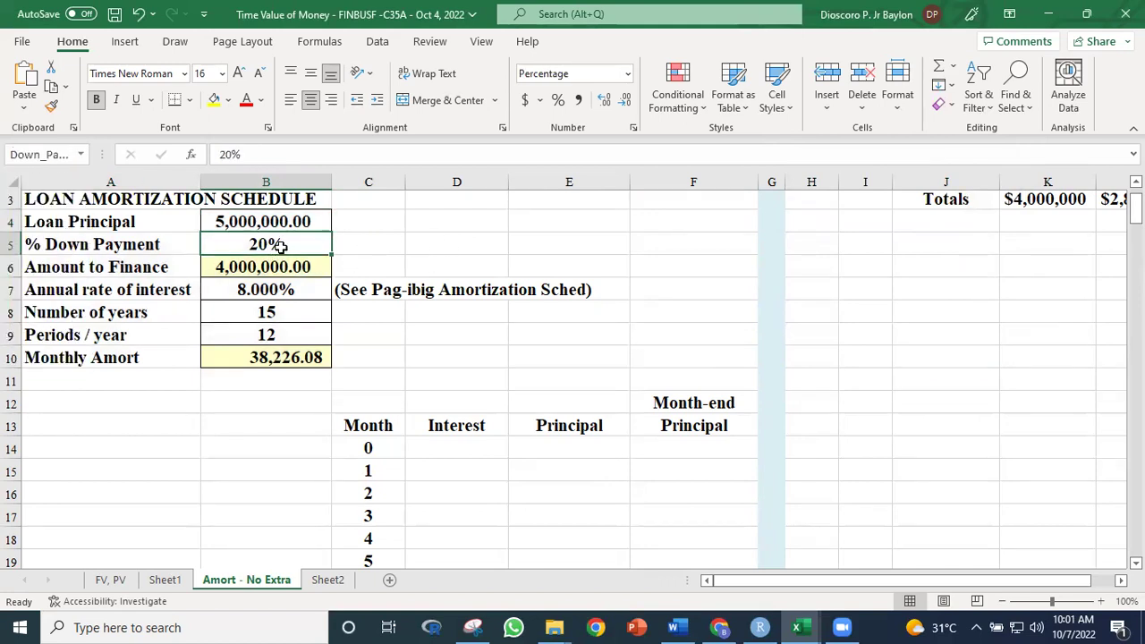
click(80, 156)
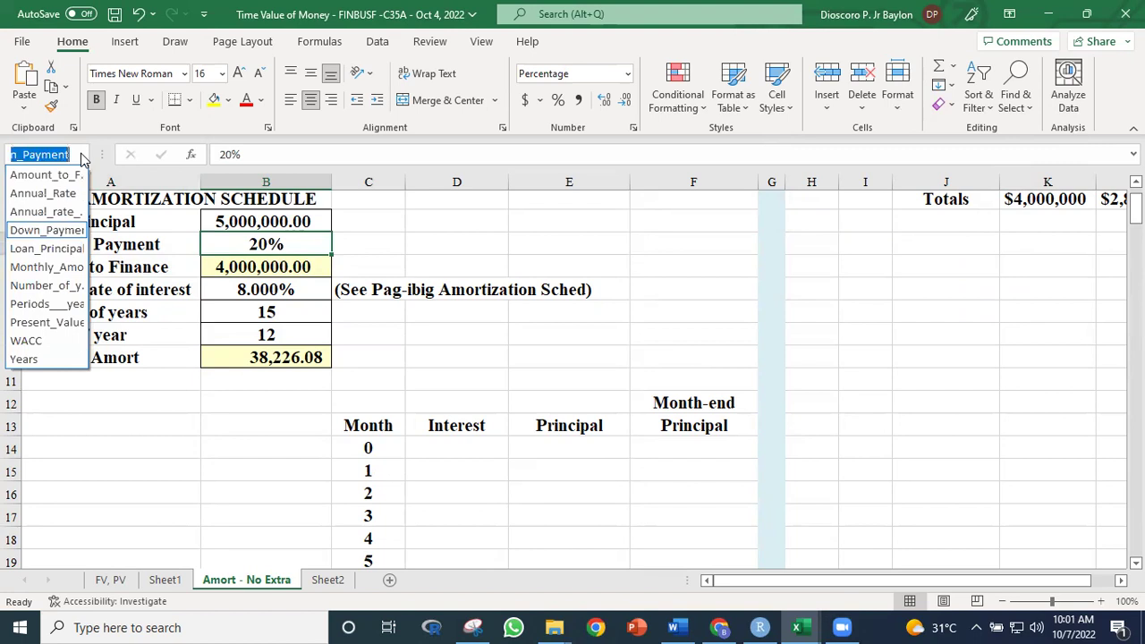
click(408, 241)
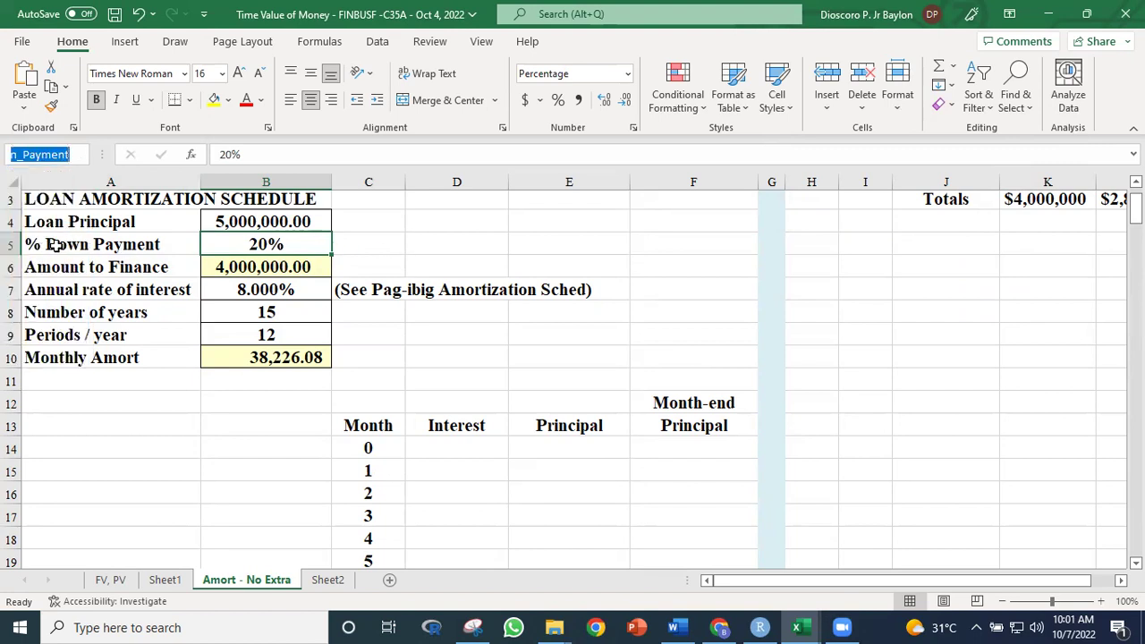
Step: Widen the Name Box to fit full cell names and check the names assigned to B6 through B10
click(267, 271)
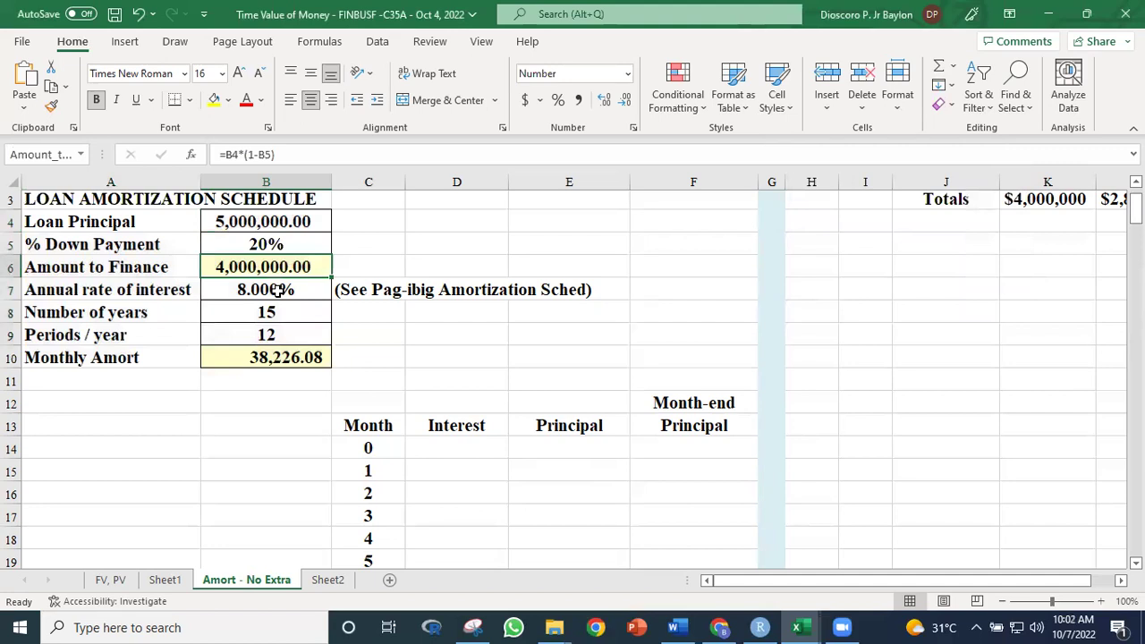
click(278, 291)
click(293, 313)
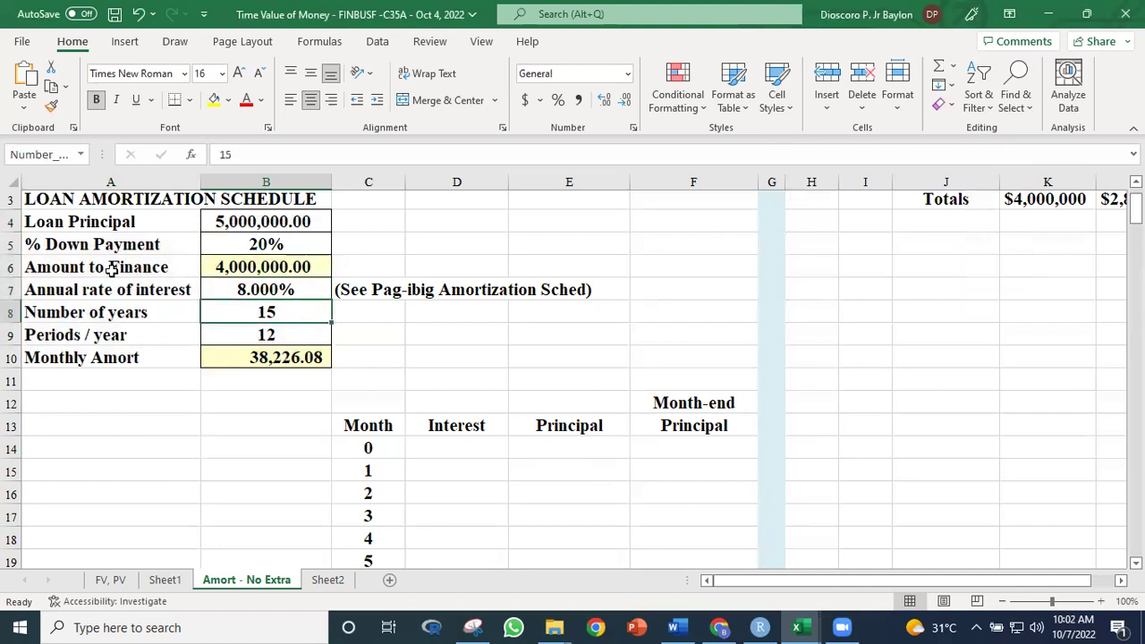
drag(105, 154, 162, 154)
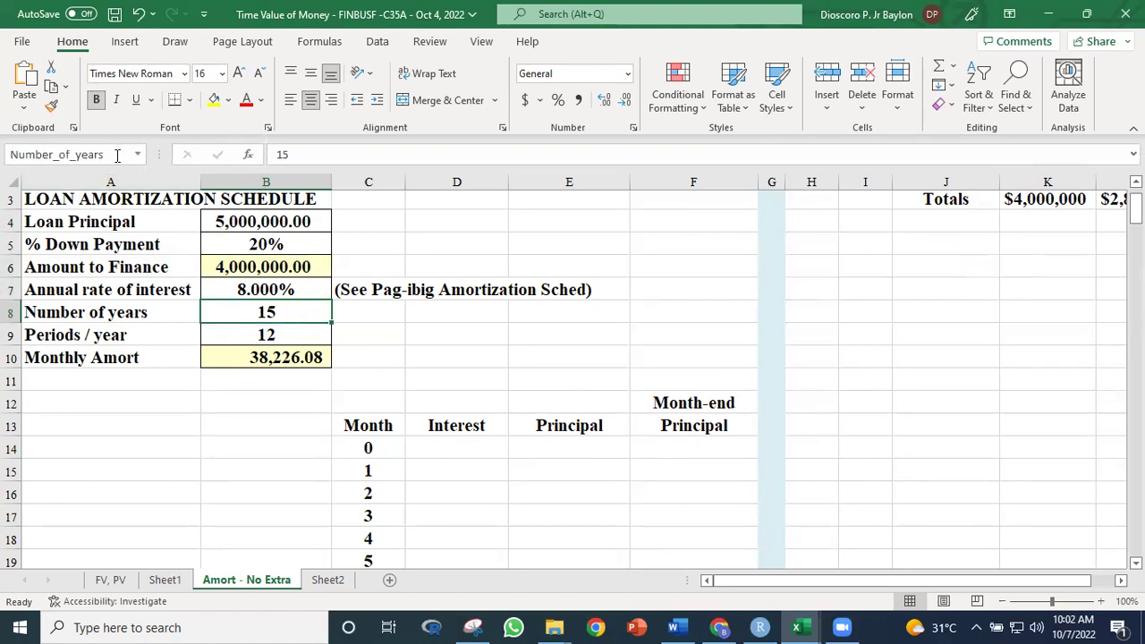
click(297, 332)
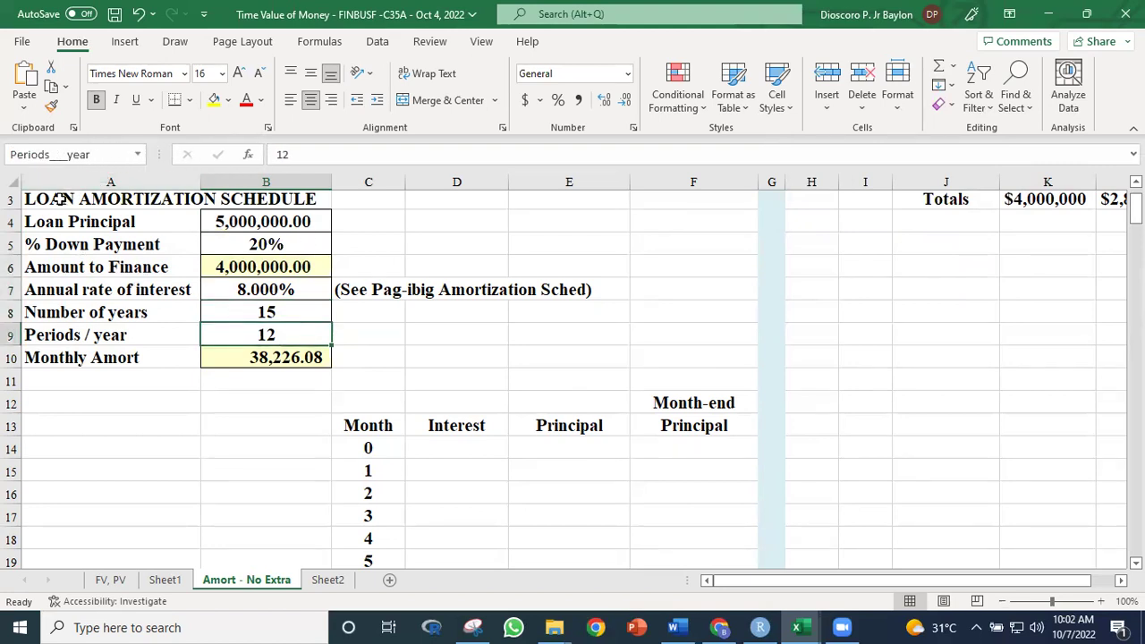
click(300, 359)
click(920, 373)
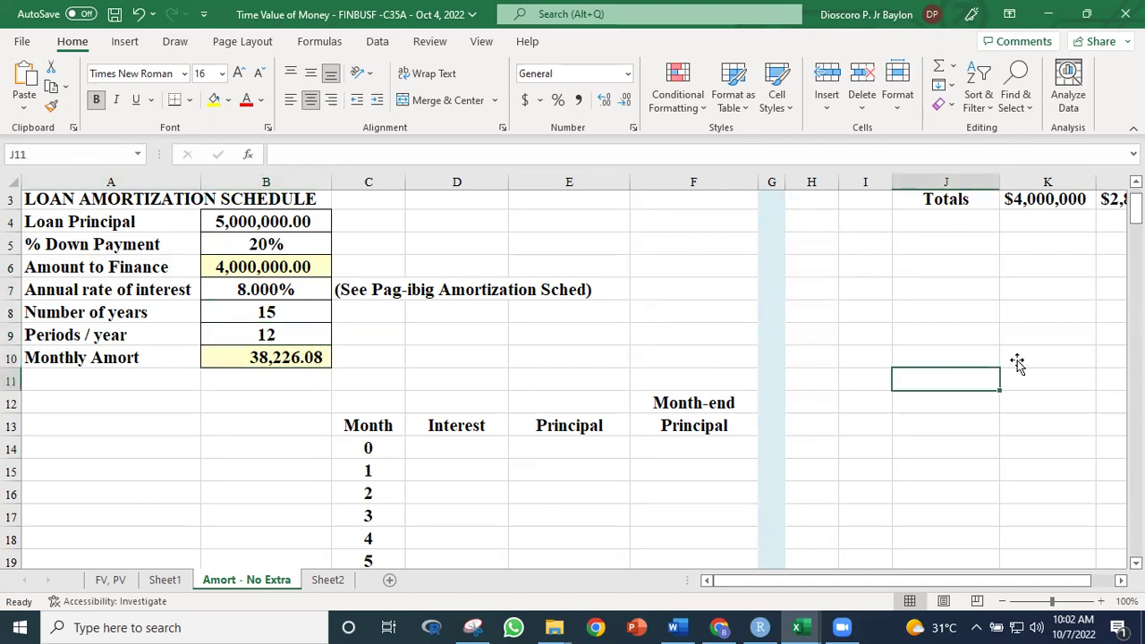
Step: Set the month 0 month-end principal in F14 equal to the named cell Amount_to_Finance
scroll(992, 529, down, 1)
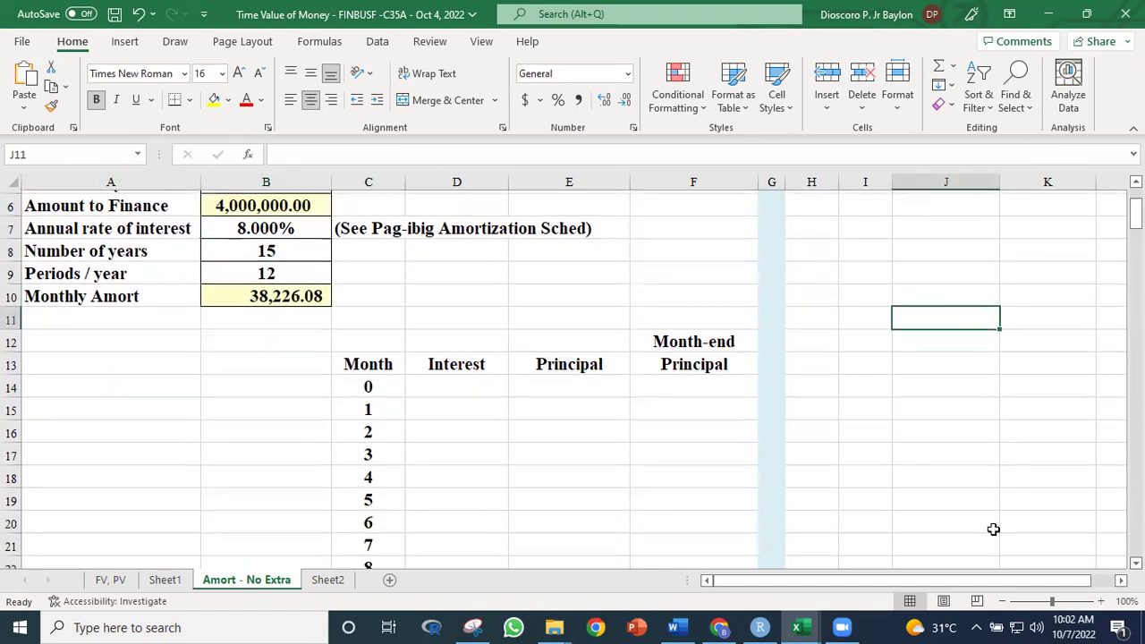
click(872, 426)
click(707, 385)
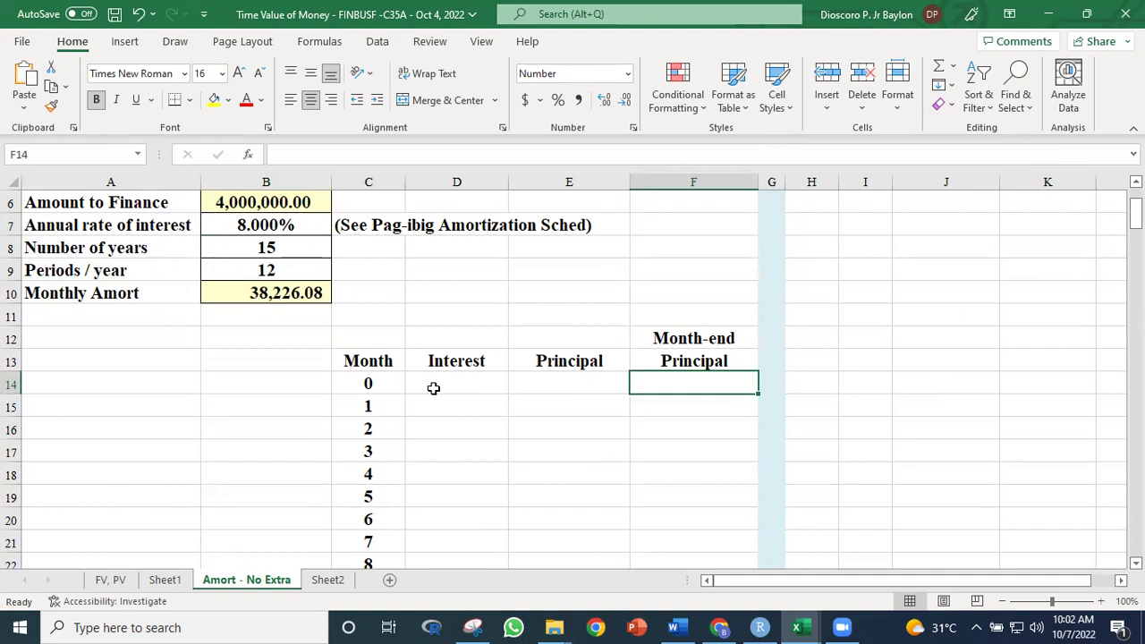
click(286, 292)
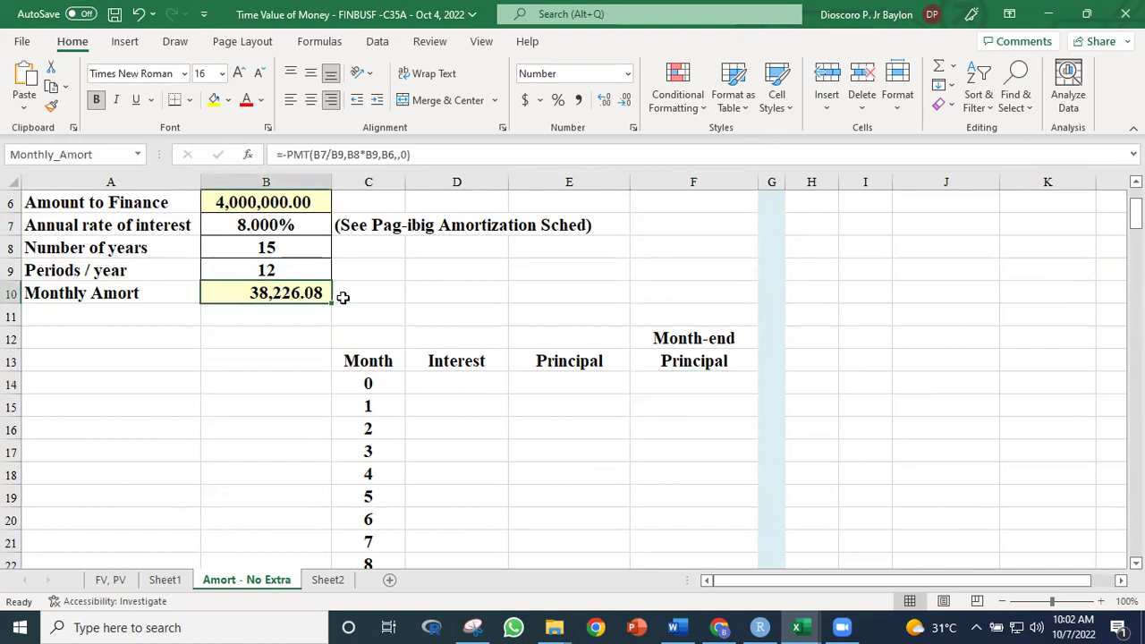
click(456, 381)
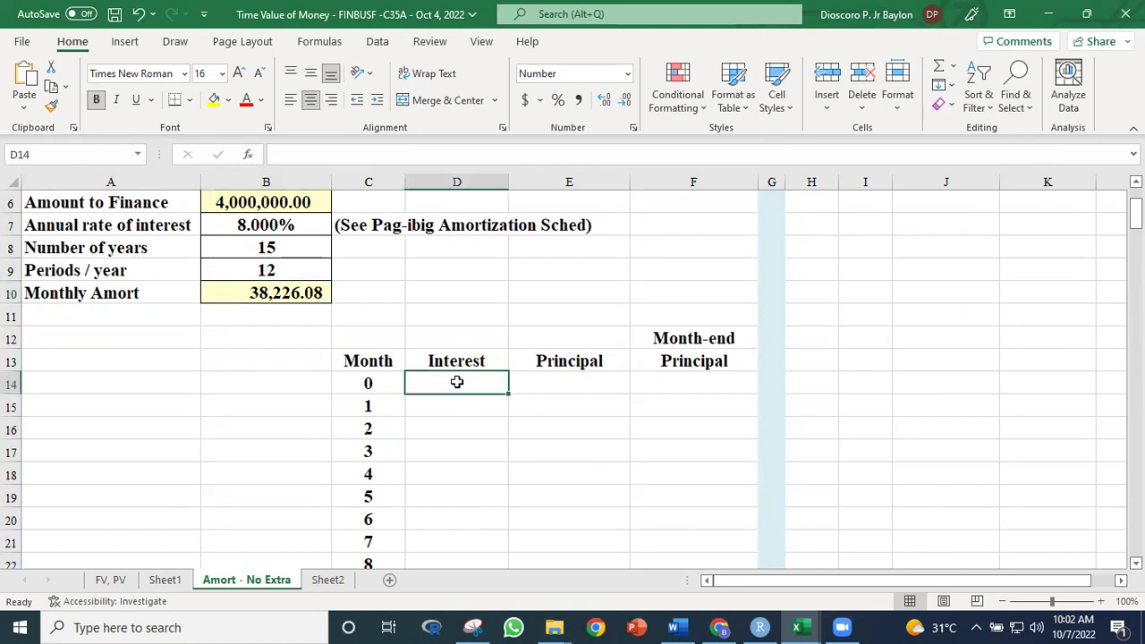
click(541, 383)
click(669, 382)
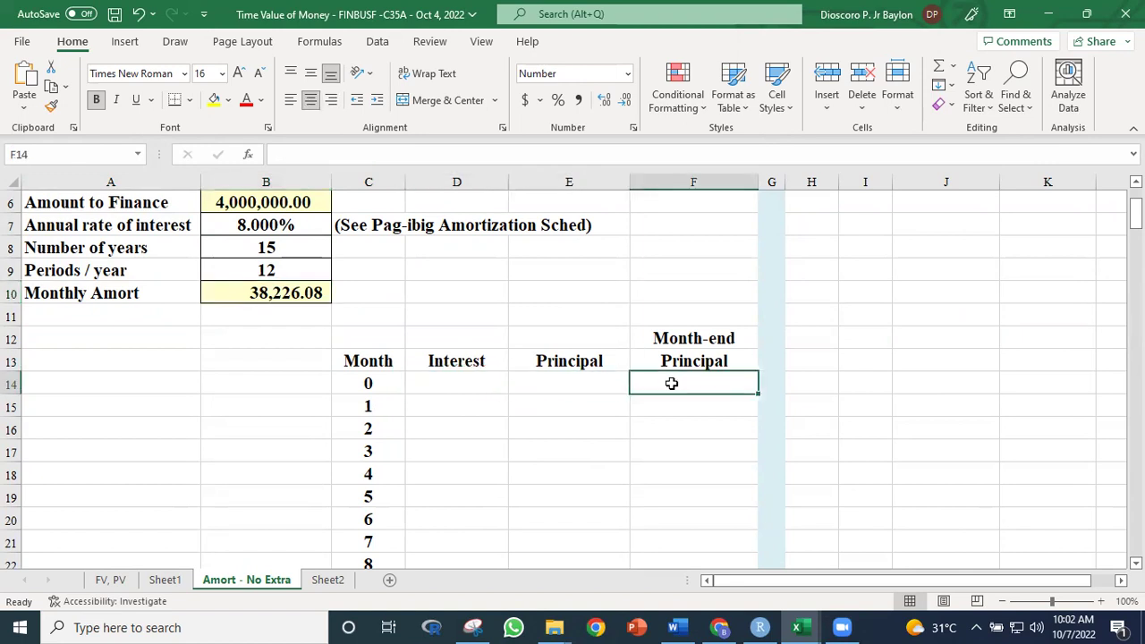
text(=)
drag(1136, 213, 1136, 202)
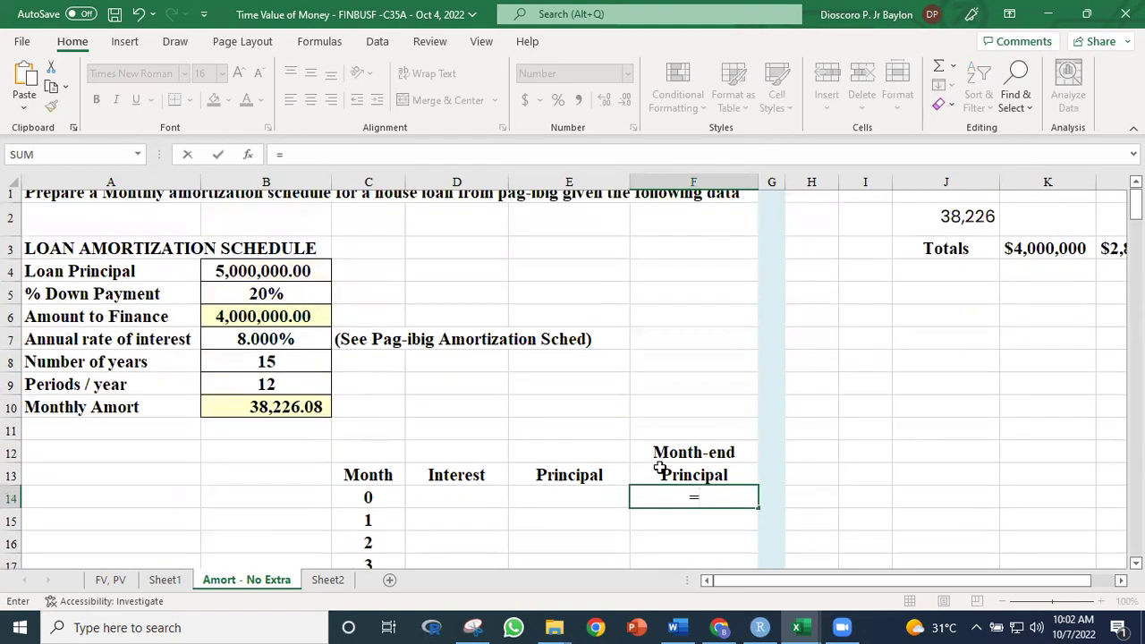
click(255, 320)
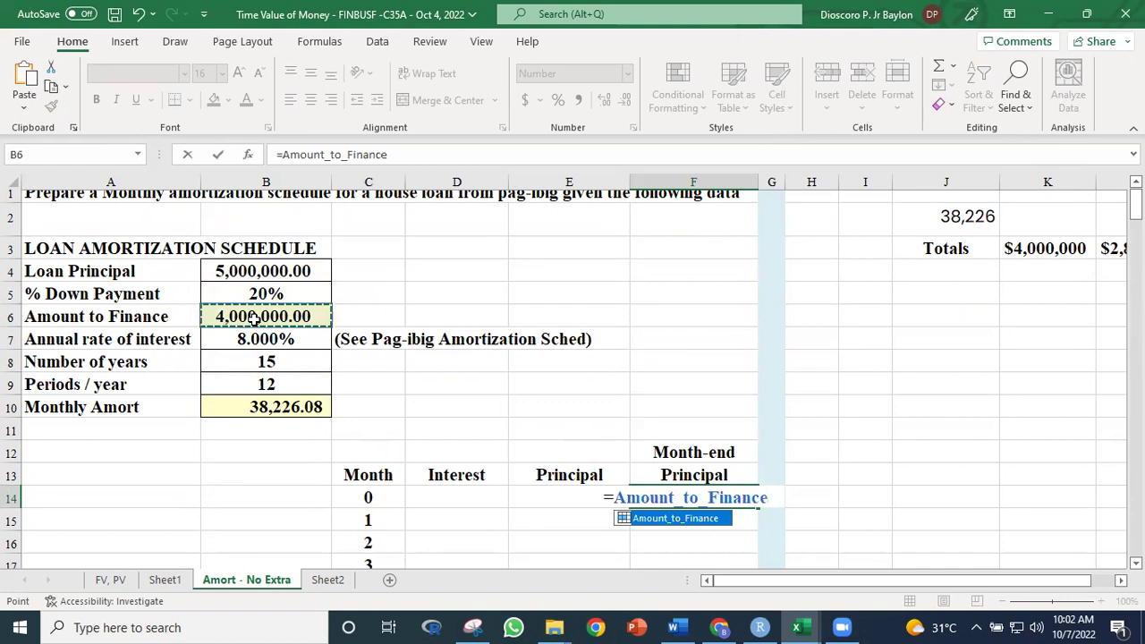
key(ctrl+Return)
click(966, 494)
Step: Examine how the monthly amortization in B10 relates to the interest and principal columns for month 1
drag(1135, 204, 1135, 215)
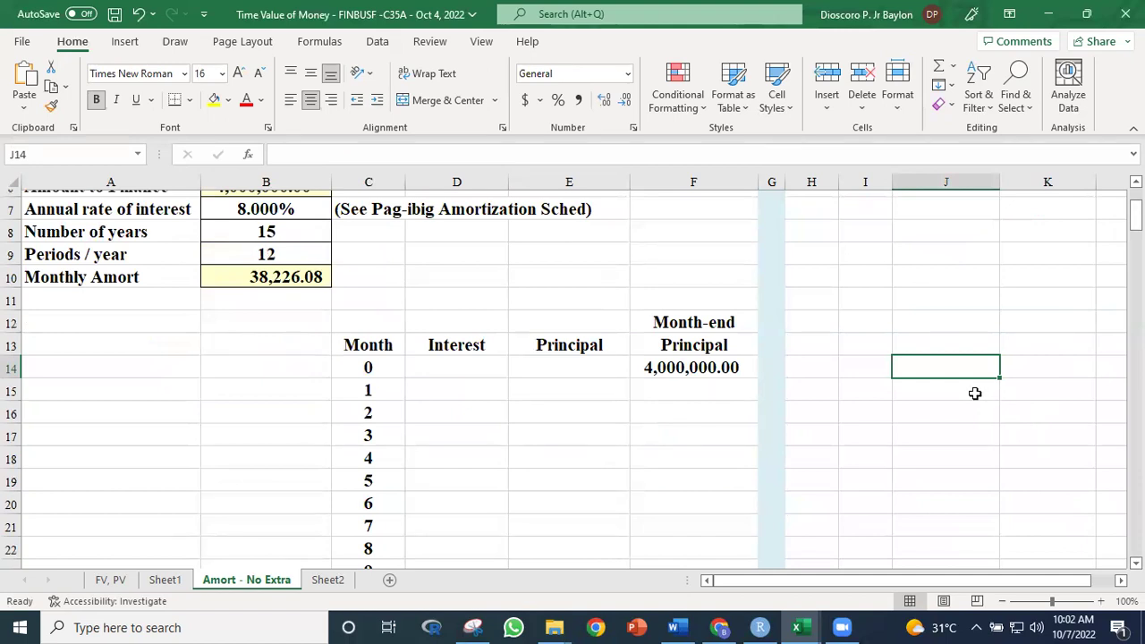
click(371, 390)
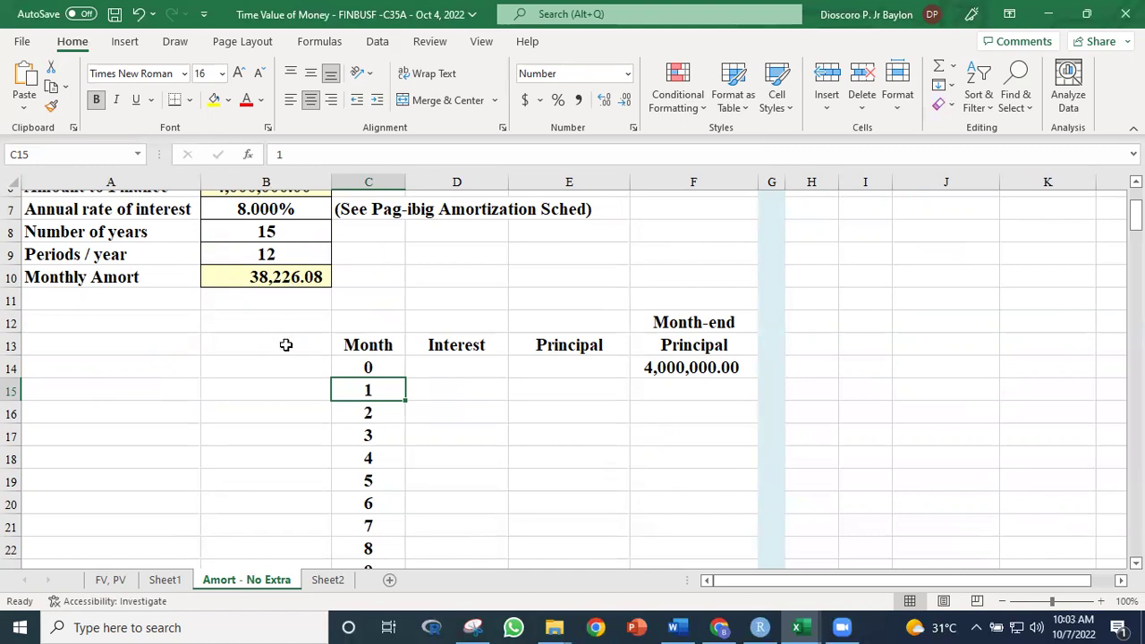
click(468, 394)
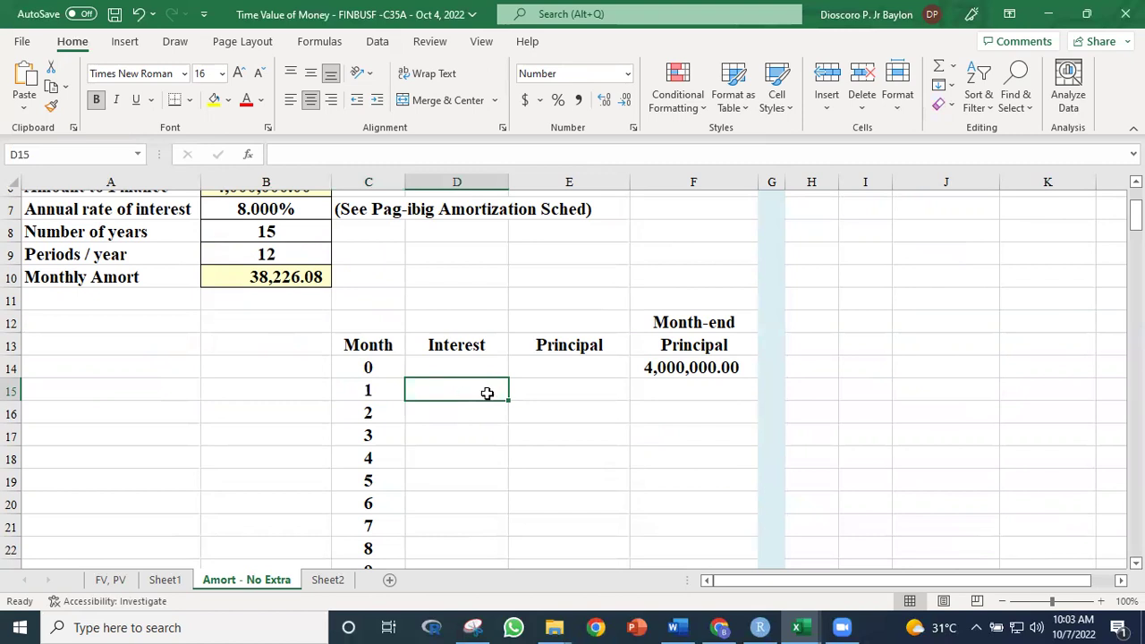
click(295, 285)
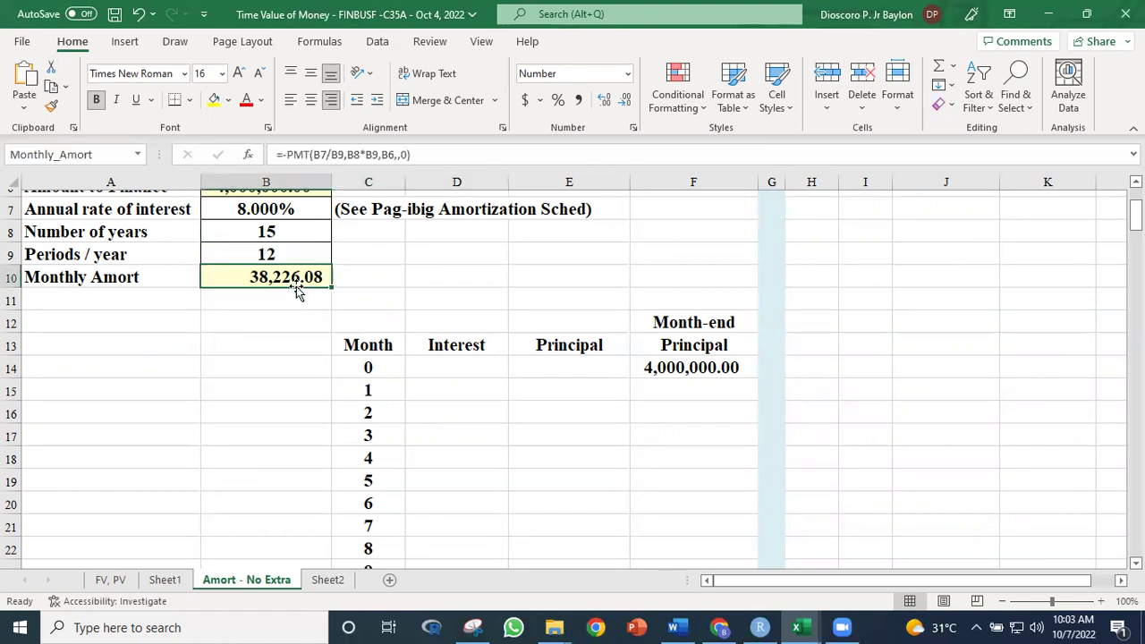
click(492, 387)
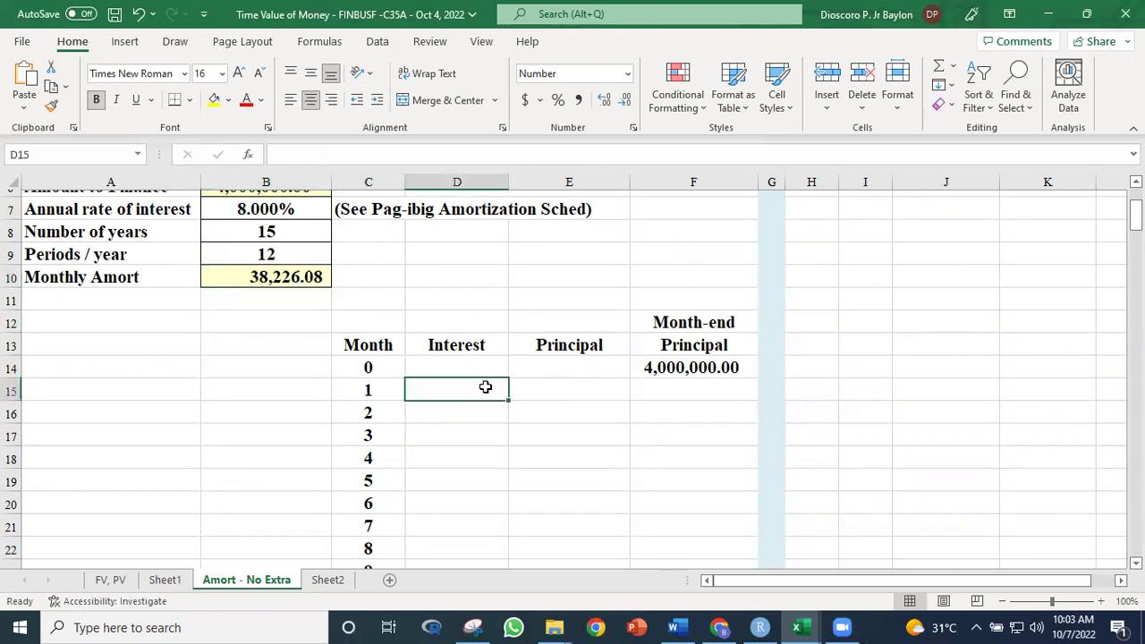
click(555, 390)
drag(1134, 214, 1134, 206)
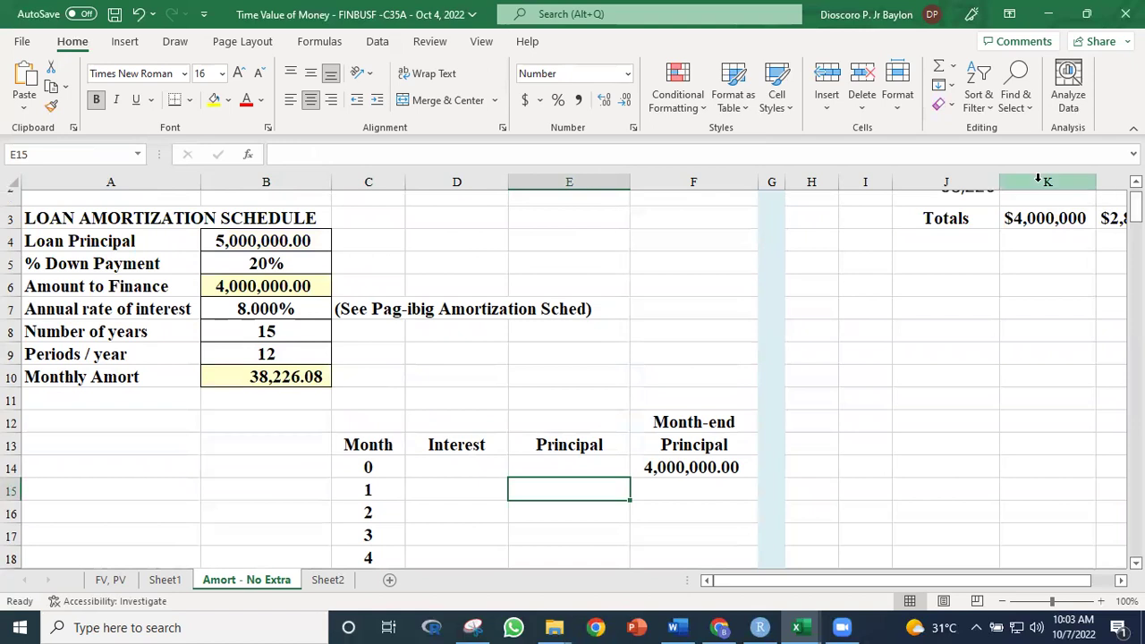
click(299, 378)
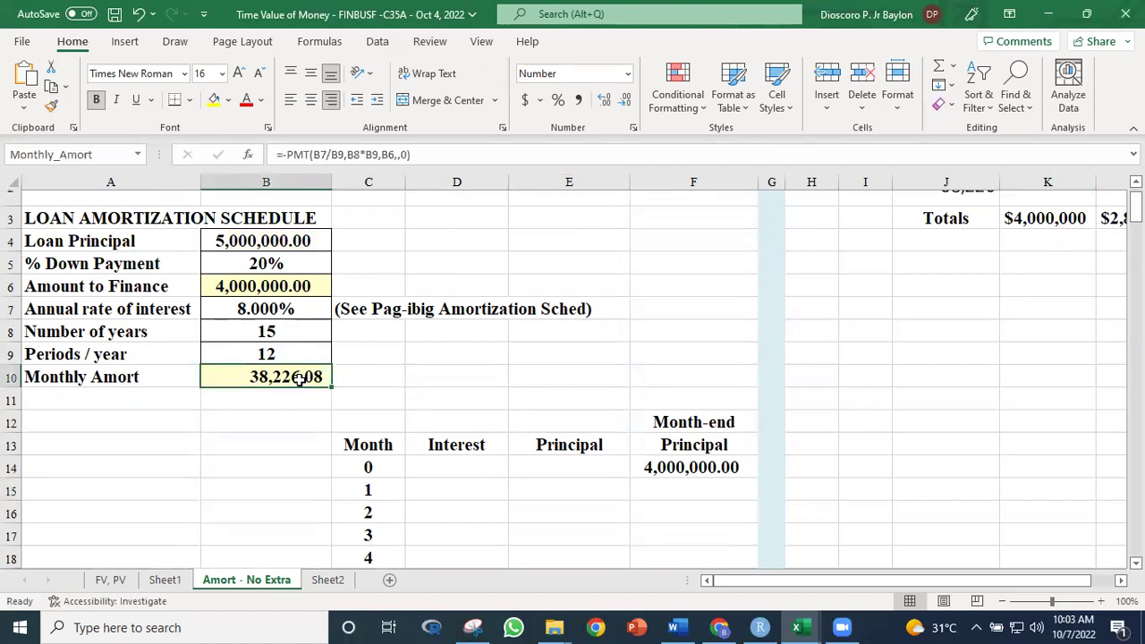
click(590, 469)
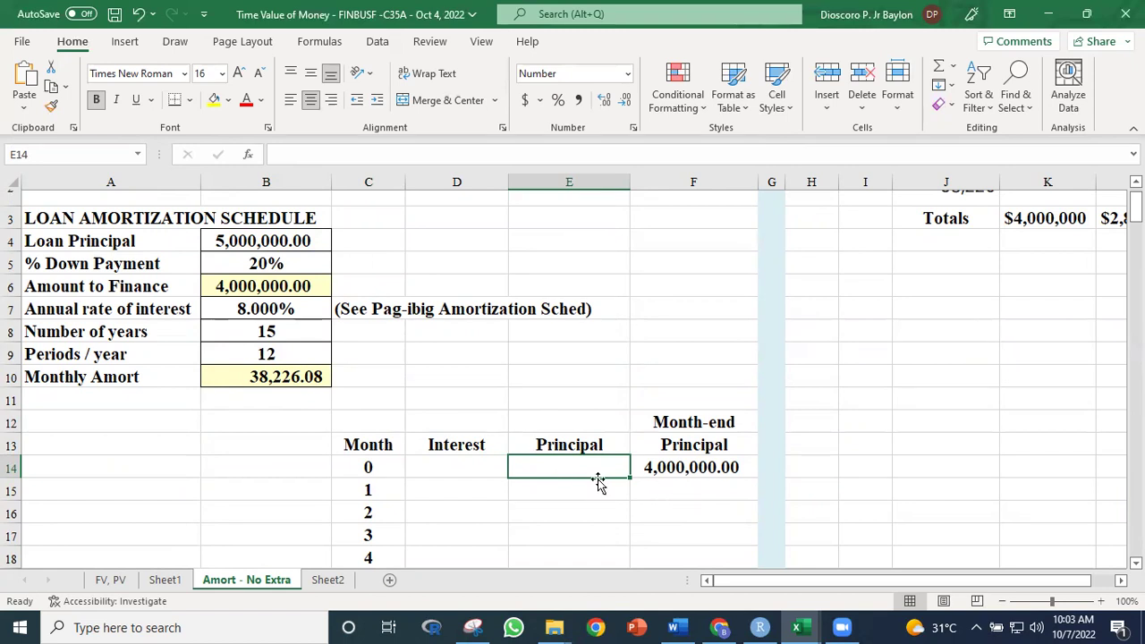
click(463, 482)
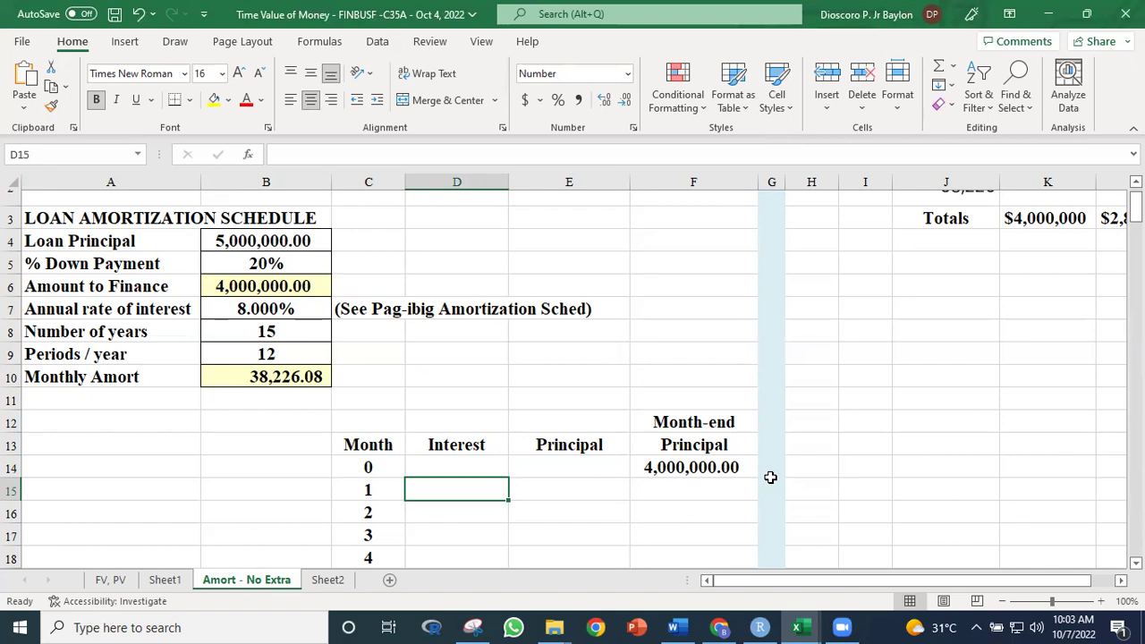
click(285, 379)
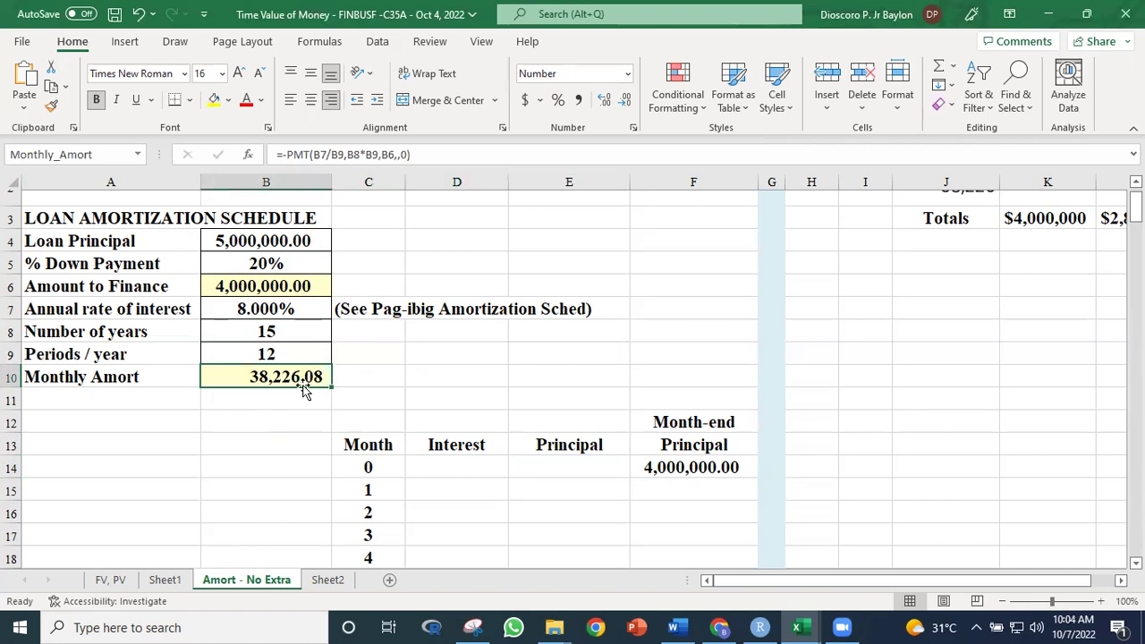
Step: Inspect the cell references of the PMT formula behind the monthly amortization in B10
drag(1136, 211, 1136, 202)
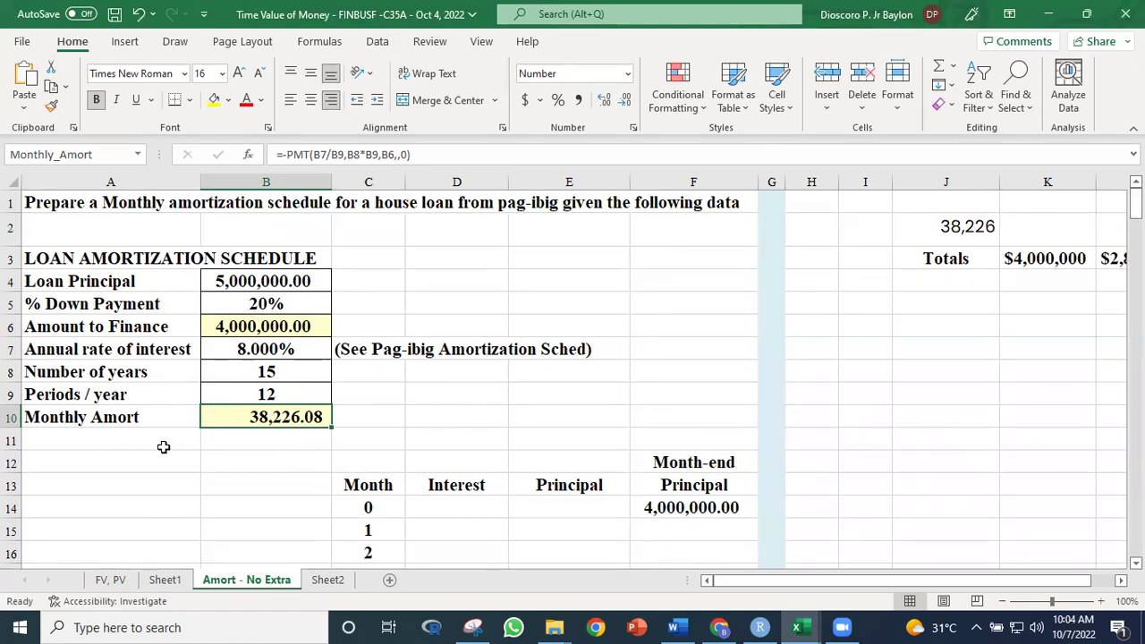
click(255, 421)
double_click(253, 416)
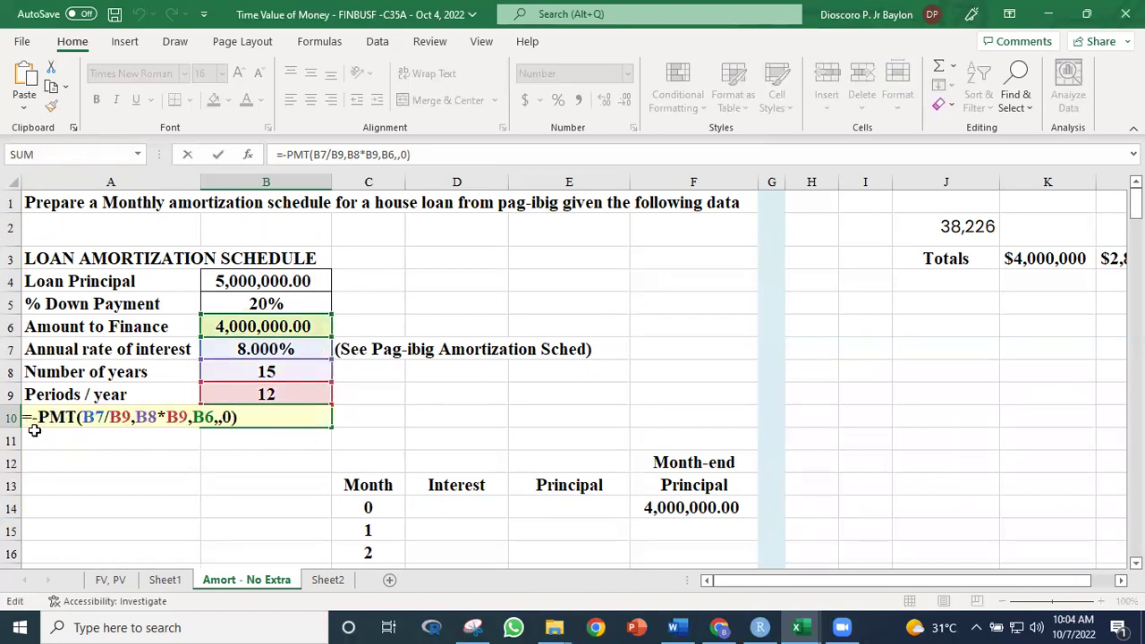
click(966, 420)
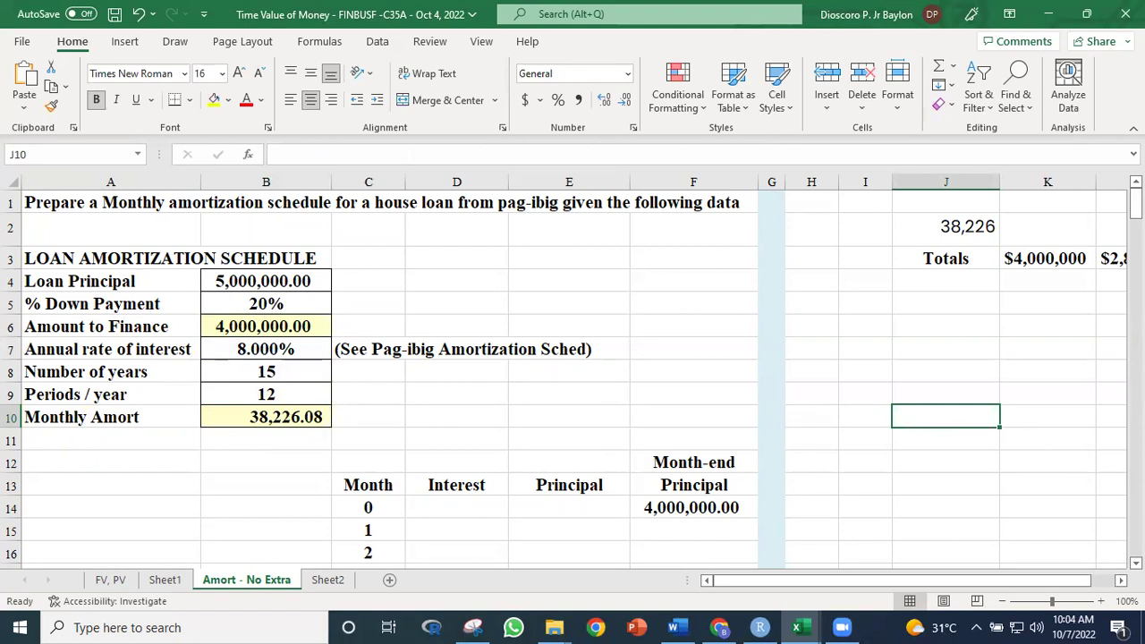
Step: Calculate the month 1 interest in D15 as F14 multiplied by Annual_rate_of_interest and divided by Periods___year
scroll(572, 374, down, 1)
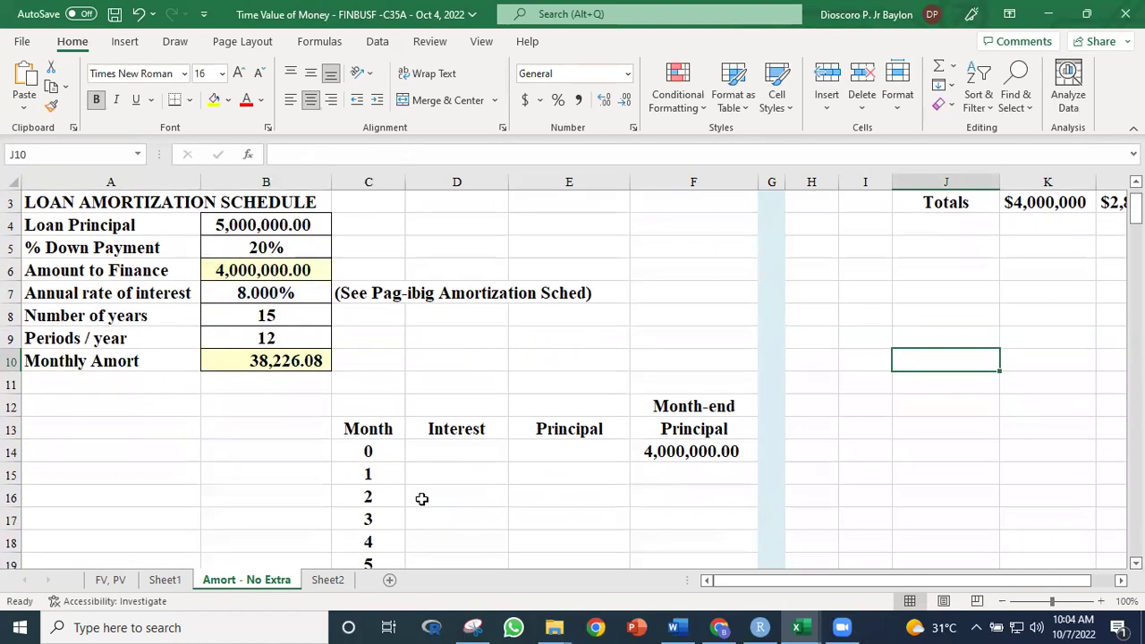
click(453, 472)
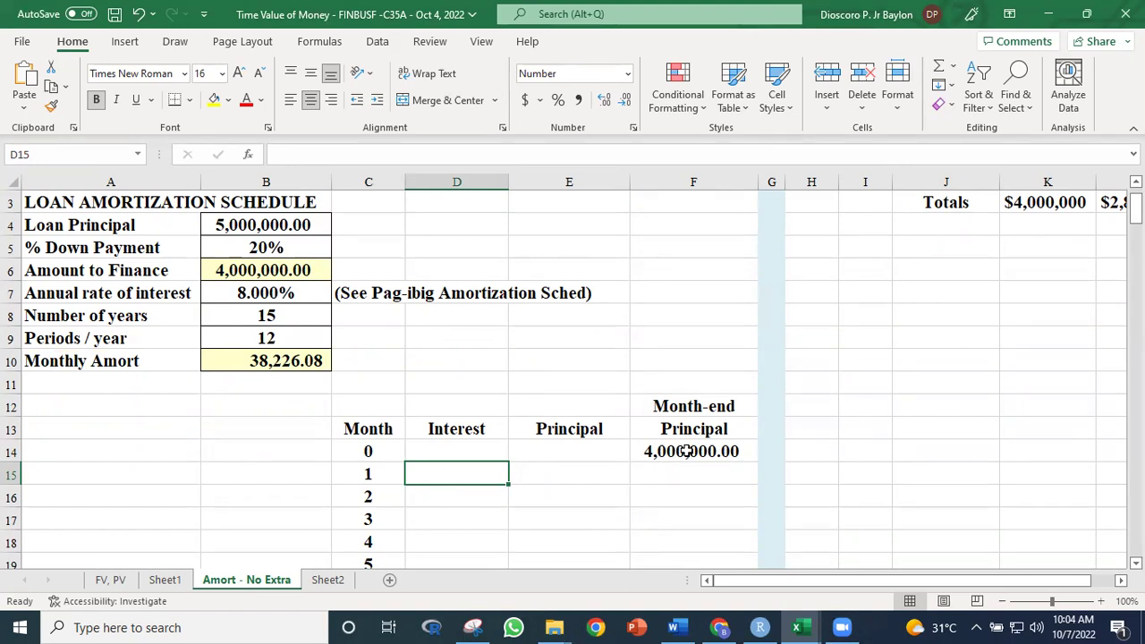
text(=)
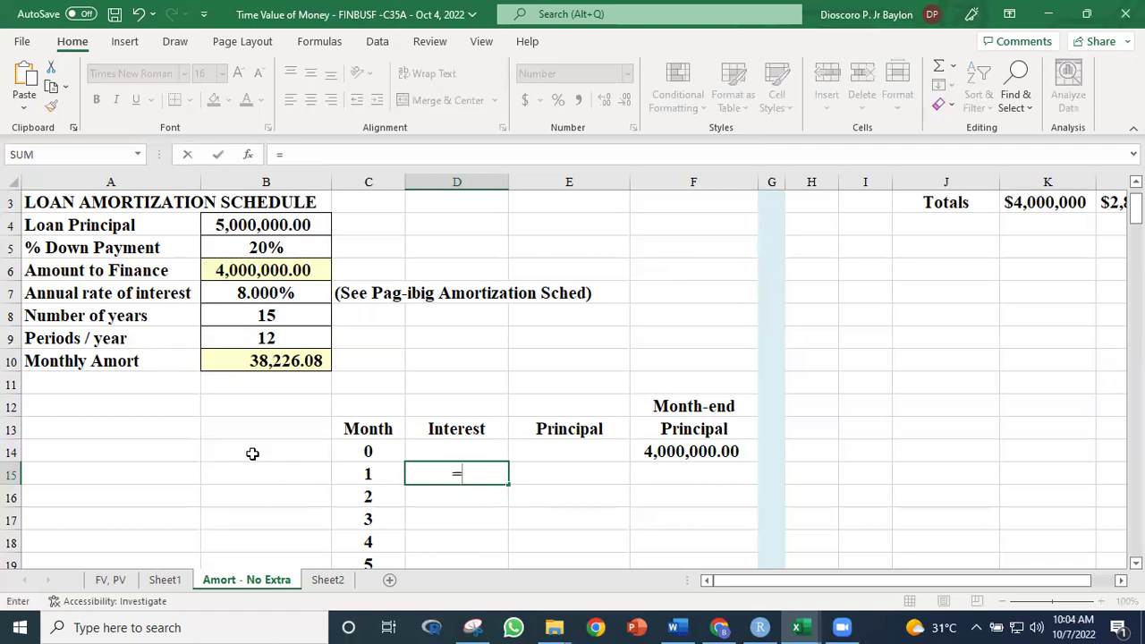
click(678, 448)
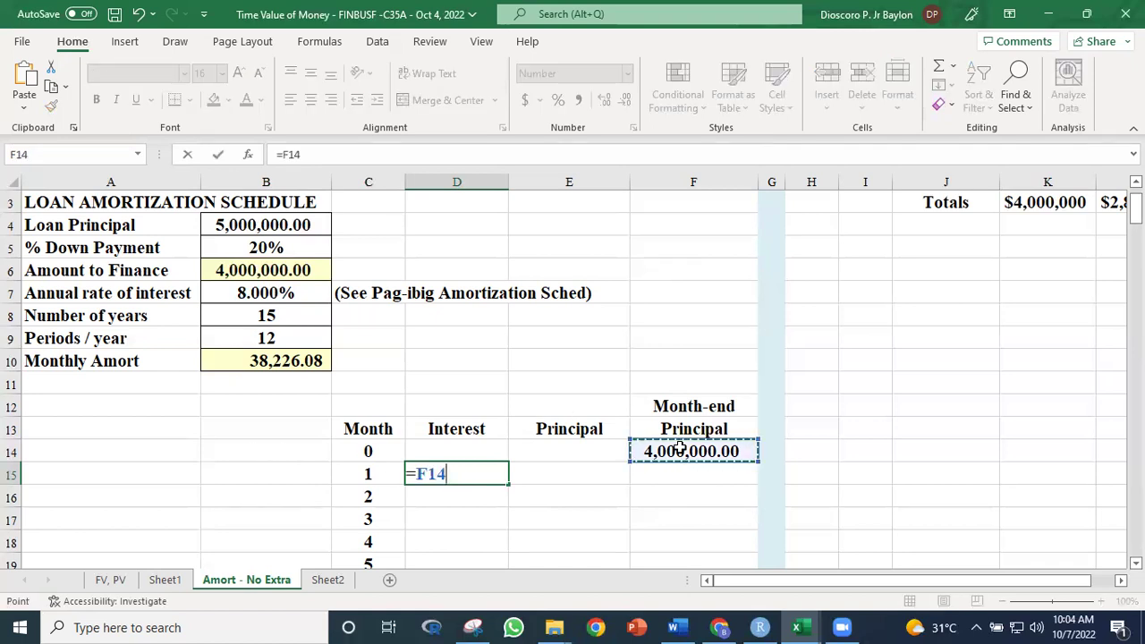
text(*)
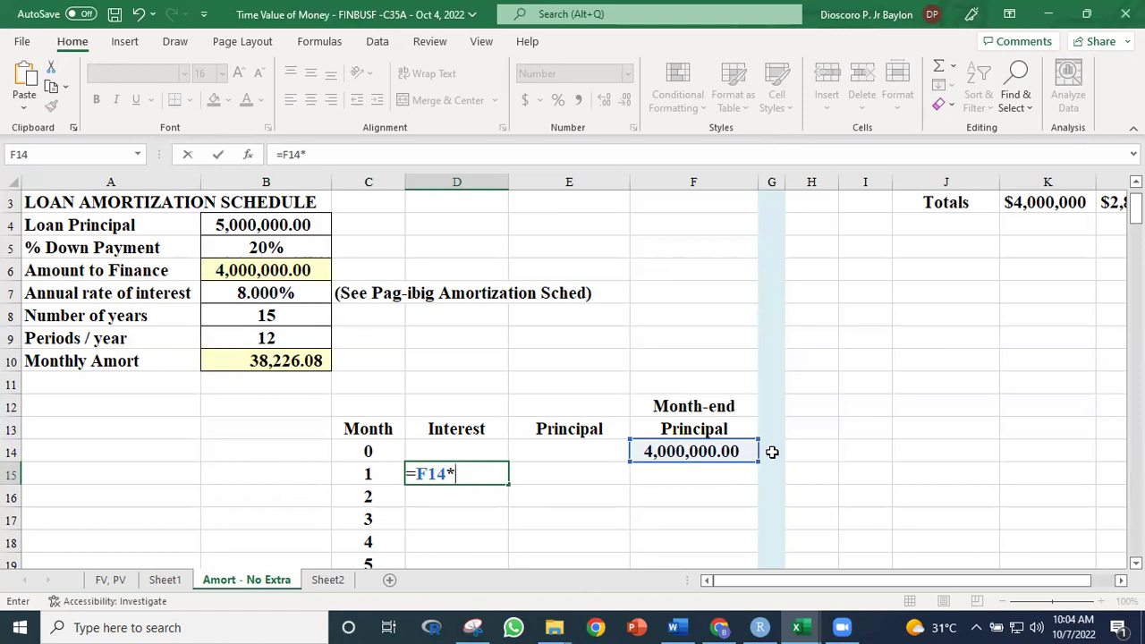
click(255, 296)
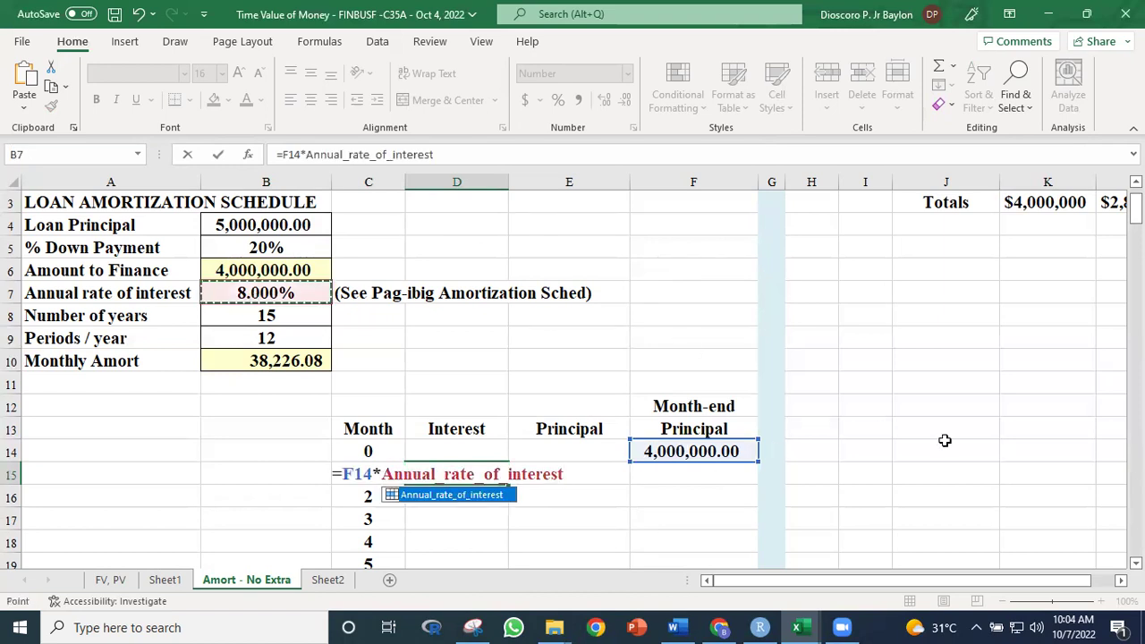
text(/)
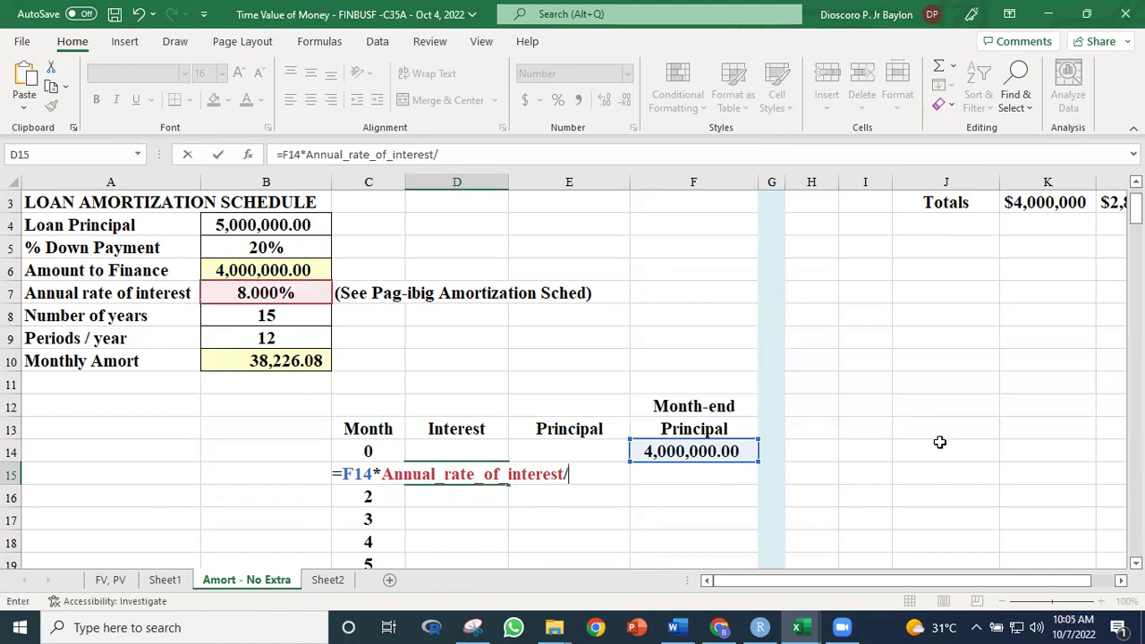
click(275, 339)
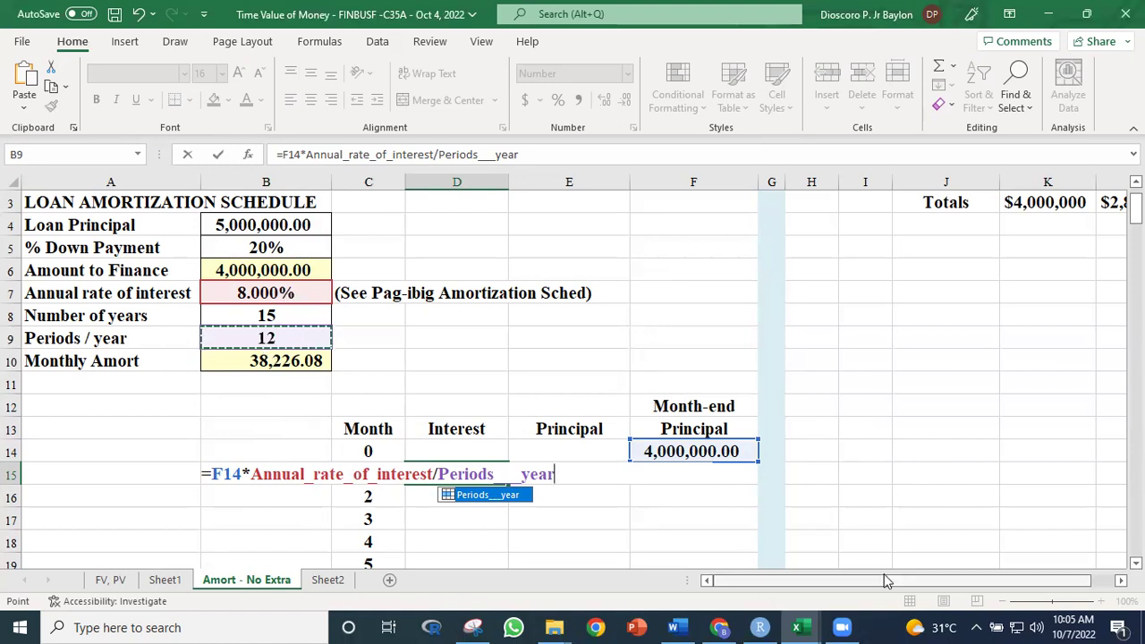
key(ctrl+Return)
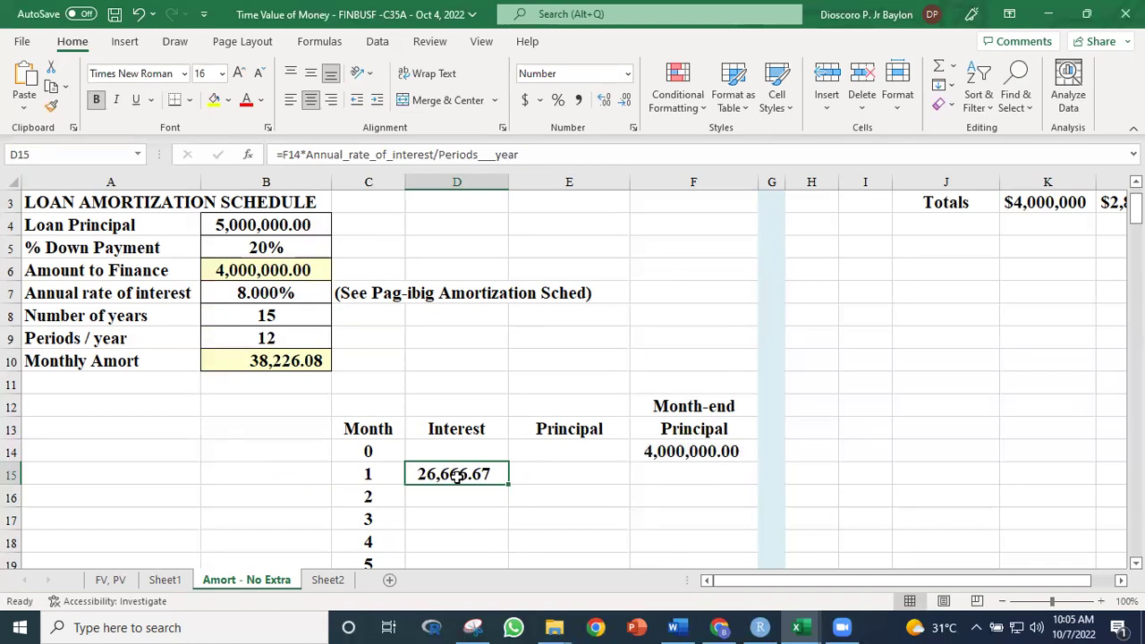
click(555, 476)
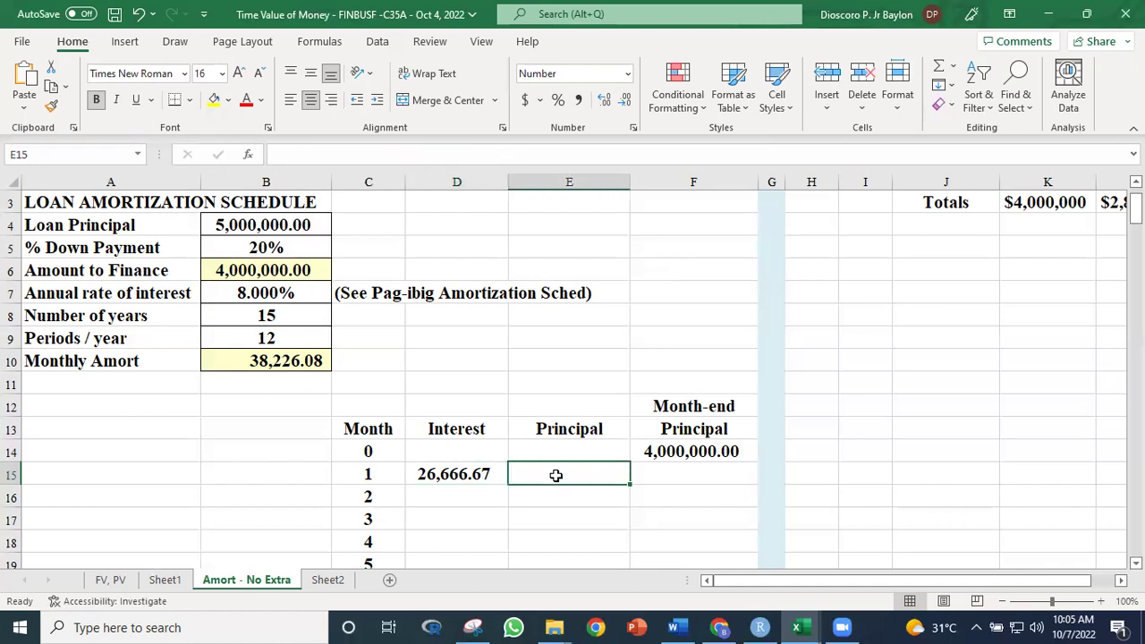
text(=)
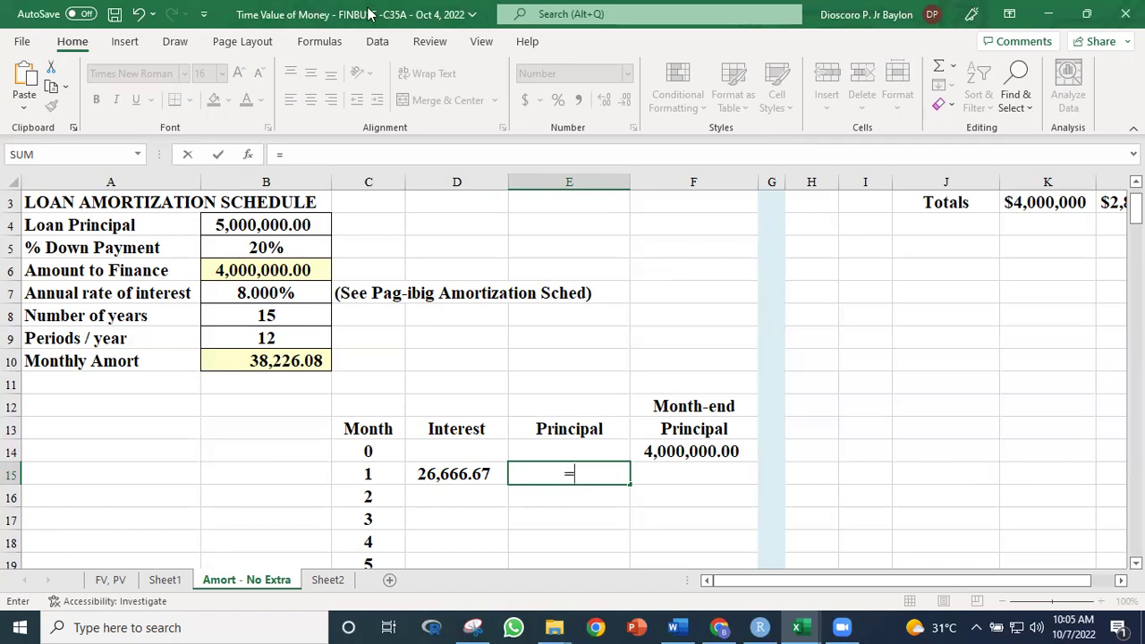
key(Escape)
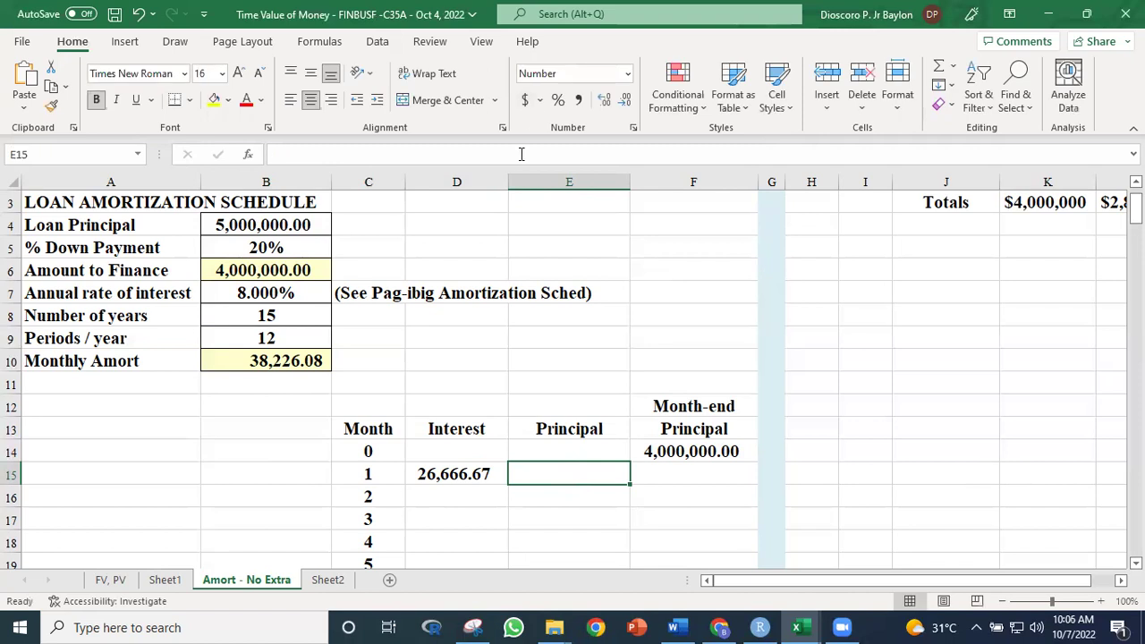
click(907, 427)
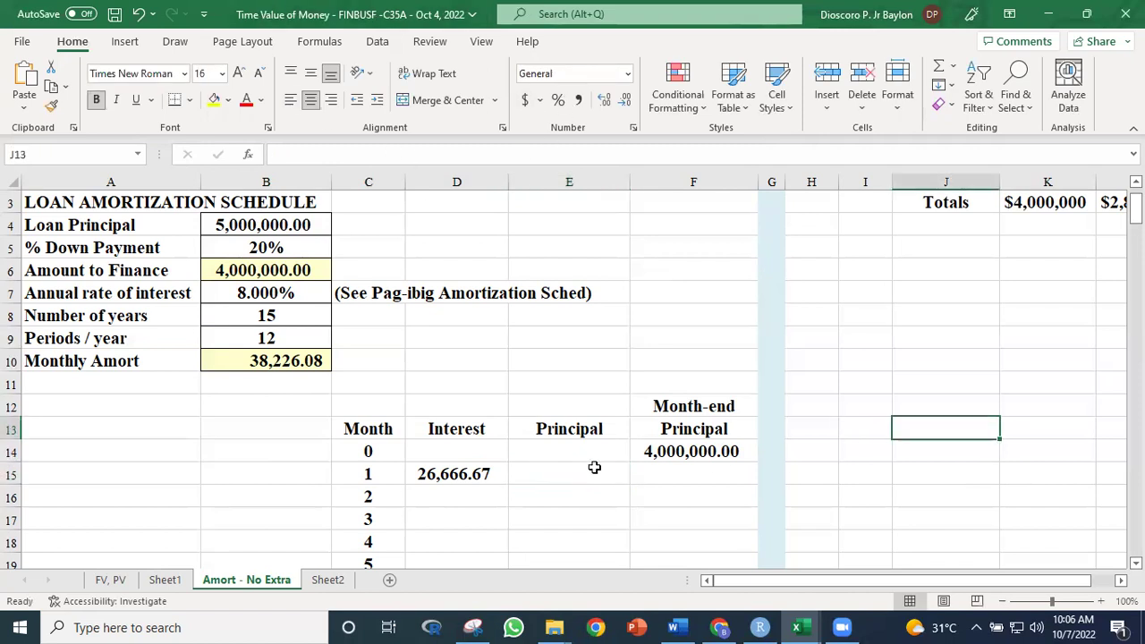
Step: Clear the month 1 interest formula from D15
click(433, 475)
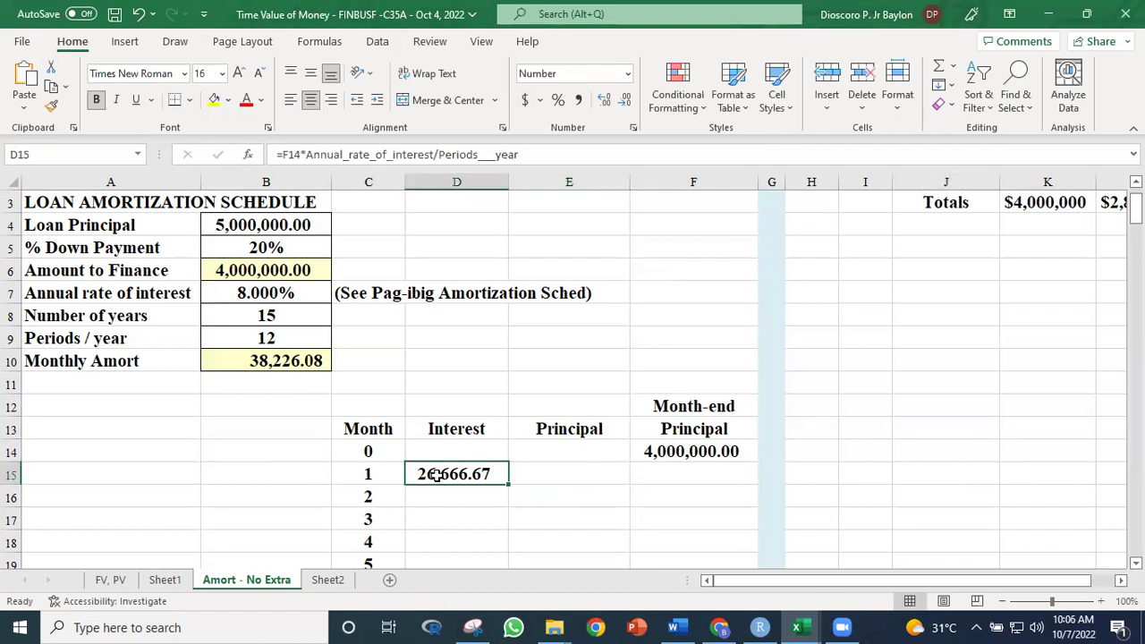
key(Delete)
click(935, 465)
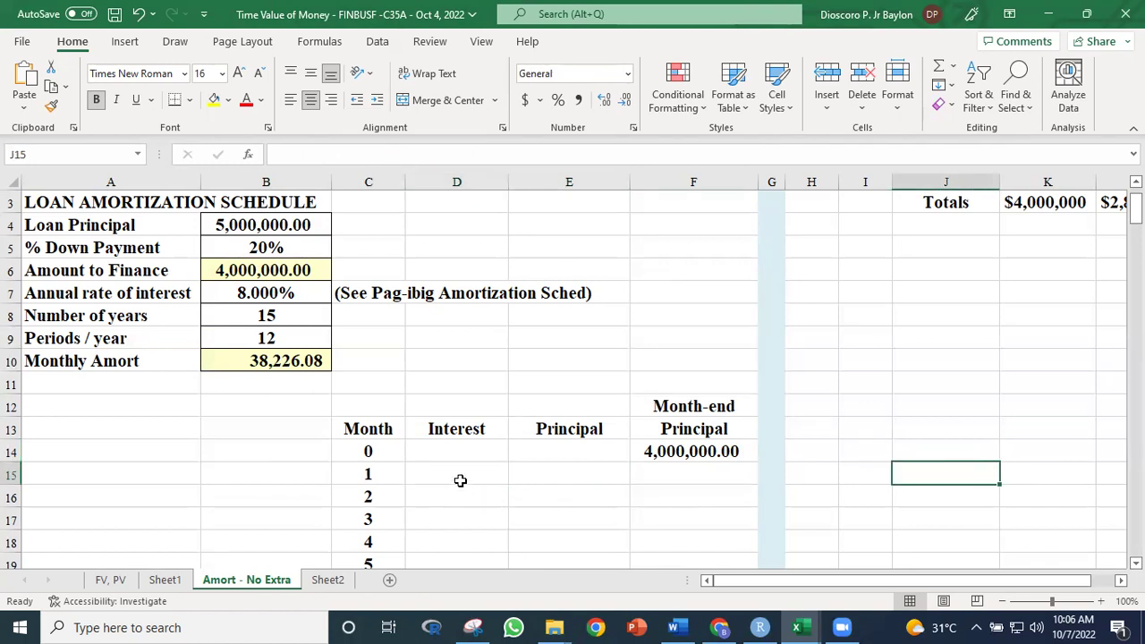
Step: Enter the month 1 interest formula =F14*Annual_rate_of_interest/Periods___year in the empty cell D15
click(460, 480)
text(=)
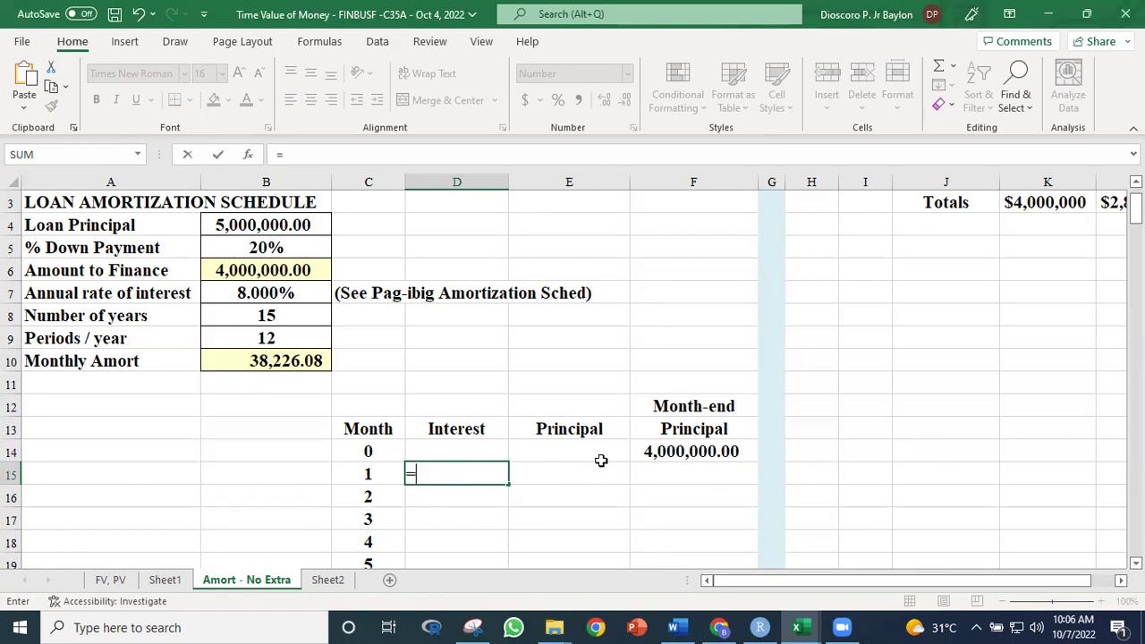
click(691, 452)
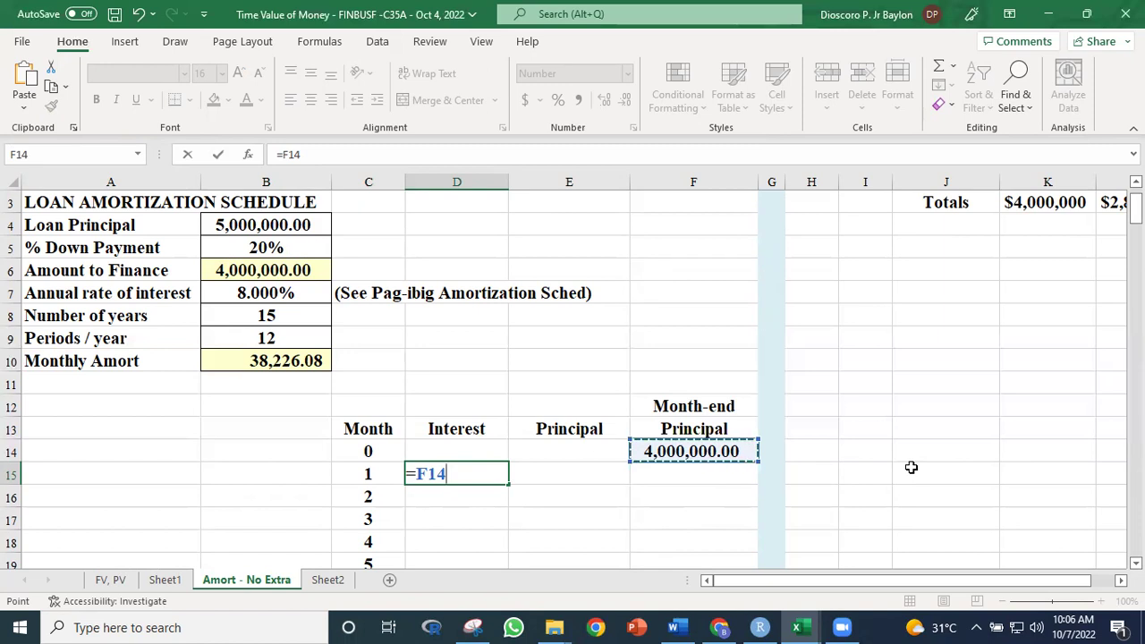
text(*)
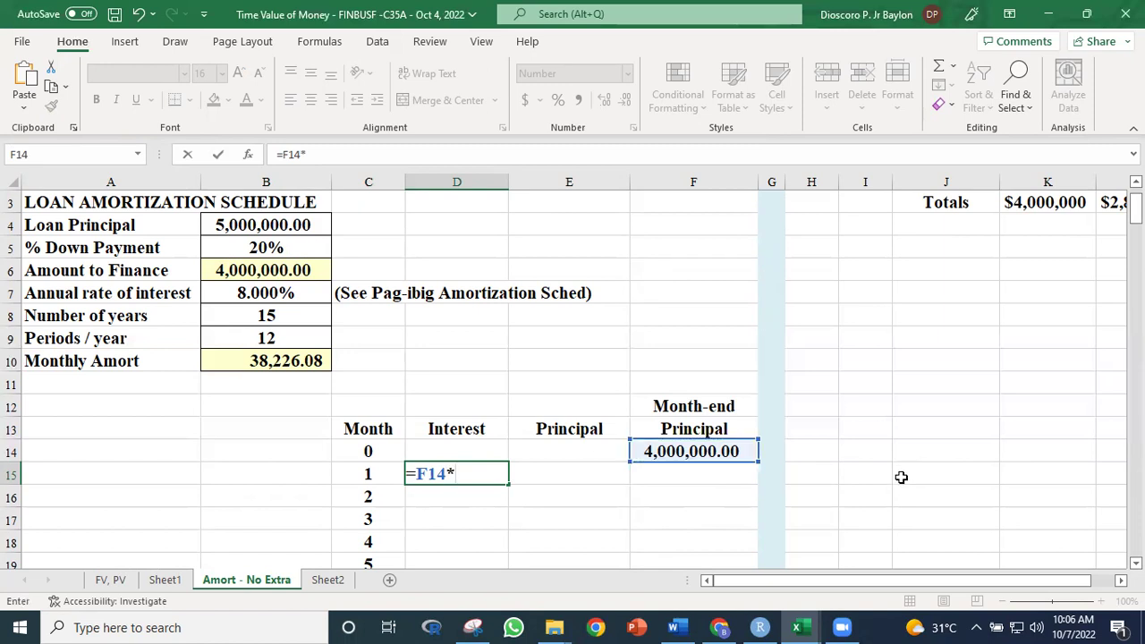
click(251, 293)
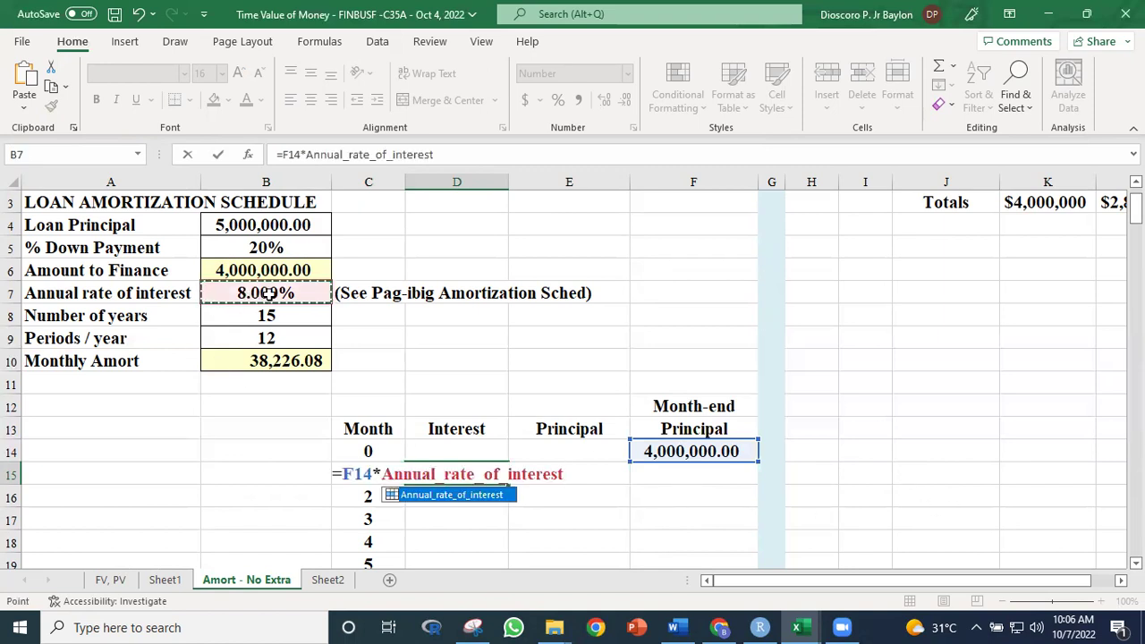
text(/)
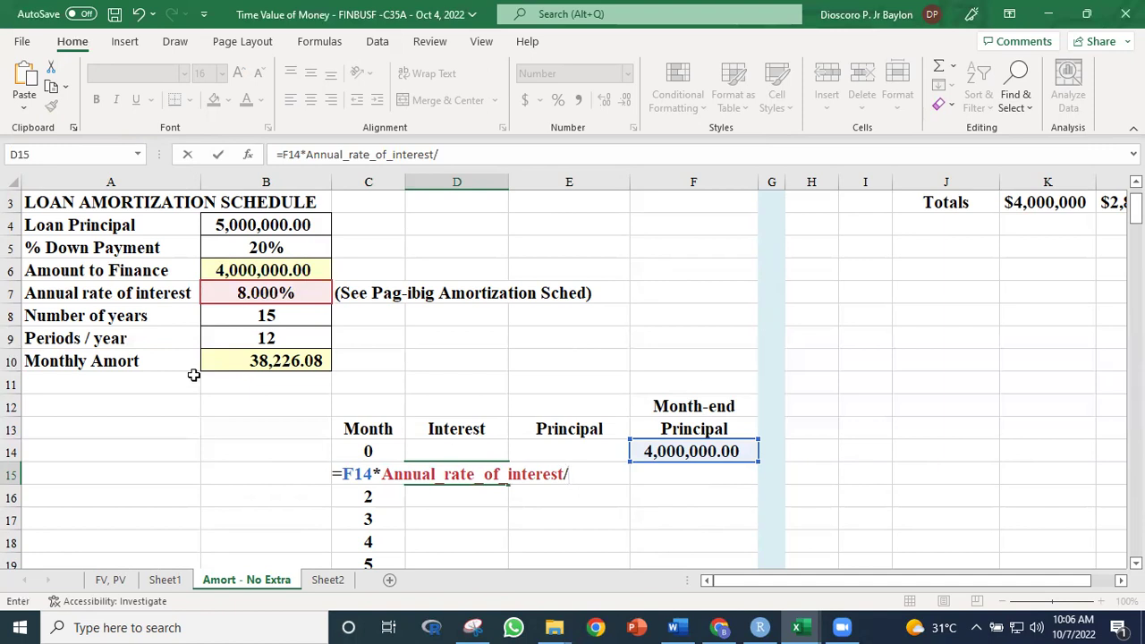
click(306, 339)
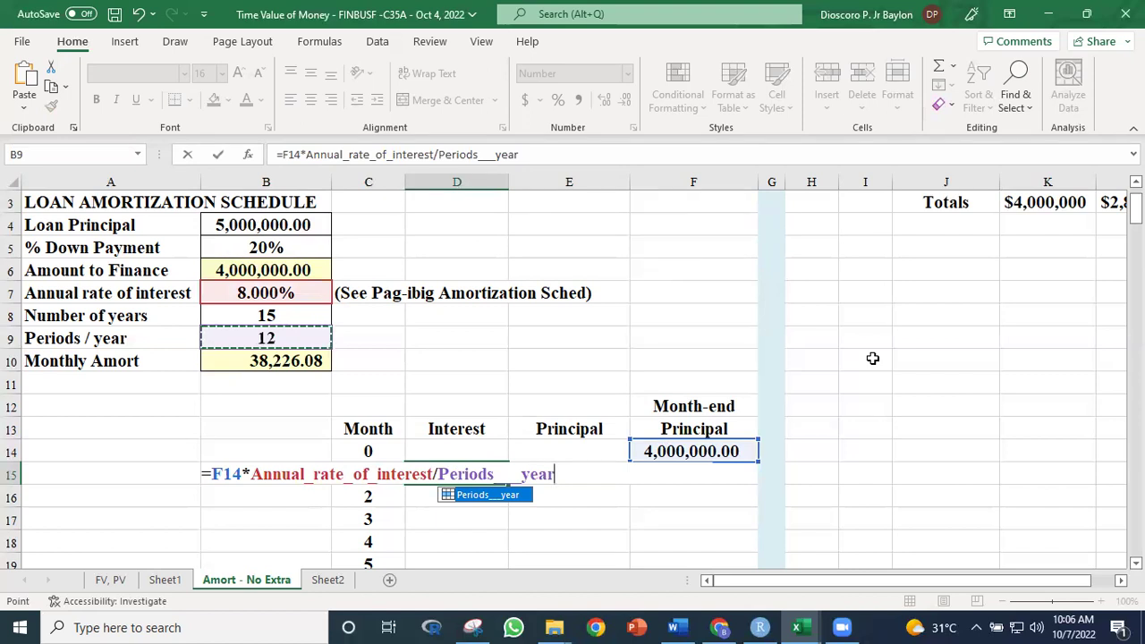
key(ctrl+Return)
click(526, 526)
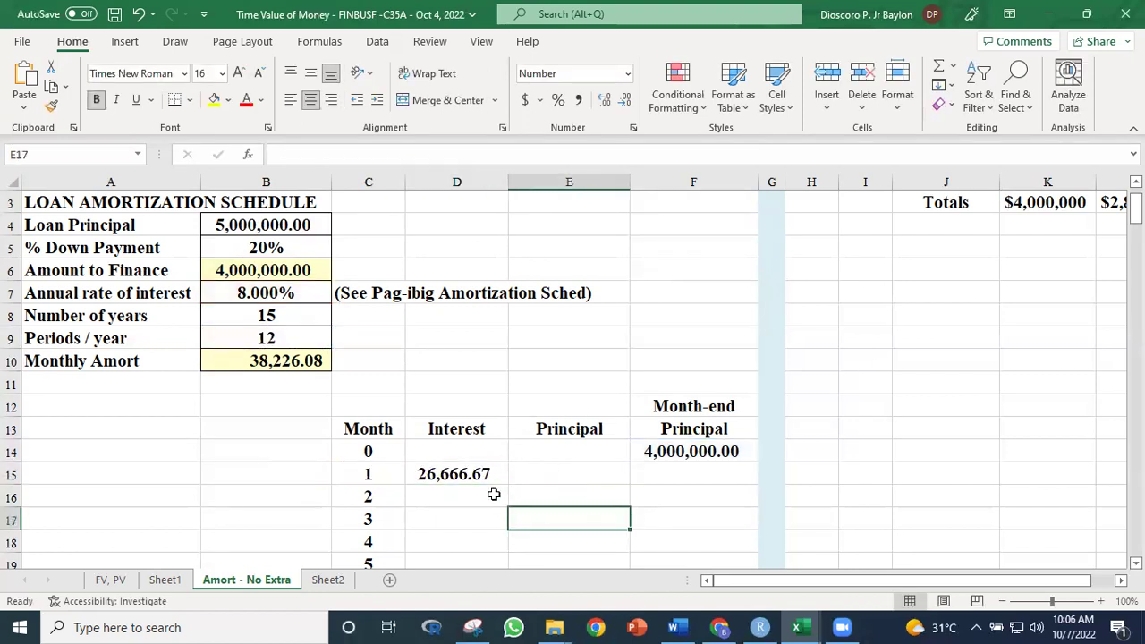
Step: Calculate the month 1 principal payment in E15 as the named cell Monthly_Amort minus the interest in D15
click(540, 477)
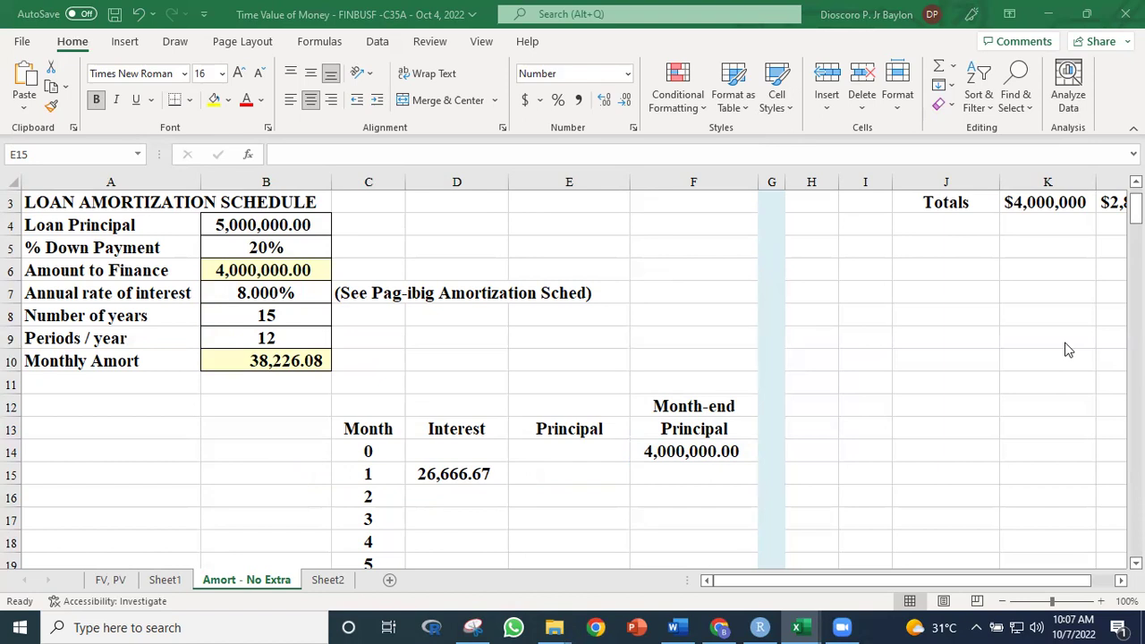
click(547, 476)
text(=)
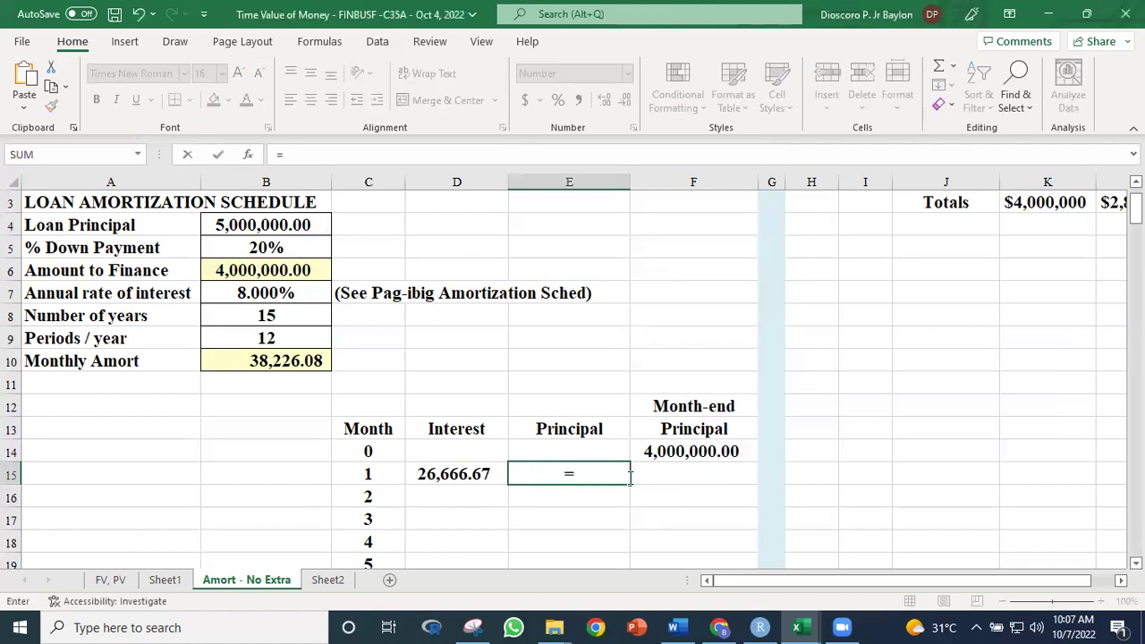
click(301, 362)
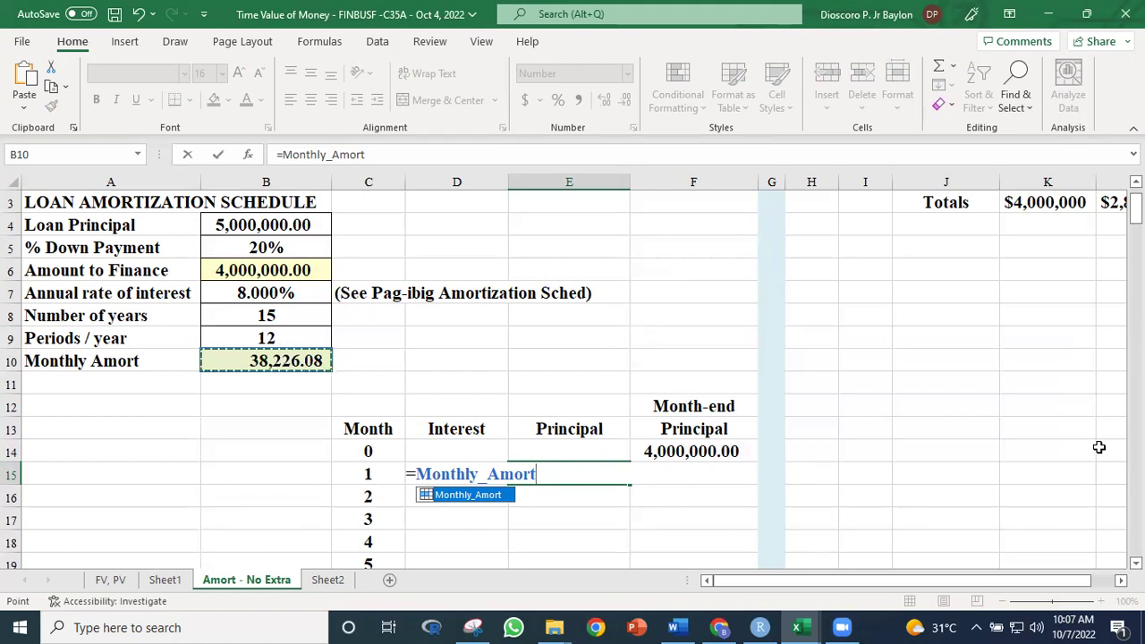
text(-)
click(412, 499)
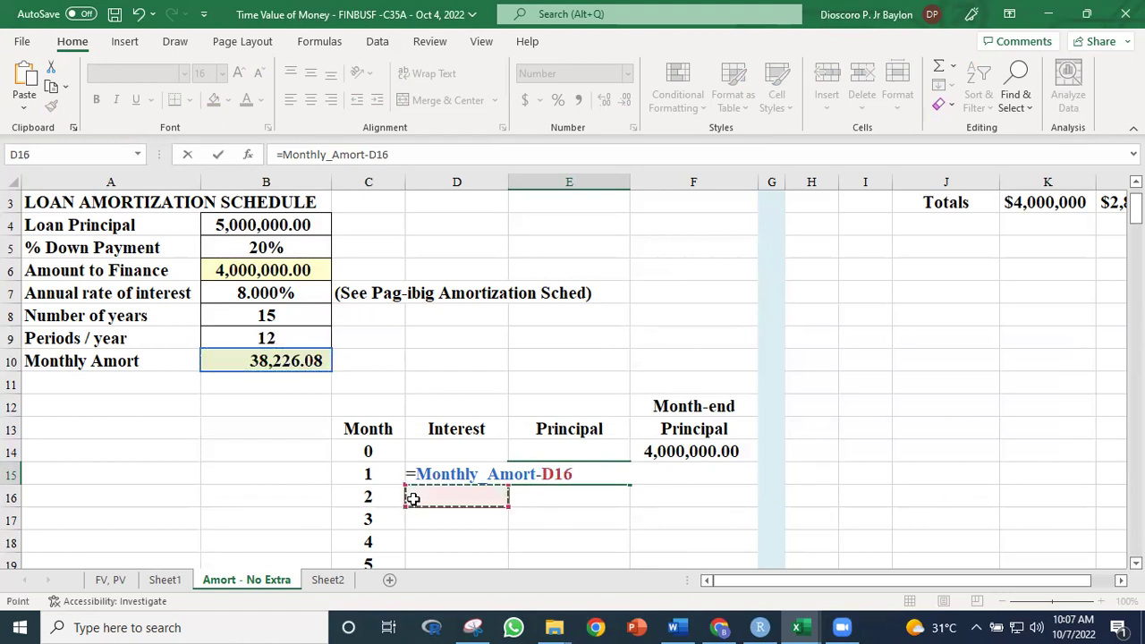
key(Up)
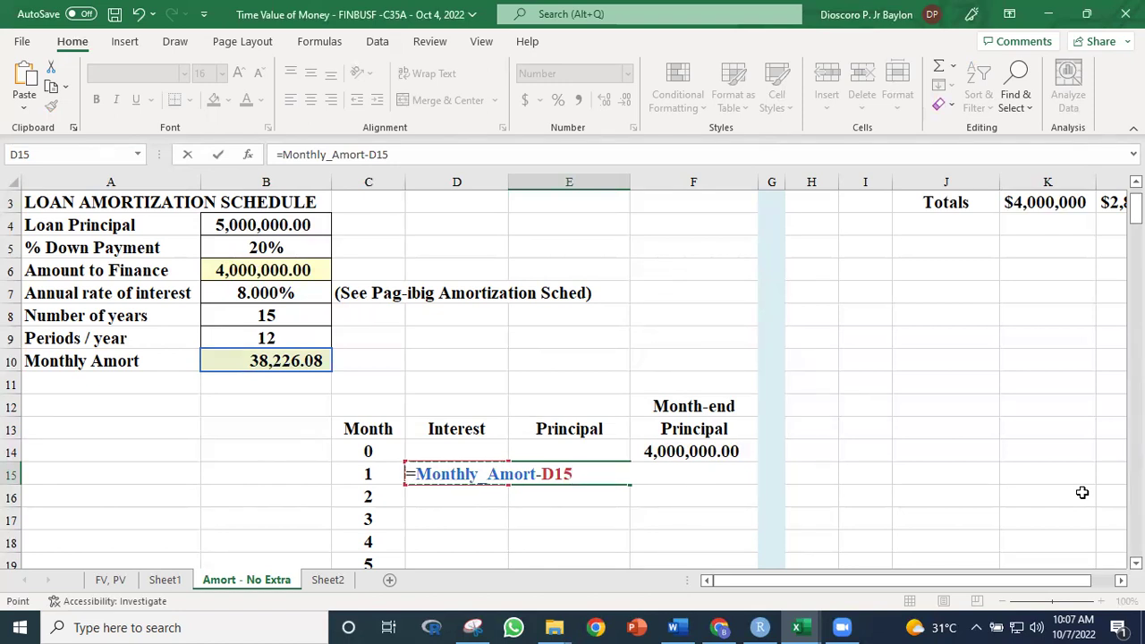
key(ctrl+Return)
click(621, 490)
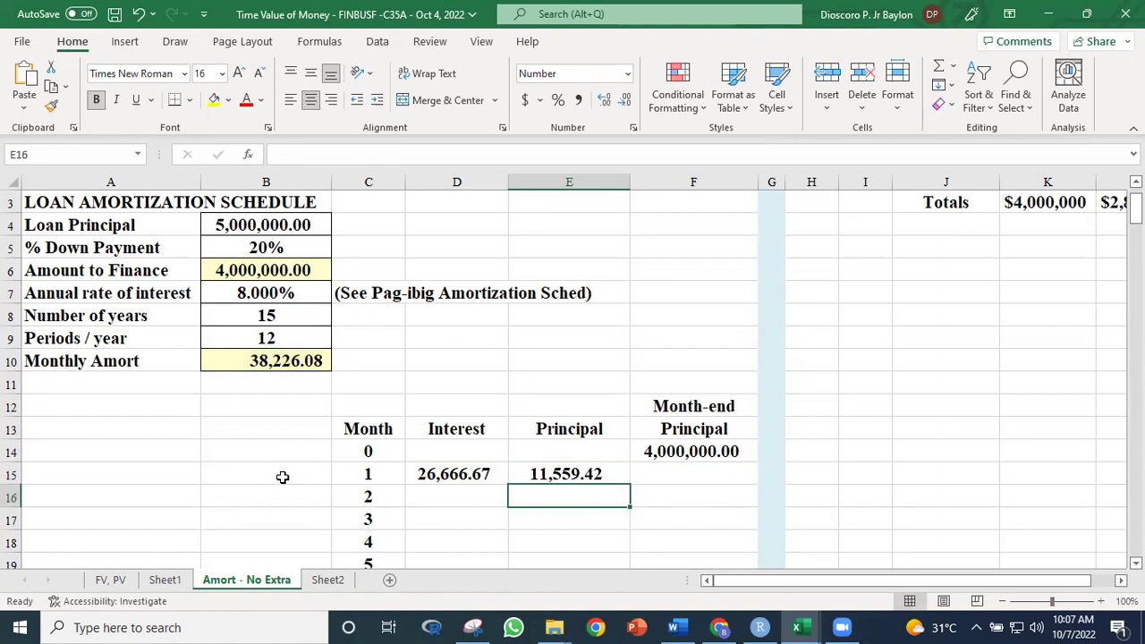
Step: Calculate the month 1 month-end principal in F15 as F14 minus the principal payment in E15
click(467, 472)
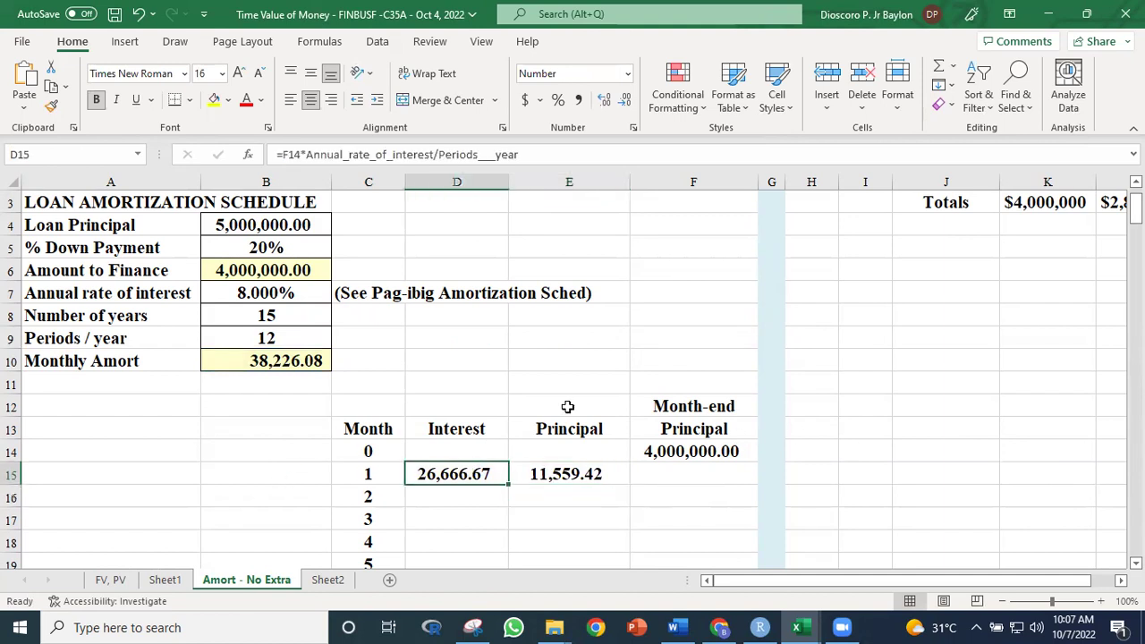
click(566, 472)
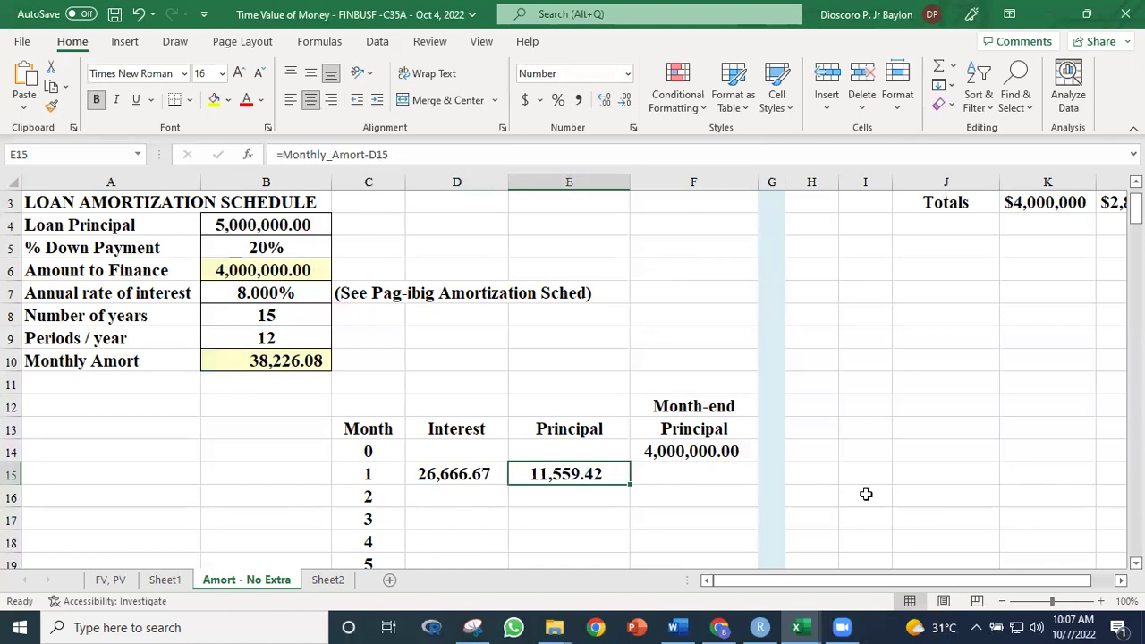
click(681, 454)
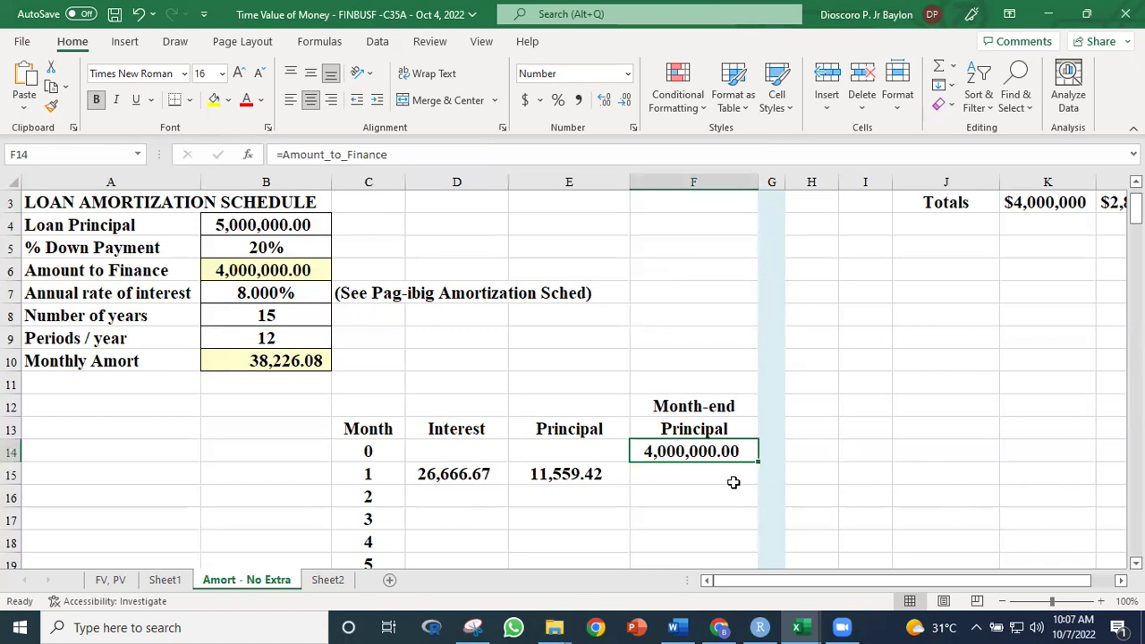
click(696, 474)
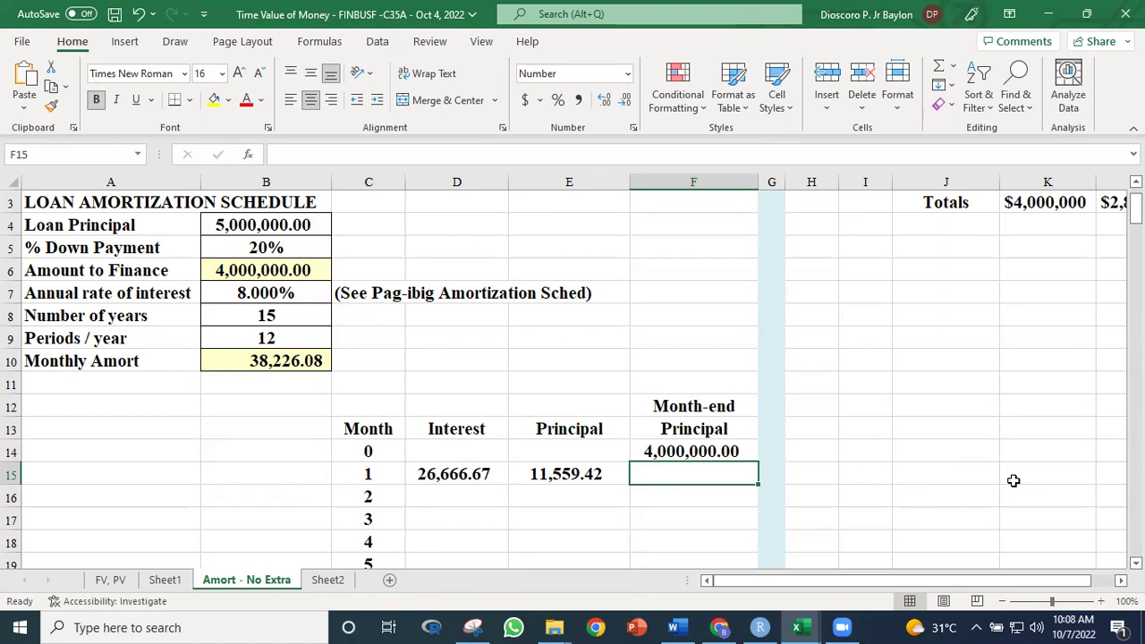
text(=)
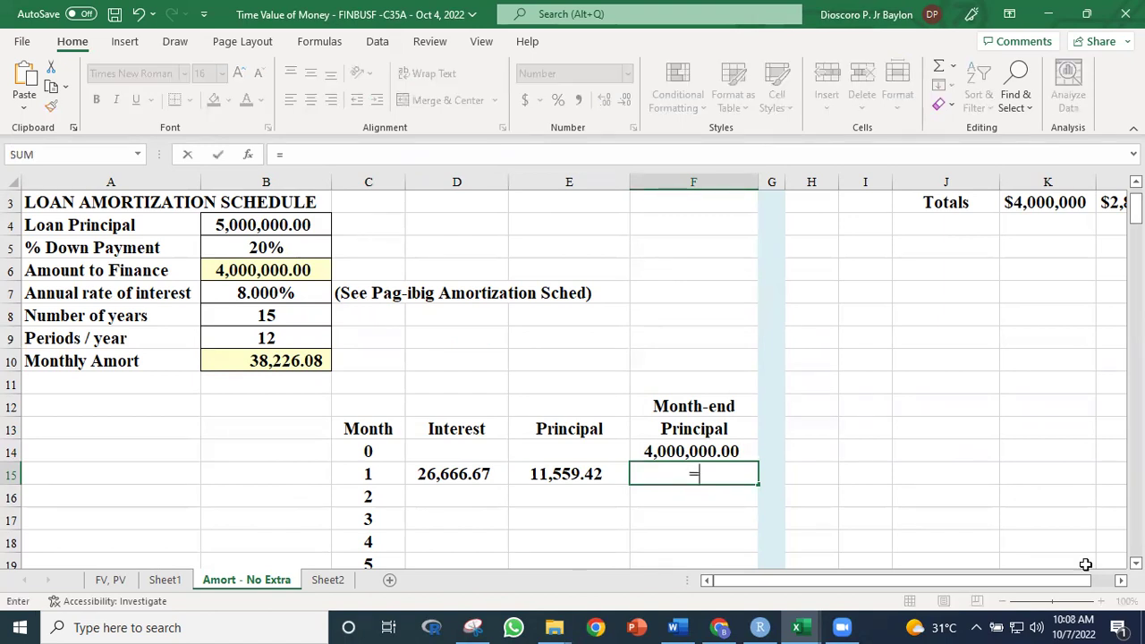
click(696, 450)
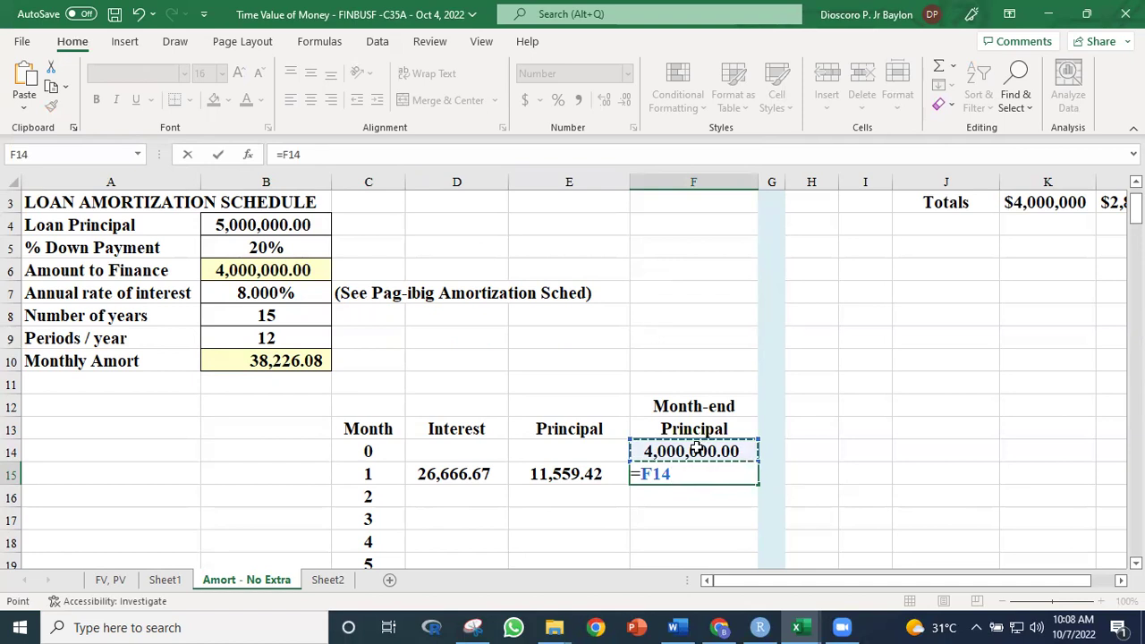
text(-)
click(565, 474)
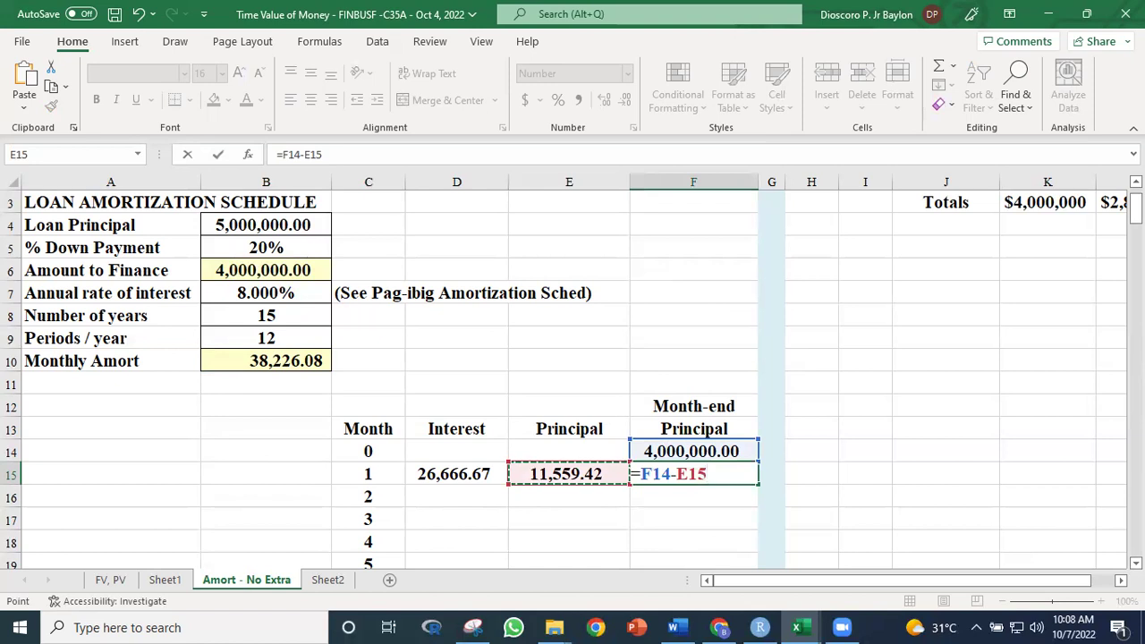
key(ctrl+Return)
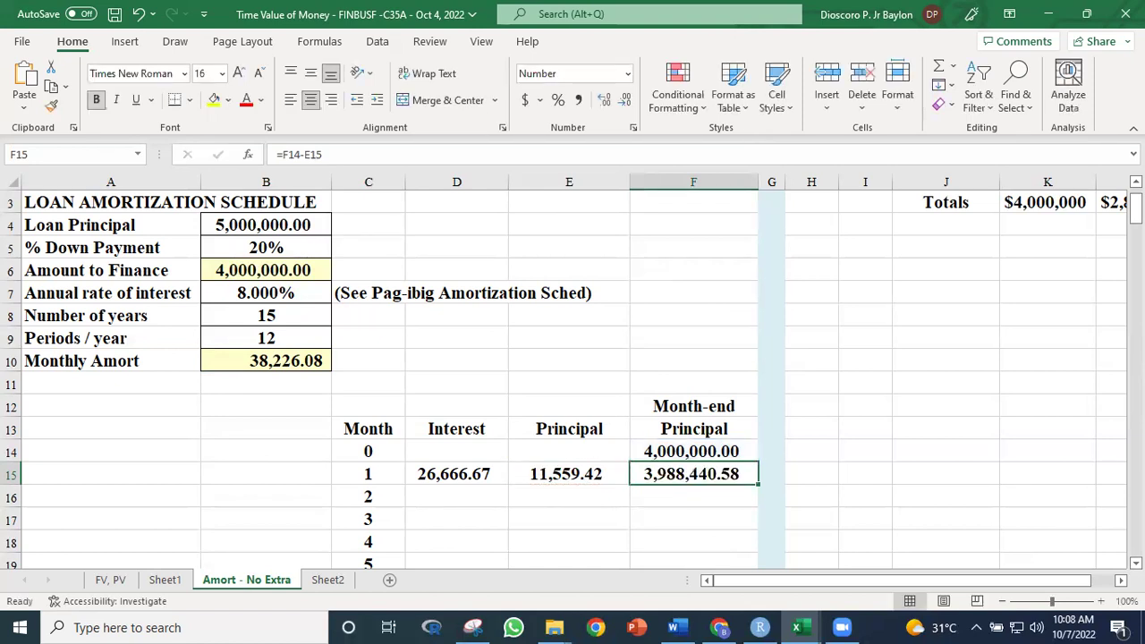
click(907, 473)
click(702, 474)
click(853, 438)
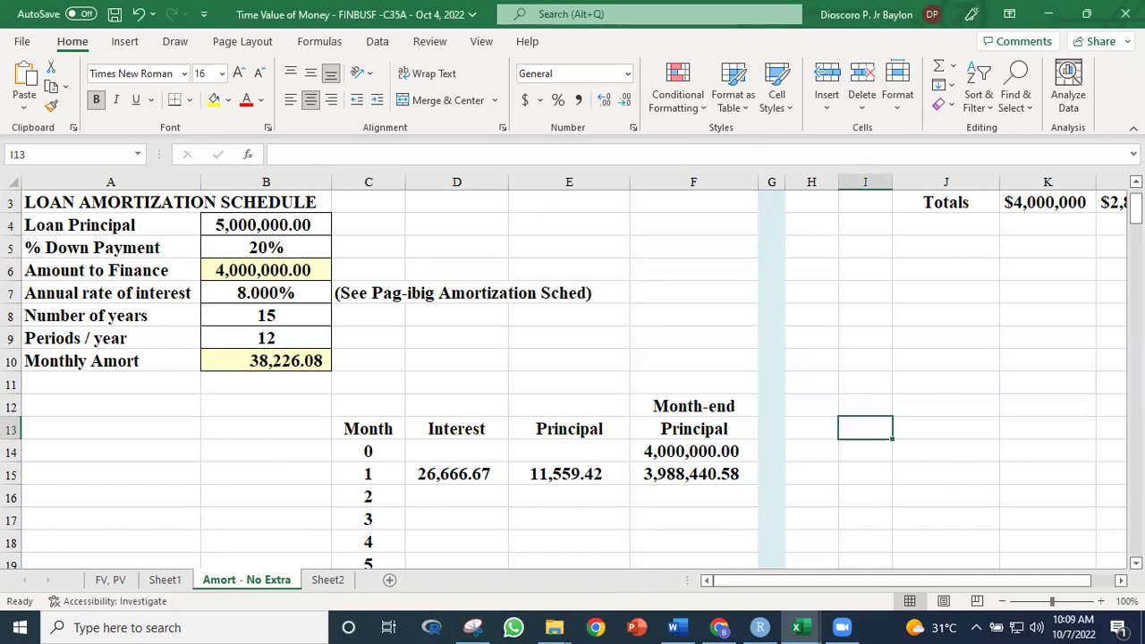
Step: Calculate the month 2 interest in D16 as F15 multiplied by Annual_rate_of_interest and divided by Periods___year
scroll(573, 379, down, 1)
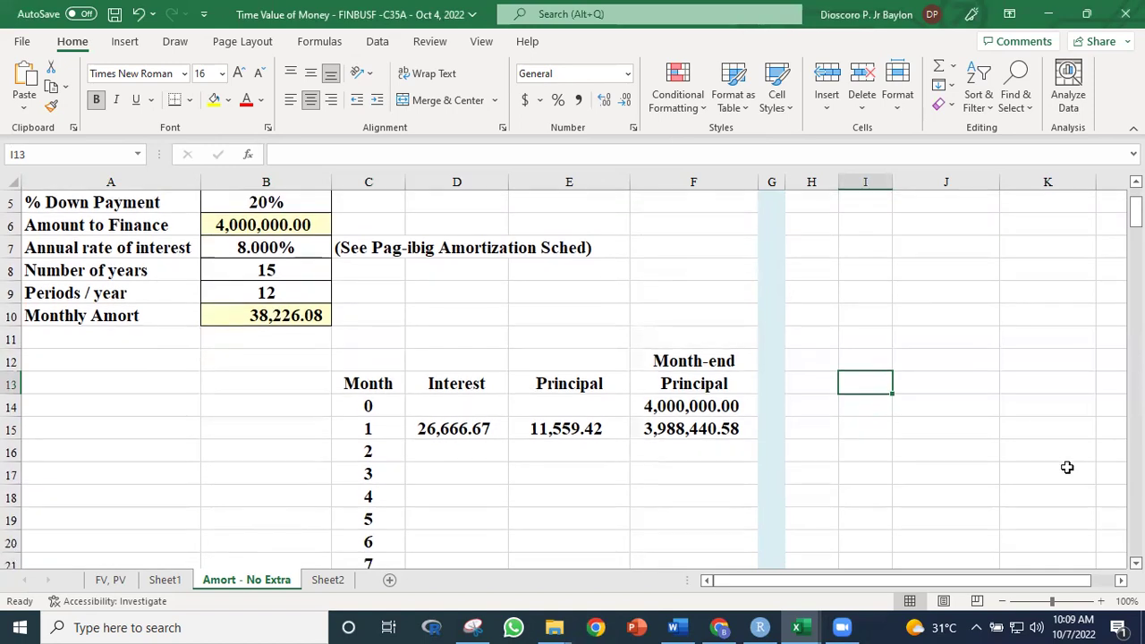
click(1029, 457)
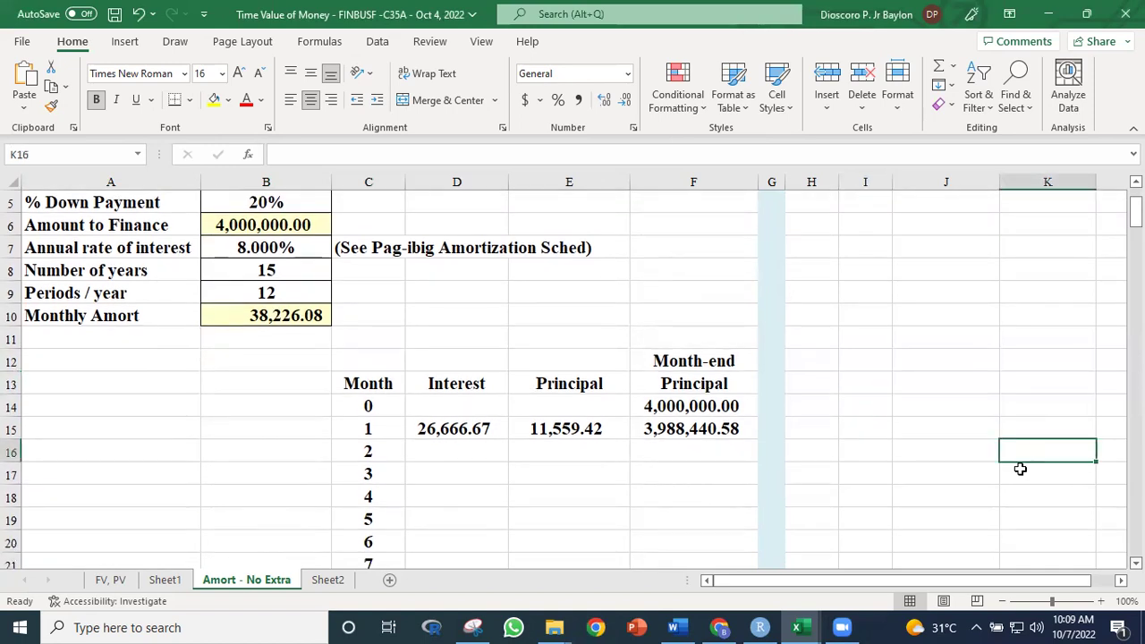
click(458, 450)
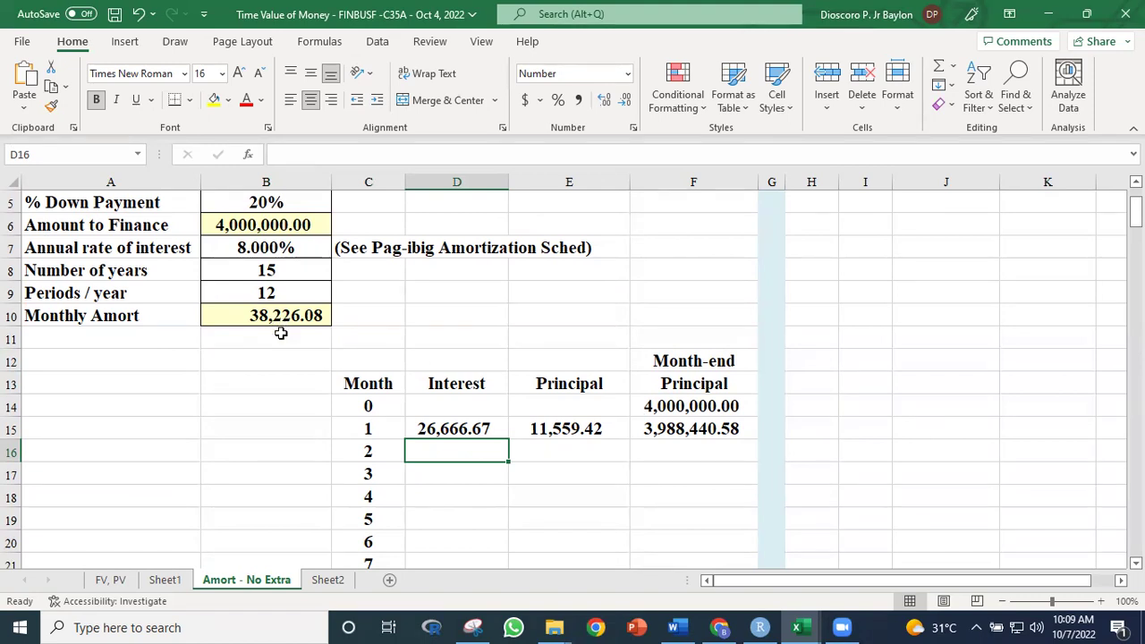
text(=)
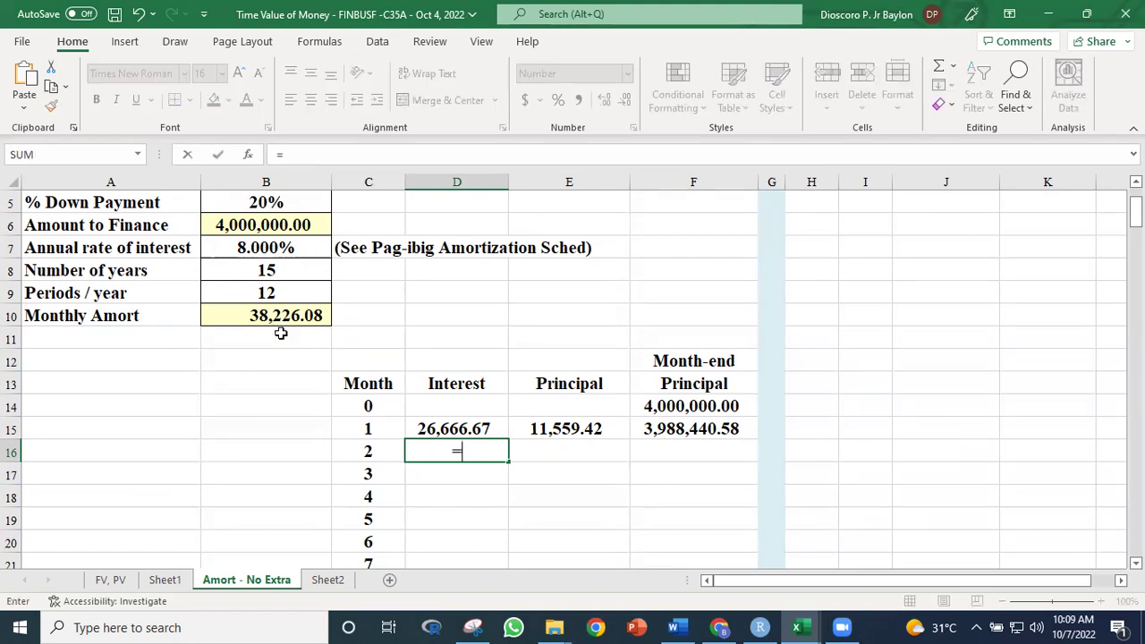
click(697, 430)
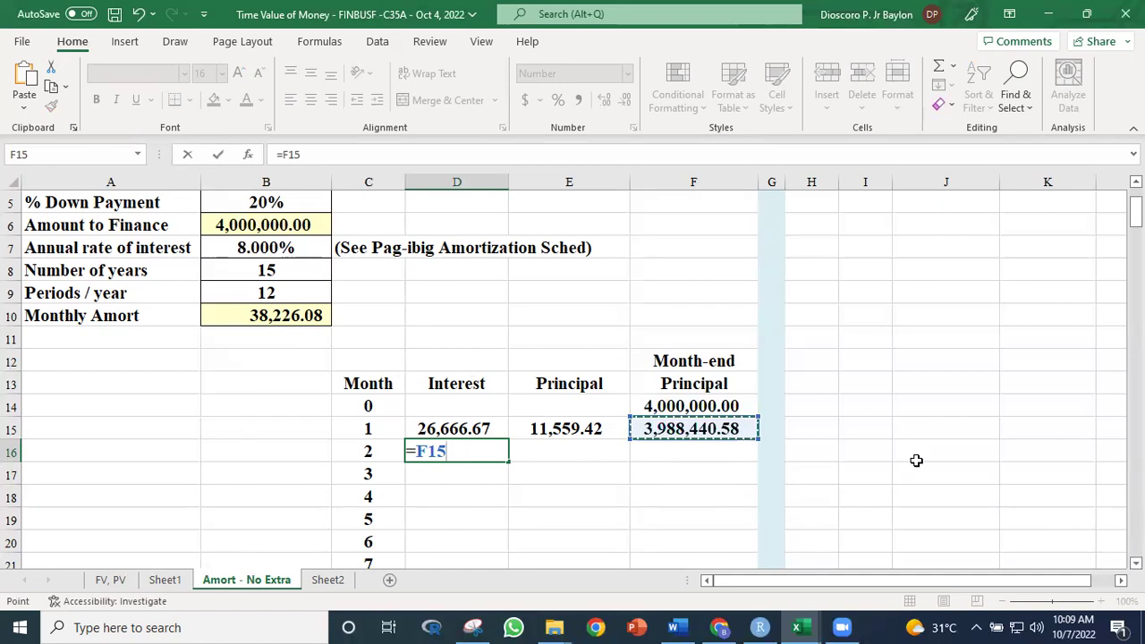
text(*)
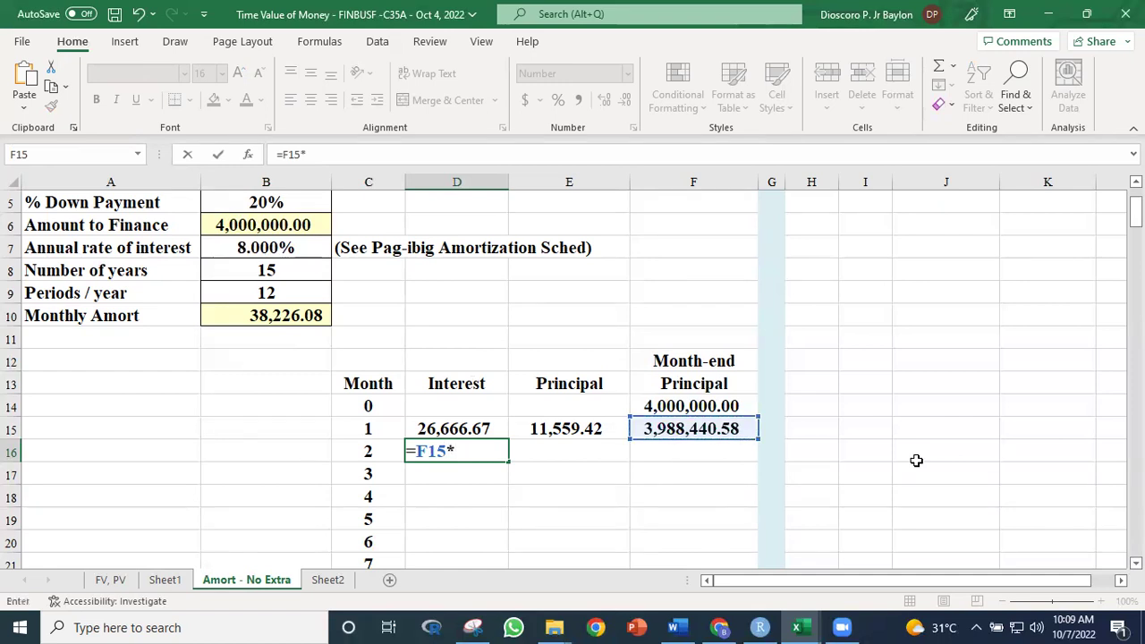
click(251, 251)
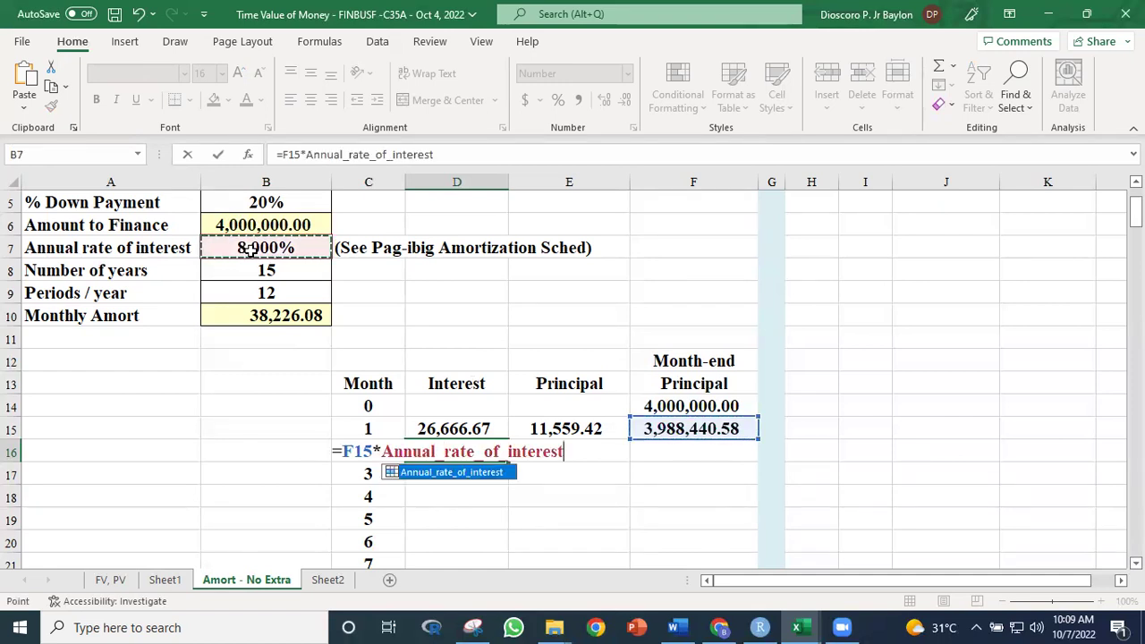
text(/)
click(259, 294)
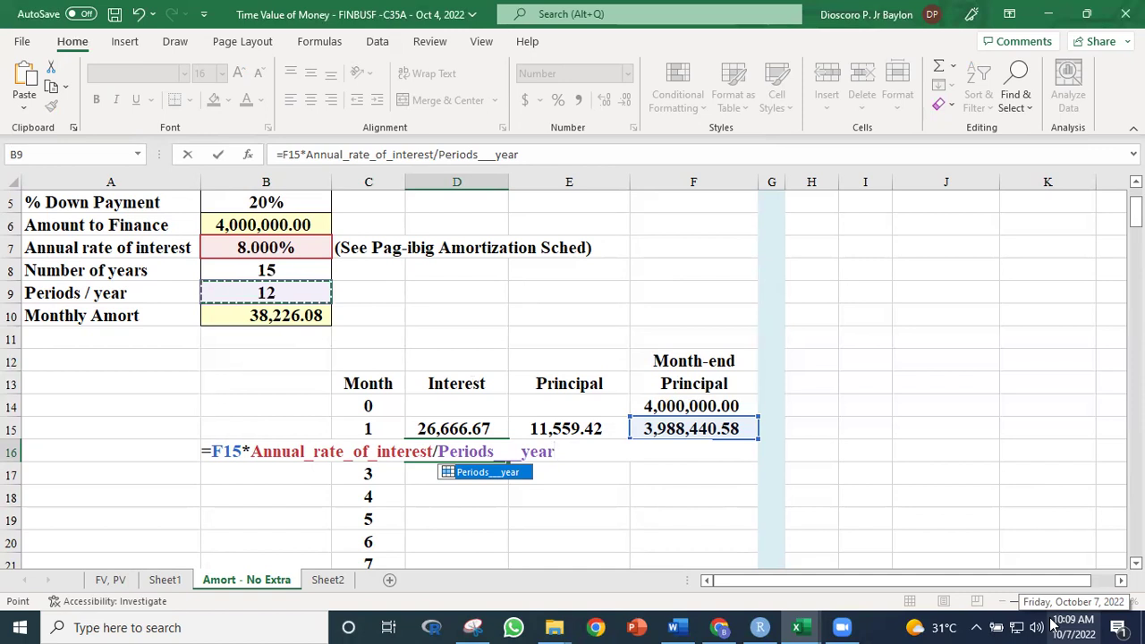
key(ctrl+Return)
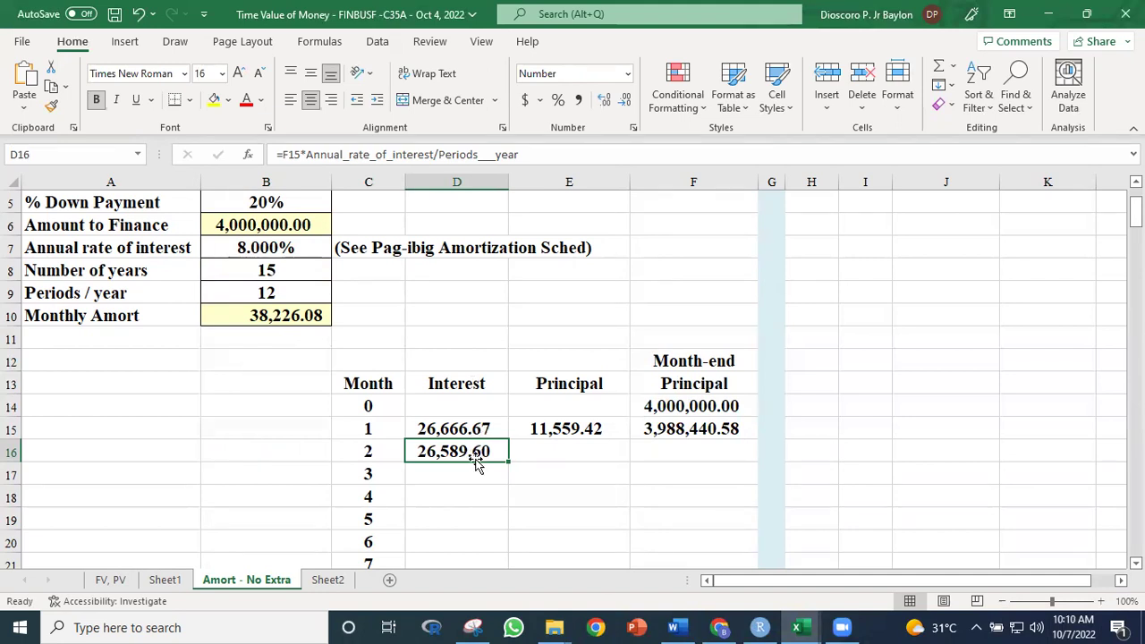
click(698, 431)
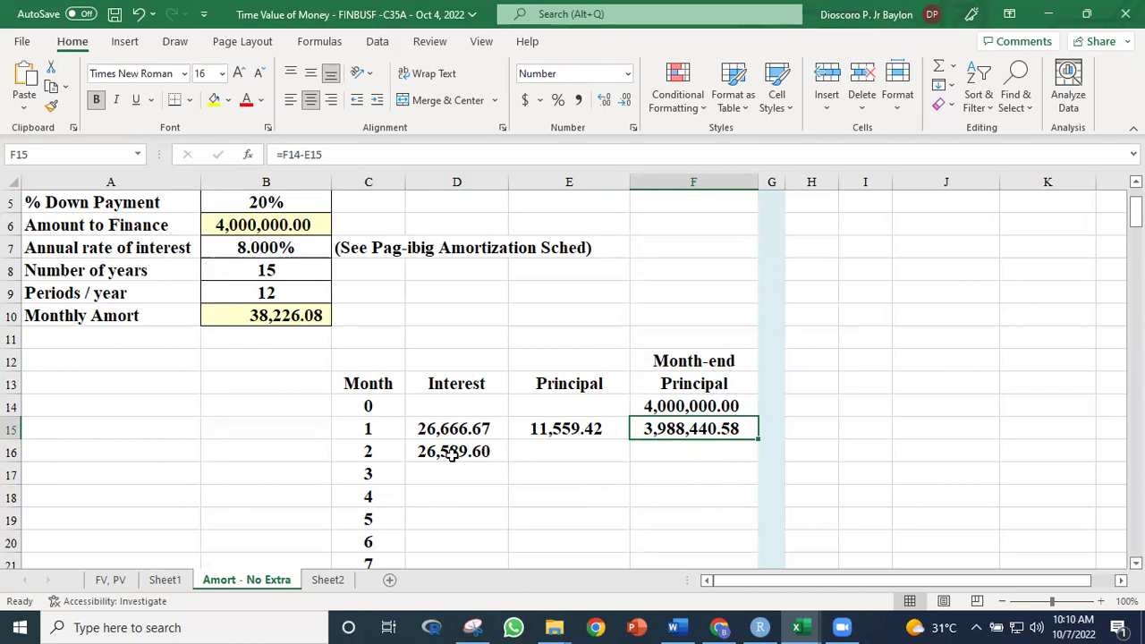
click(550, 453)
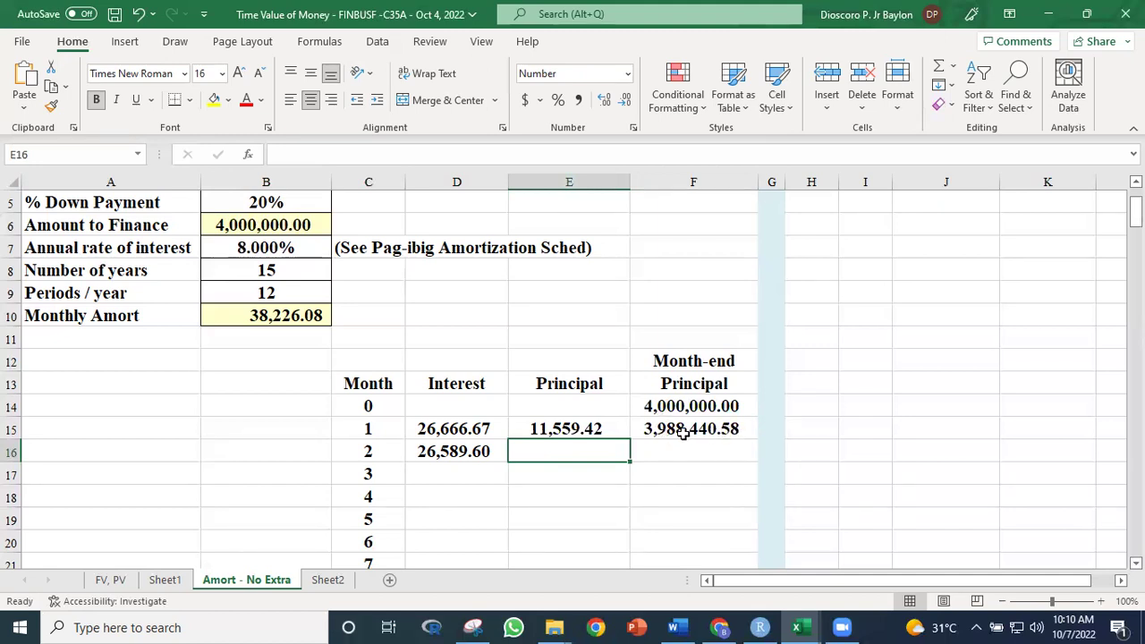
Step: Switch to the browser, calculate the month-by-month amortization table in the mortgage calculator, and copy the Dec, 2022 principal, interest and balance
click(719, 627)
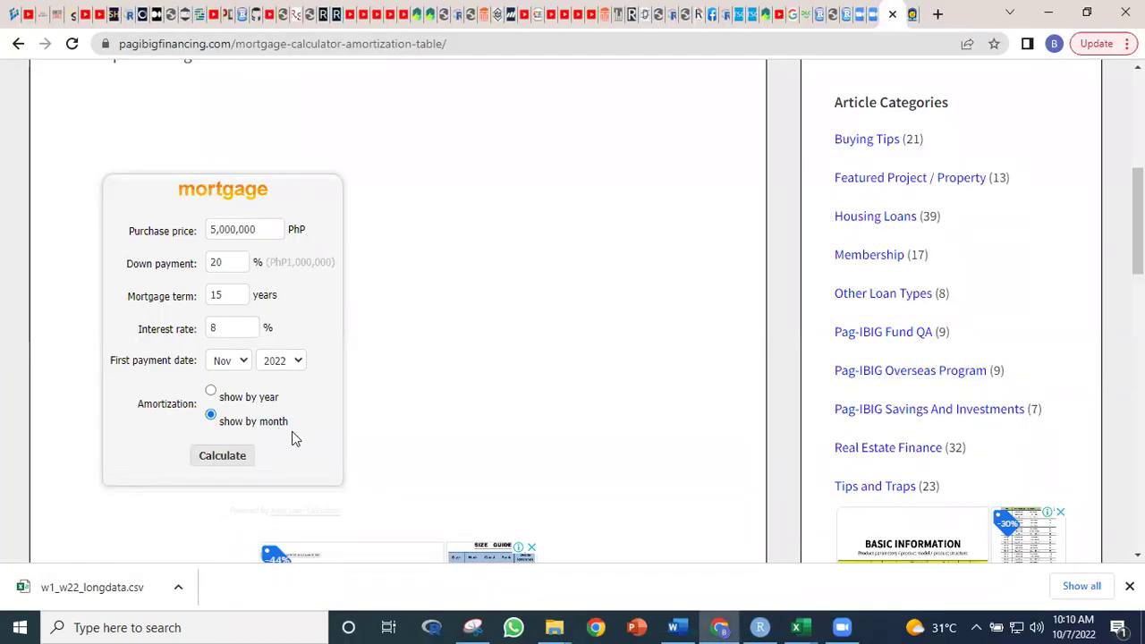
click(234, 463)
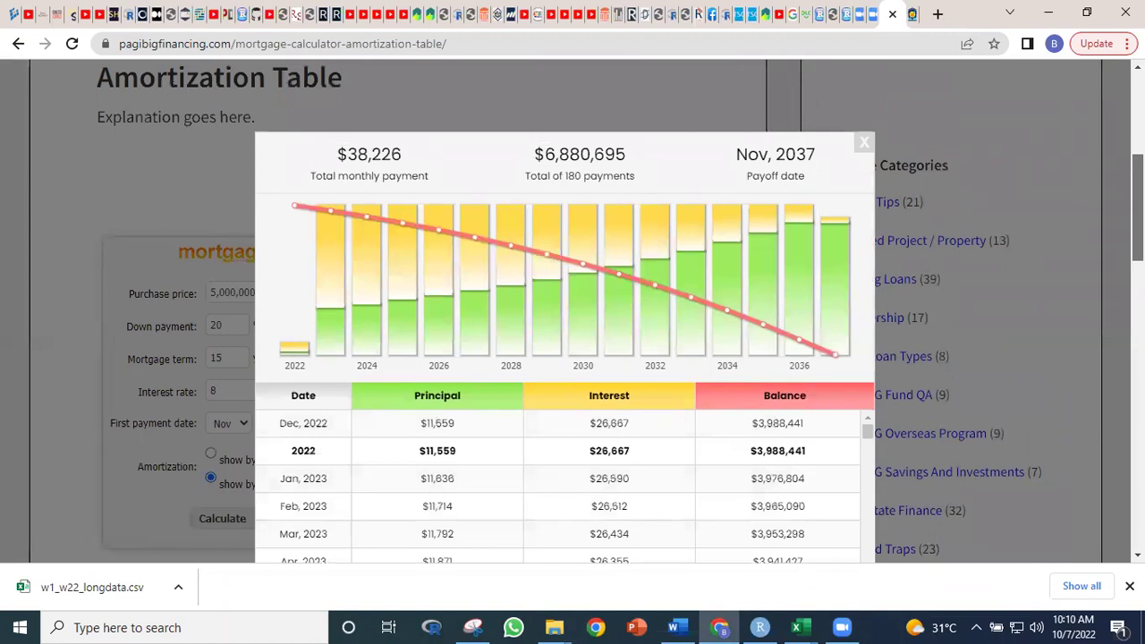
mouse_move(332, 220)
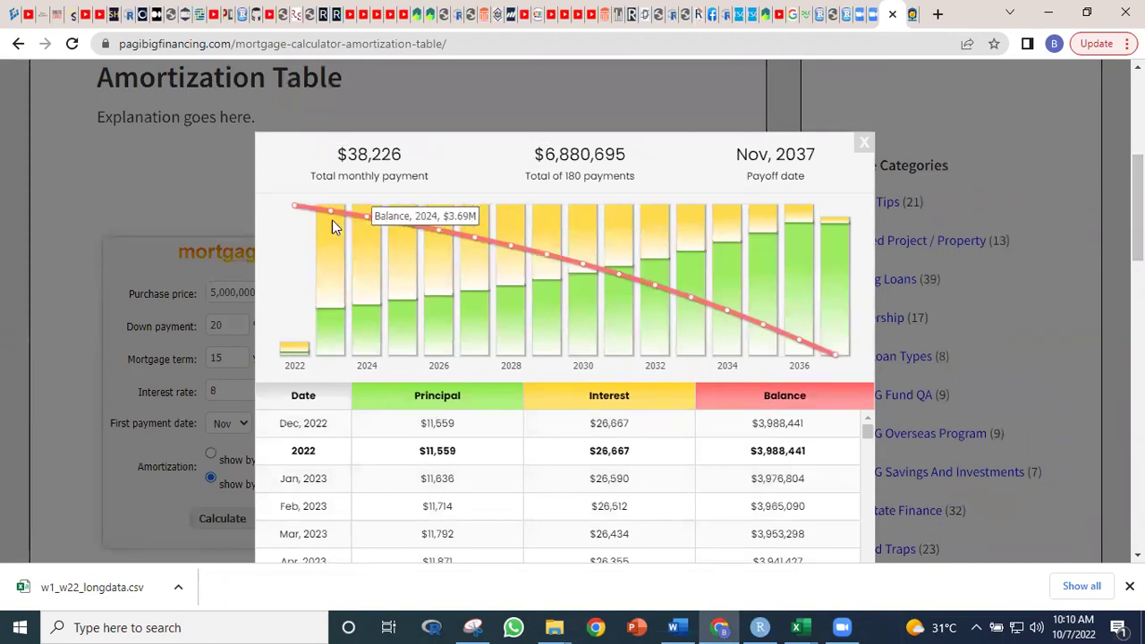
mouse_move(331, 263)
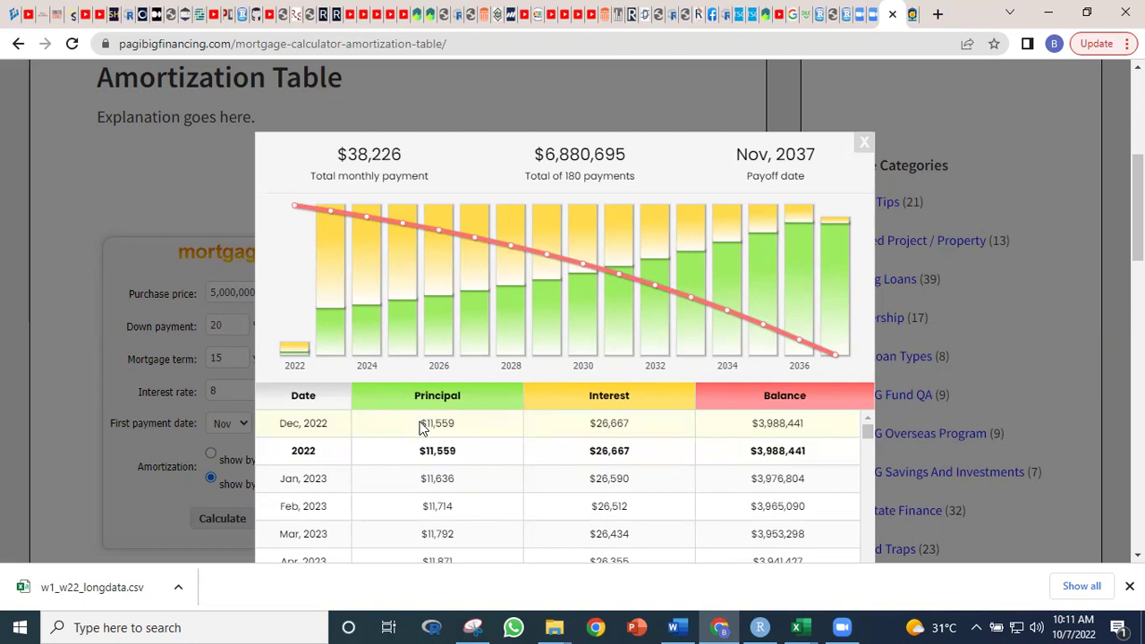
drag(441, 423, 810, 427)
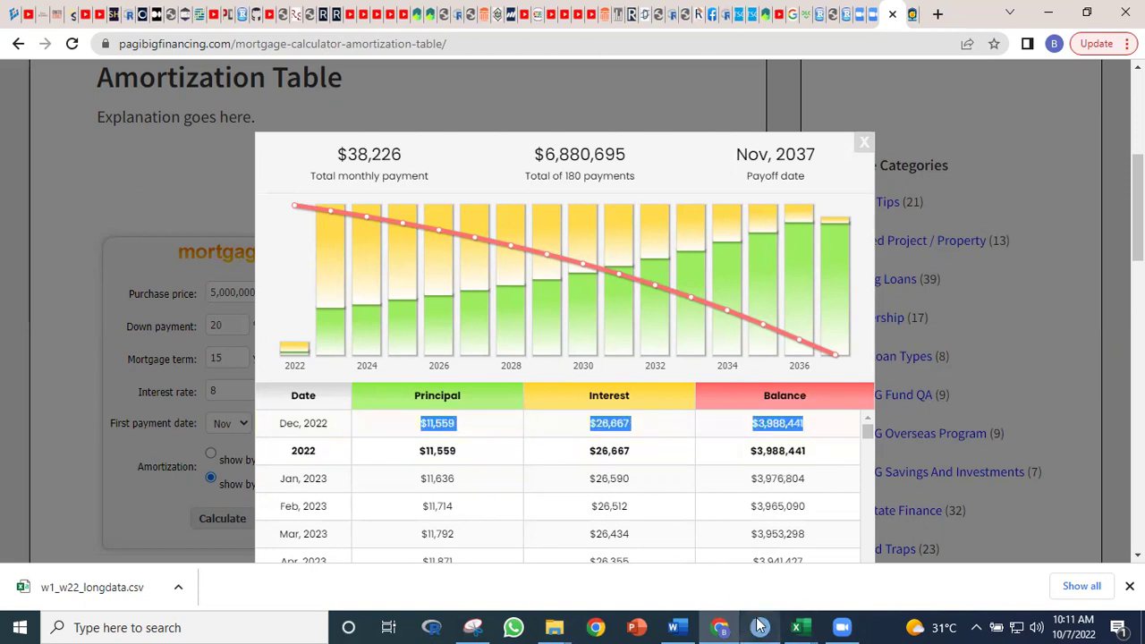
Step: Switch to the Time Value of Money workbook in Excel, paste the copied row at I14 with destination formatting, and widen column I
click(796, 627)
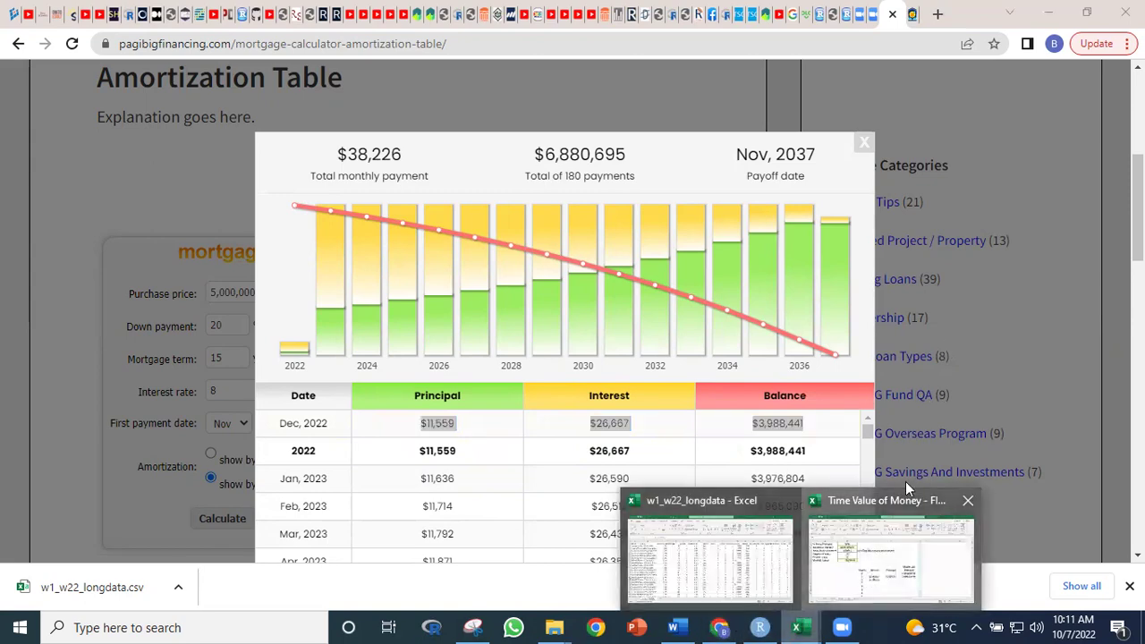
click(881, 555)
click(866, 412)
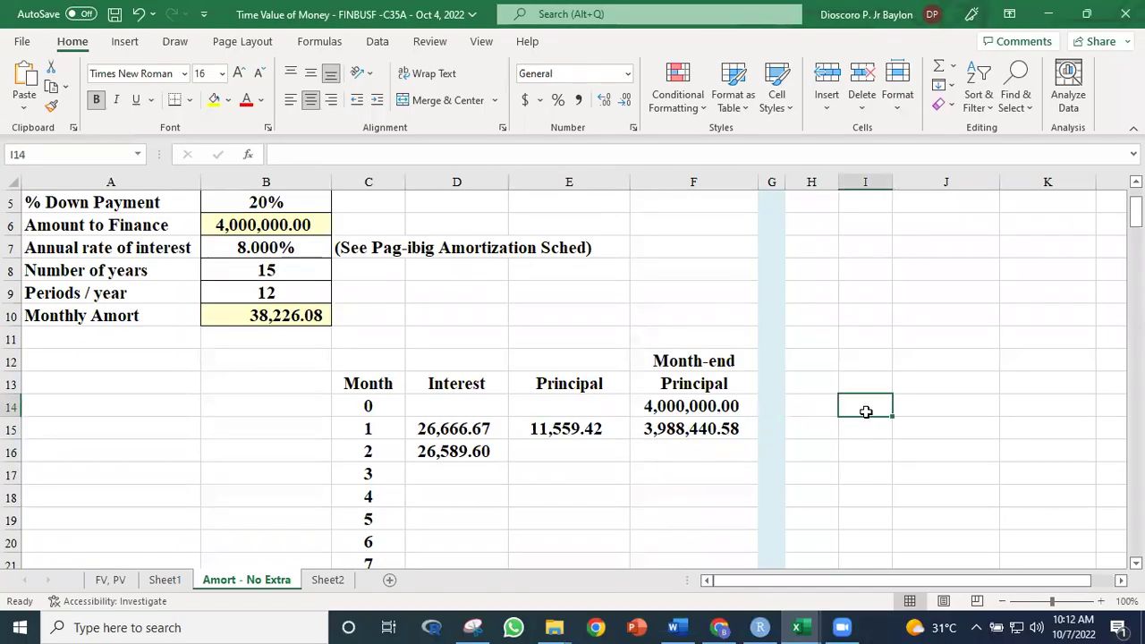
right_click(866, 412)
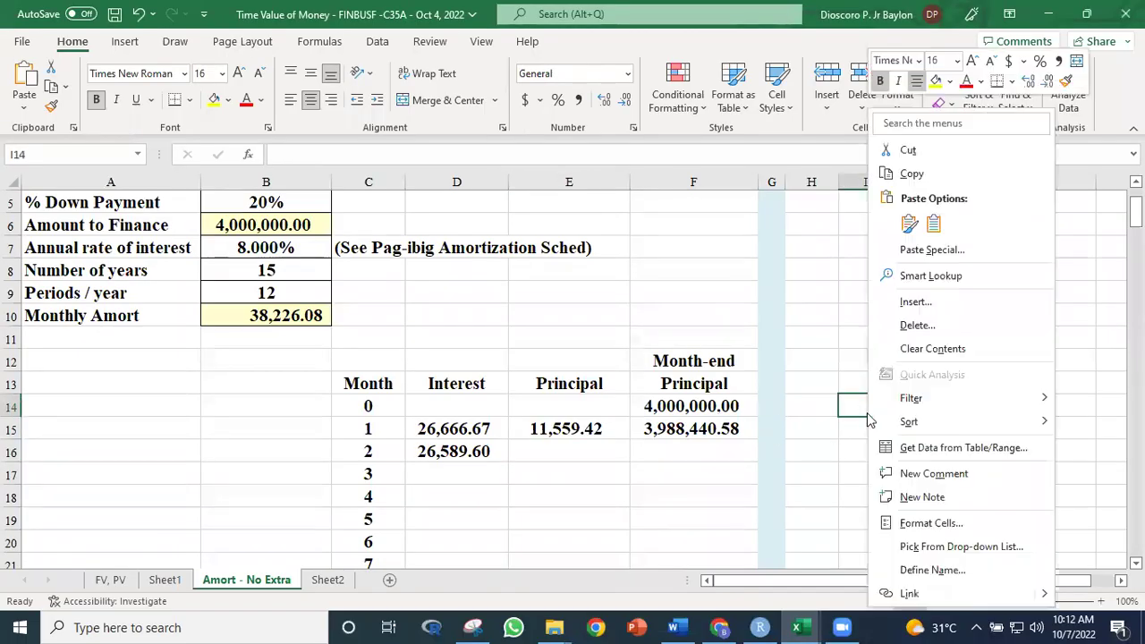
click(934, 223)
click(1006, 348)
click(943, 410)
click(422, 429)
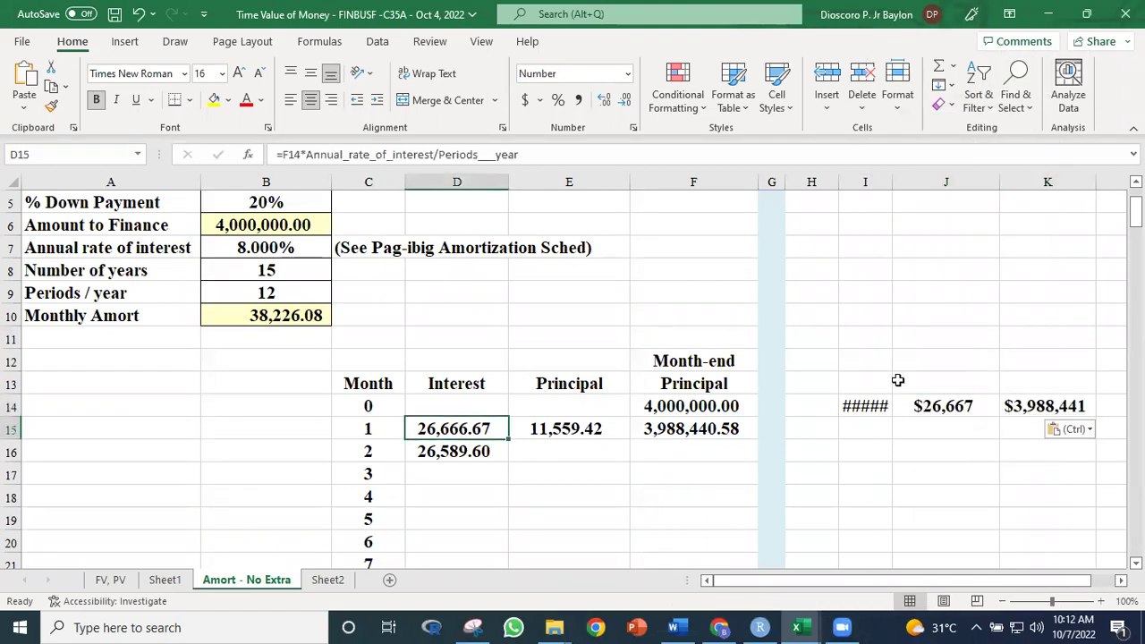
drag(891, 182, 927, 183)
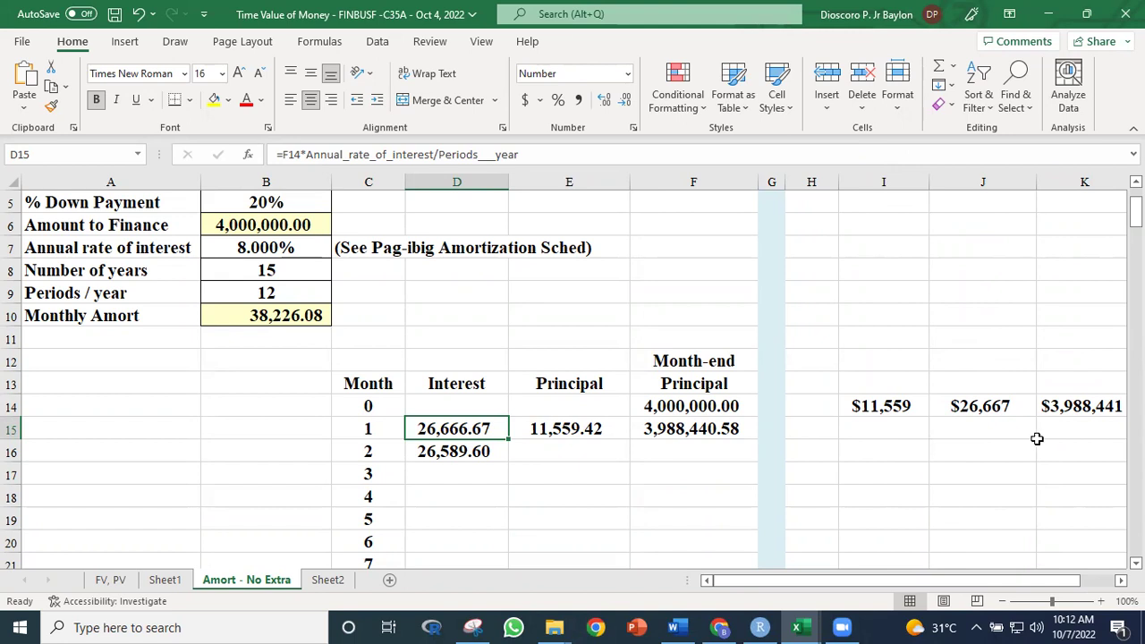
Step: Calculate the month 2 principal payment in E16 as Monthly_Amort minus the interest in D16
click(569, 455)
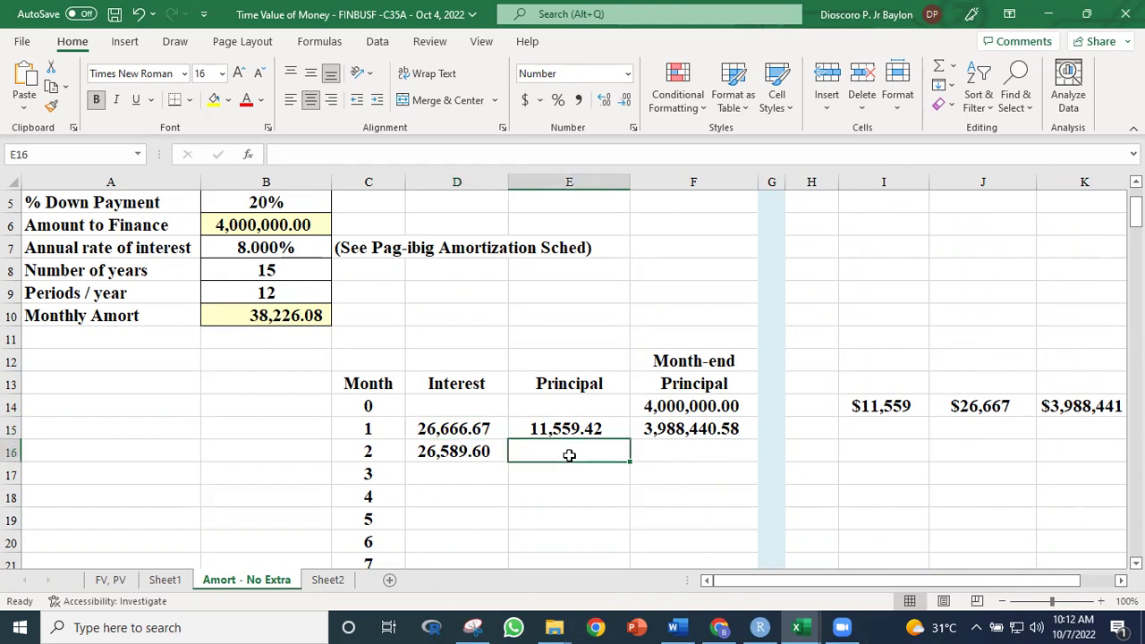
text(=)
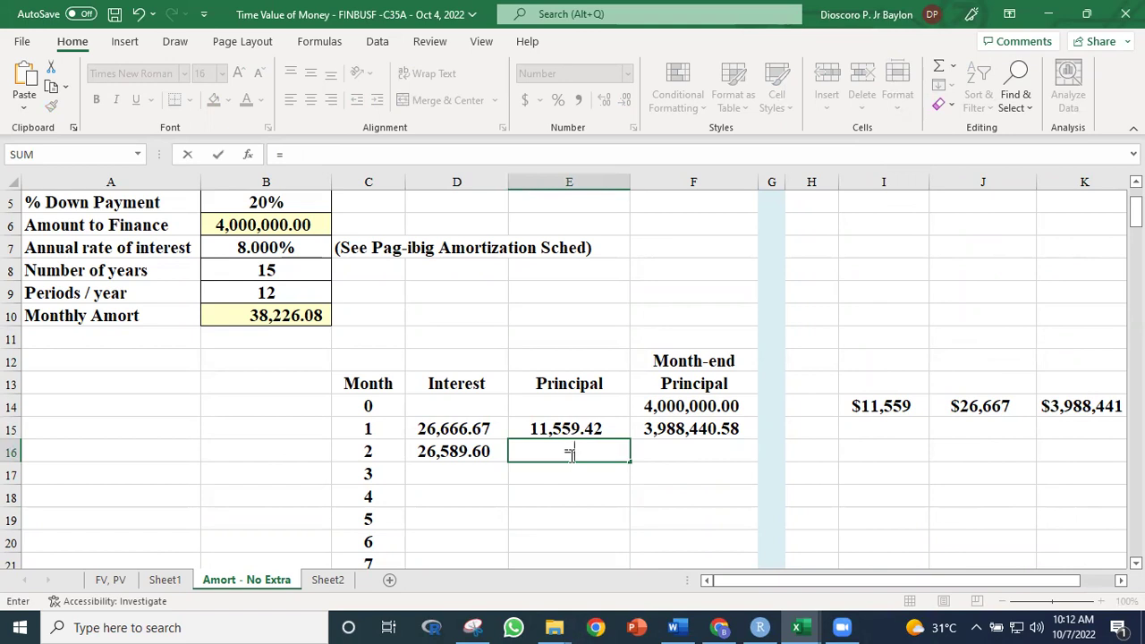
click(278, 319)
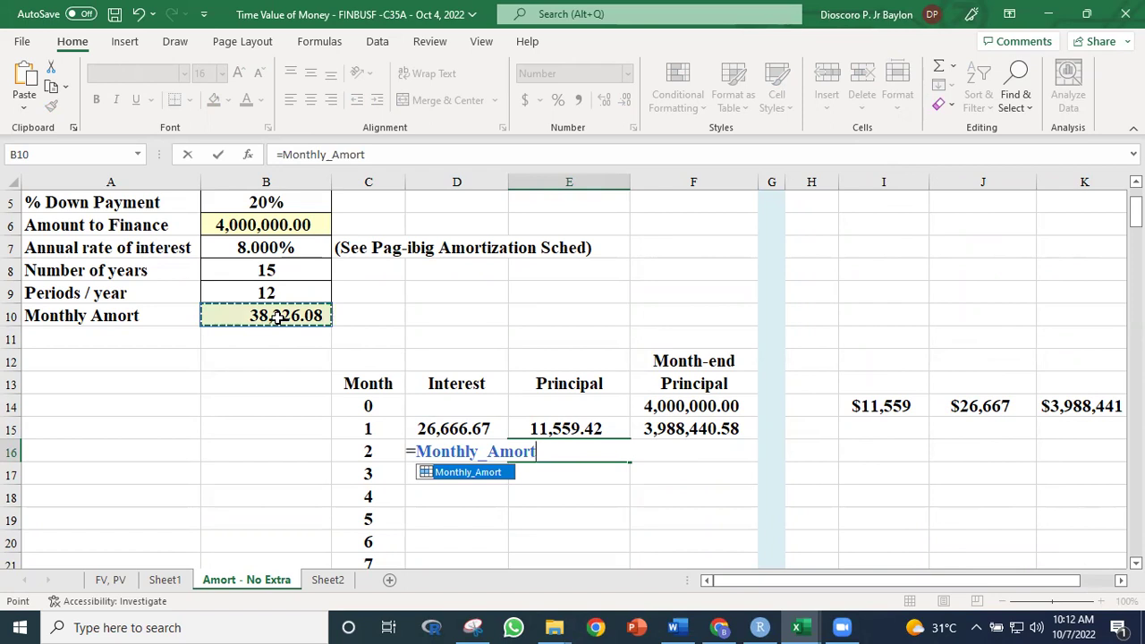
text(-)
click(458, 484)
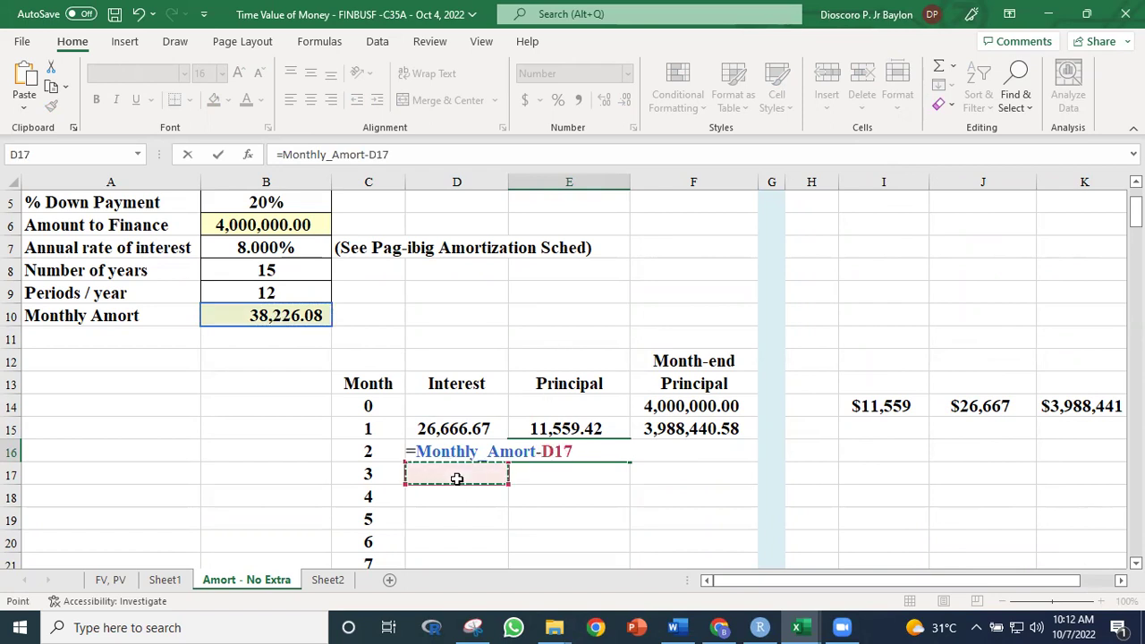
key(Up)
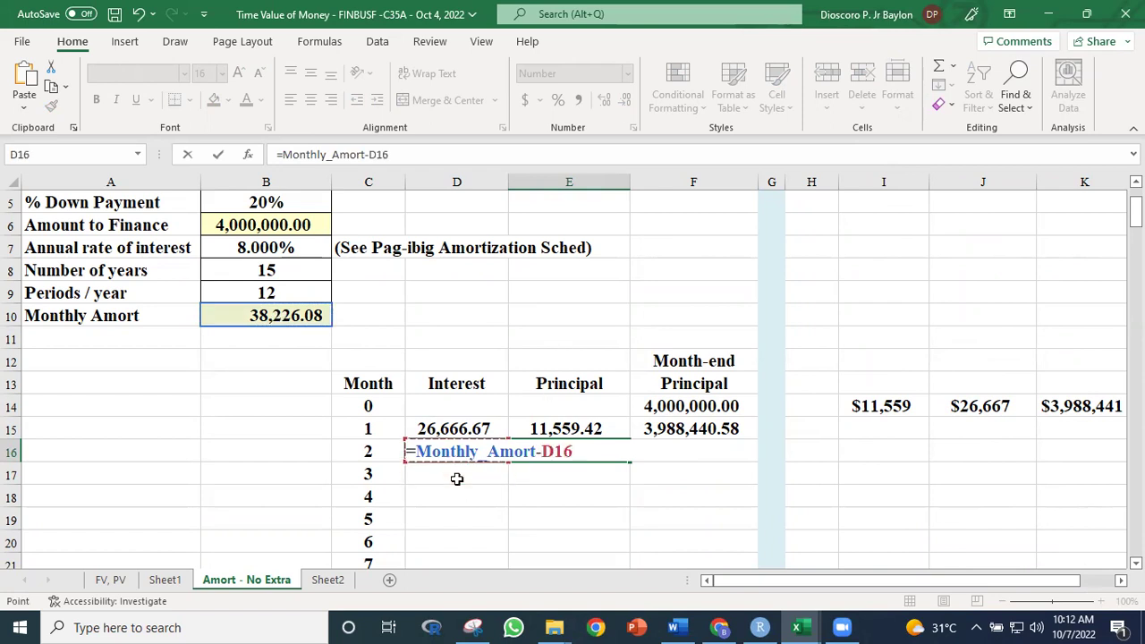
key(ctrl+Return)
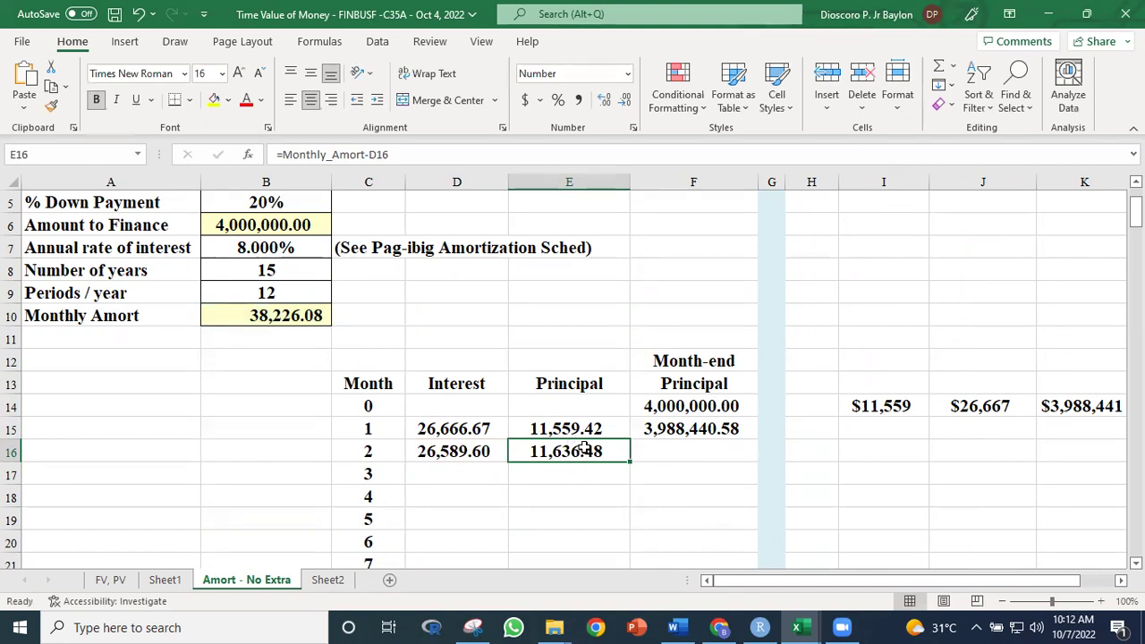
Step: Switch to the browser to check the second month's principal in the mortgage calculator's table, and return to the Excel workbook
click(725, 626)
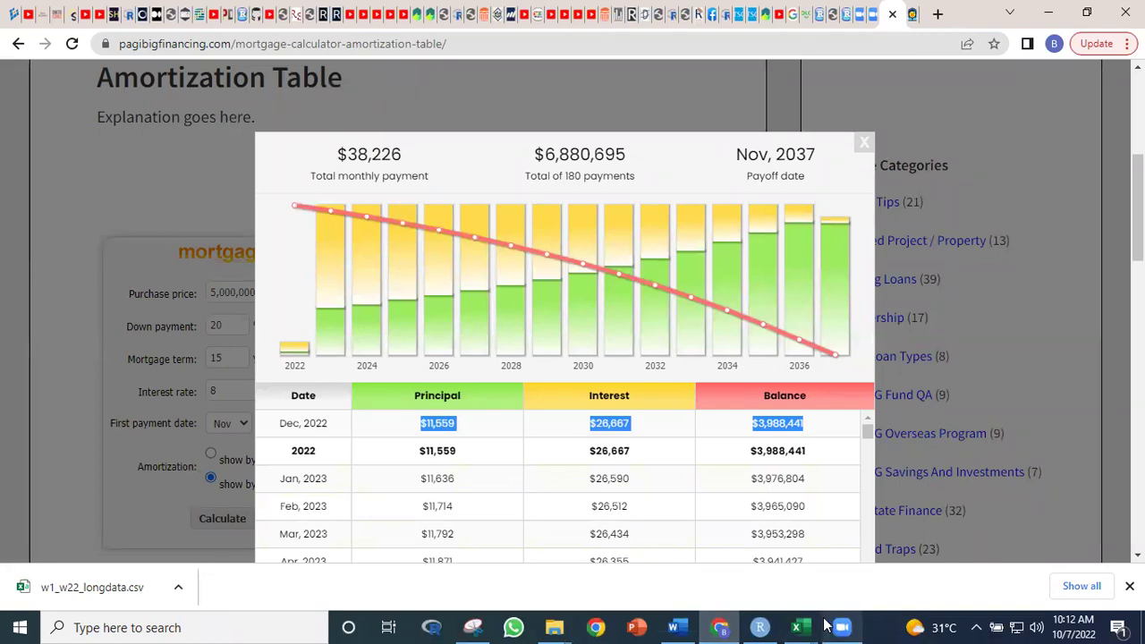
mouse_move(799, 626)
click(869, 594)
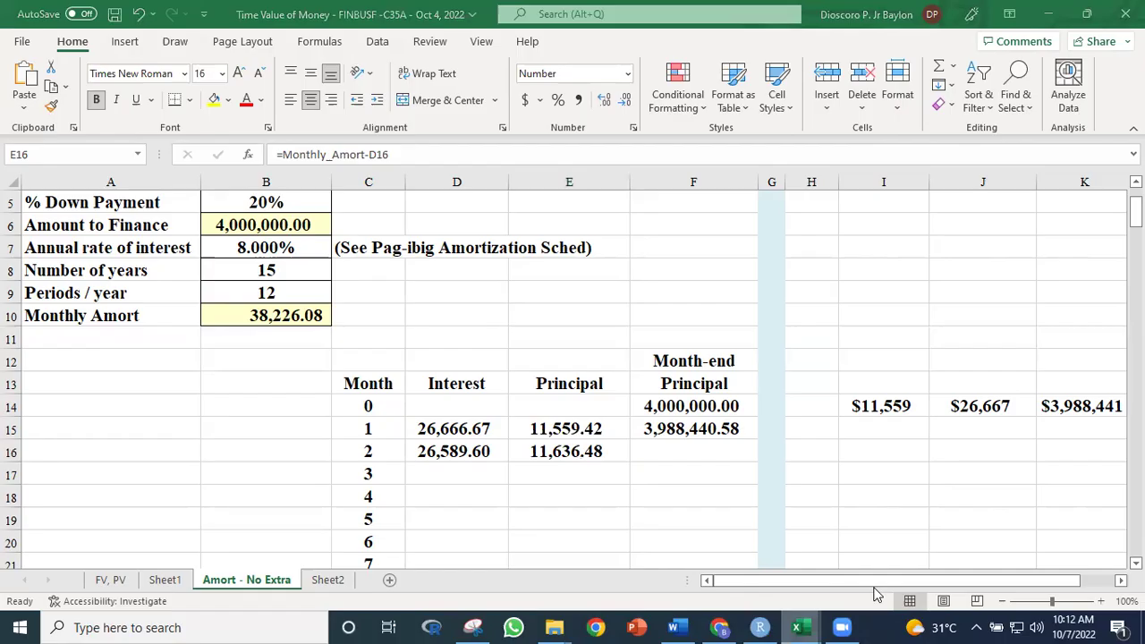
Step: Calculate the month 2 month-end principal in F16 as F15 minus the principal payment in E16
click(680, 453)
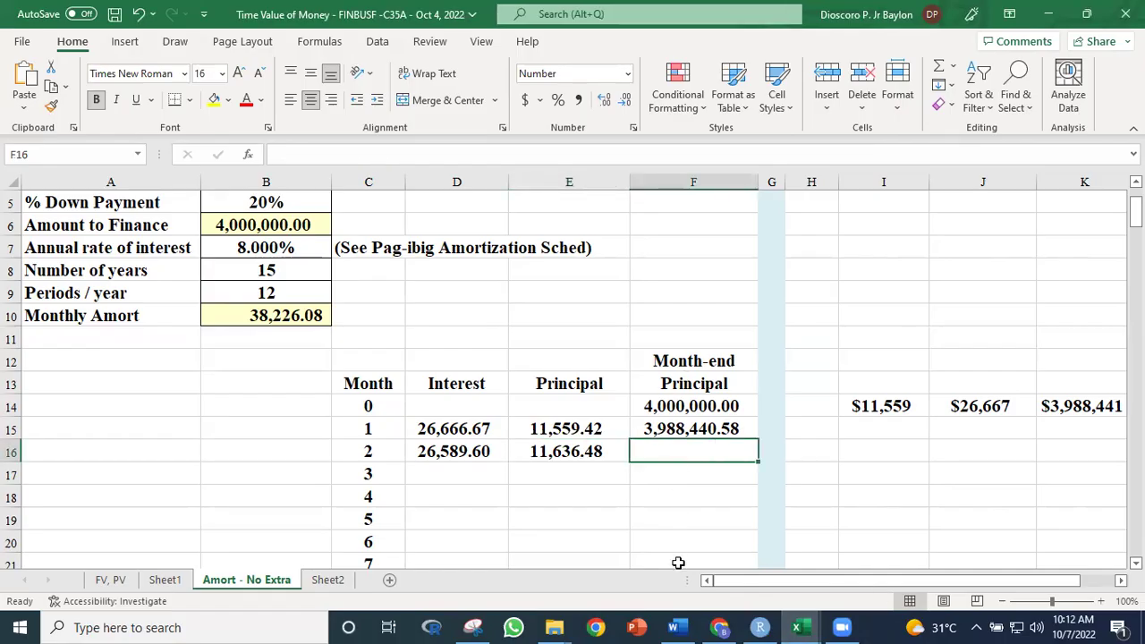
text(=)
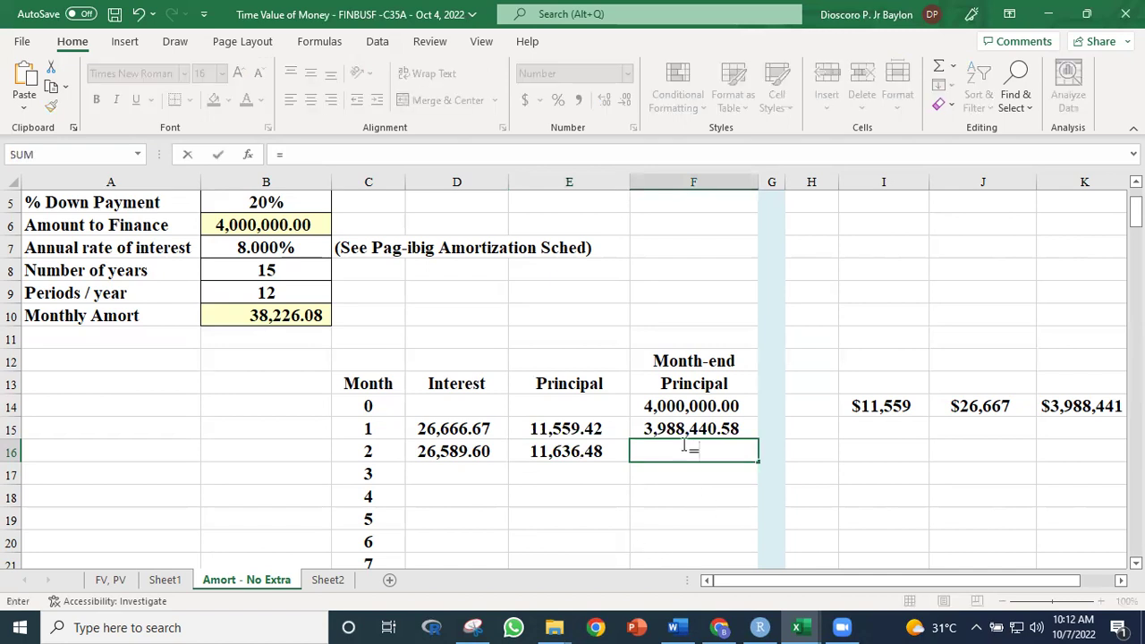
click(683, 429)
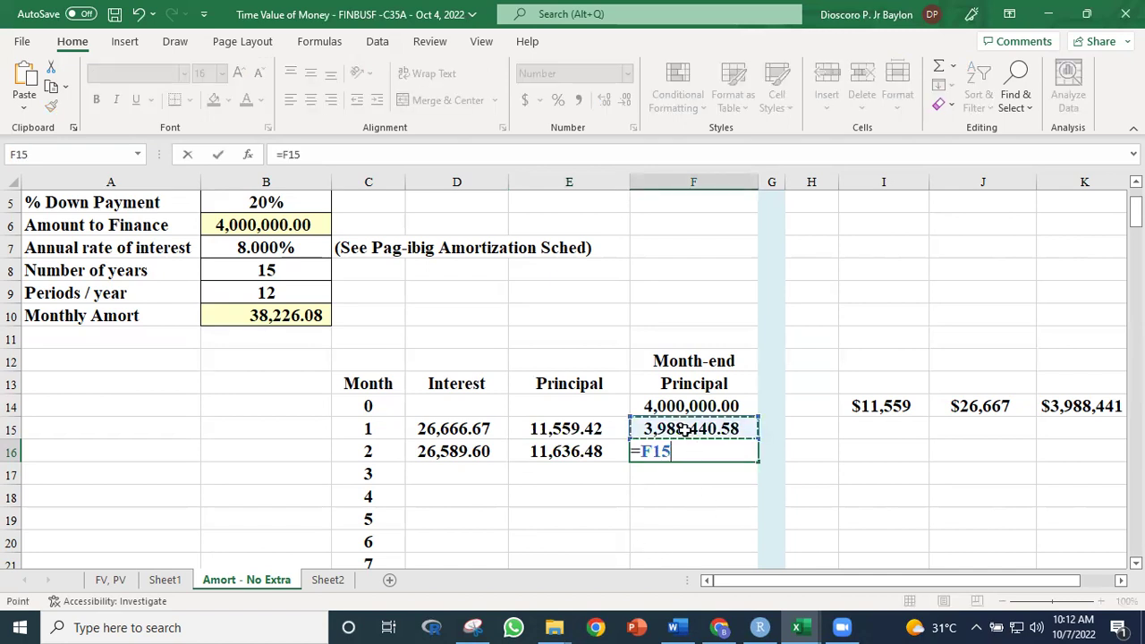
text(=F15-)
click(546, 453)
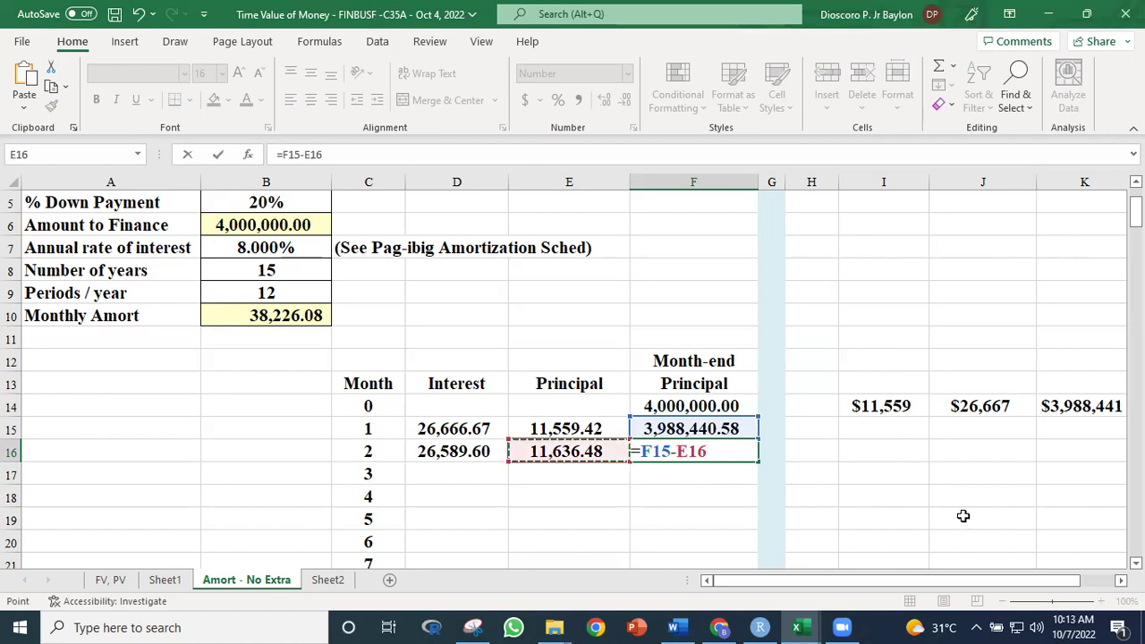
key(ctrl+Return)
click(891, 513)
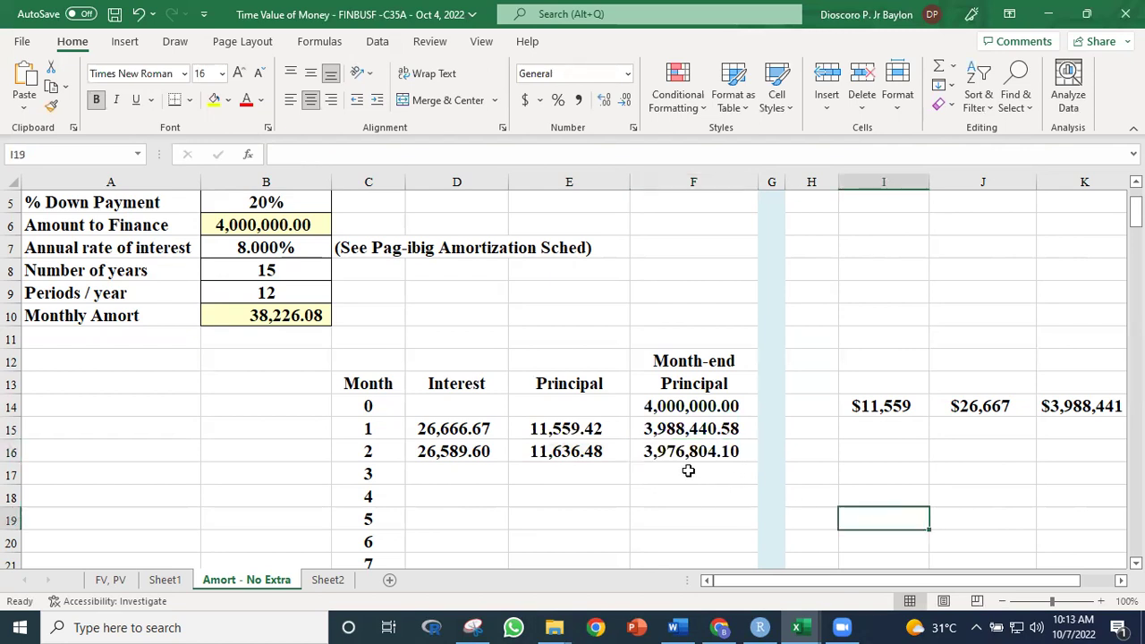
Step: Compare the month 1 and month 2 rows and examine the interest formulas in D15 and D16
drag(484, 454, 670, 451)
drag(465, 428, 660, 428)
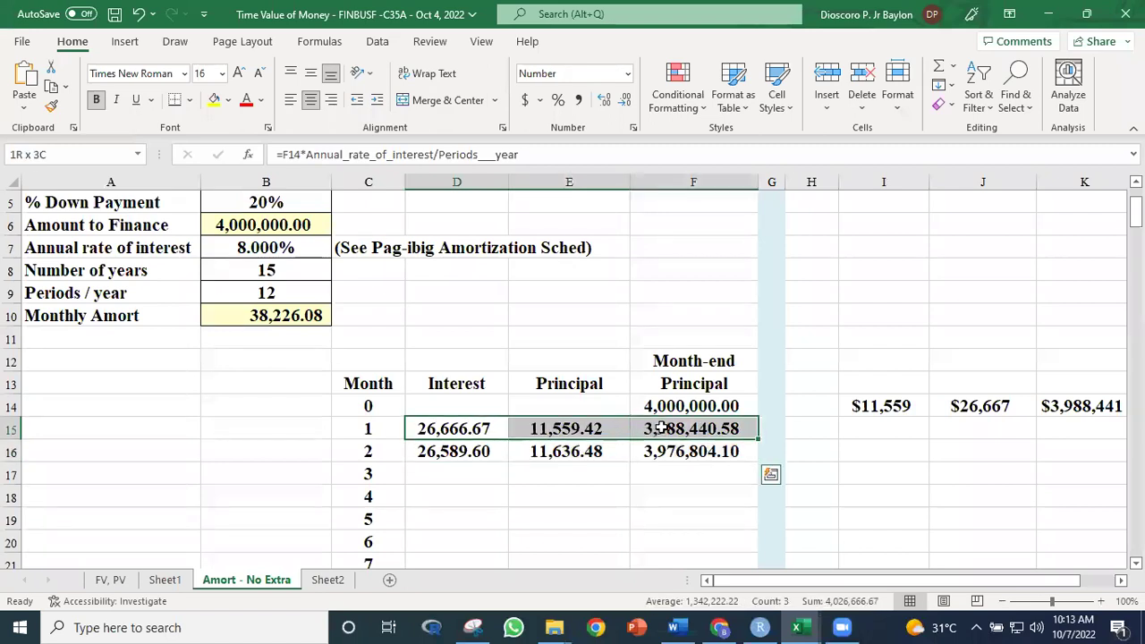
click(484, 431)
key(F2)
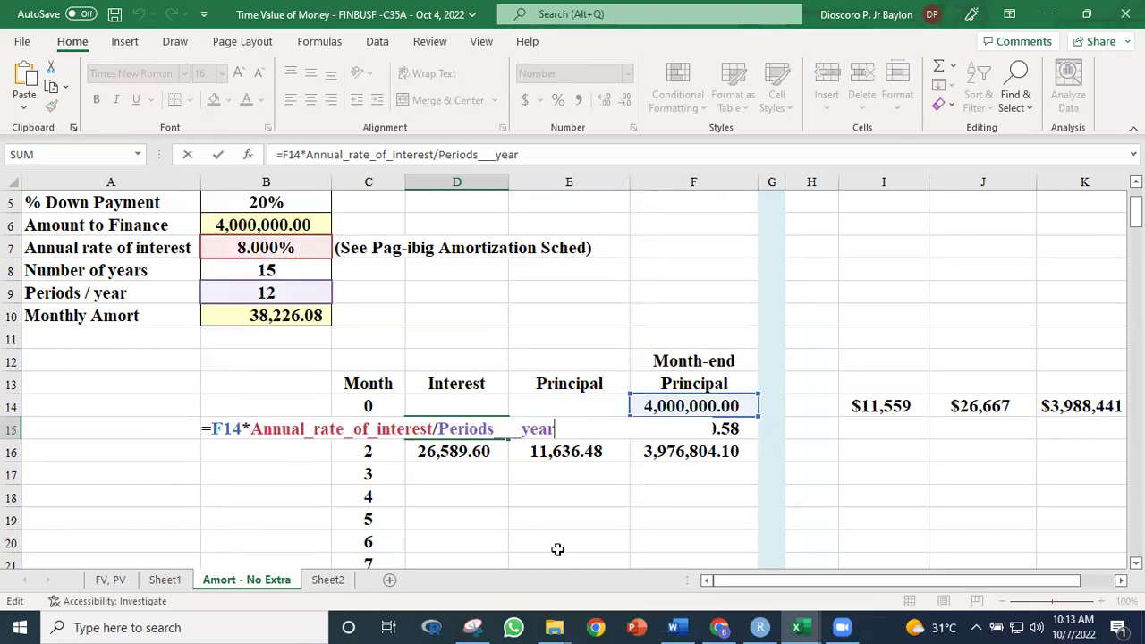
key(Escape)
click(481, 451)
key(F2)
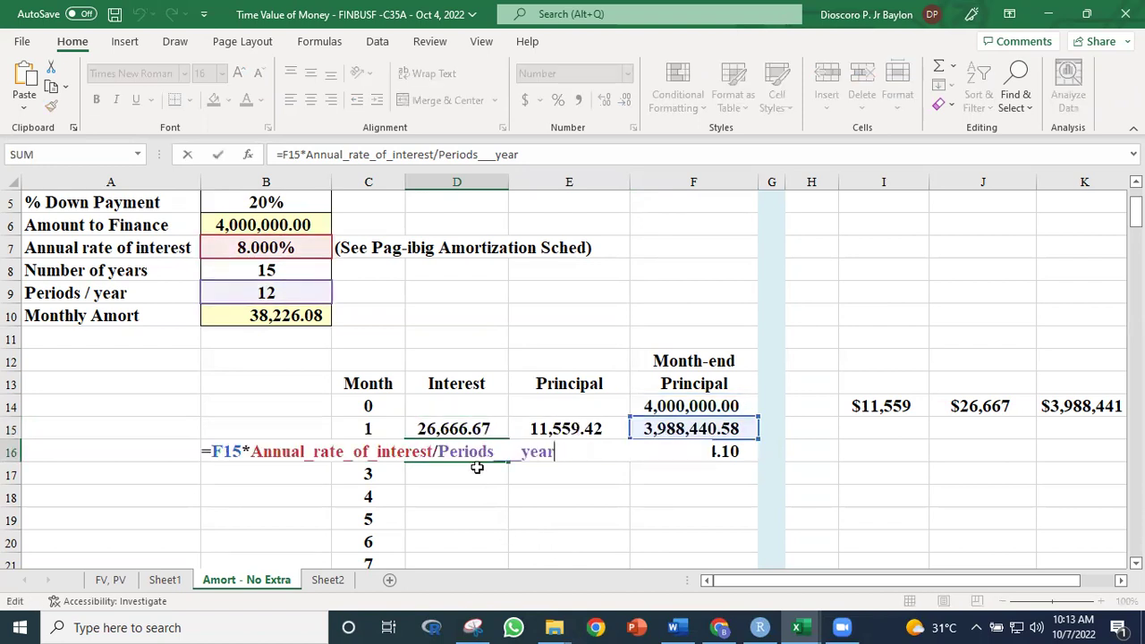
click(614, 556)
Step: Examine the cell references in the principal payment formulas in E15 and E16
click(569, 432)
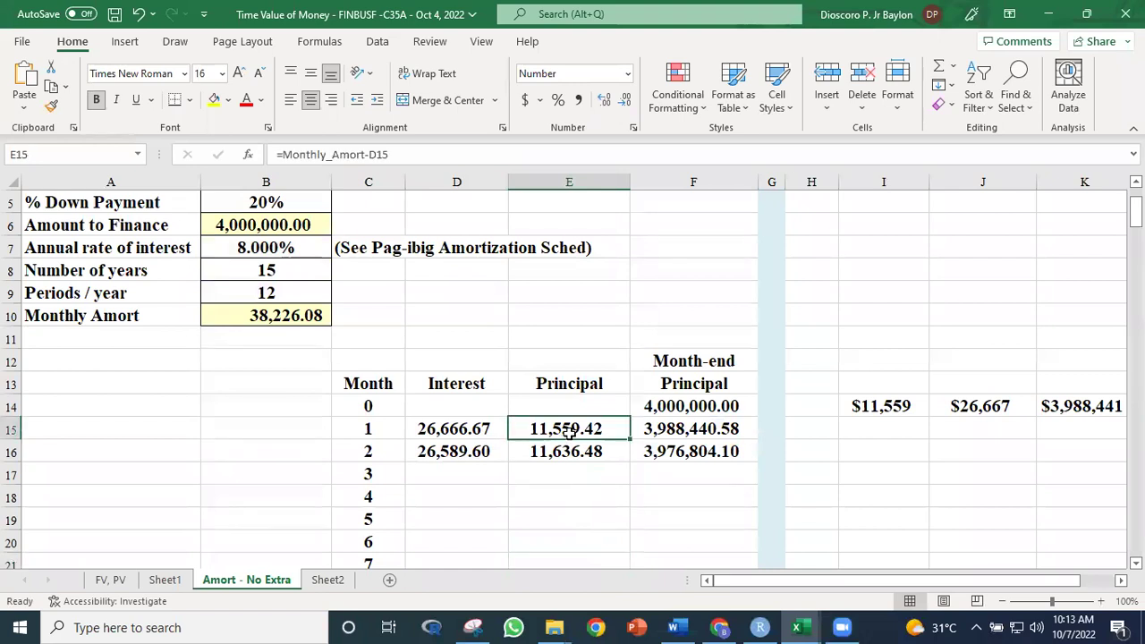
key(F2)
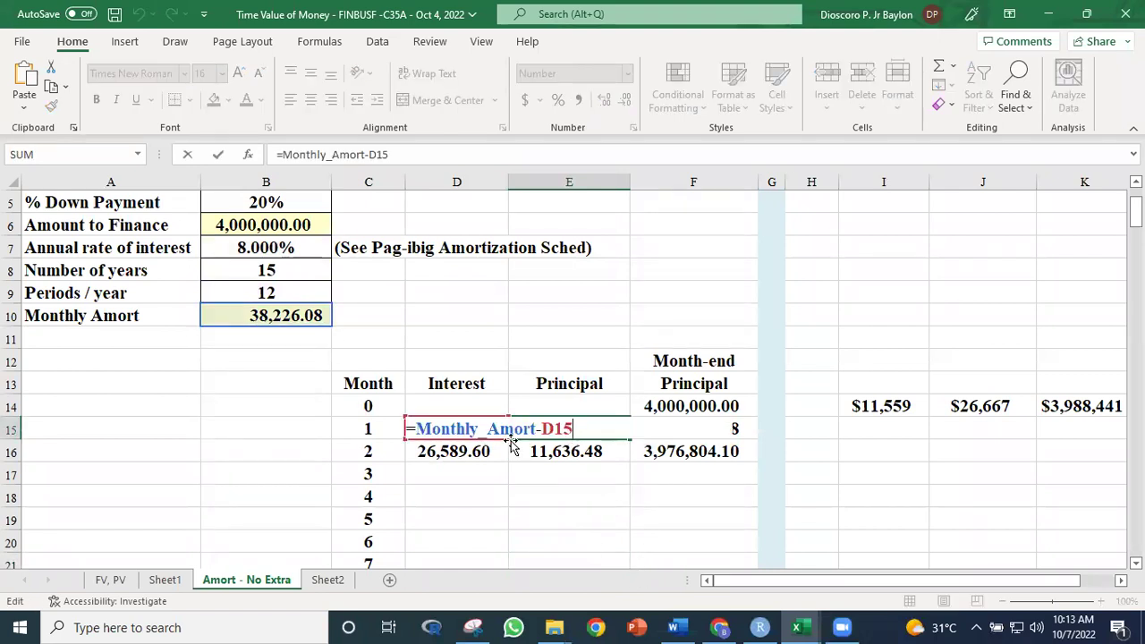
key(Escape)
click(566, 450)
key(F2)
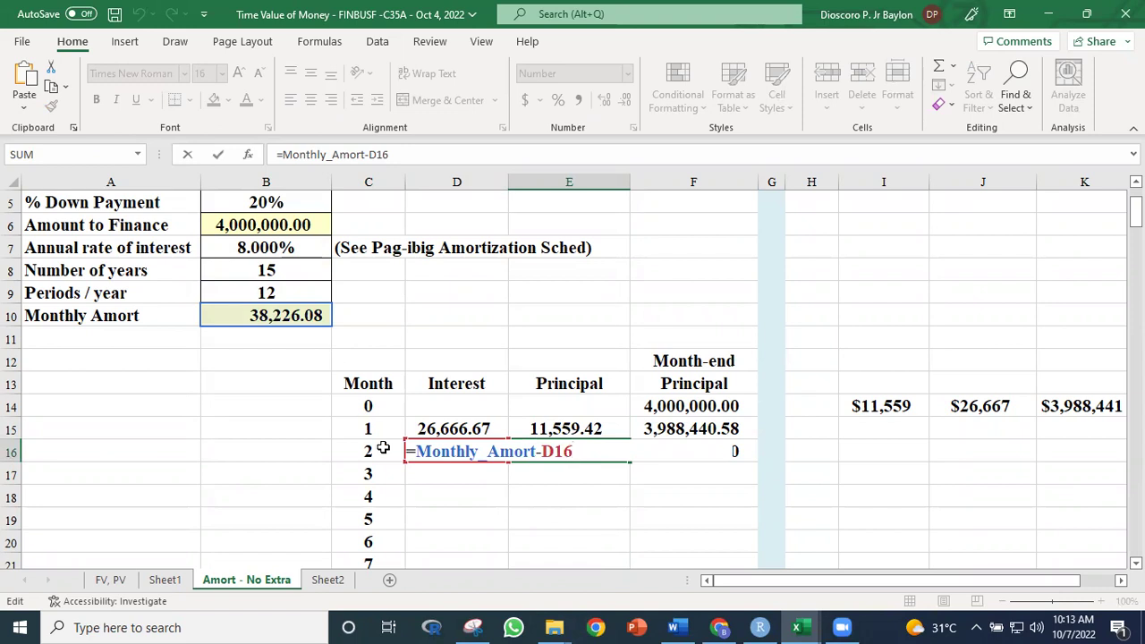
key(Return)
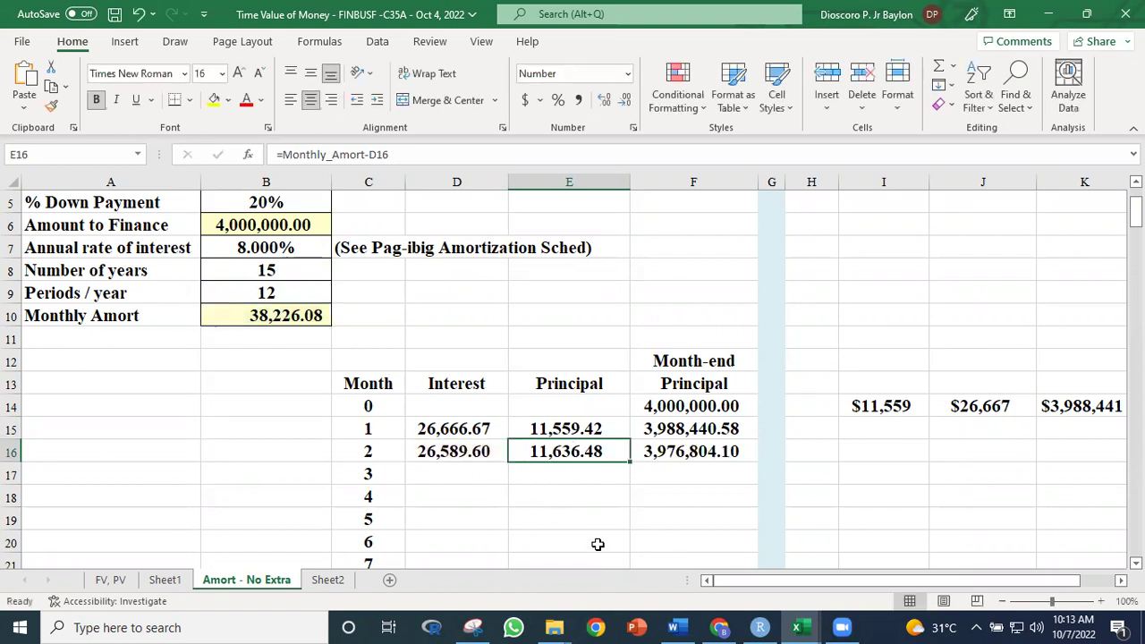
click(599, 544)
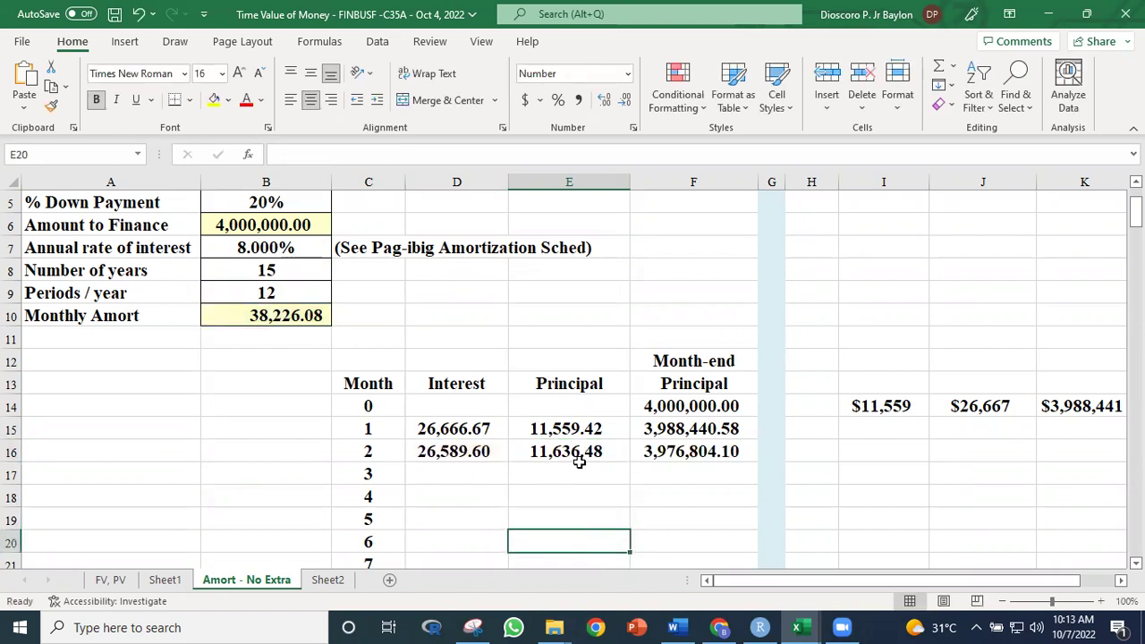
Step: Clear the month 2 formulas in D16:F16 and fill the month 1 formulas from D15:F15 down through month 180
drag(467, 451, 644, 452)
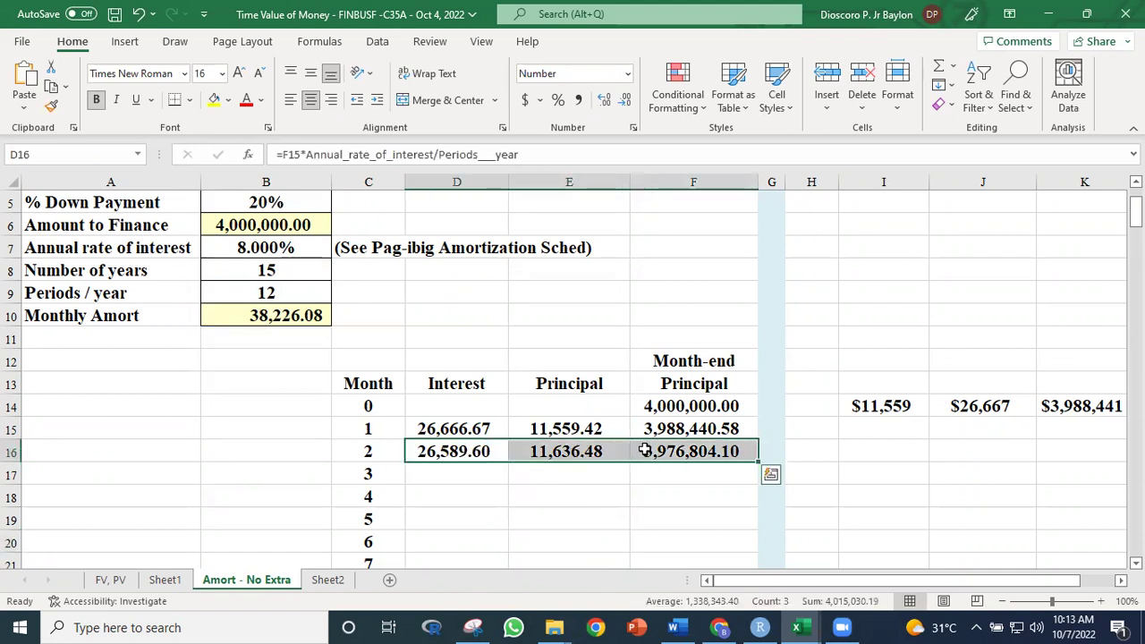
key(Delete)
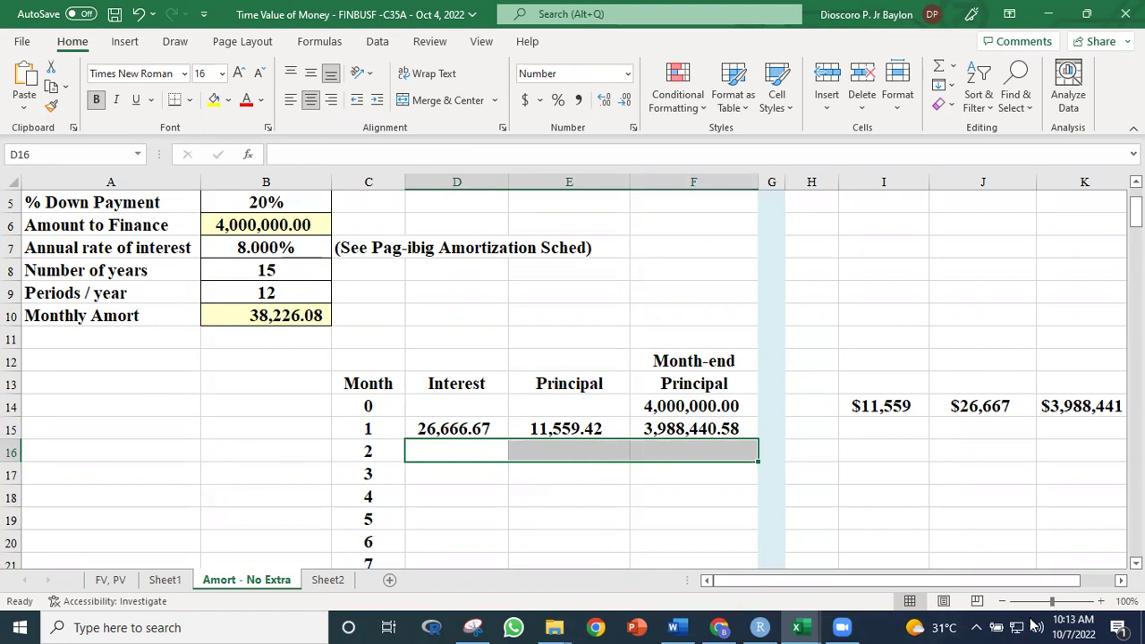
click(908, 521)
drag(442, 424, 684, 434)
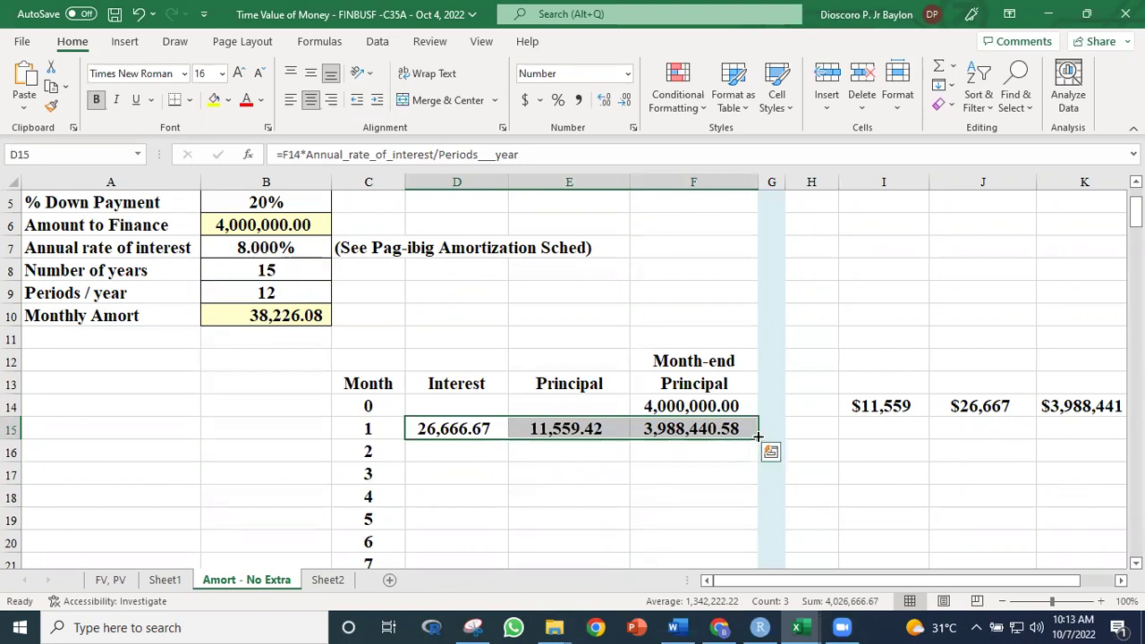
double_click(757, 436)
click(1017, 473)
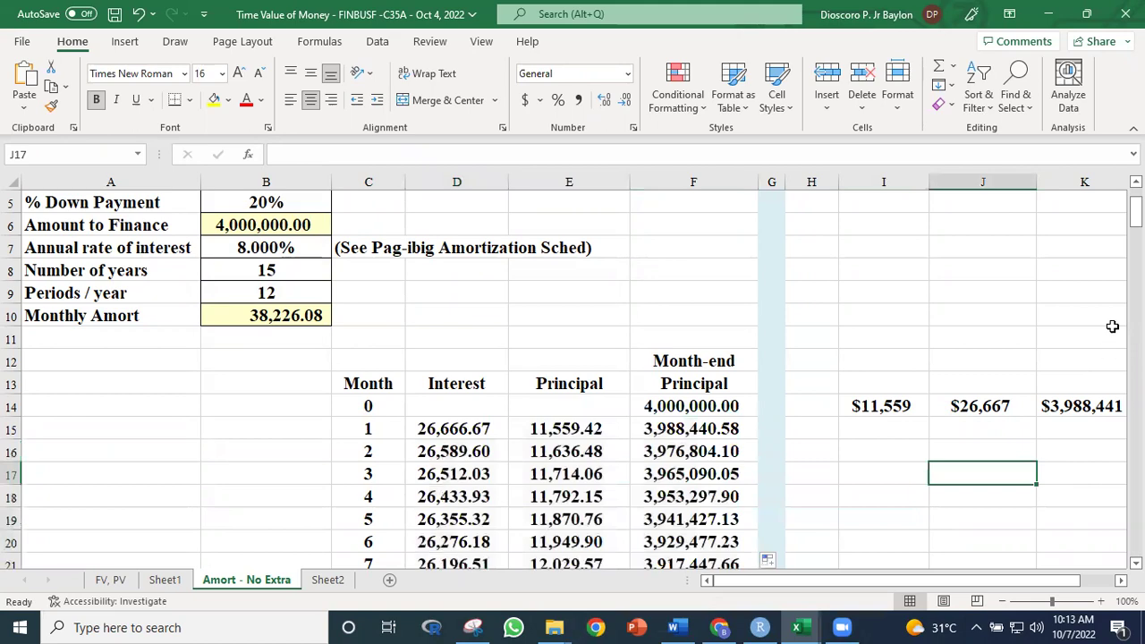
Step: Review the filled amortization schedule down to the month-end principal of month 180
scroll(572, 379, down, 10)
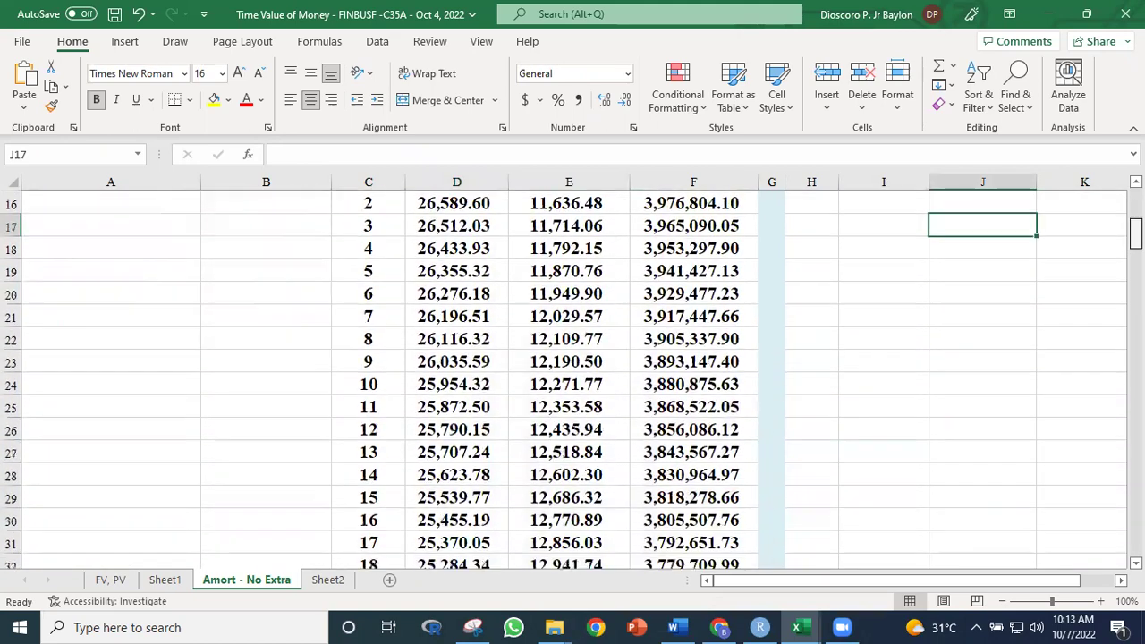
scroll(573, 379, down, 16)
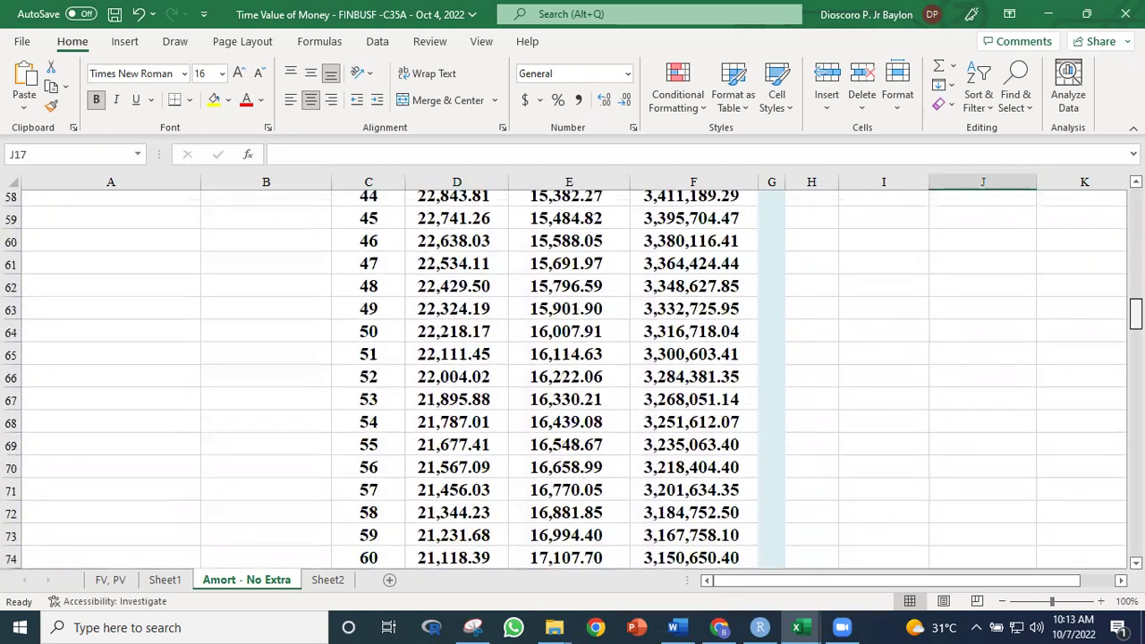
scroll(1117, 480, down, 19)
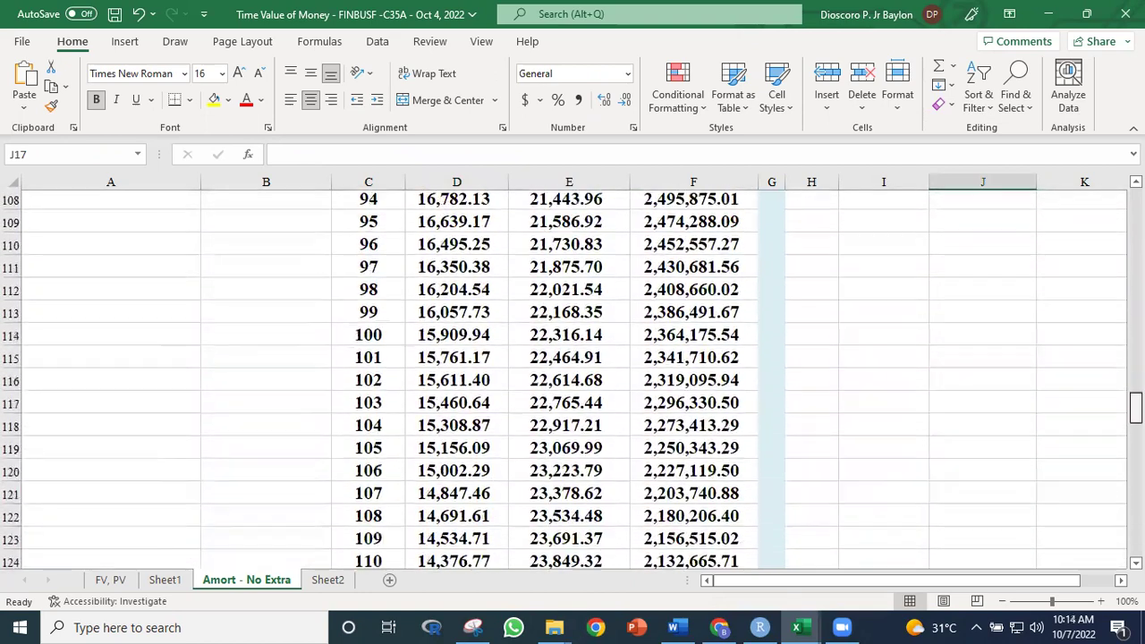
scroll(1116, 480, down, 13)
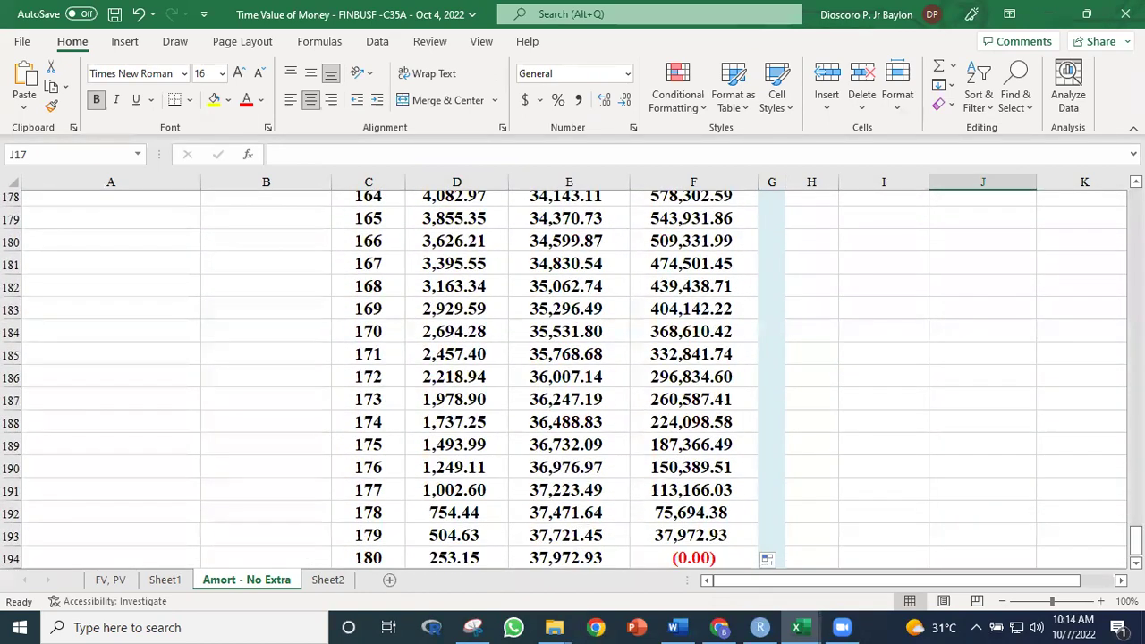
scroll(572, 381, down, 1)
scroll(572, 380, up, 2)
scroll(572, 380, down, 2)
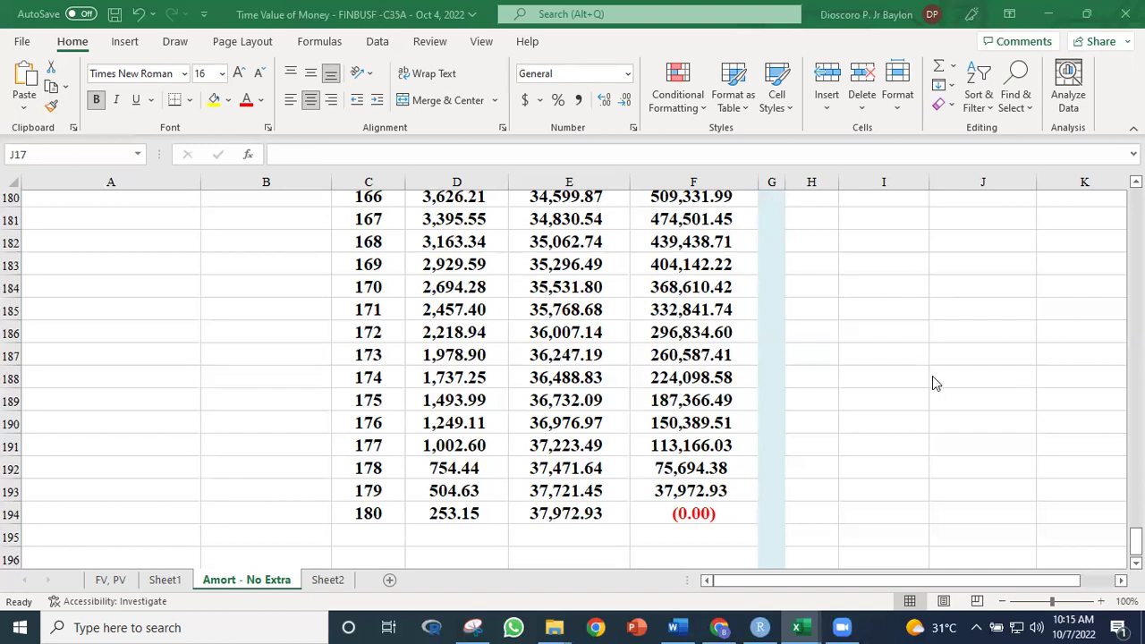
Step: Enter the label Total in C195, directly below month 180
click(466, 536)
click(379, 538)
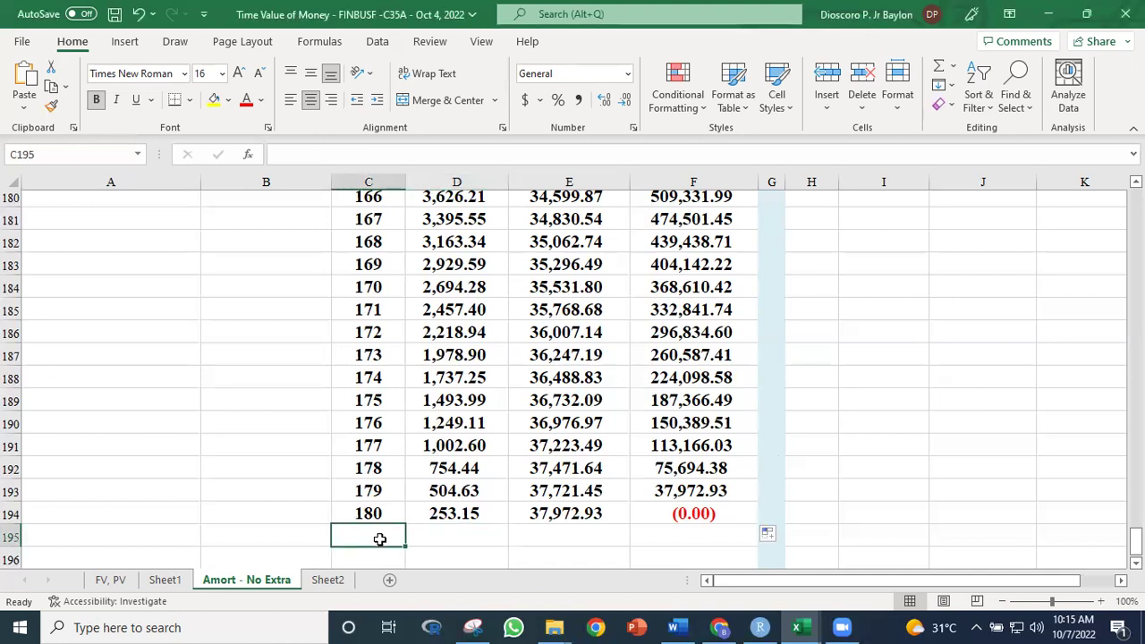
text(Tot)
key(BackSpace)
key(BackSpace)
key(BackSpace)
text(tOTA)
key(BackSpace)
key(BackSpace)
key(BackSpace)
key(BackSpace)
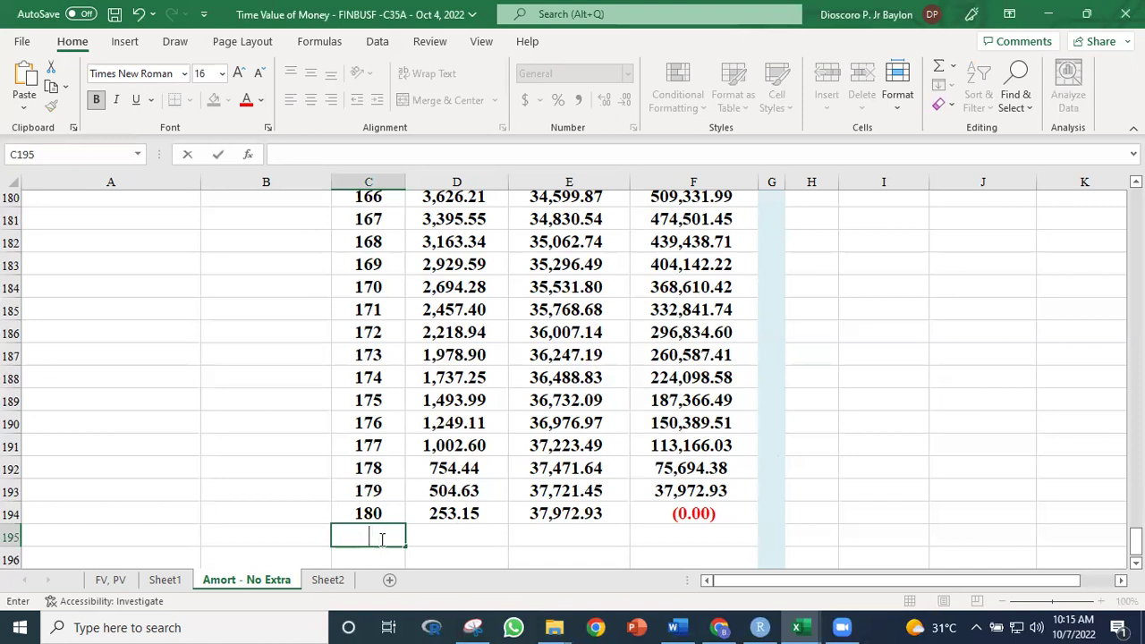
text(Total)
Step: Total the Interest column in D195 with a sum of D15:D194 and widen column D to fit the total
click(428, 534)
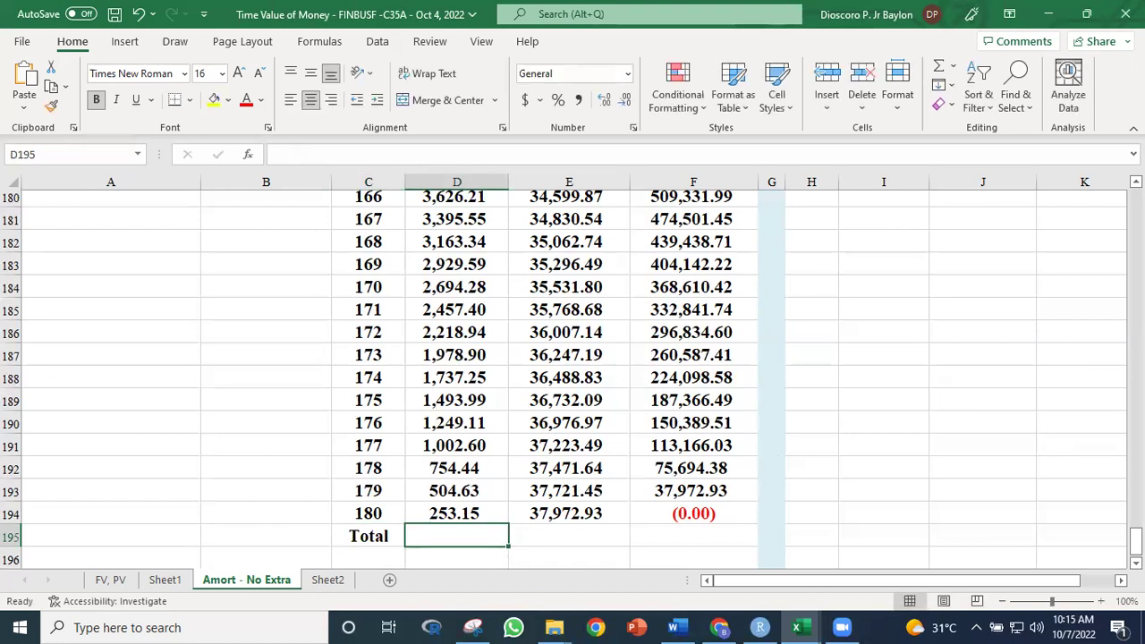
key(alt+equal)
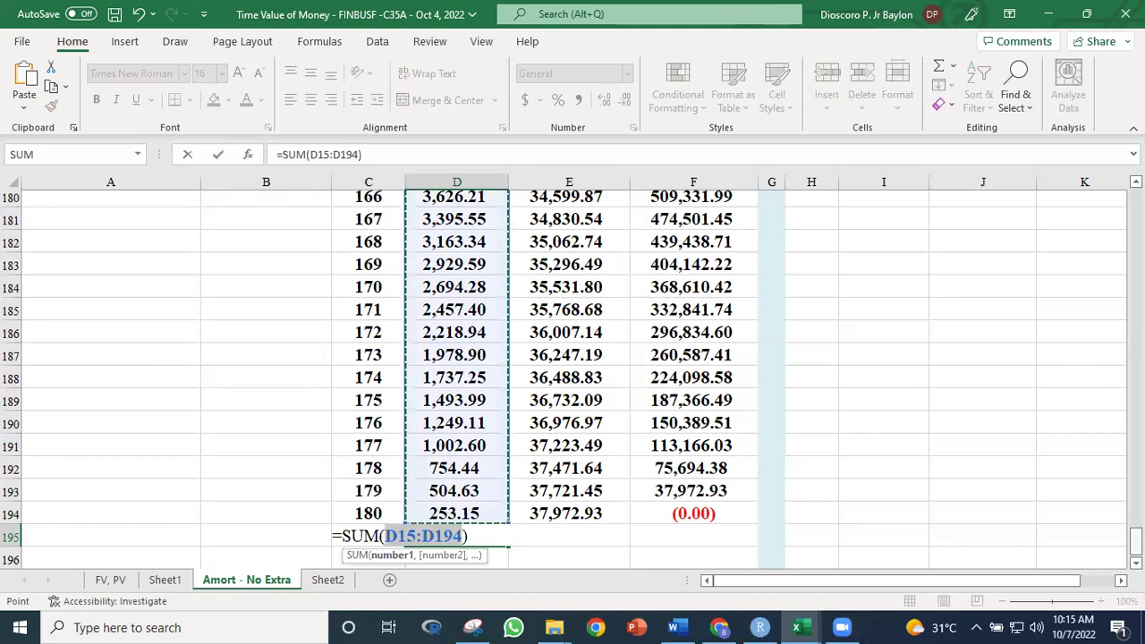
scroll(573, 379, up, 20)
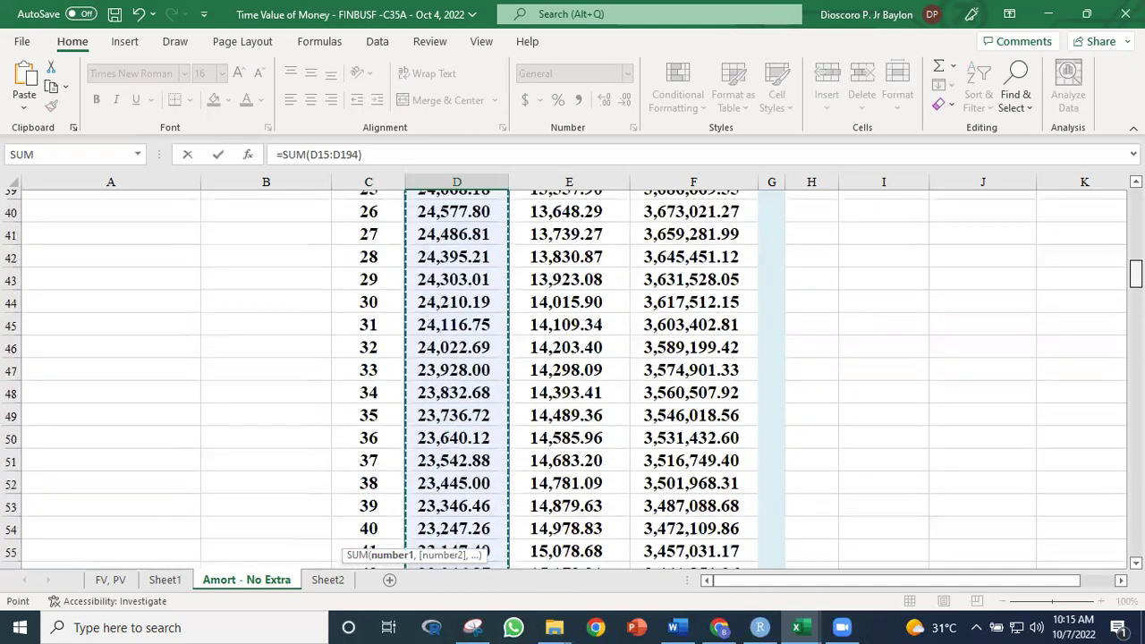
scroll(572, 380, up, 13)
scroll(572, 379, down, 20)
scroll(1105, 476, down, 20)
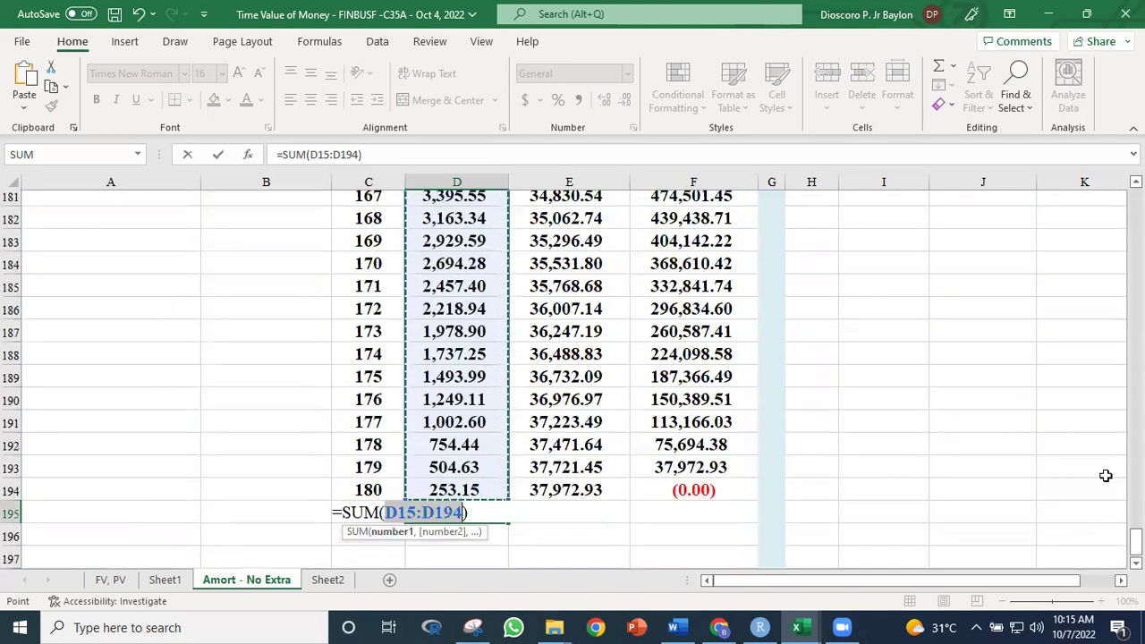
key(ctrl+Return)
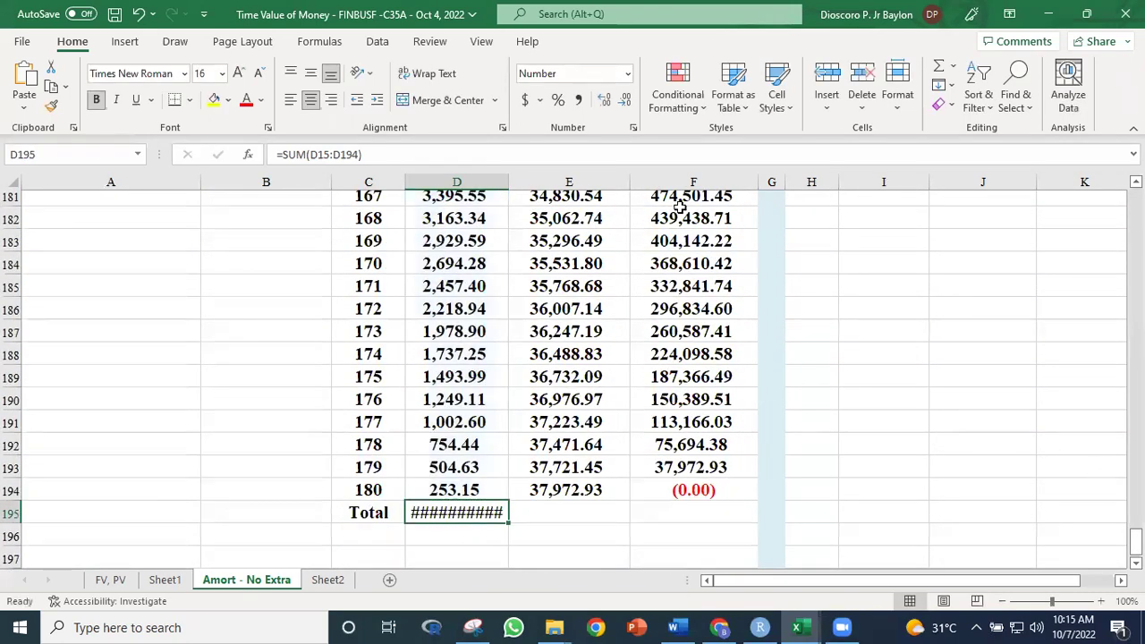
double_click(508, 181)
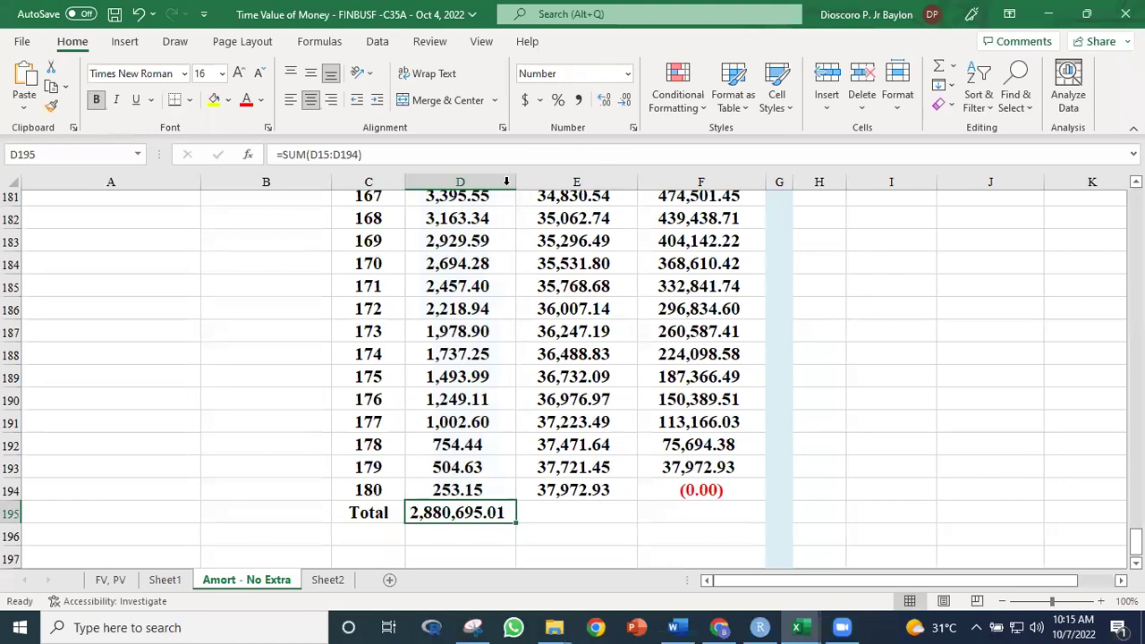
Step: Copy the total formula from D195 across to the Principal column in E195 and widen column E slightly
click(664, 534)
click(494, 518)
drag(505, 524, 627, 518)
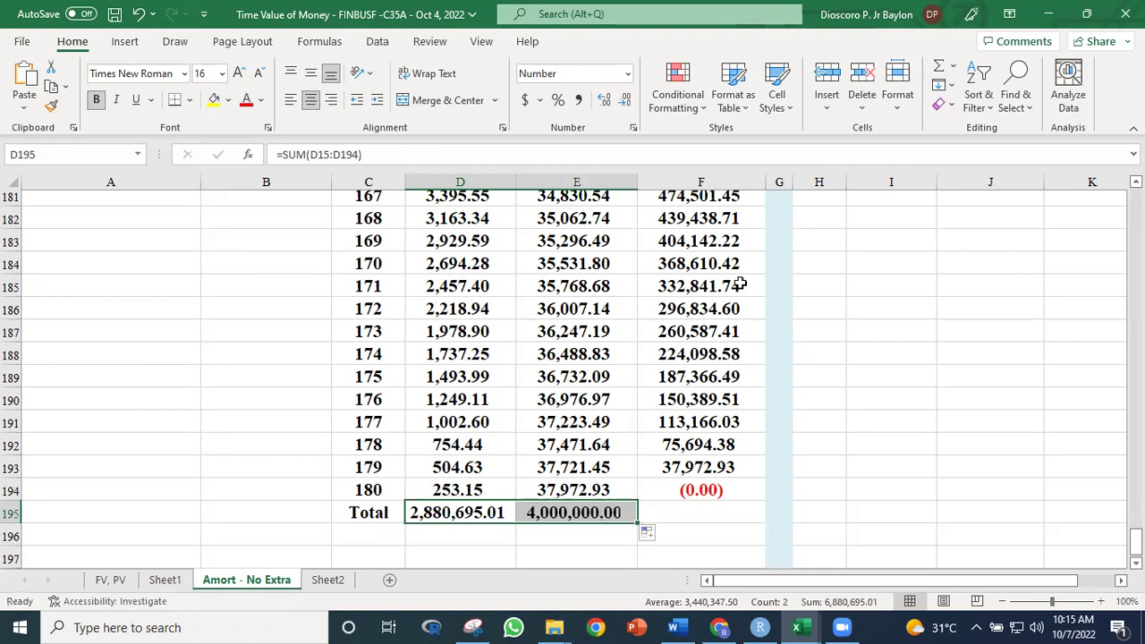
drag(637, 181, 643, 182)
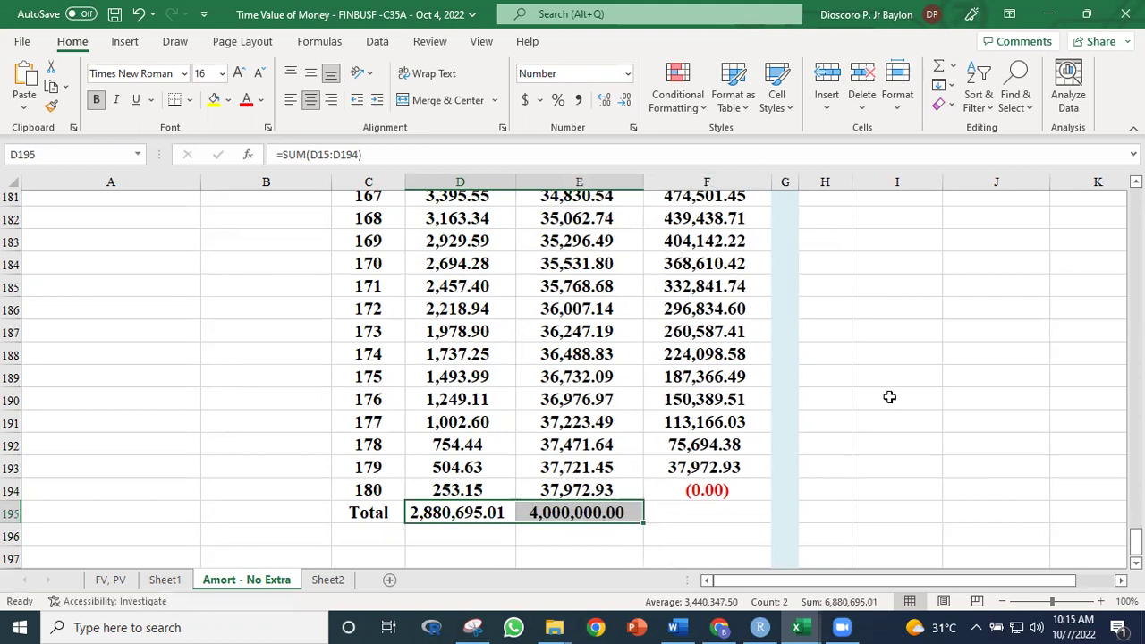
click(947, 457)
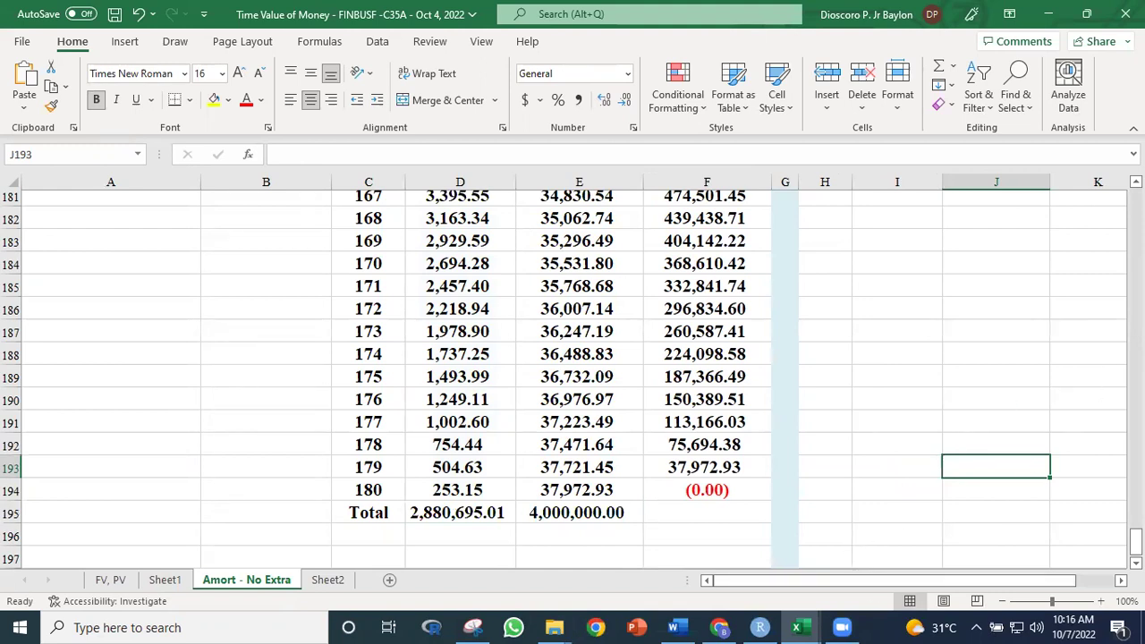
Step: Select the online calculator's Totals label and two amounts in J3:L3
drag(1134, 541, 1134, 202)
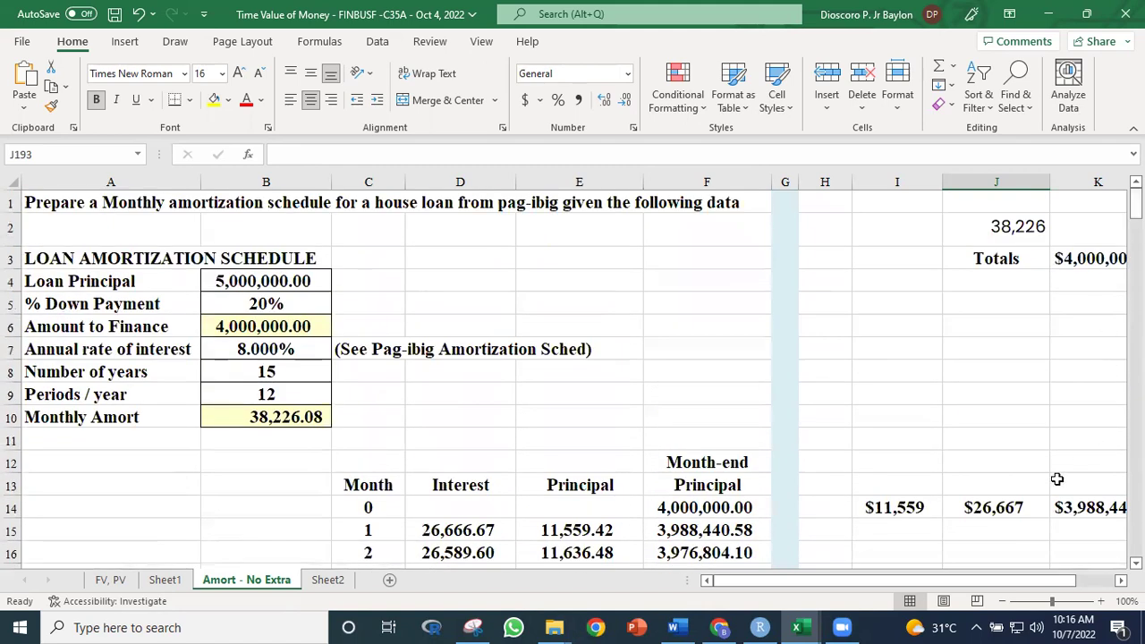
drag(1022, 579, 1090, 578)
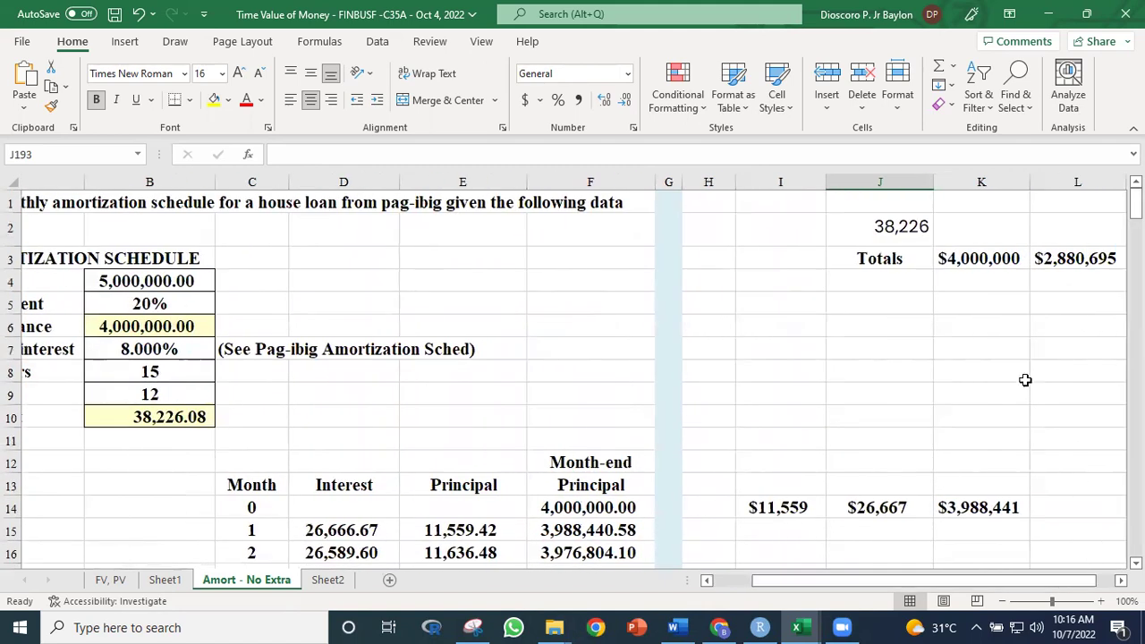
drag(856, 257, 1051, 259)
drag(936, 268, 759, 627)
click(759, 627)
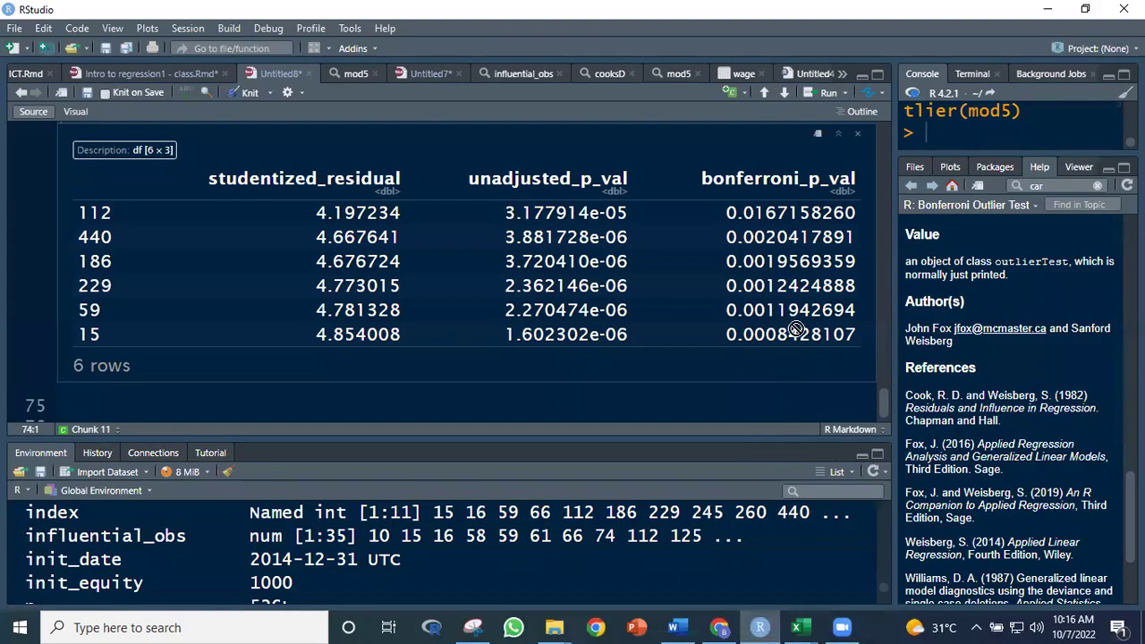
scroll(814, 554, down, 1)
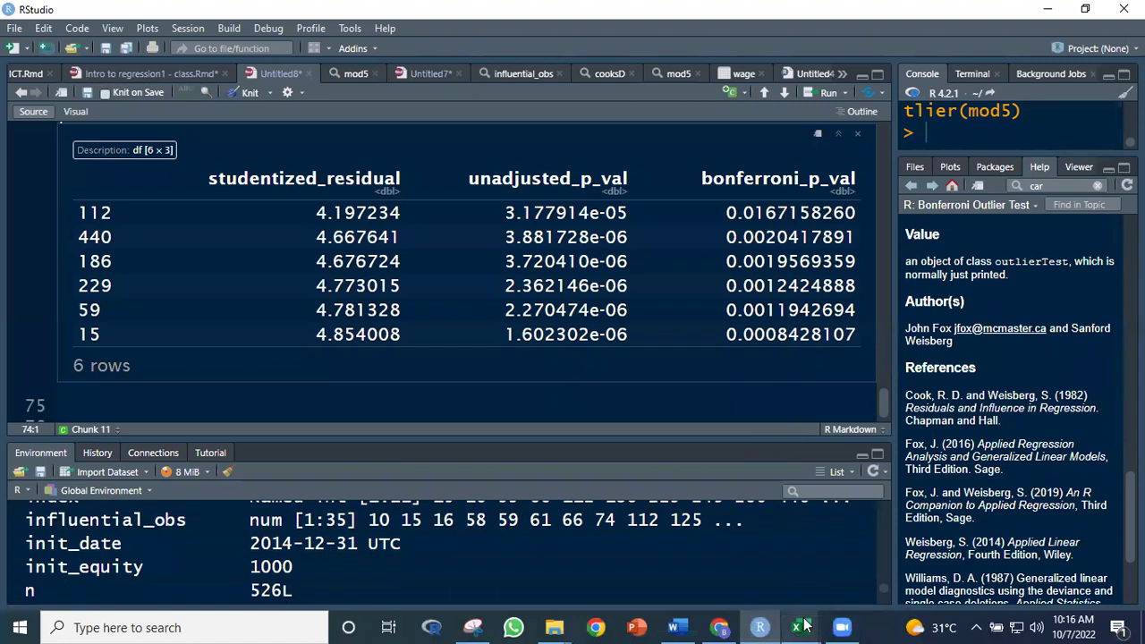
scroll(867, 307, up, 1)
click(855, 544)
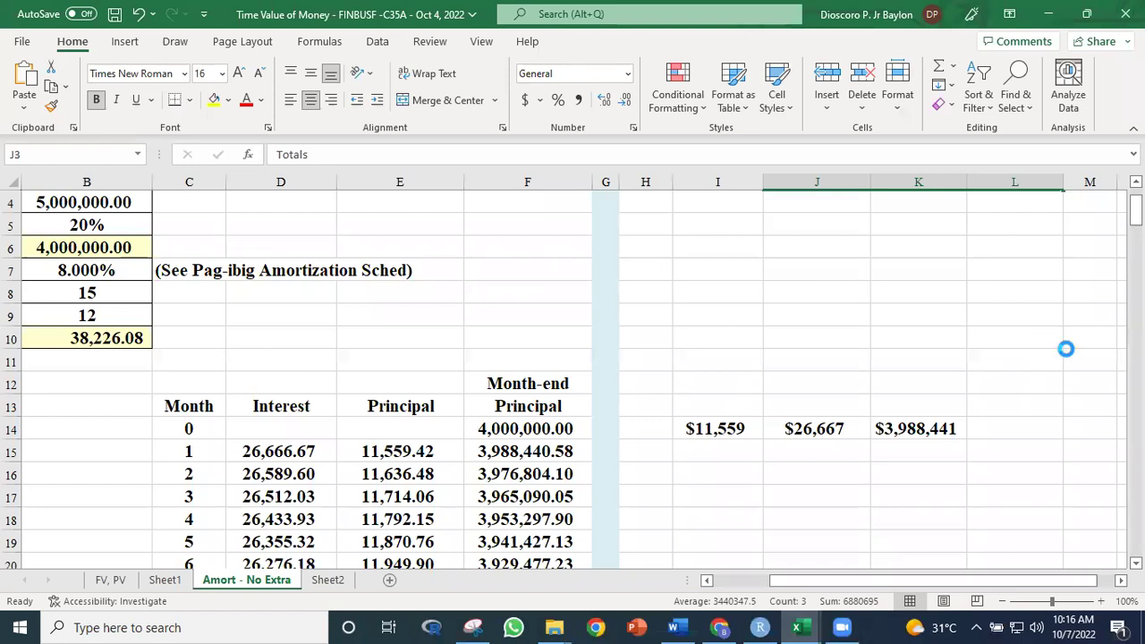
scroll(1011, 331, up, 1)
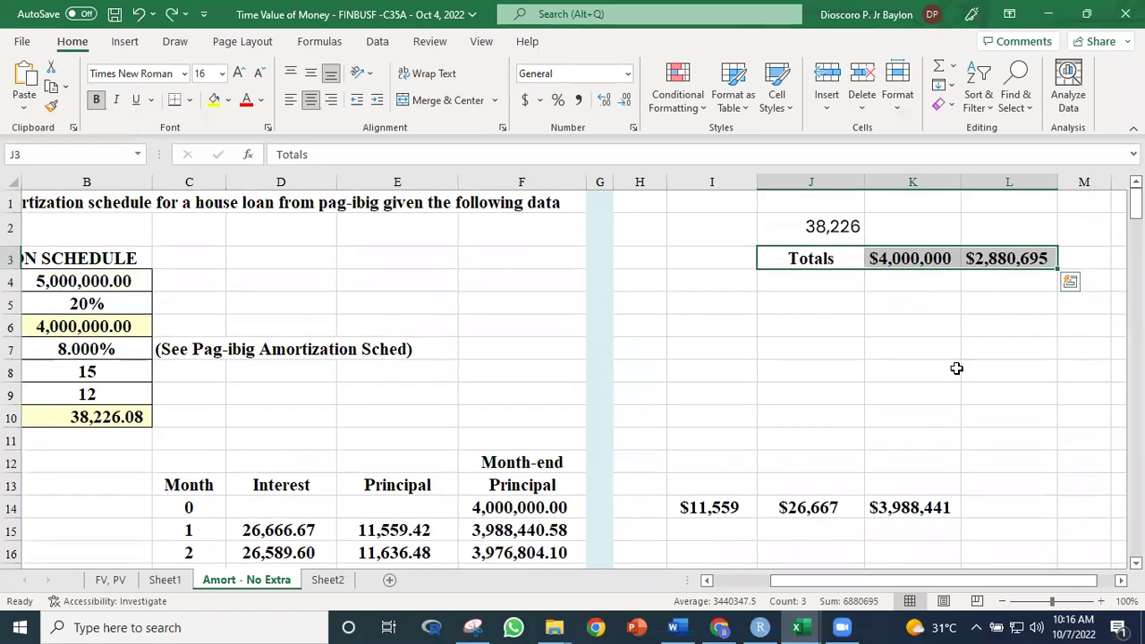
Step: Move the calculator totals from J3:L3 to I195:K195, in line with the schedule's Total row
key(ctrl+c)
drag(1135, 204, 1135, 536)
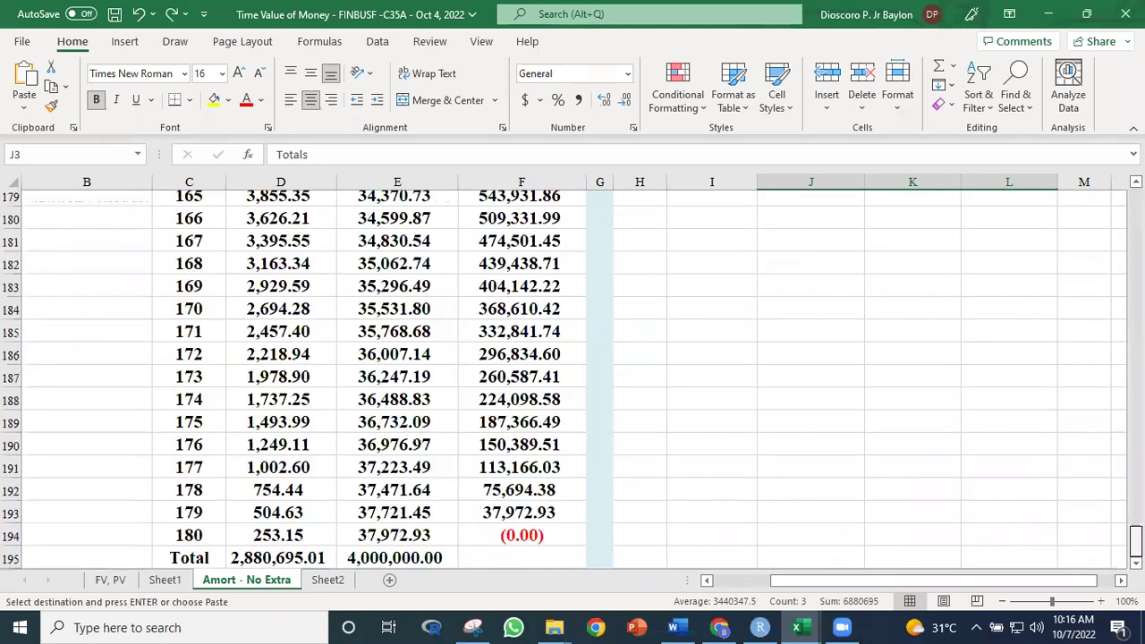
click(696, 563)
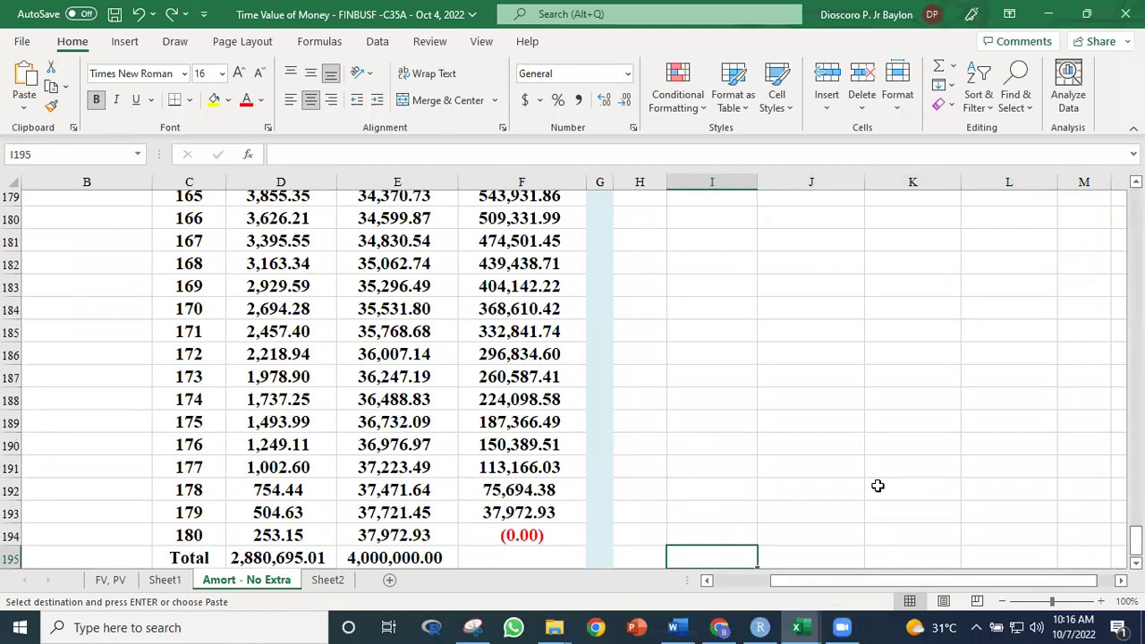
key(Return)
click(993, 452)
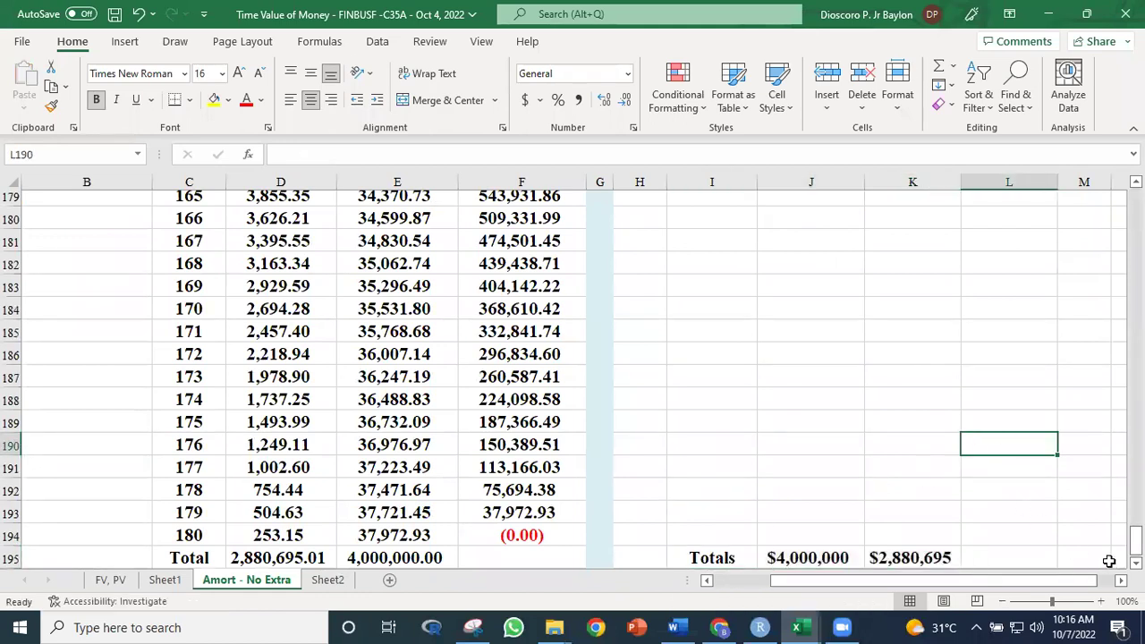
scroll(596, 524, down, 1)
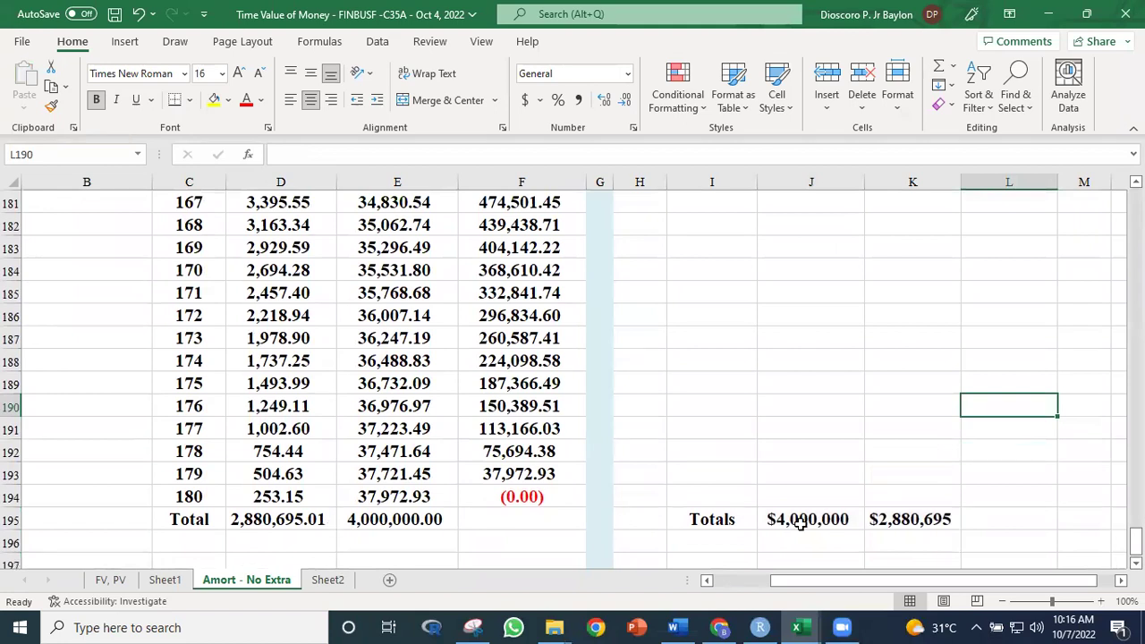
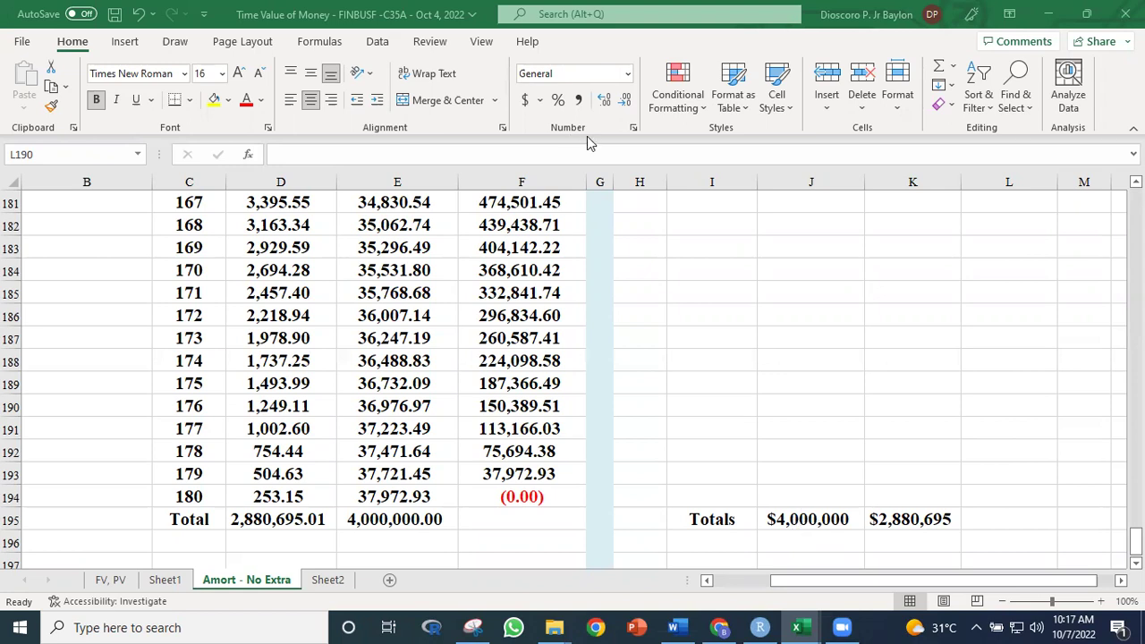
Step: Set the Loan Principal in B4 to 6,000,000
key(alt+Tab)
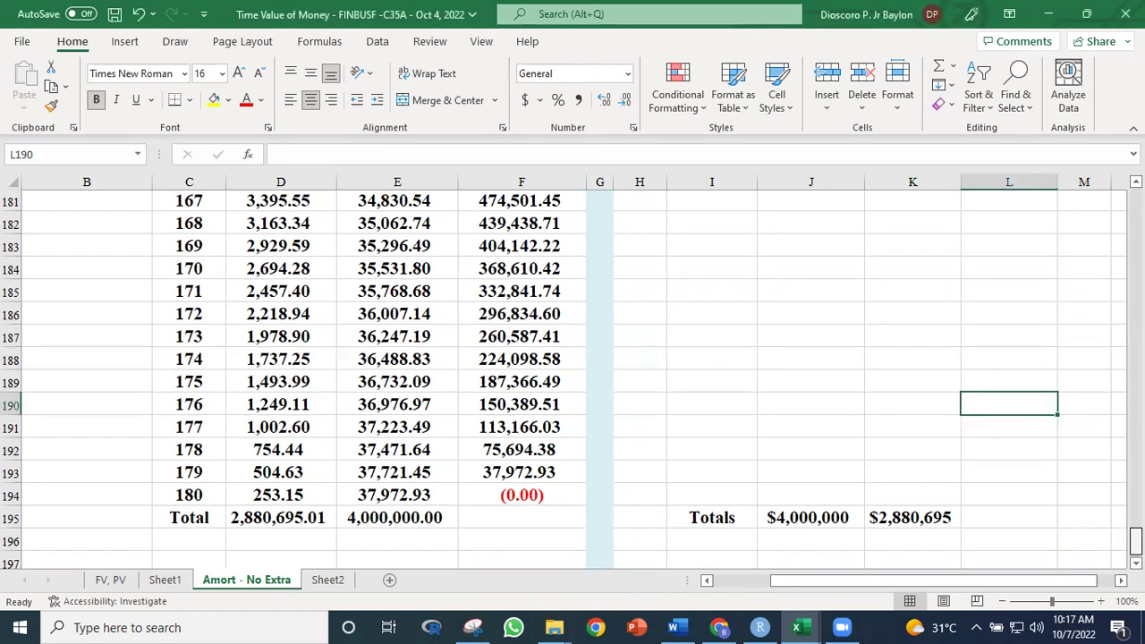
scroll(991, 455, up, 20)
scroll(991, 454, up, 20)
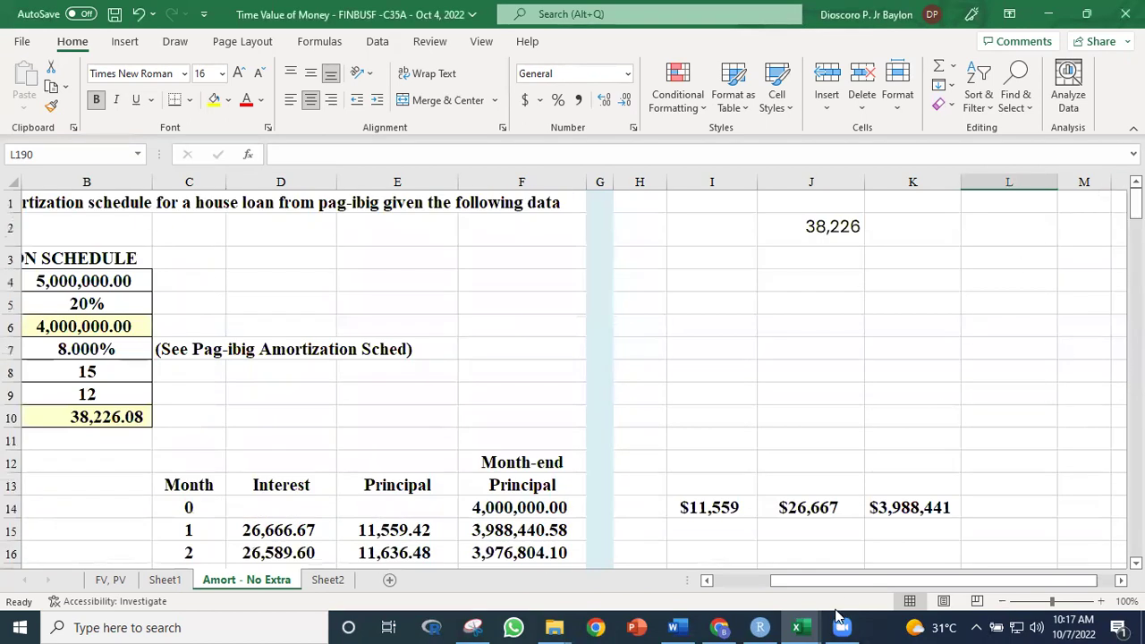
drag(831, 585, 685, 581)
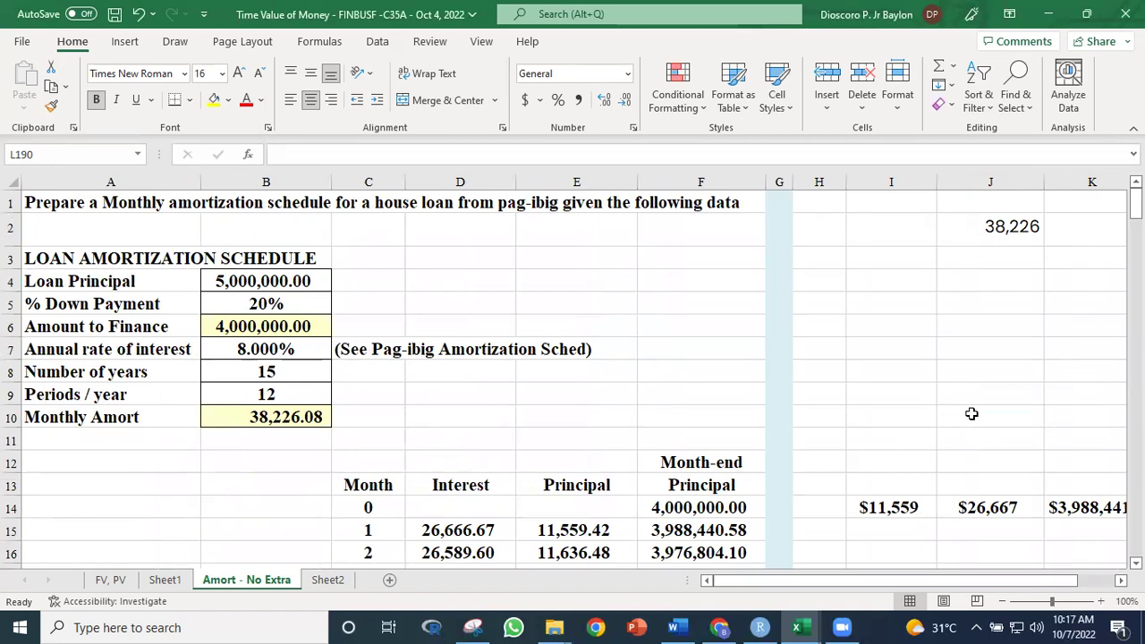
click(251, 327)
click(258, 279)
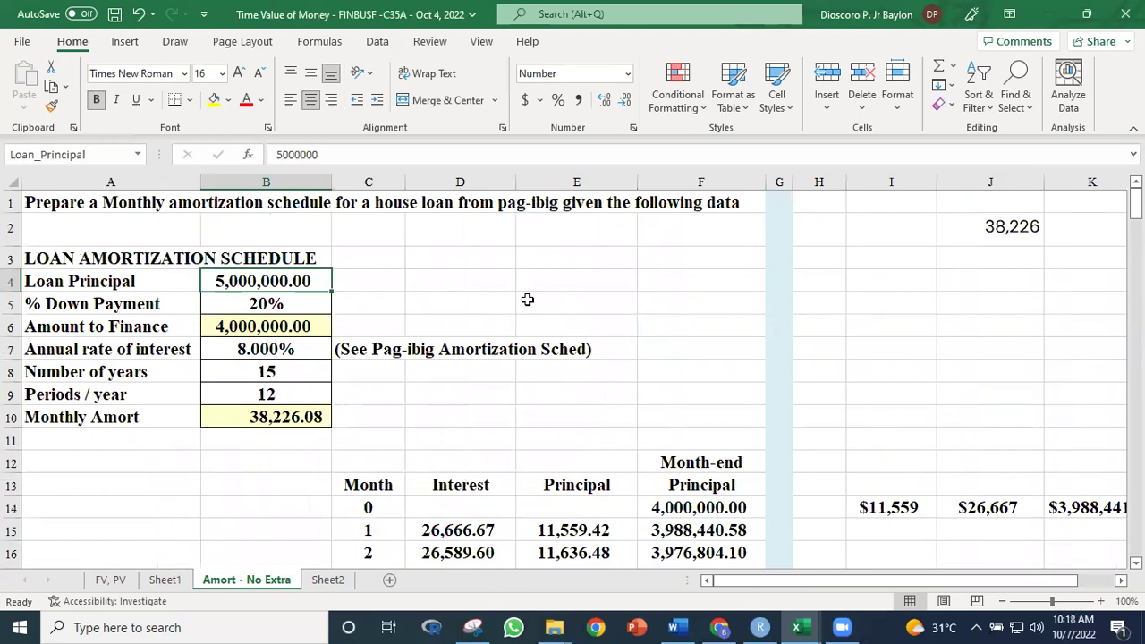
text(6,000,)
text(000)
key(Return)
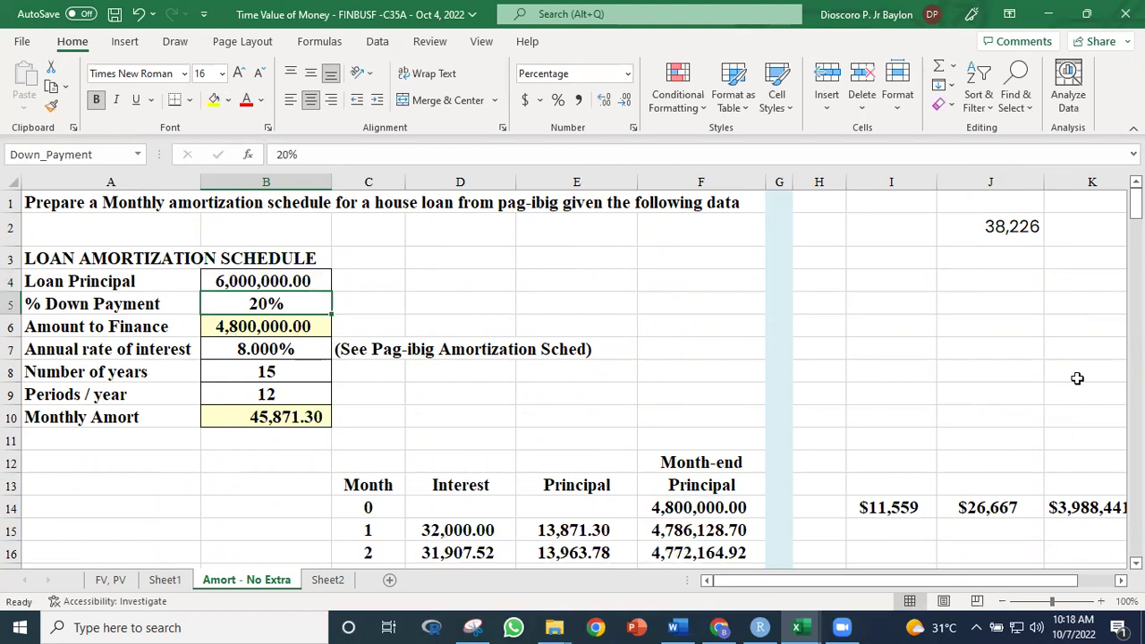
Step: Examine the monthly amortization in B10, the column totals in D195 and E195, and the final month-end principal in F194
click(274, 415)
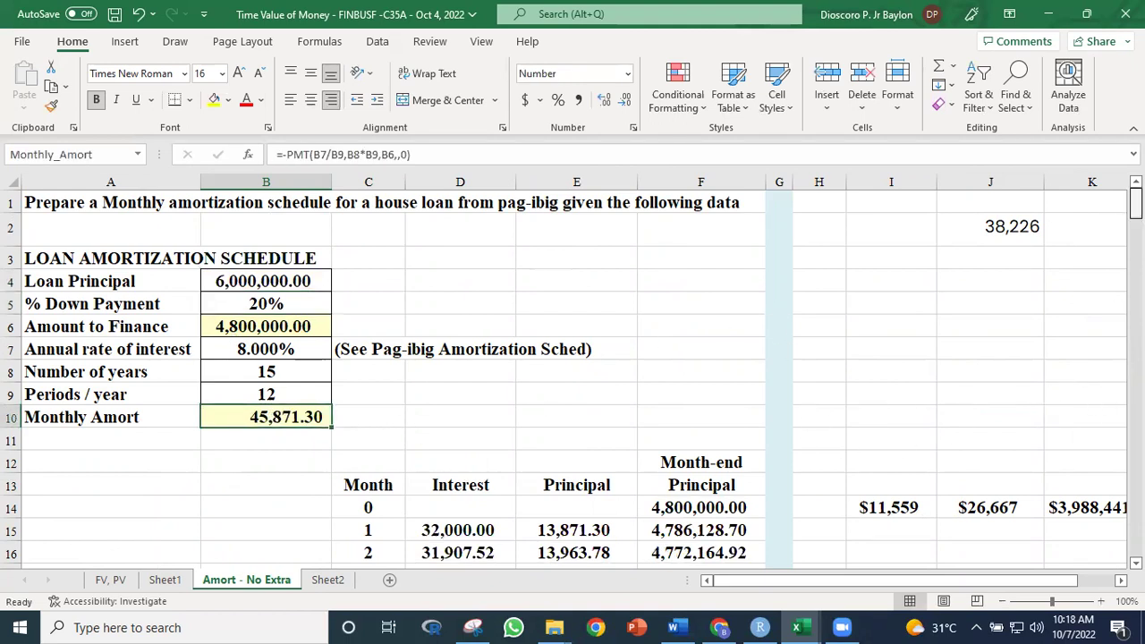
scroll(385, 375, down, 5)
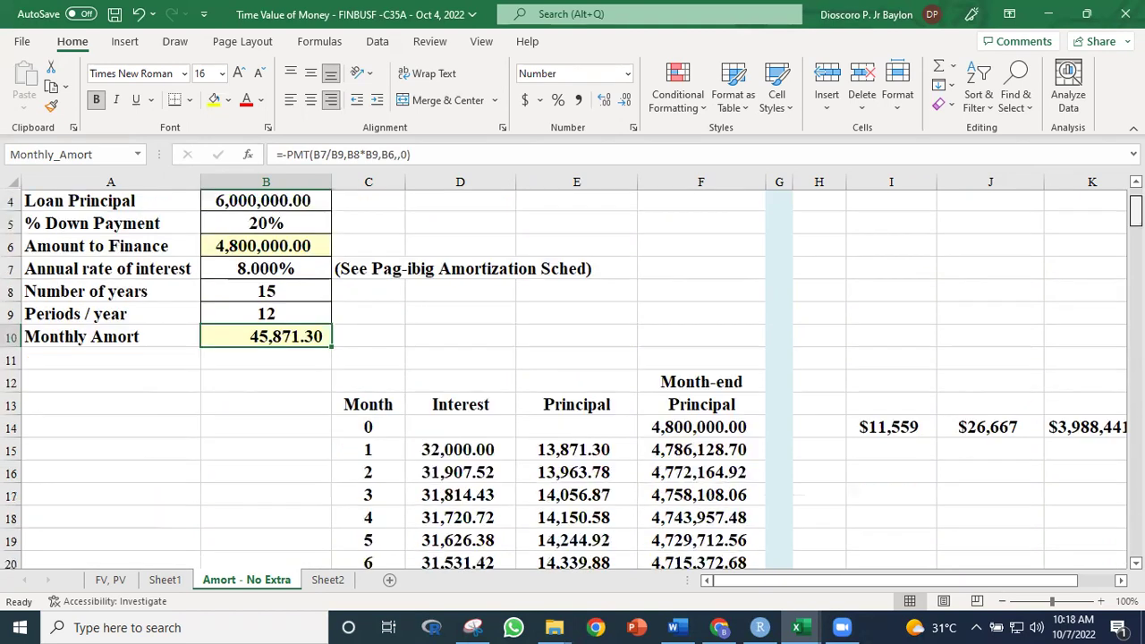
drag(1134, 231, 1134, 537)
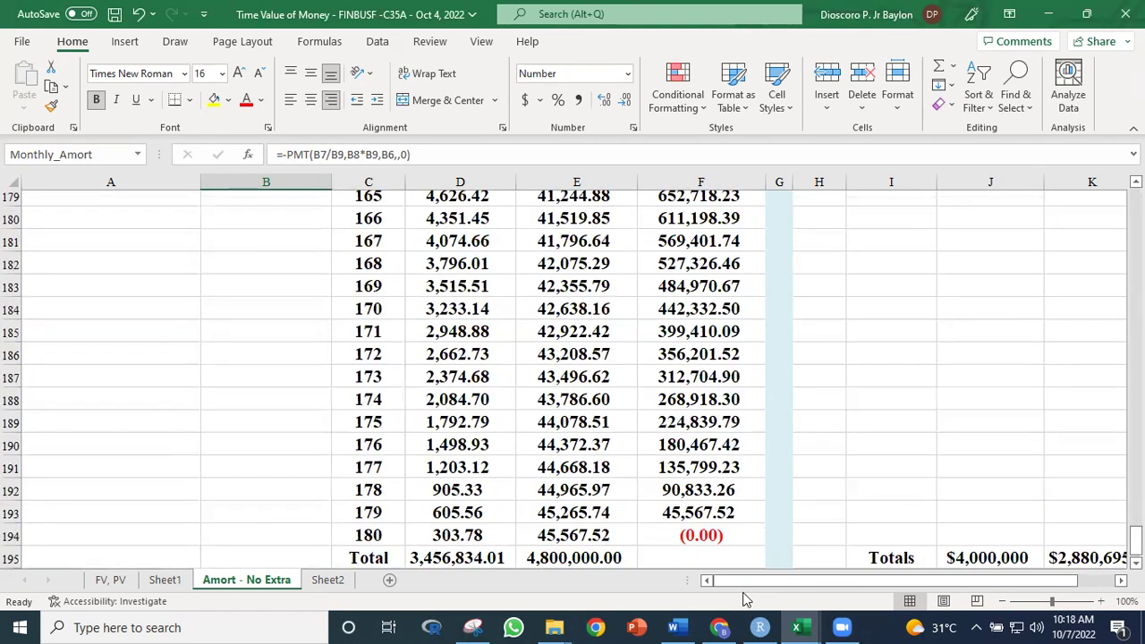
click(570, 558)
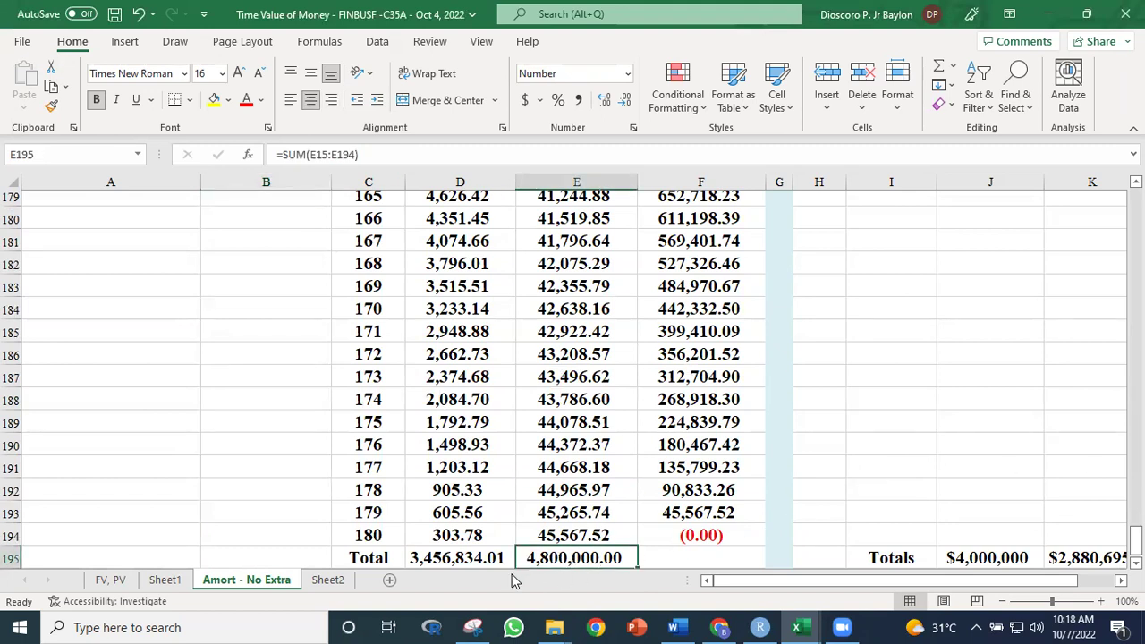
click(437, 557)
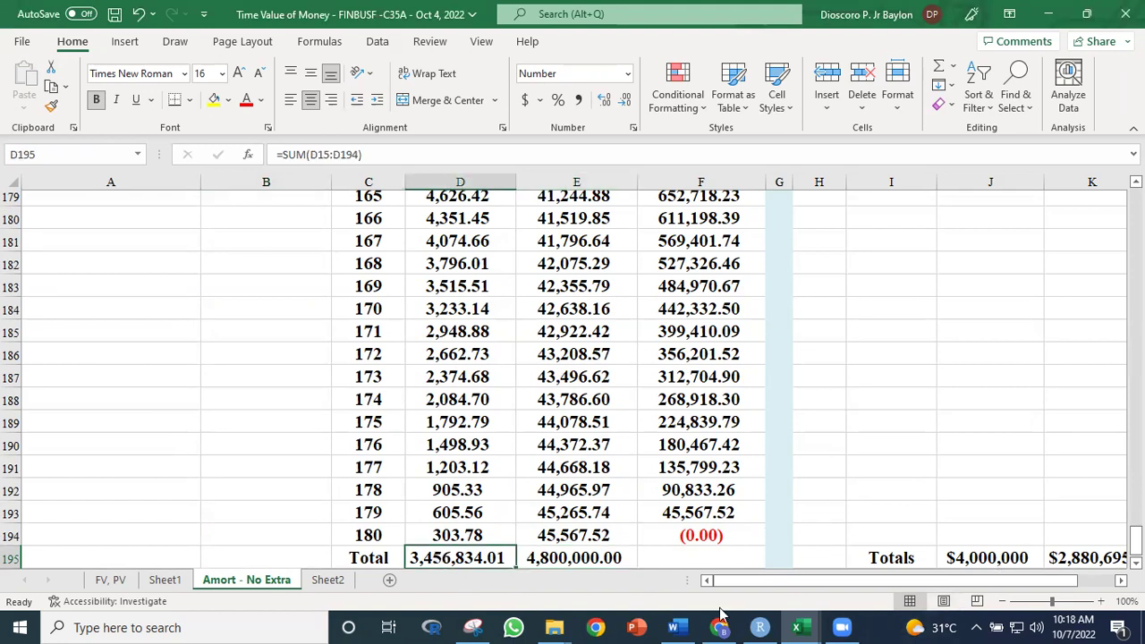
click(720, 534)
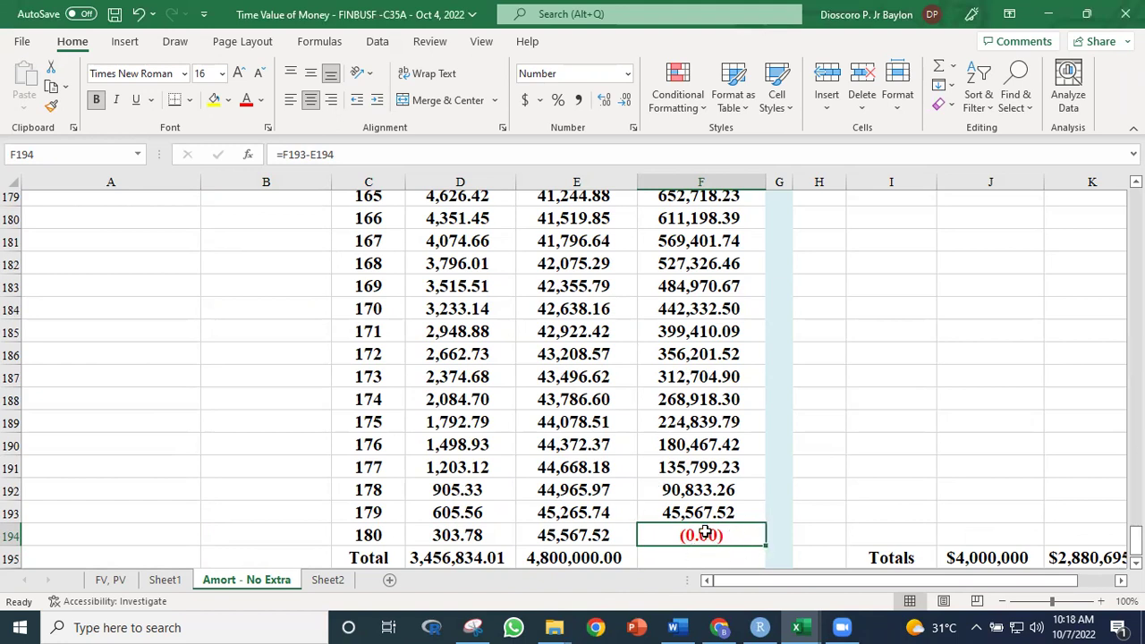
Step: Set the Number of years in B8 to 1
drag(1135, 537, 1135, 201)
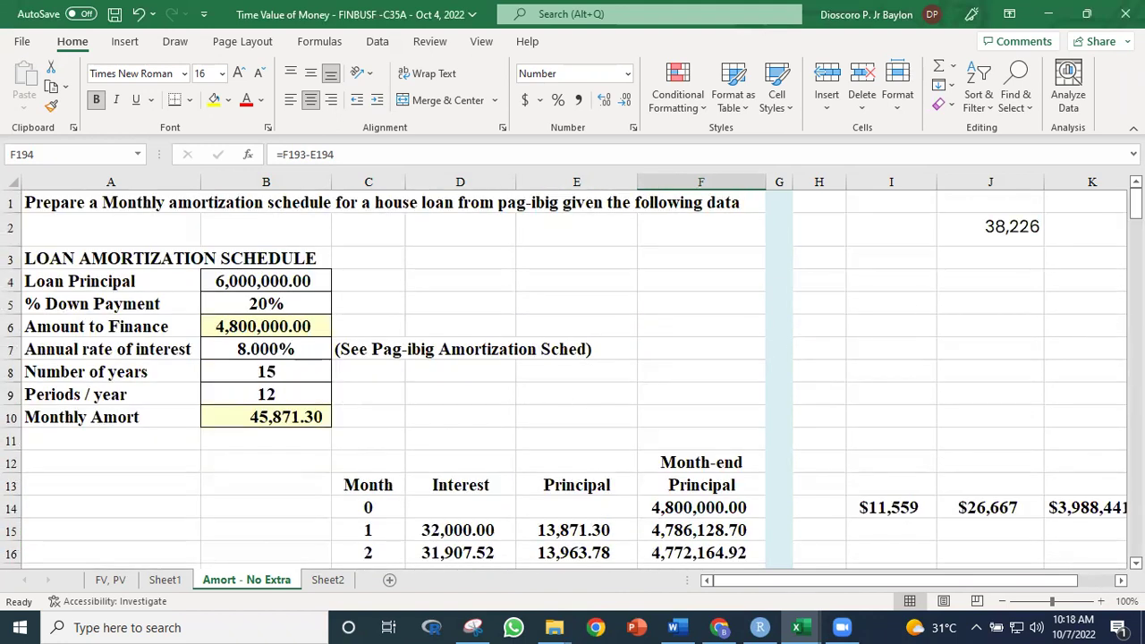
scroll(292, 373, down, 2)
scroll(292, 373, up, 2)
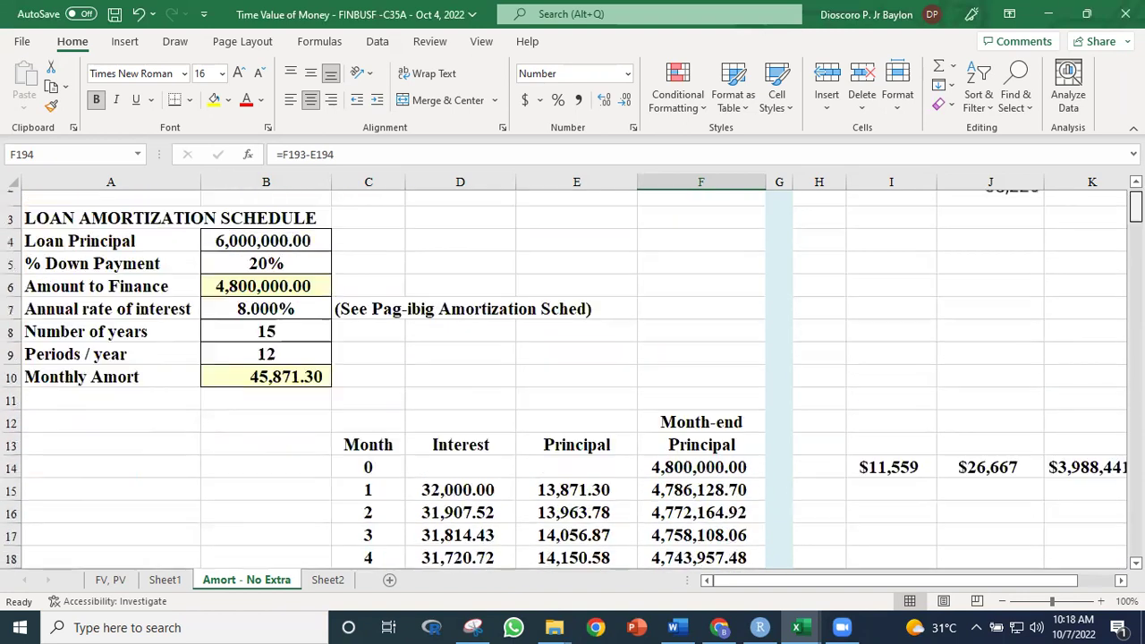
click(267, 338)
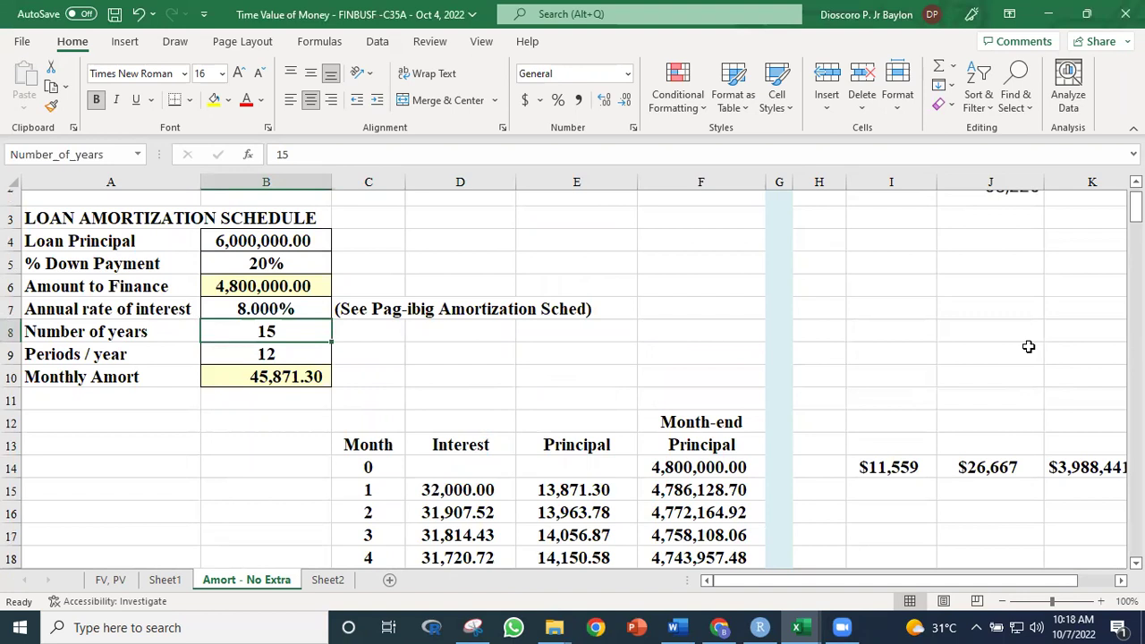
text(1)
key(Tab)
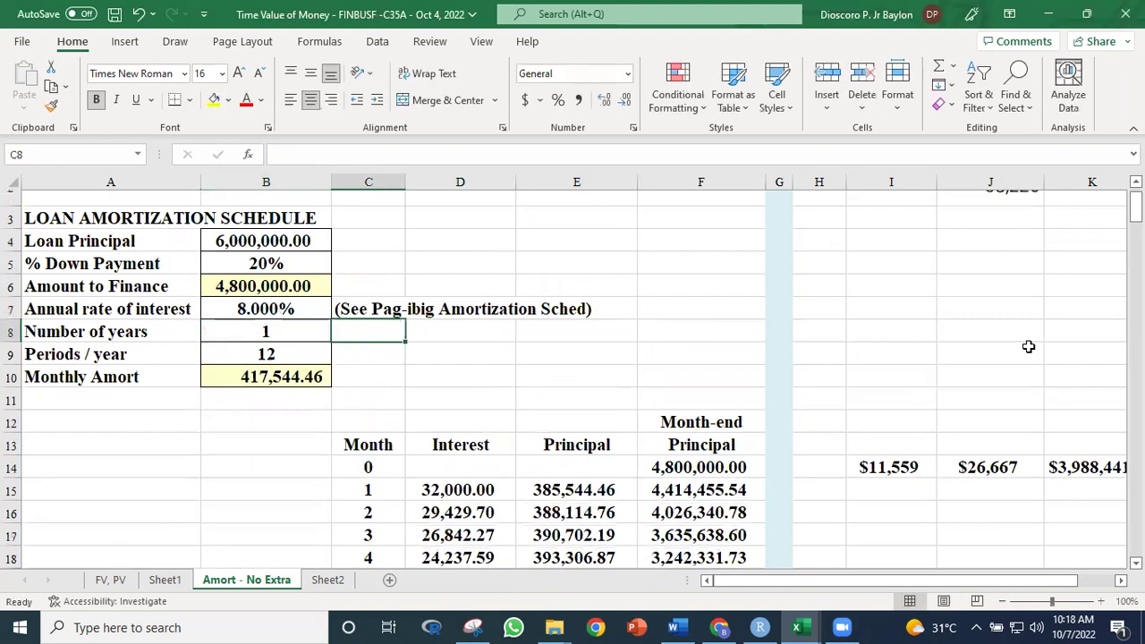
Step: Set the Number of years in B8 to 10
key(Left)
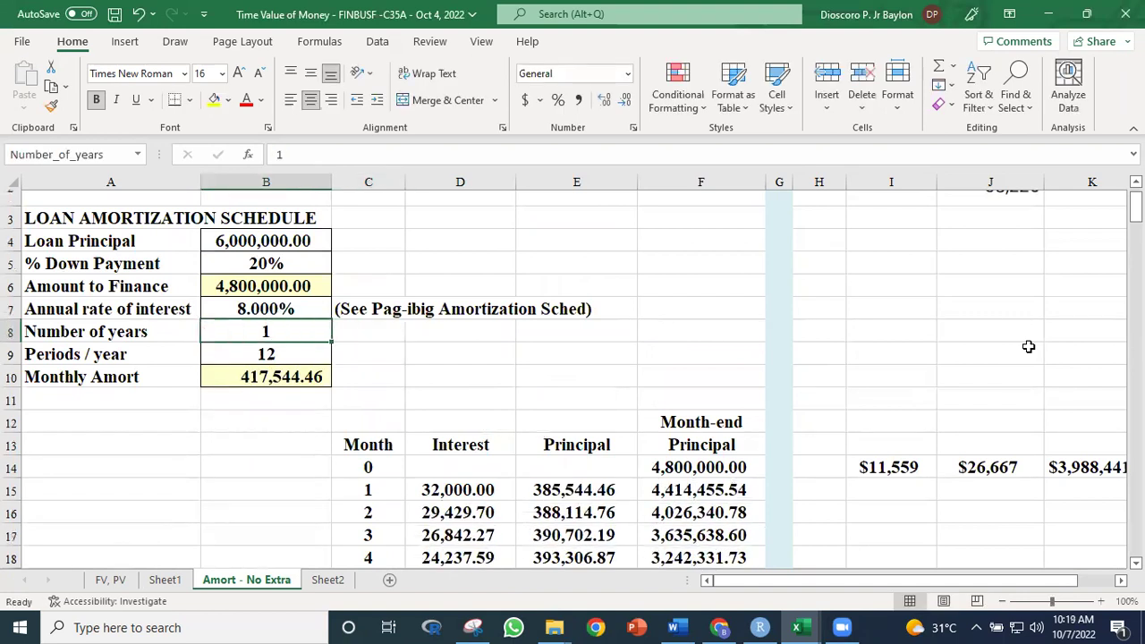
text(10)
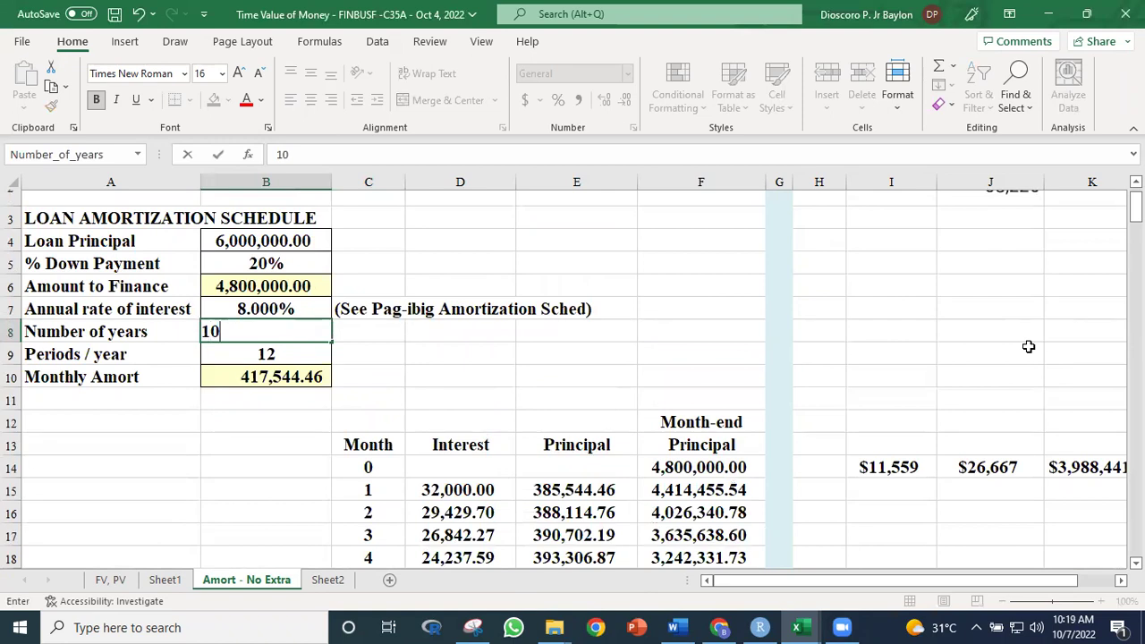
key(Return)
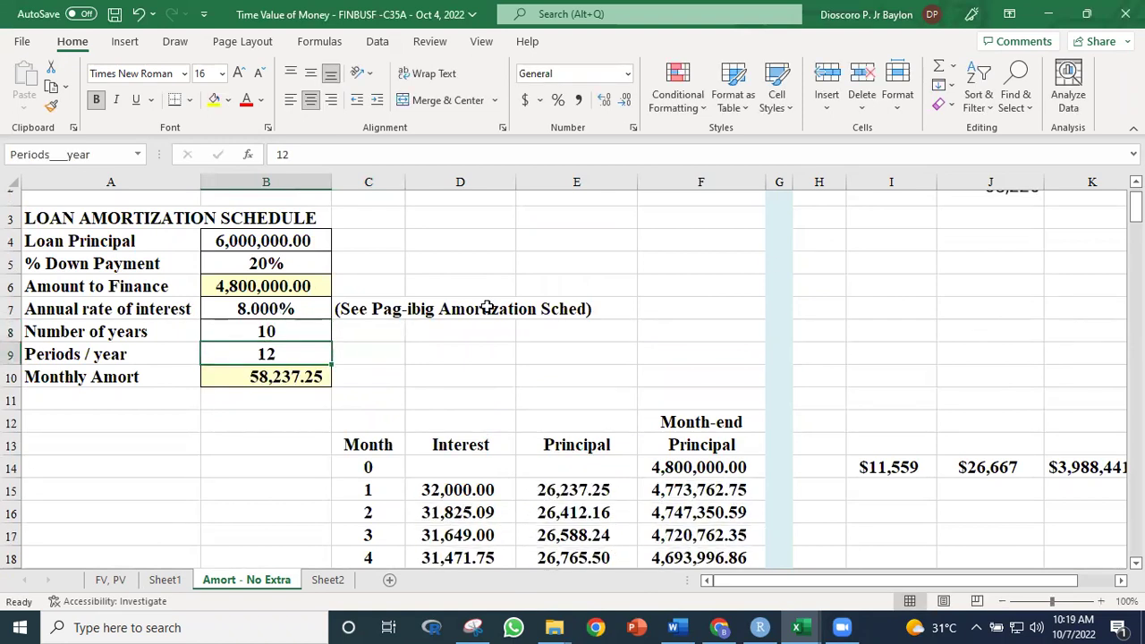
Step: Examine the schedule's month-120 row and the rows for months 121 to 180 that extend past the 10-year loan term
scroll(572, 379, down, 20)
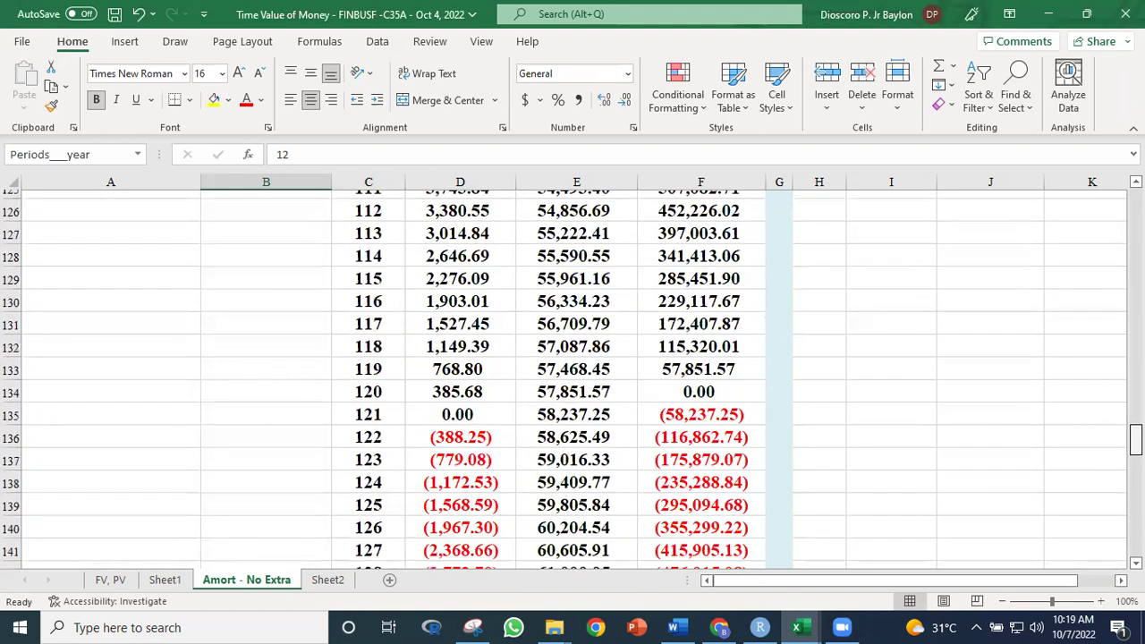
scroll(572, 379, down, 1)
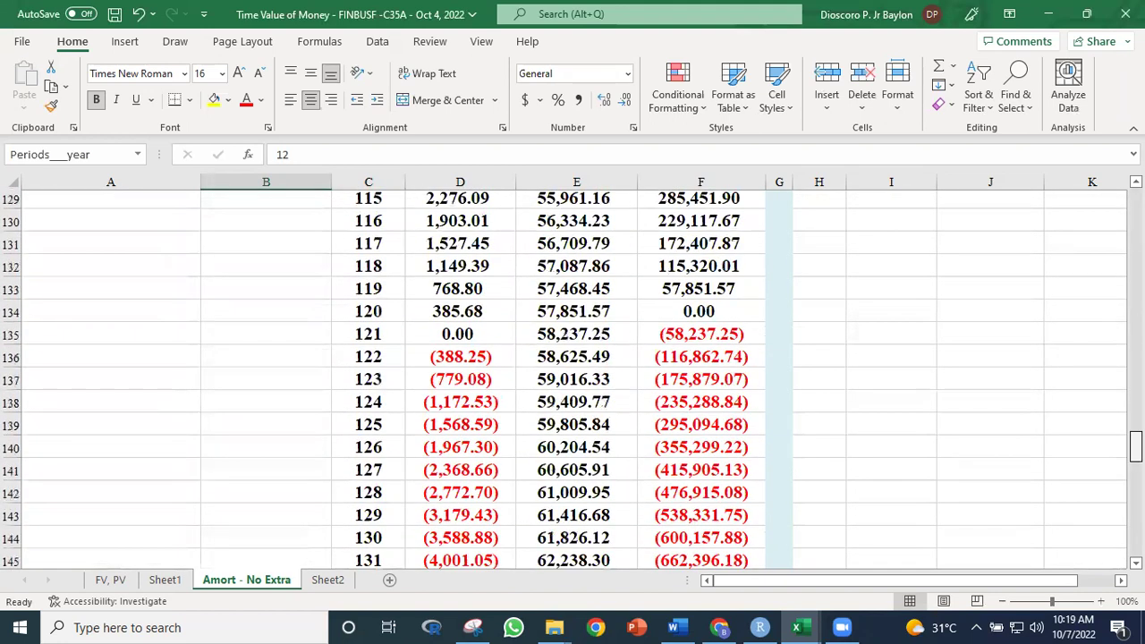
drag(349, 313, 716, 318)
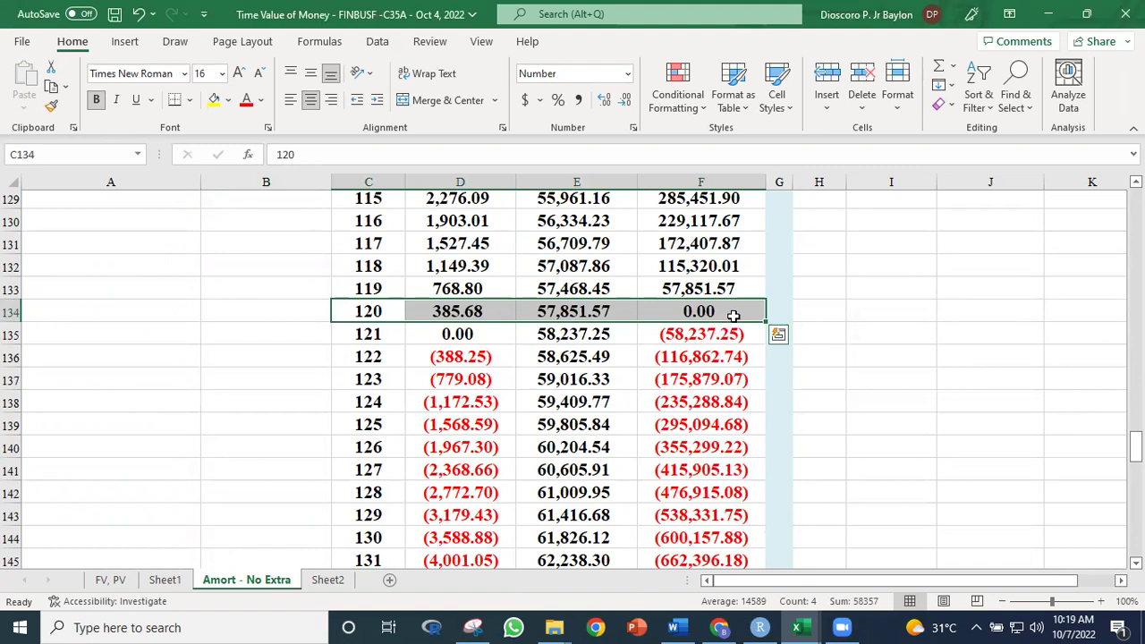
click(734, 313)
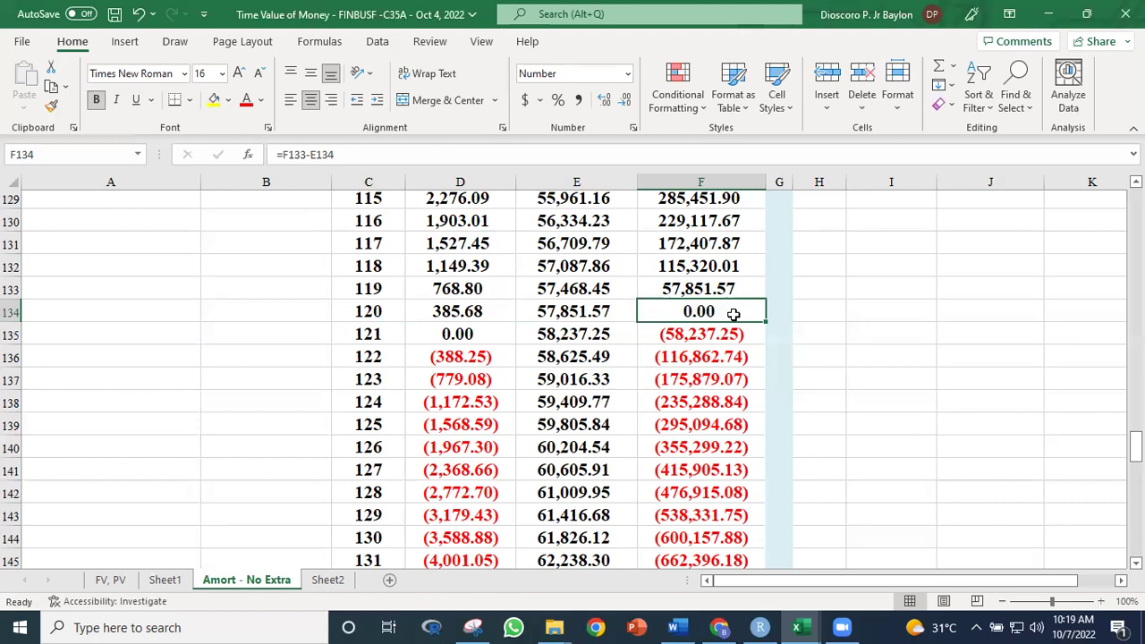
drag(374, 335, 703, 503)
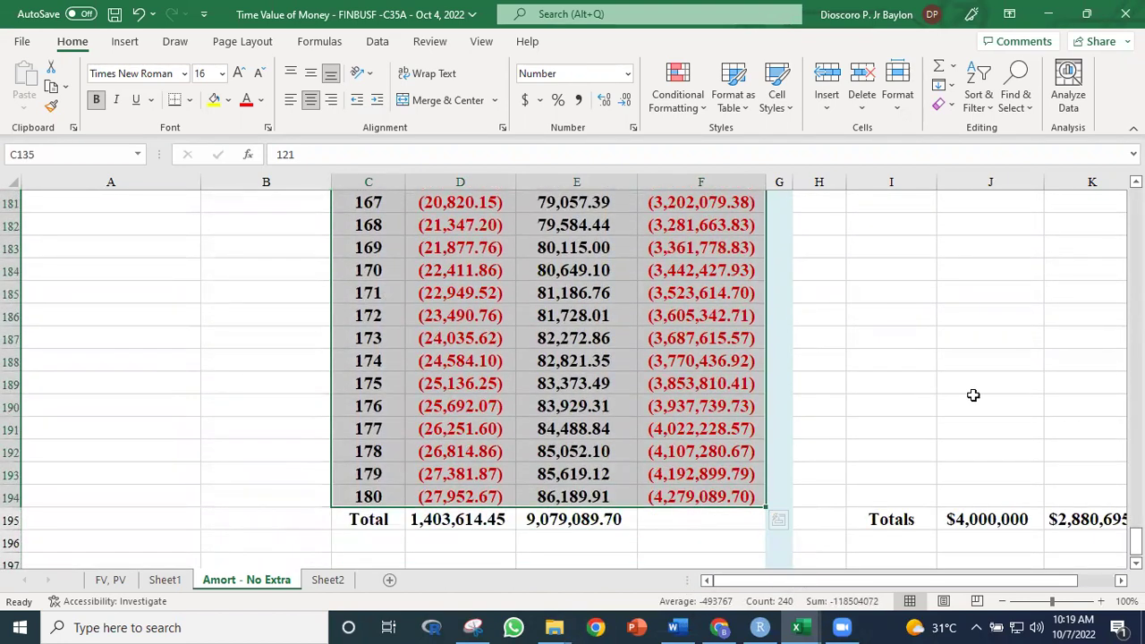
scroll(573, 376, up, 10)
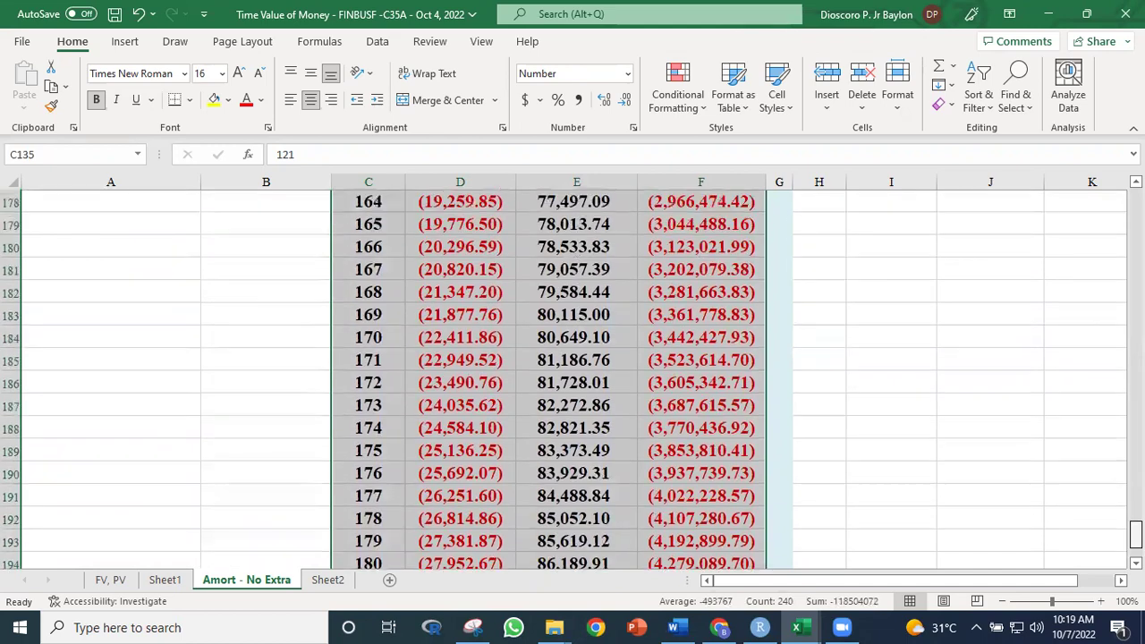
scroll(572, 376, up, 8)
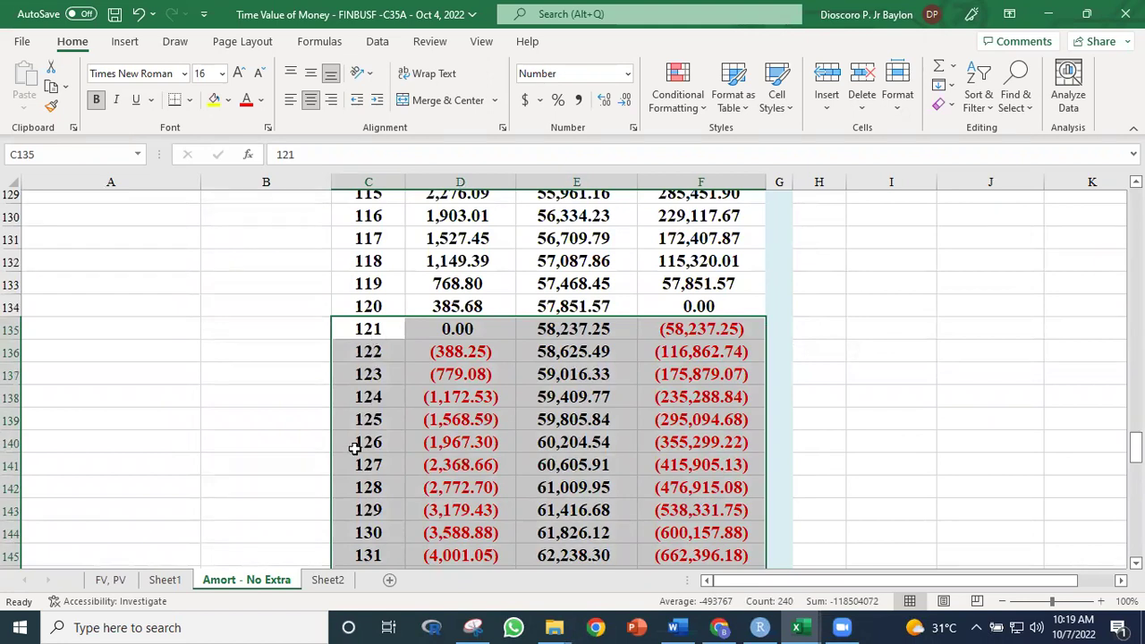
click(894, 417)
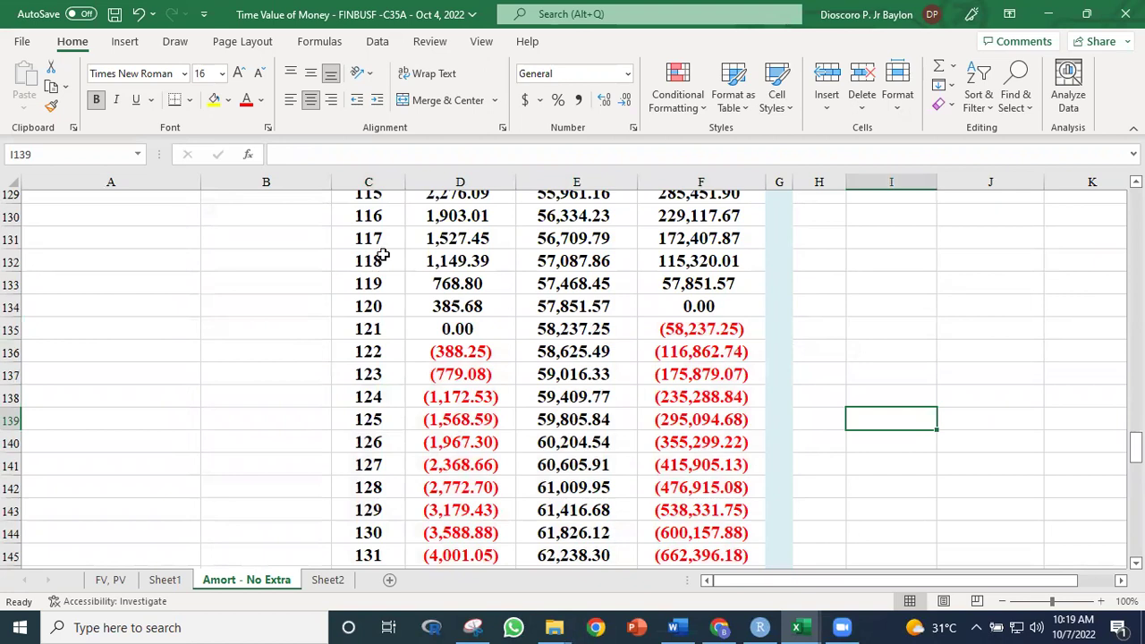
click(380, 307)
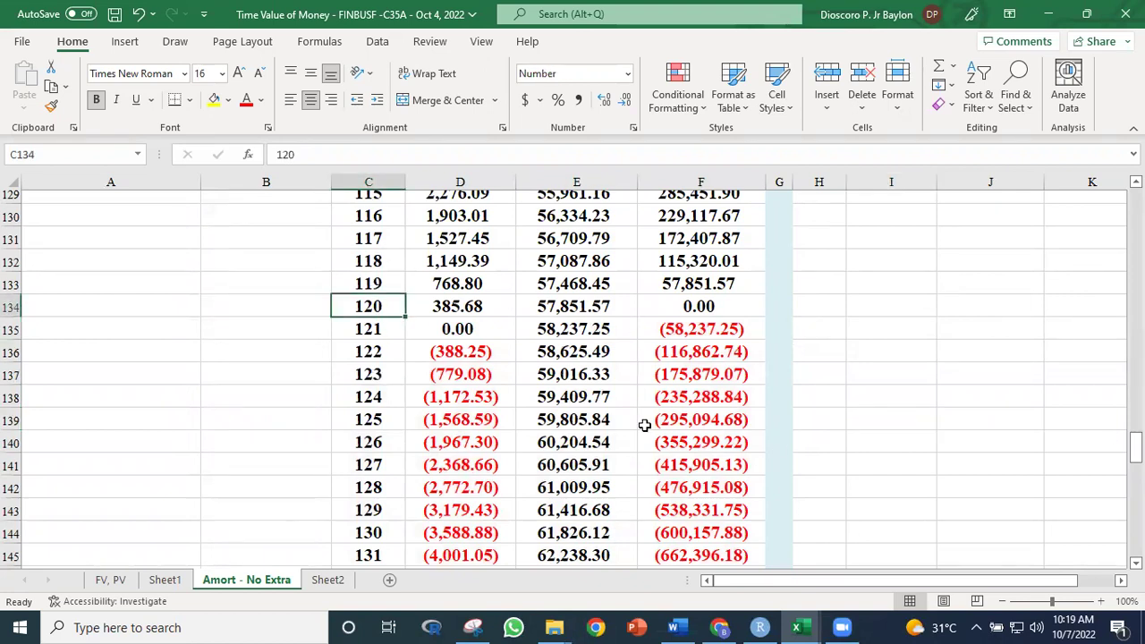
click(1034, 424)
scroll(572, 376, down, 1)
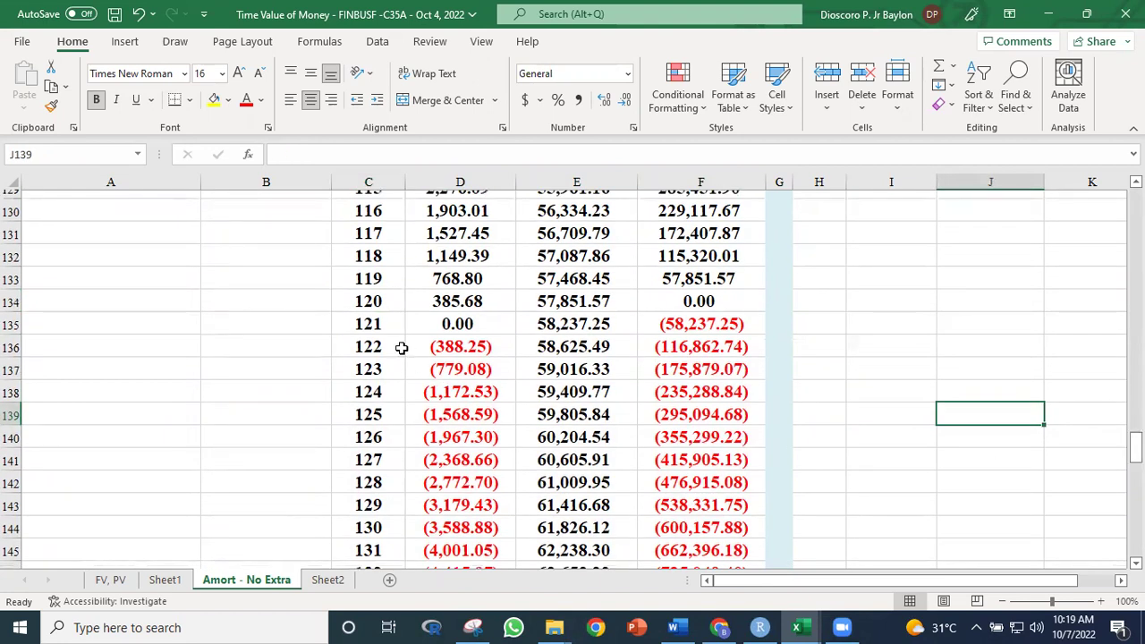
click(367, 304)
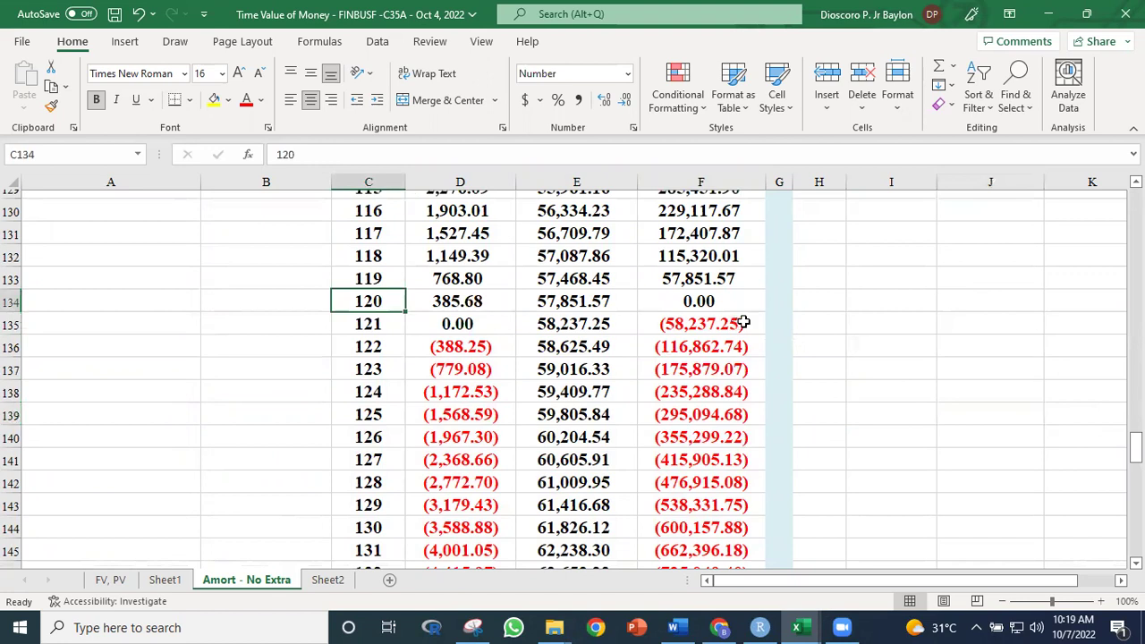
drag(373, 328, 688, 517)
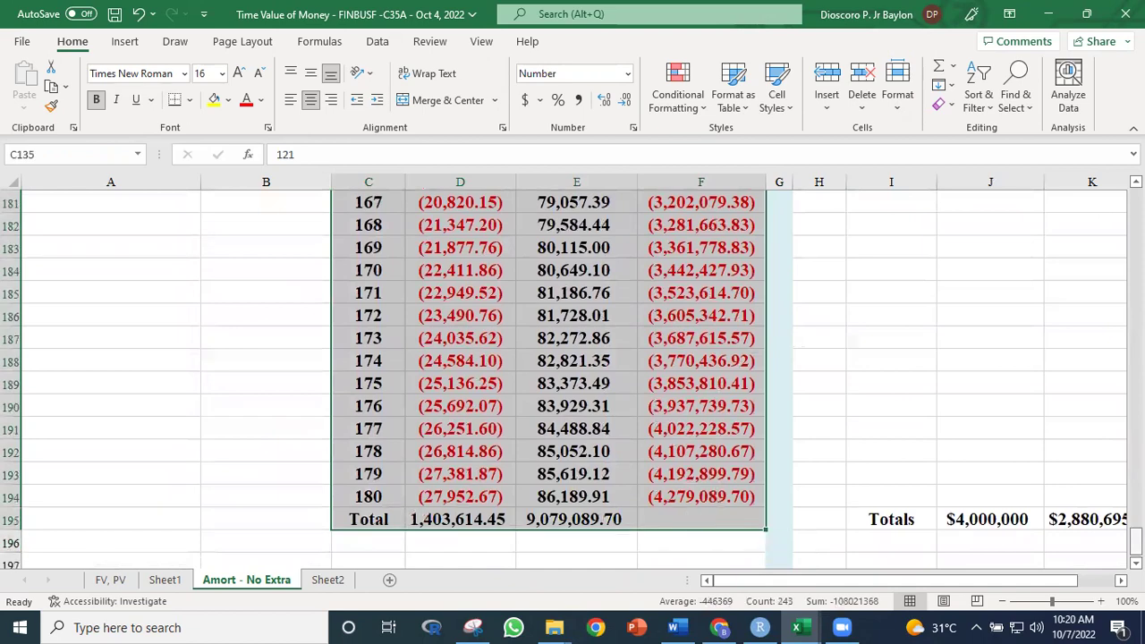
scroll(549, 375, up, 15)
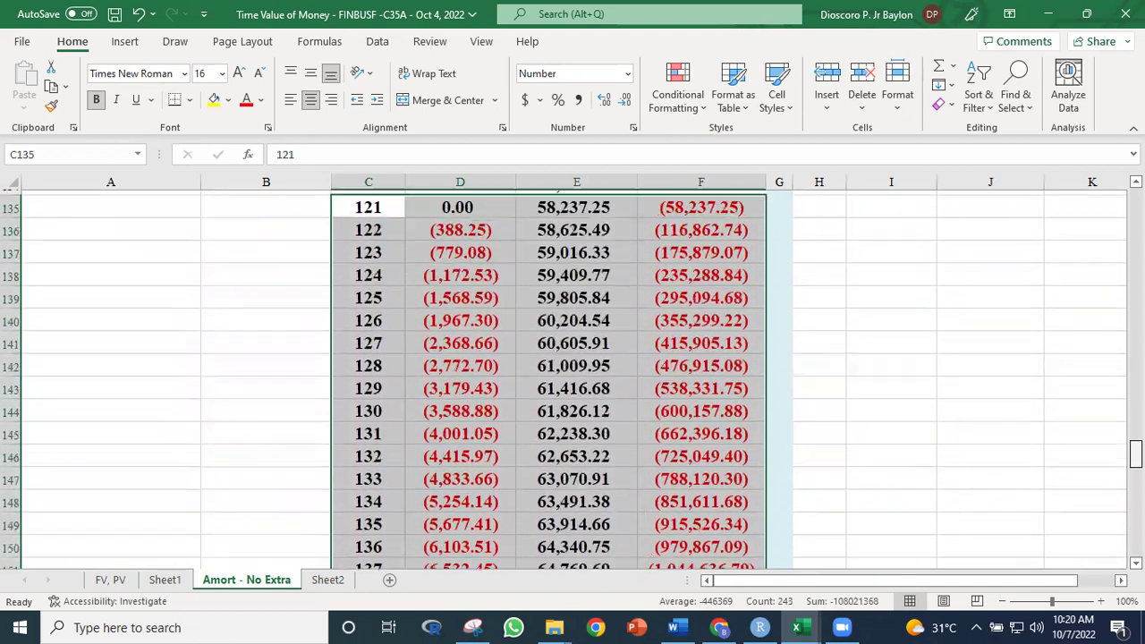
scroll(549, 376, up, 3)
click(996, 379)
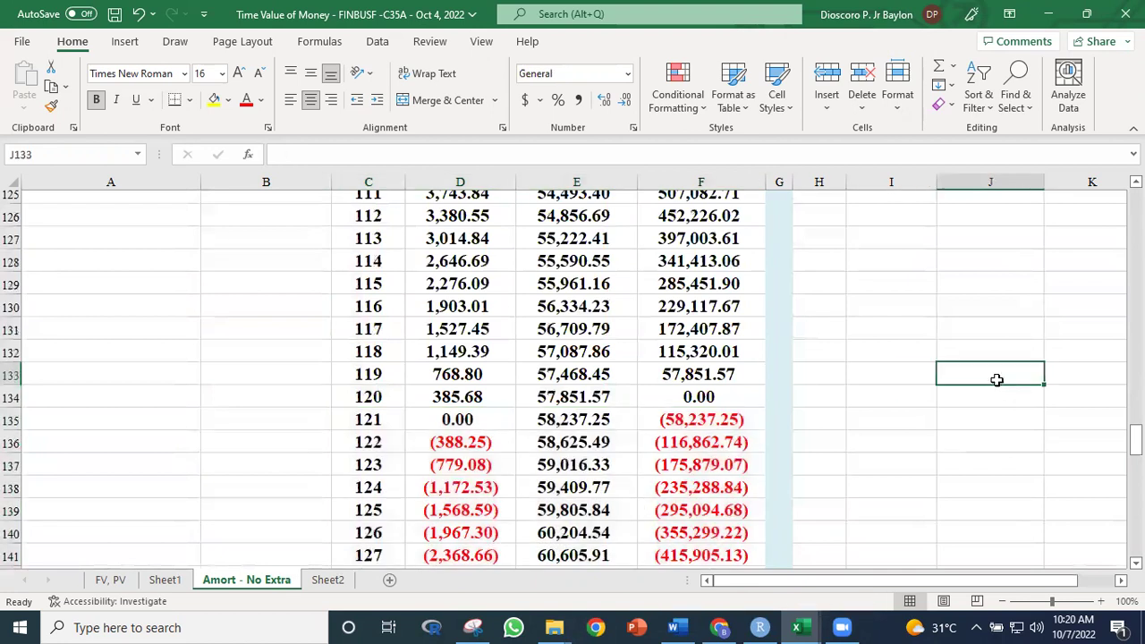
Step: Undo the test changes to the Number of years and Loan Principal, back to 15 years and 5,000,000
scroll(547, 363, up, 20)
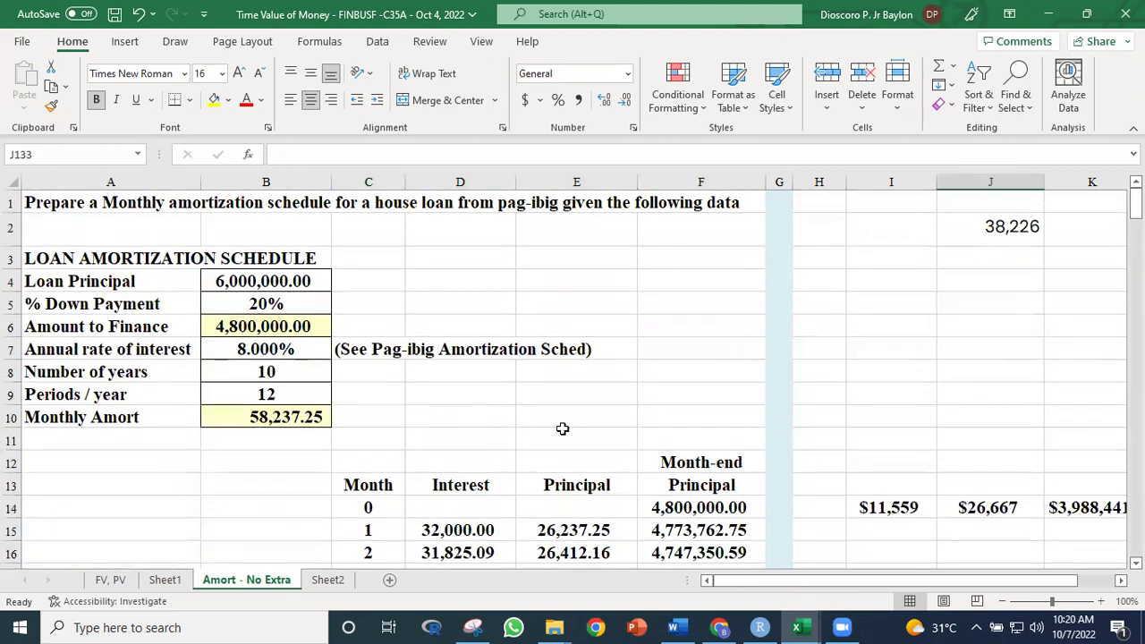
key(ctrl+z)
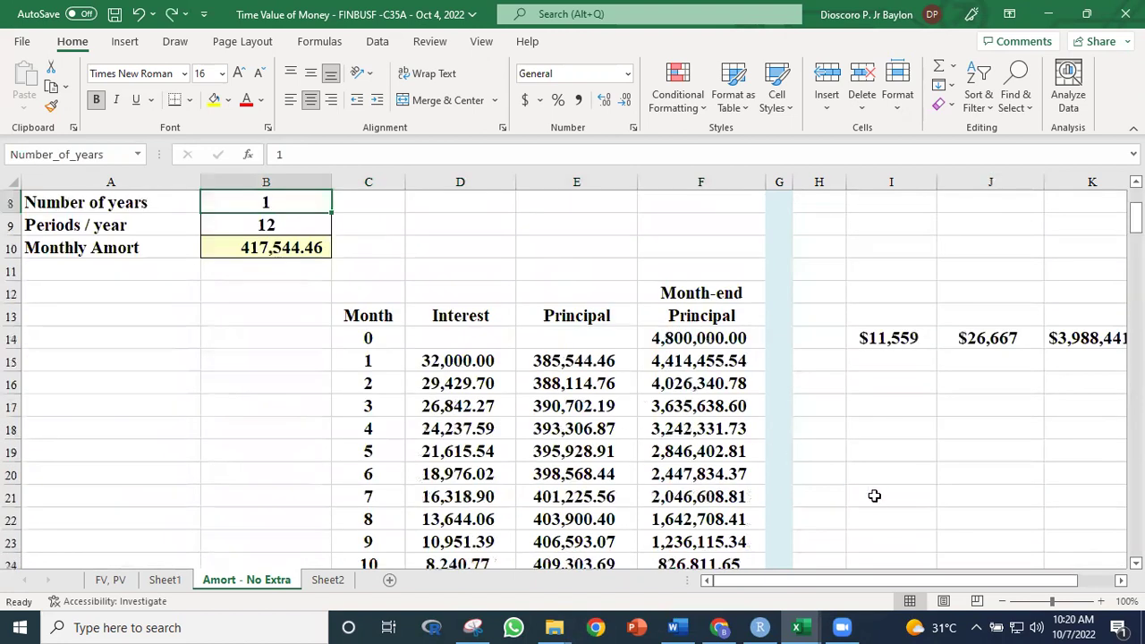
key(ctrl+z)
scroll(581, 285, up, 3)
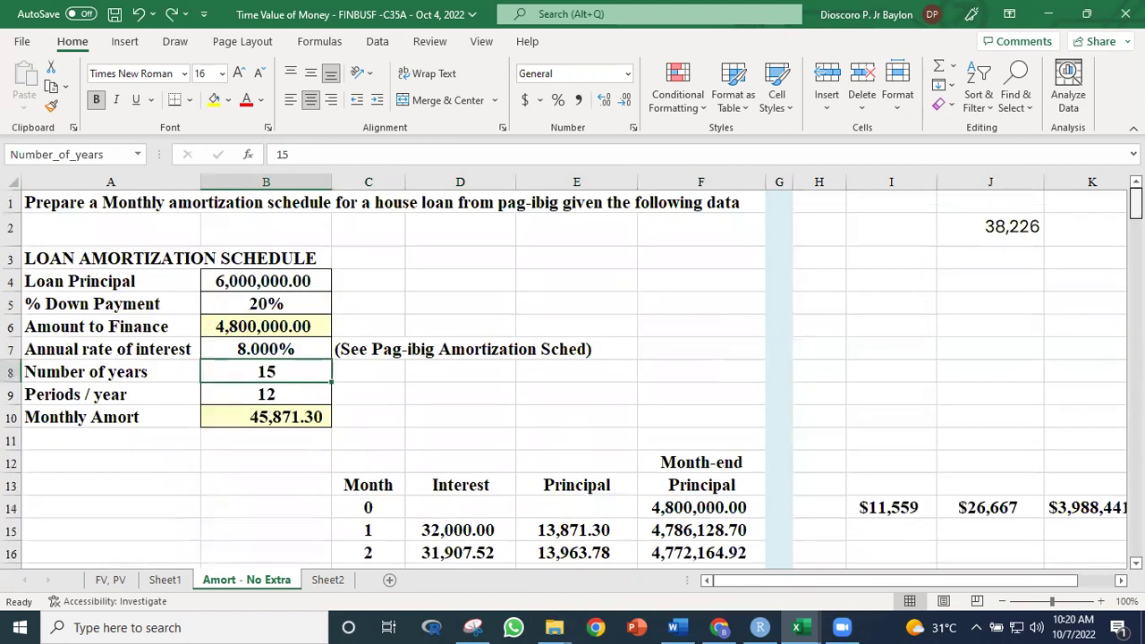
key(ctrl+z)
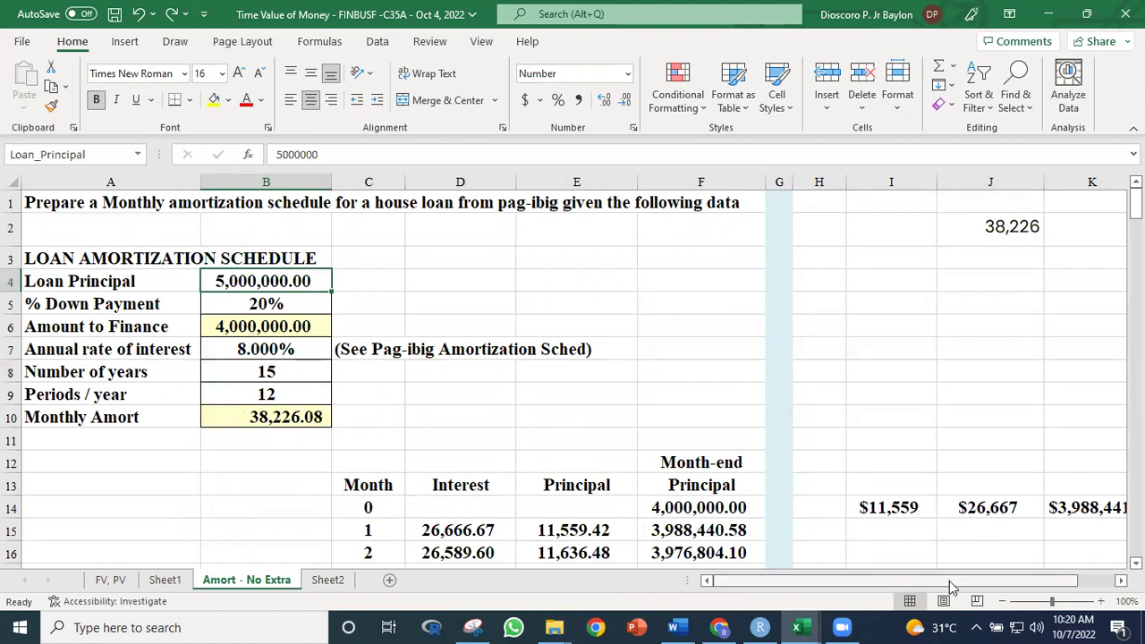
Step: Clear the copied calculator figures from I2:K14 beside the schedule
drag(952, 587, 988, 588)
drag(797, 220, 1009, 506)
key(Delete)
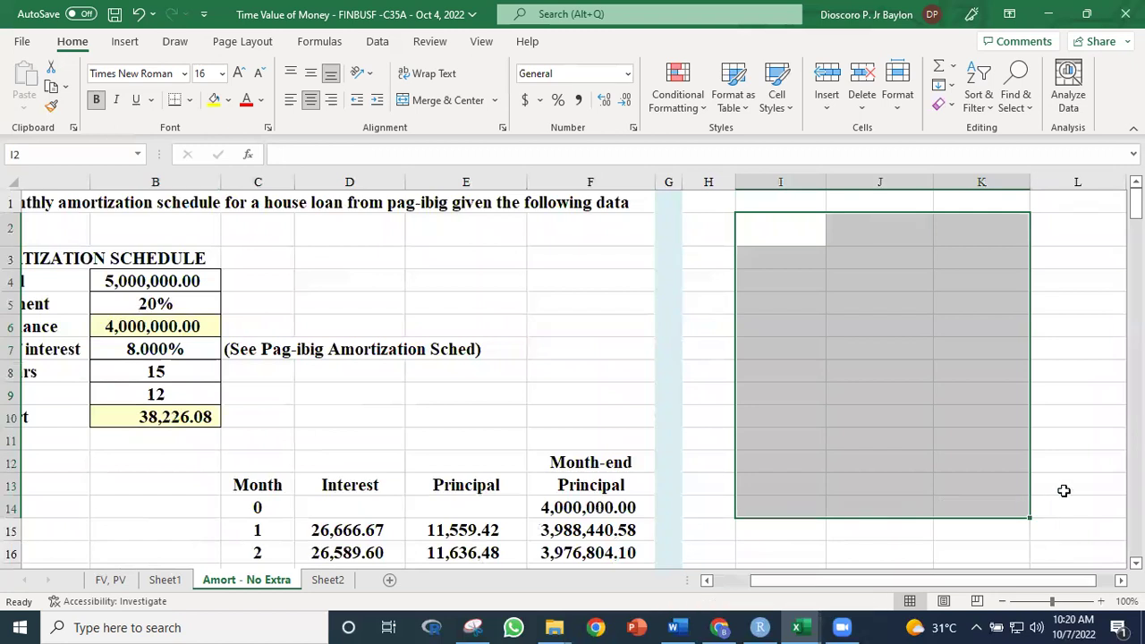
click(1011, 456)
Step: Switch to Chrome to review the mortgage calculator's yearly principal and interest chart, and return to the Time Value of Money workbook in Excel
key(alt+Tab)
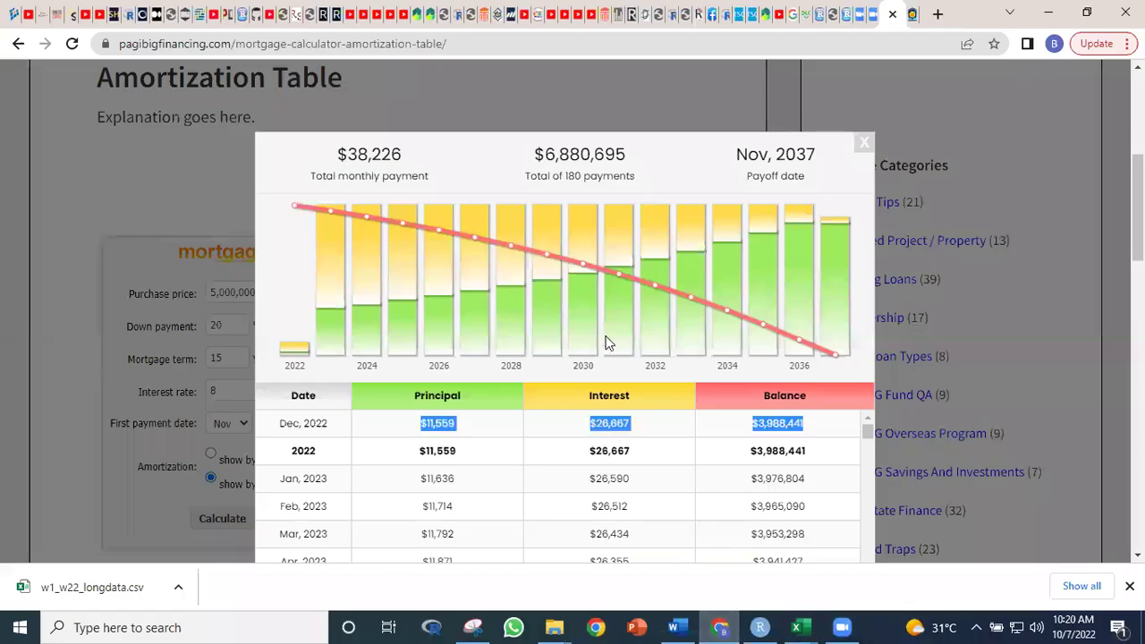
mouse_move(312, 347)
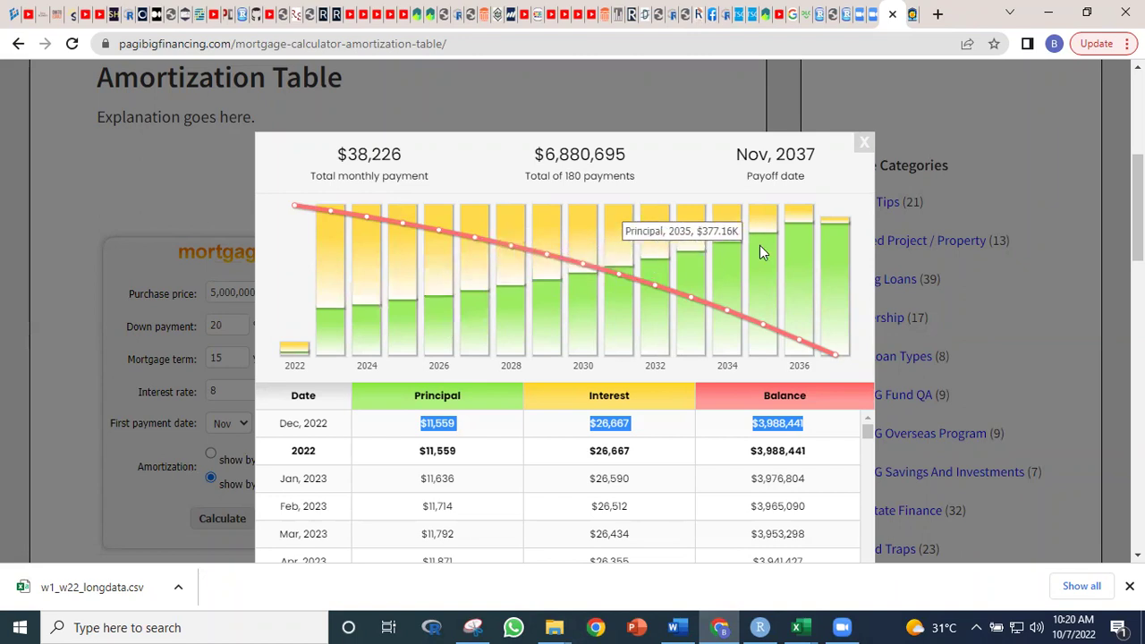
click(801, 627)
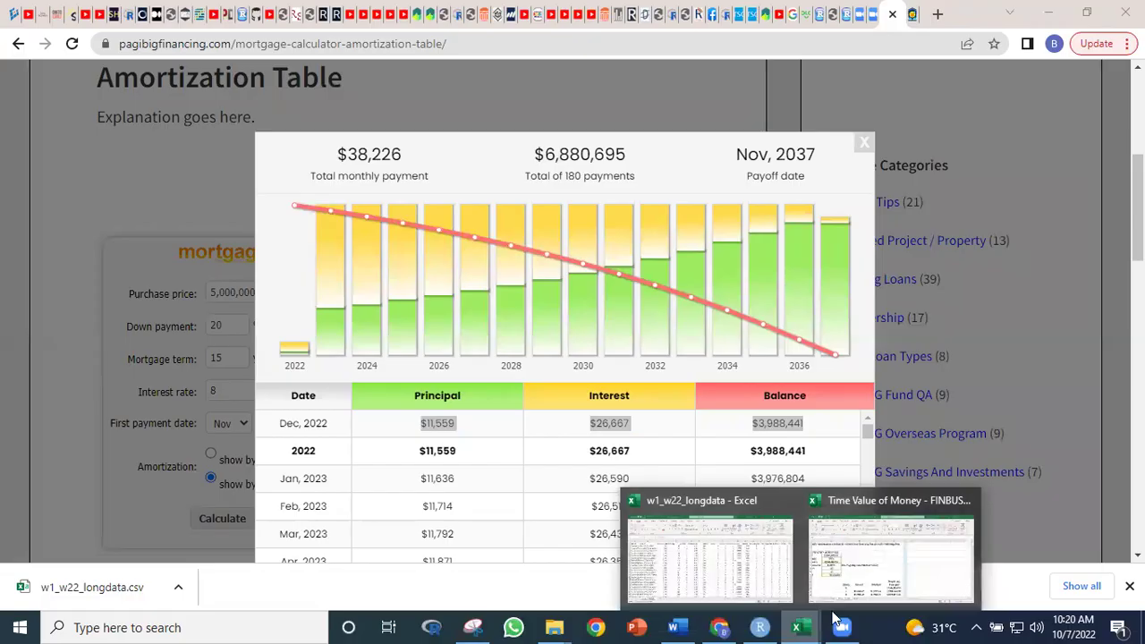
click(881, 553)
Step: Enter the heading Year in I6, with 2022 in I7 and 2023 in I8
click(926, 321)
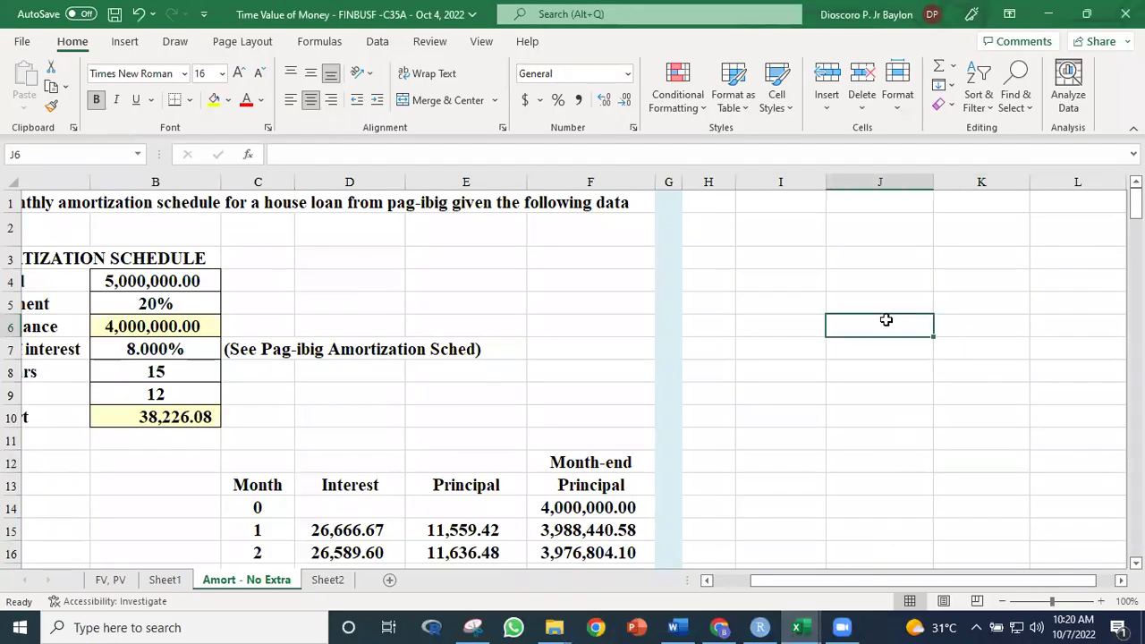
click(802, 333)
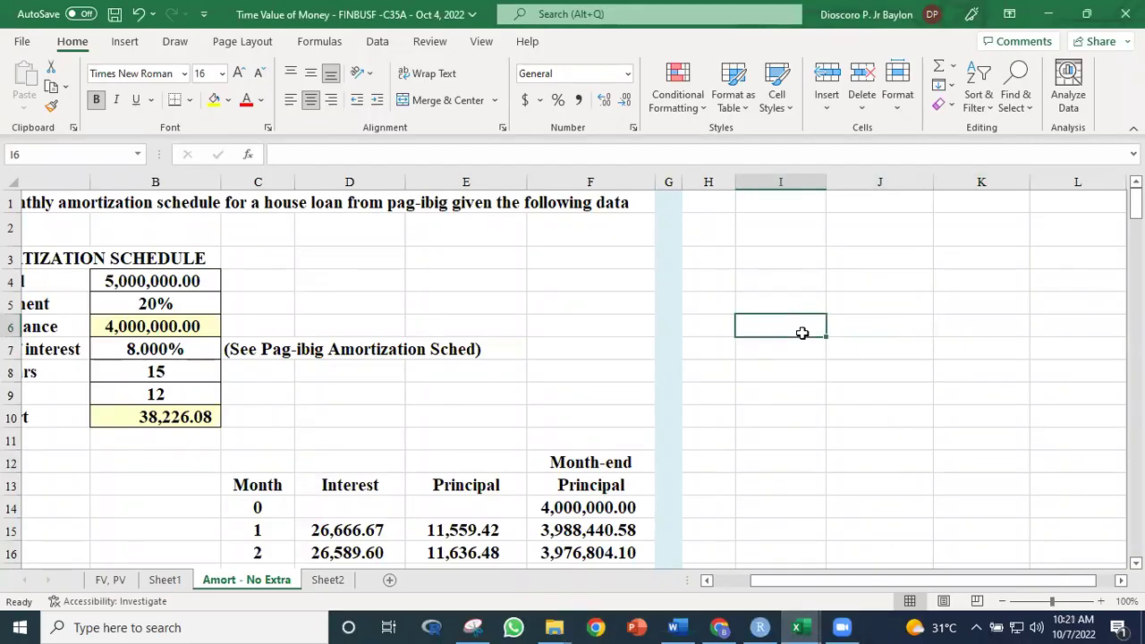
text(Yea)
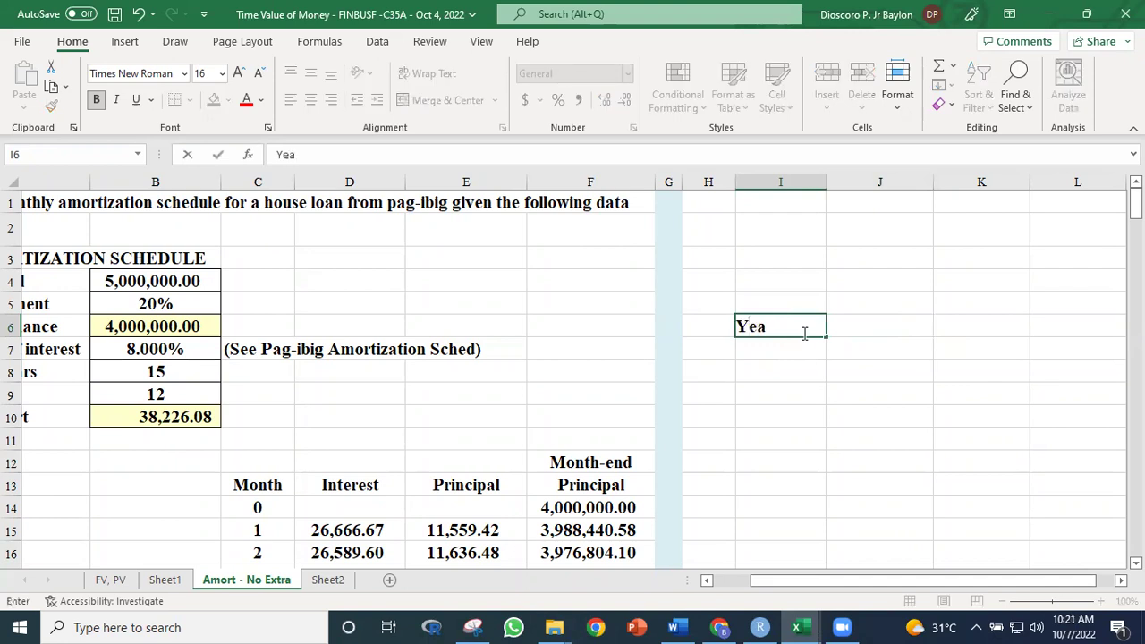
text(r)
key(Return)
text(2022)
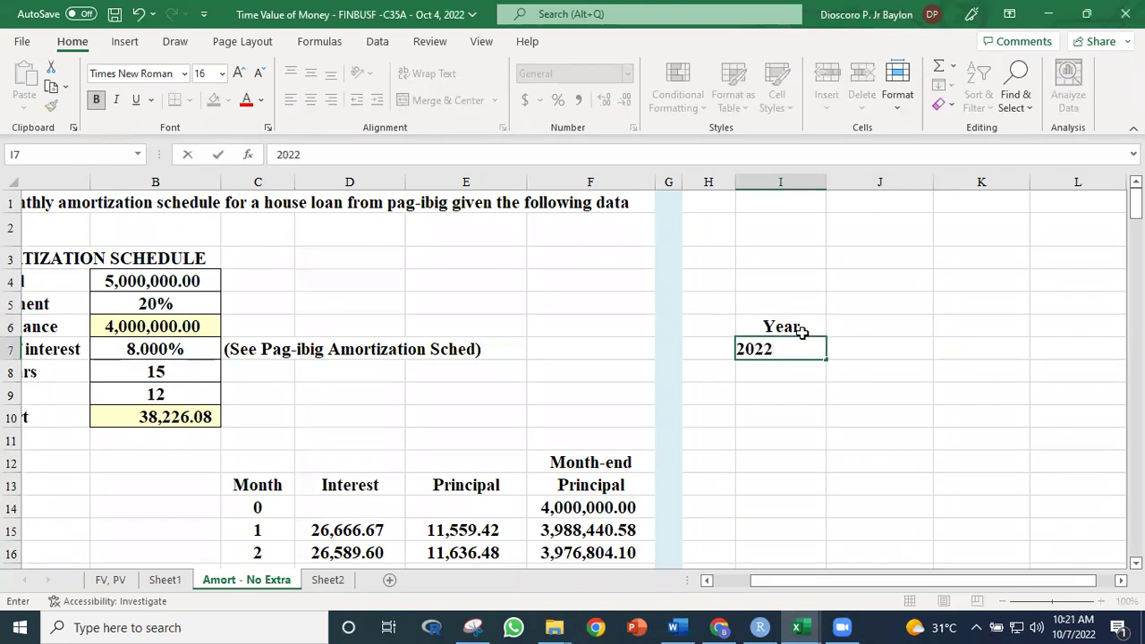
key(Return)
text(2023)
key(Return)
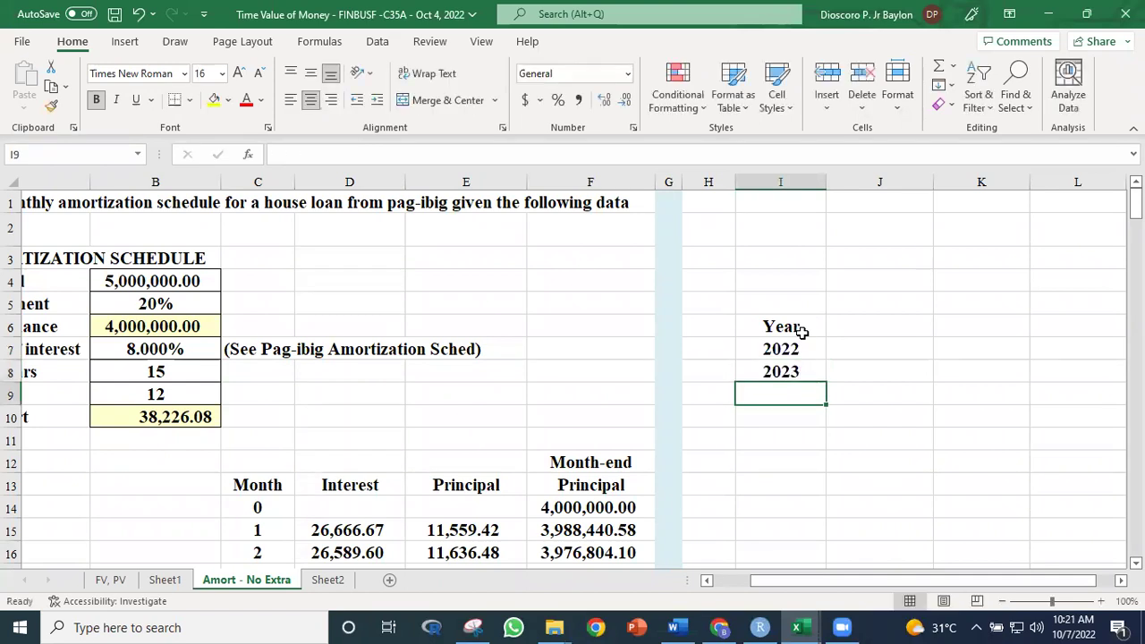
Step: Select the first year, 2022, in I7
click(794, 352)
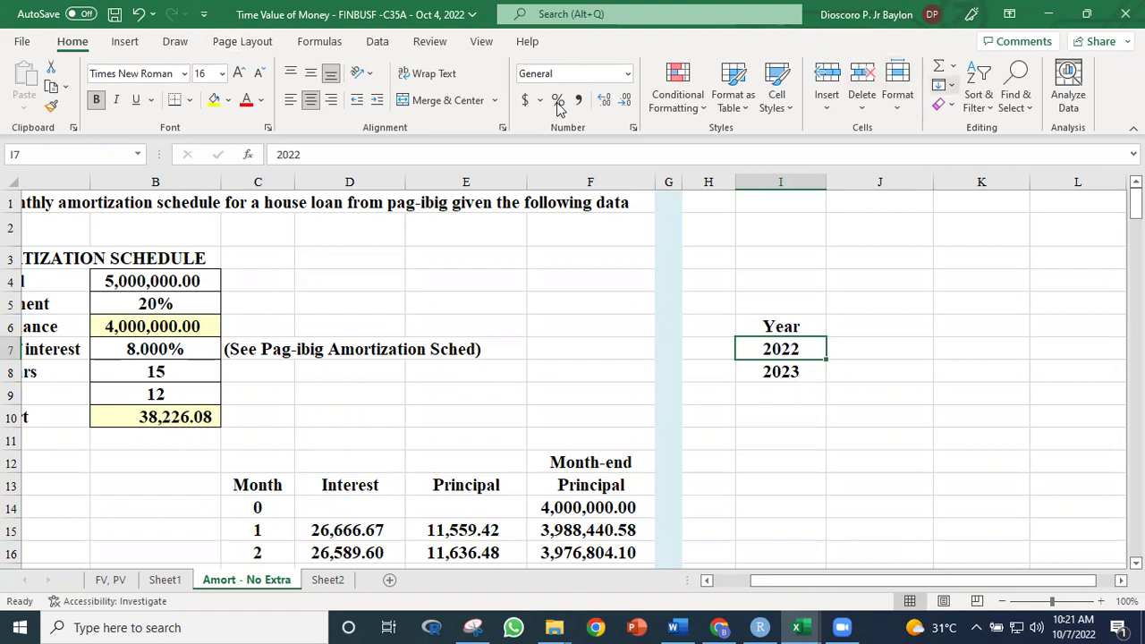
Step: Fill a linear series down the Year column from 2022 in I7, with step value 1 and stop value 2037
key(alt+h)
key(f)
key(i)
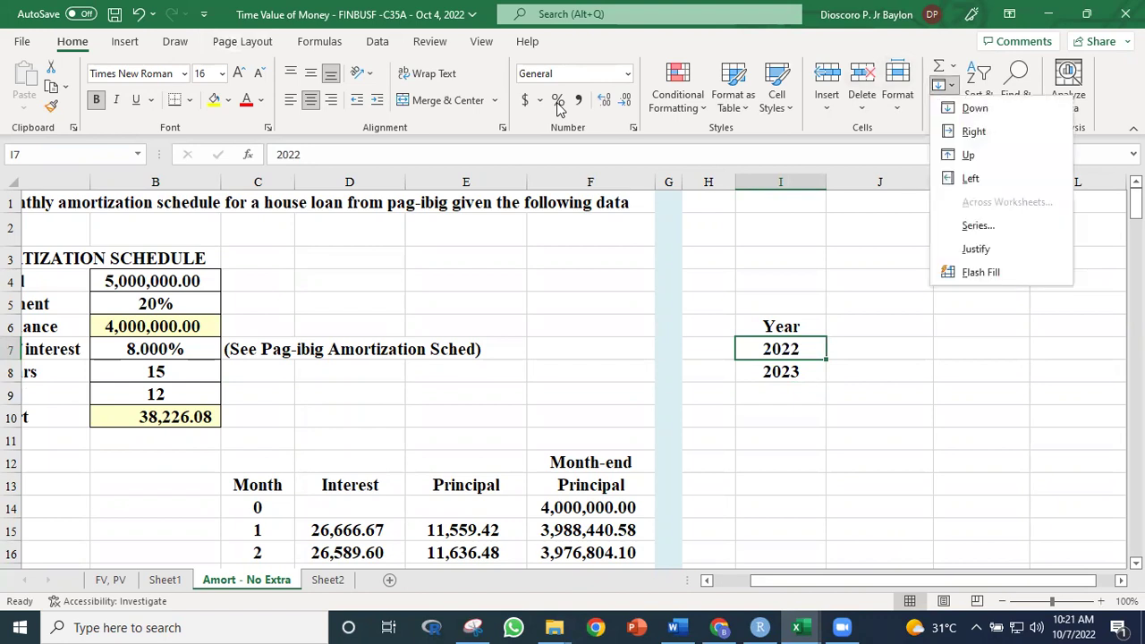
click(976, 228)
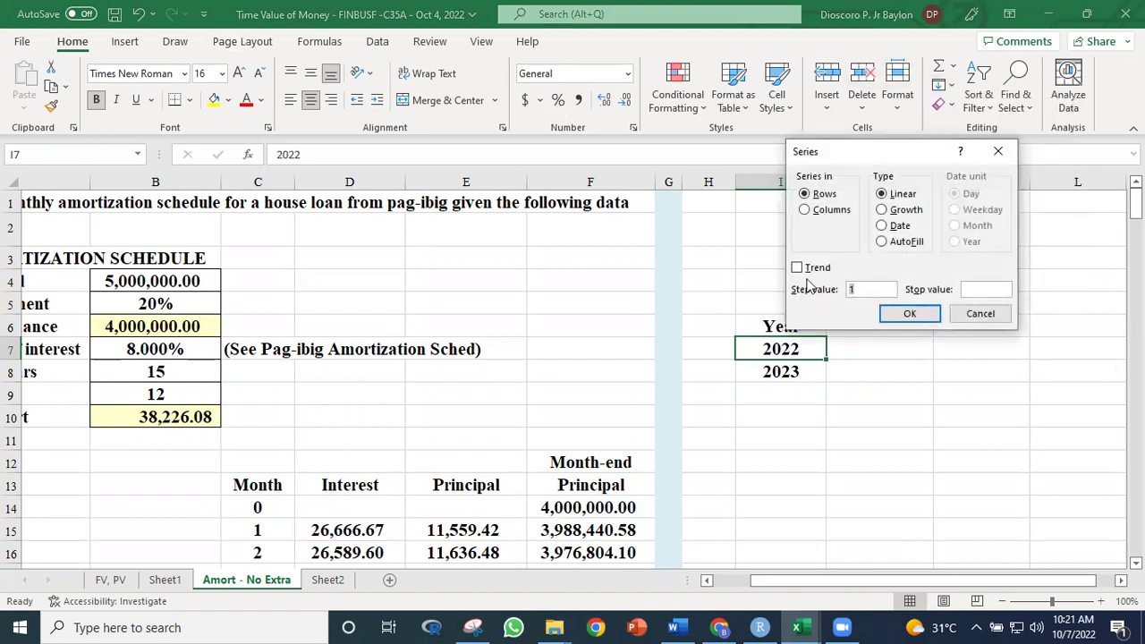
click(805, 209)
click(990, 289)
click(910, 314)
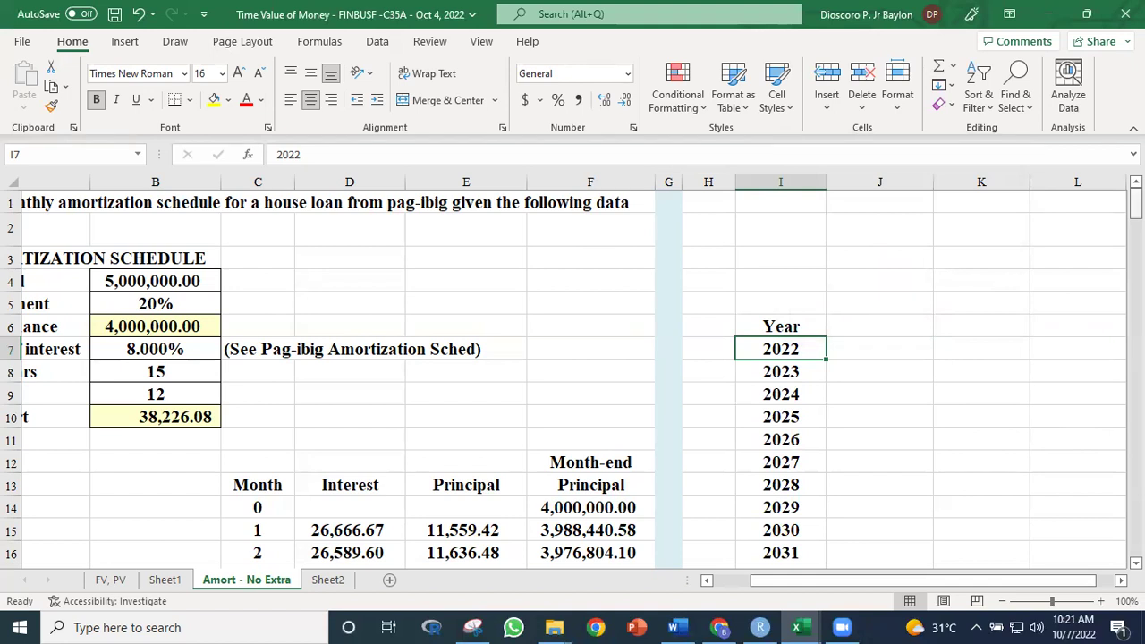
Step: Add the headings Interest in J6 and Principal in K6 beside the Year heading
scroll(572, 376, down, 4)
scroll(573, 375, up, 2)
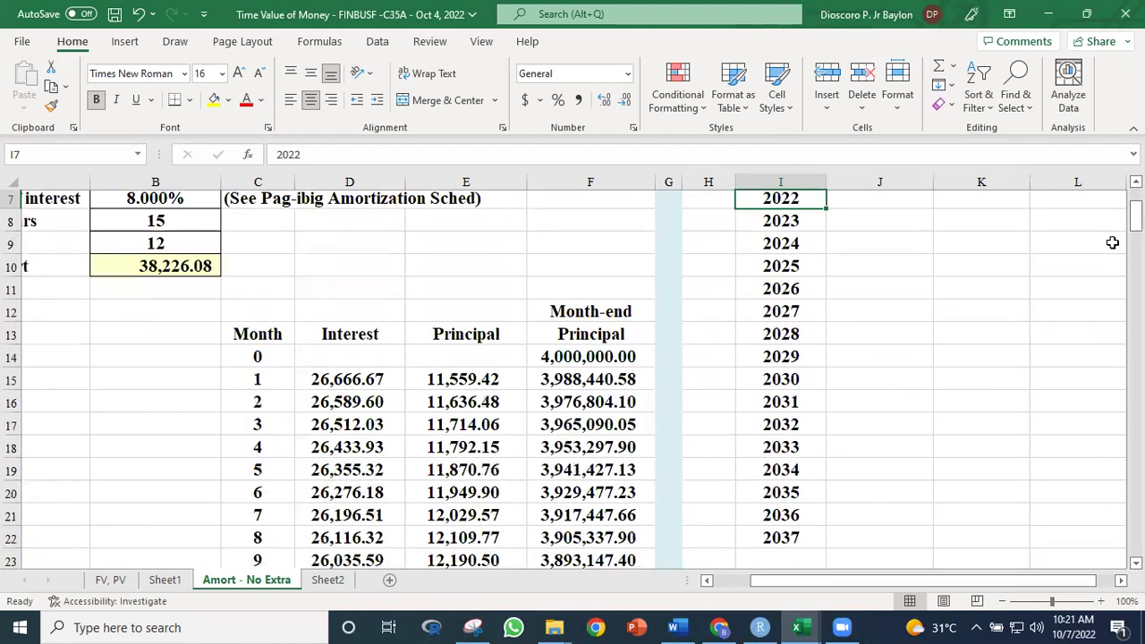
scroll(1136, 215, up, 2)
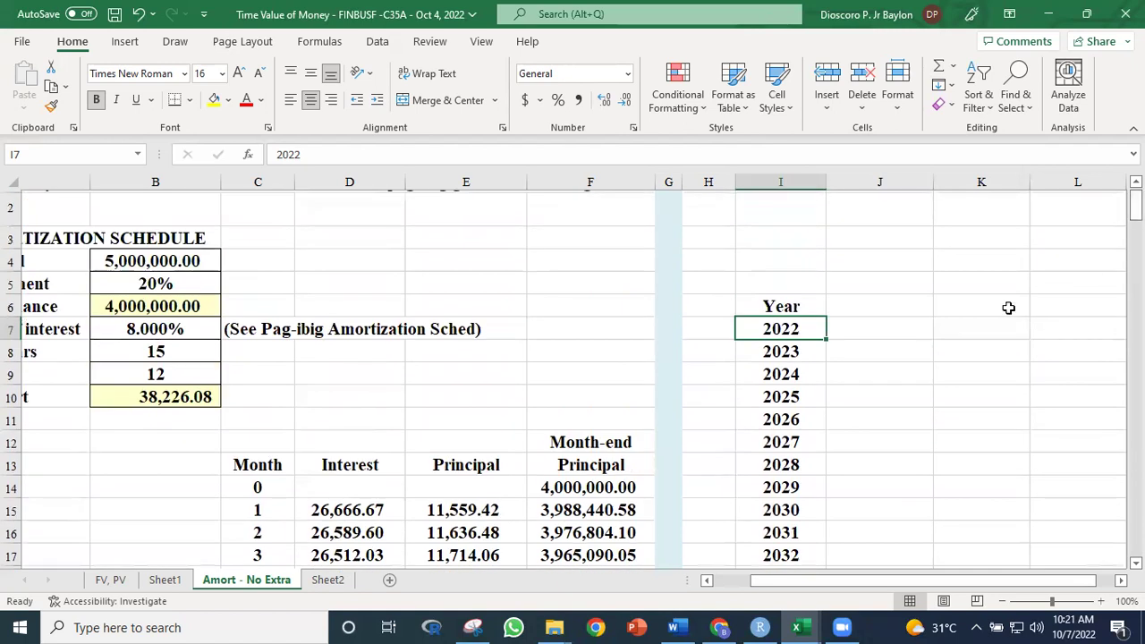
click(844, 306)
text(Interest)
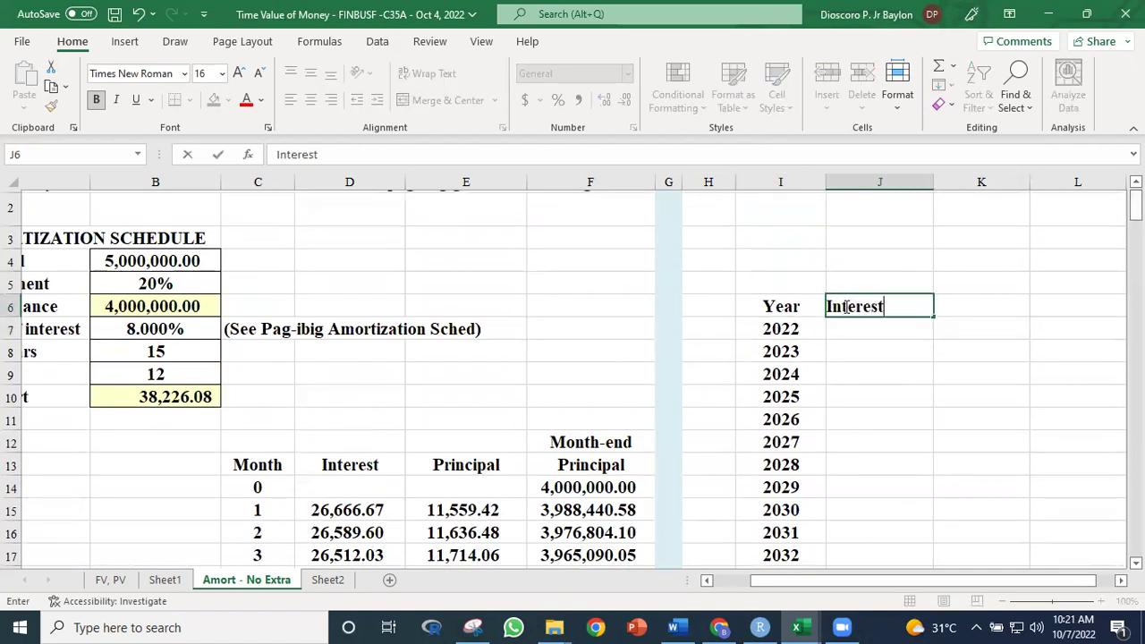
key(Tab)
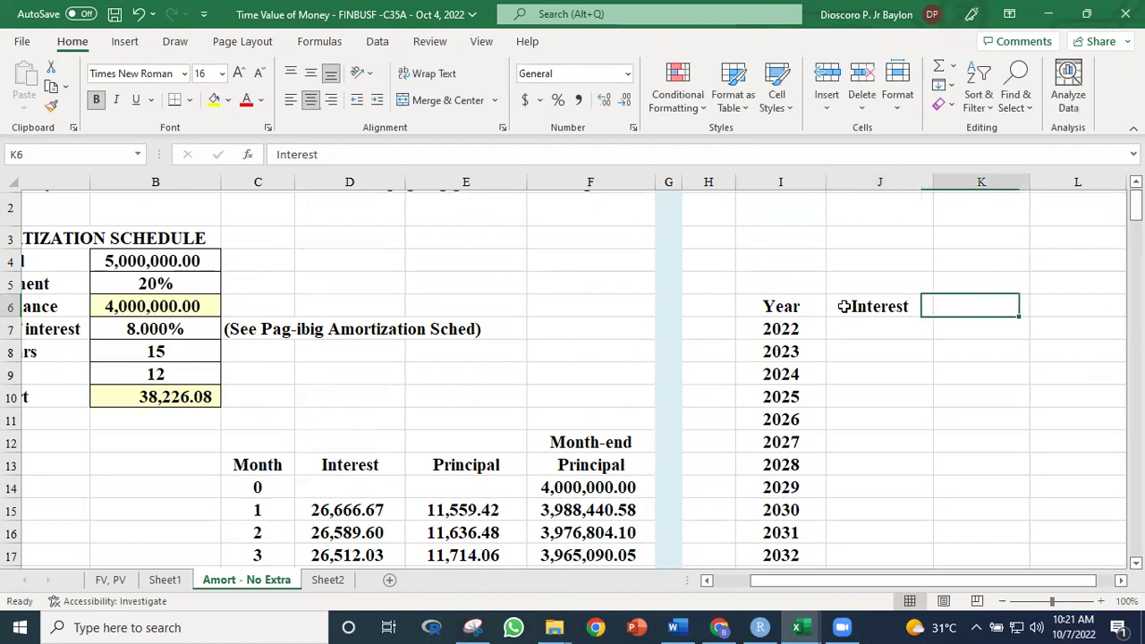
text(Princ)
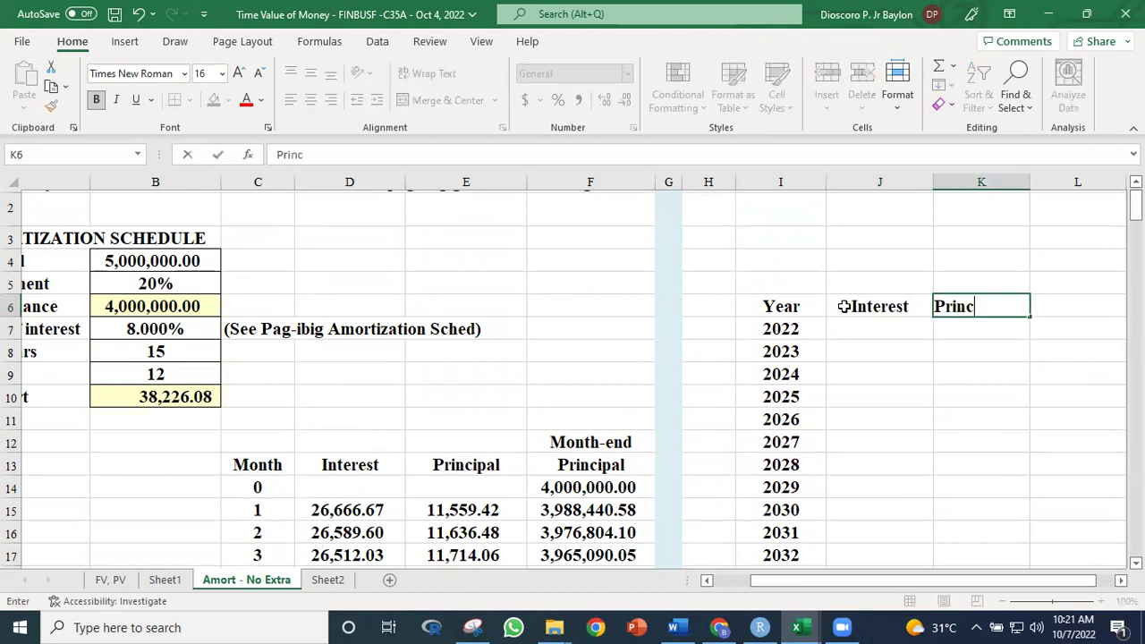
text(ipal)
key(Return)
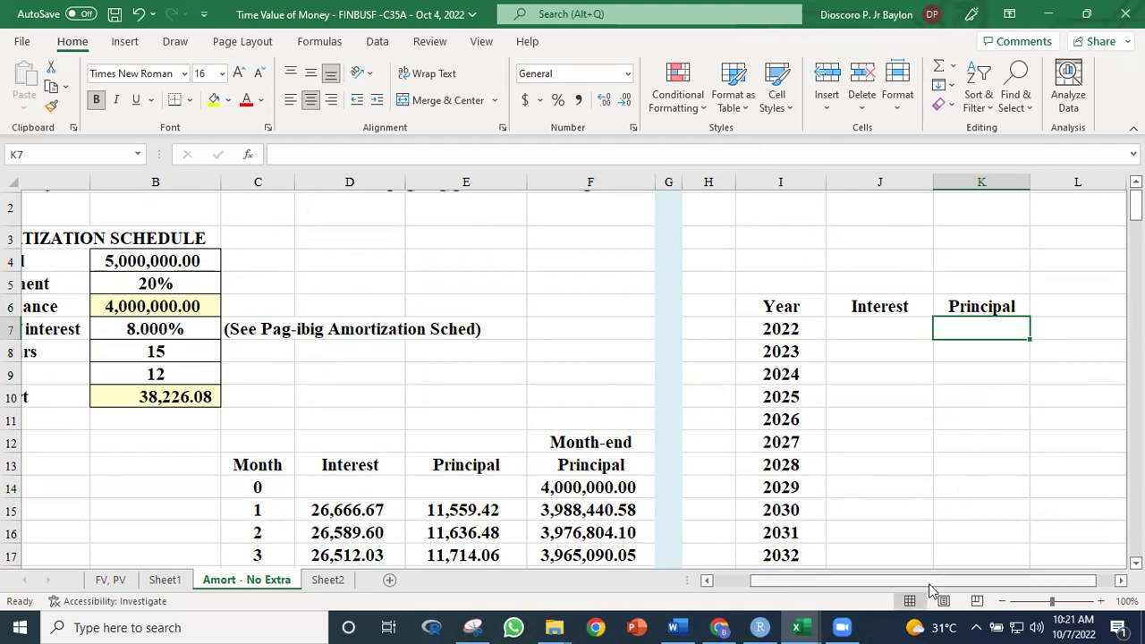
Step: Examine the Month column of the amortization schedule from its heading in C13 down to the Total row
drag(935, 583, 908, 586)
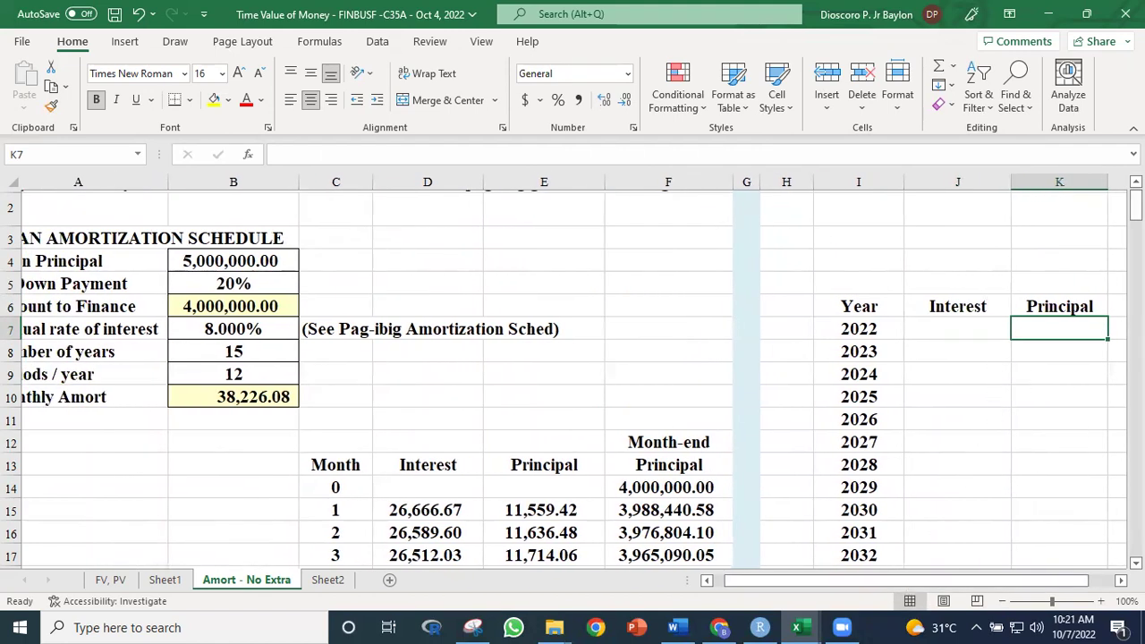
scroll(572, 375, down, 2)
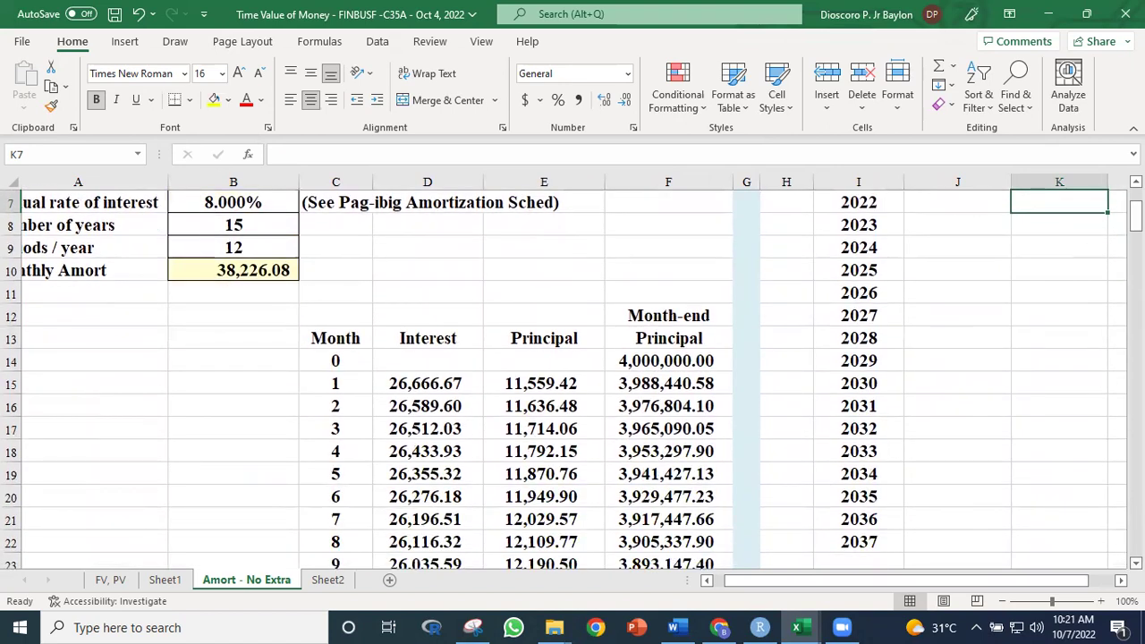
scroll(572, 375, up, 2)
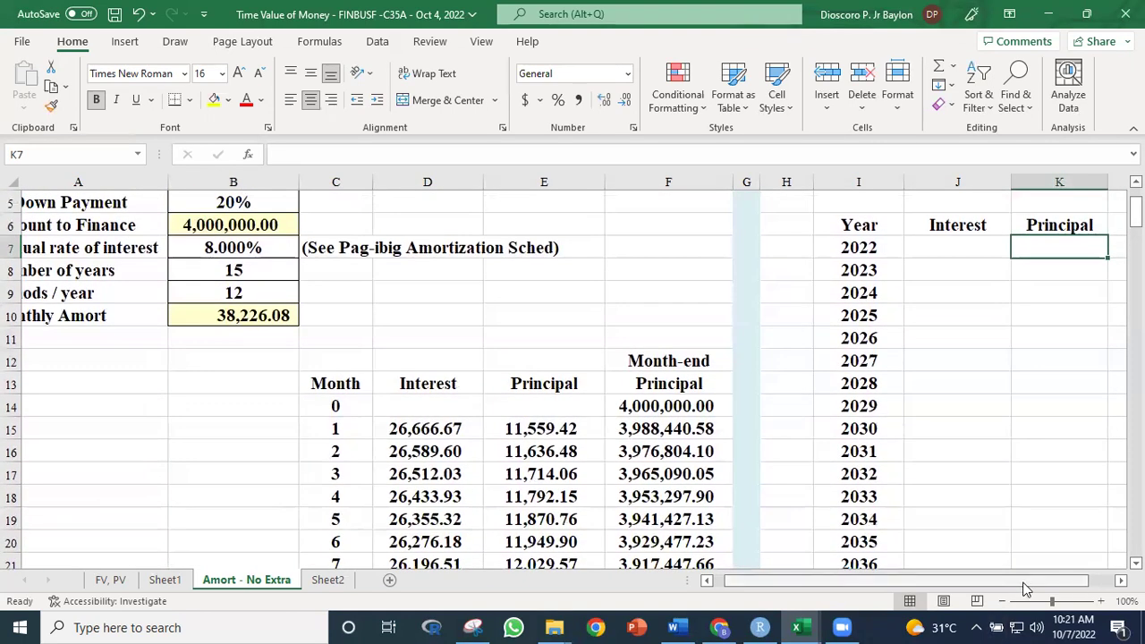
drag(1026, 581, 997, 586)
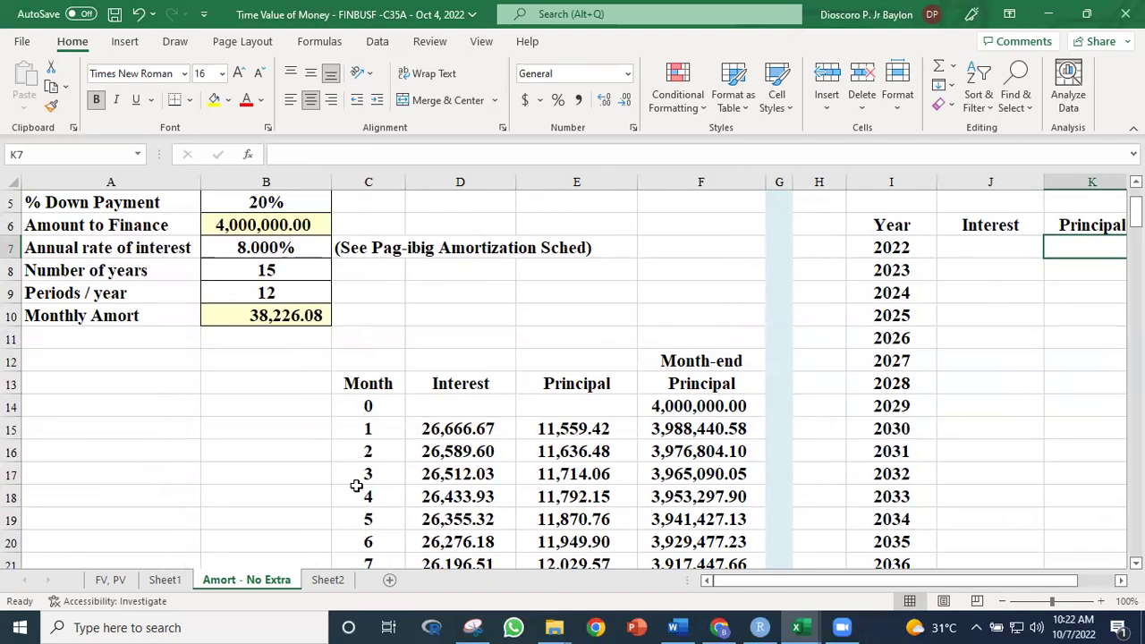
click(274, 386)
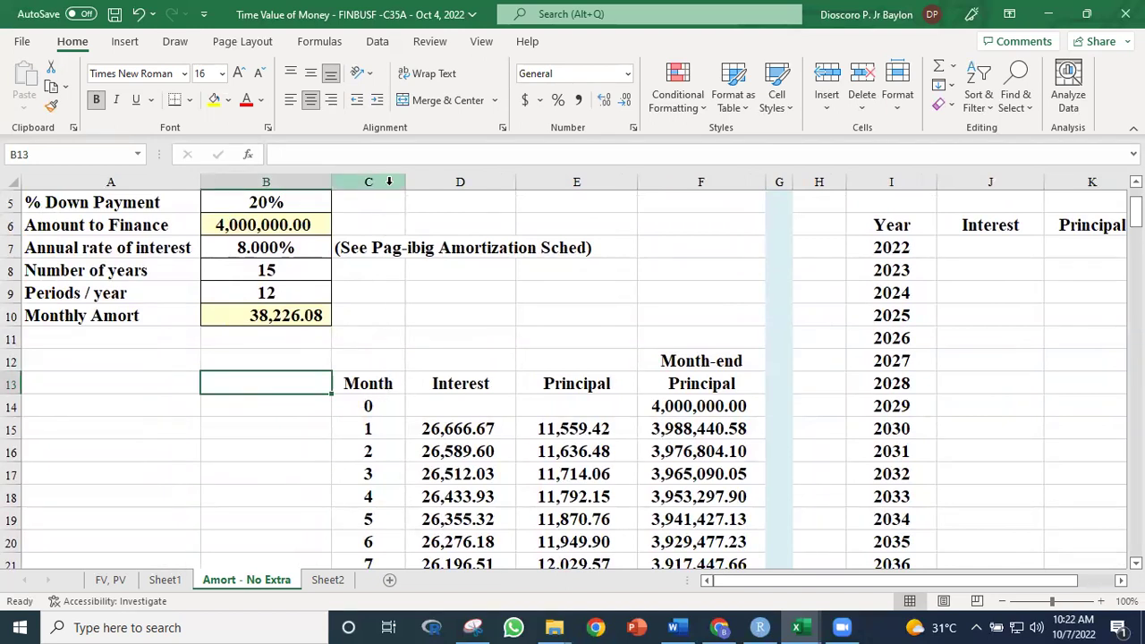
click(382, 182)
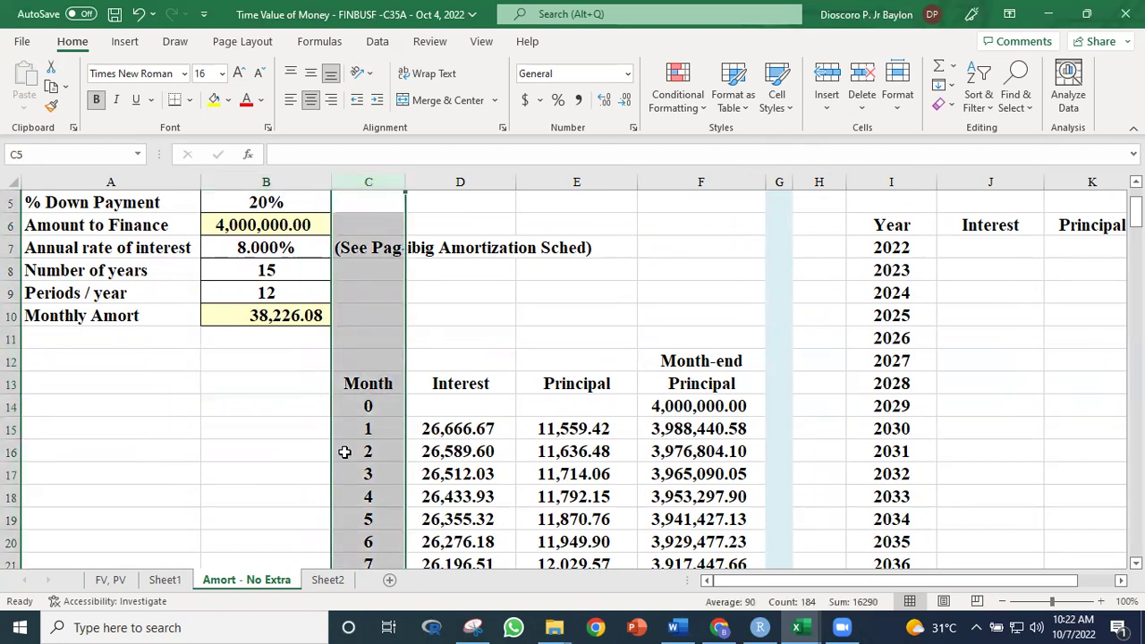
click(354, 380)
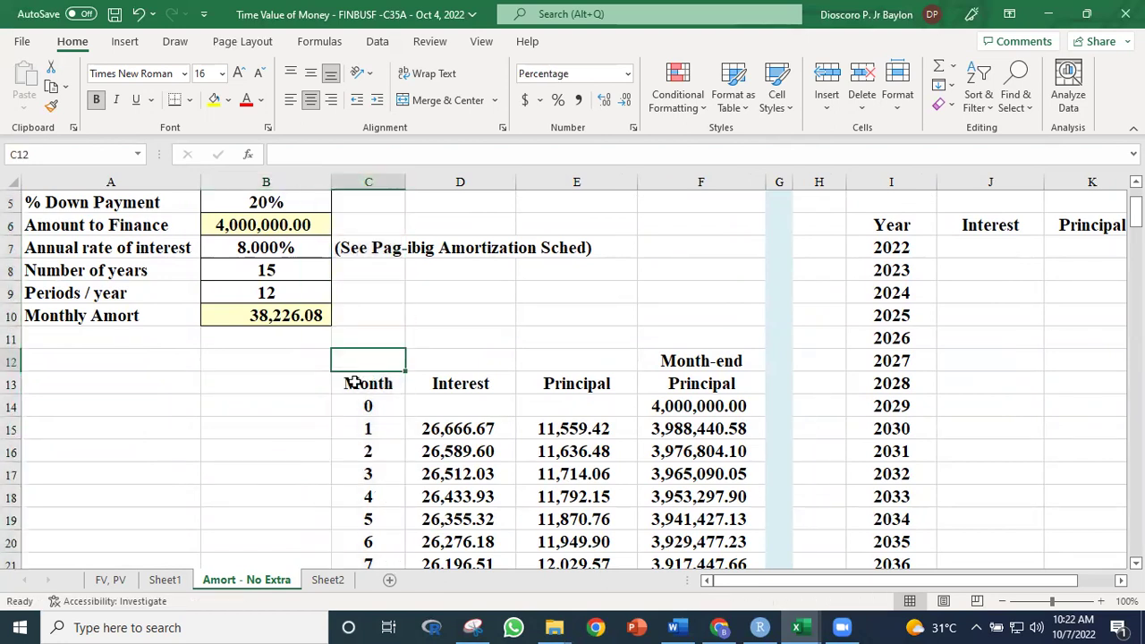
key(shift+Down)
key(shift+Down)
key(shift+Down)
key(shift+Down)
key(shift+Down)
key(shift+Down)
key(shift+Down)
key(shift+Down)
key(shift+Down)
key(shift+Down)
key(shift+Down)
key(shift+Down)
key(shift+Down)
key(shift+Down)
key(shift+Down)
key(shift+Down)
key(shift+Down)
key(shift+Down)
key(shift+Down)
key(shift+Down)
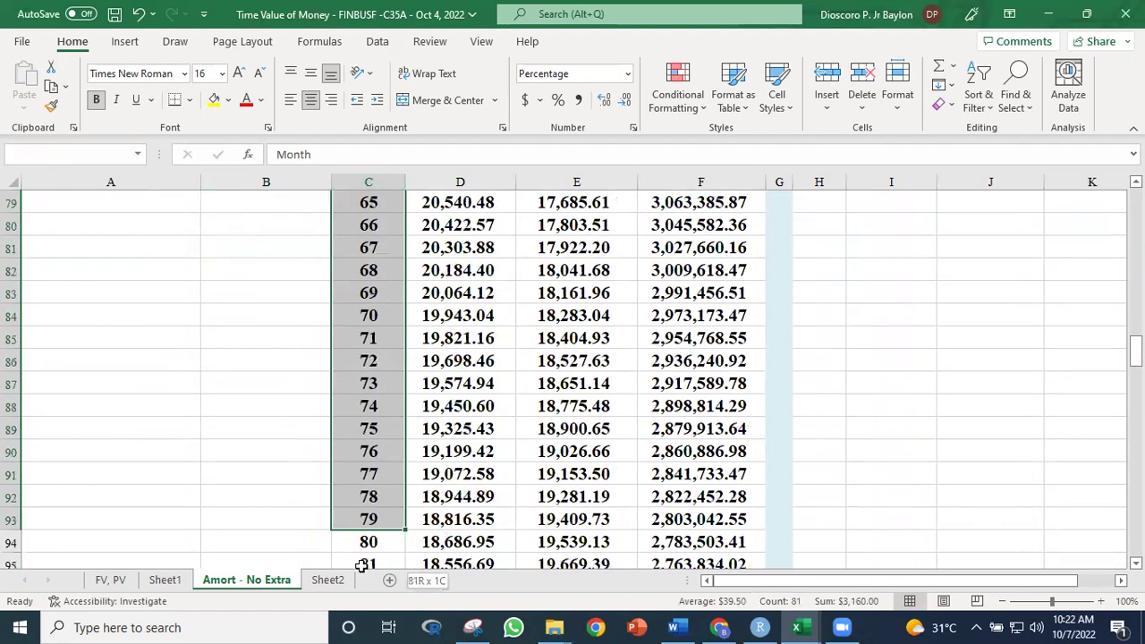
scroll(573, 376, up, 20)
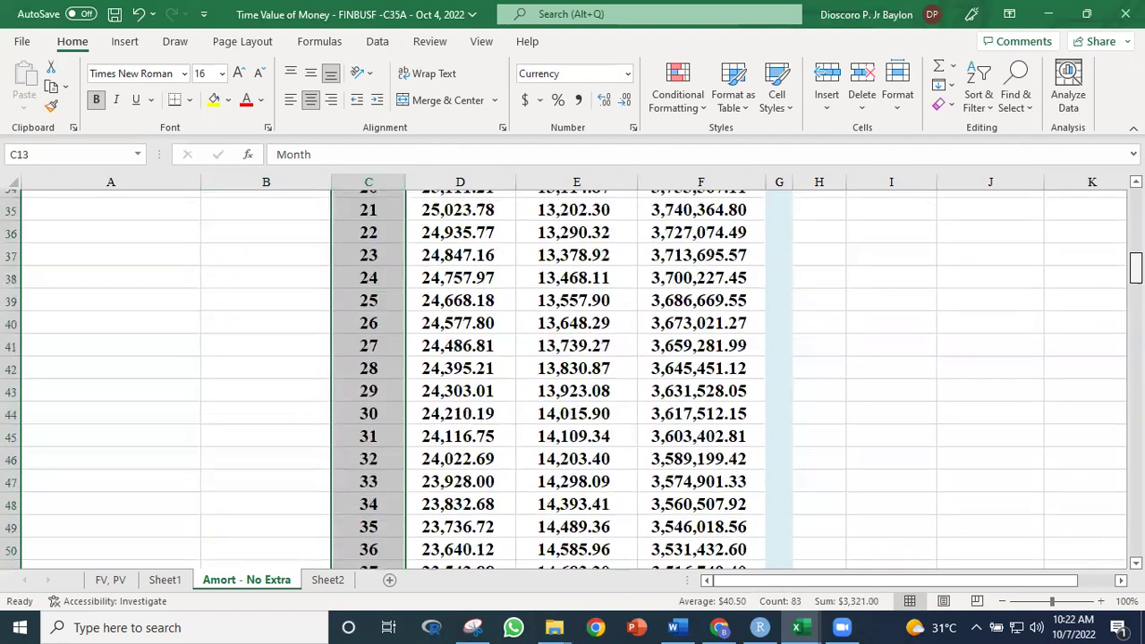
click(358, 483)
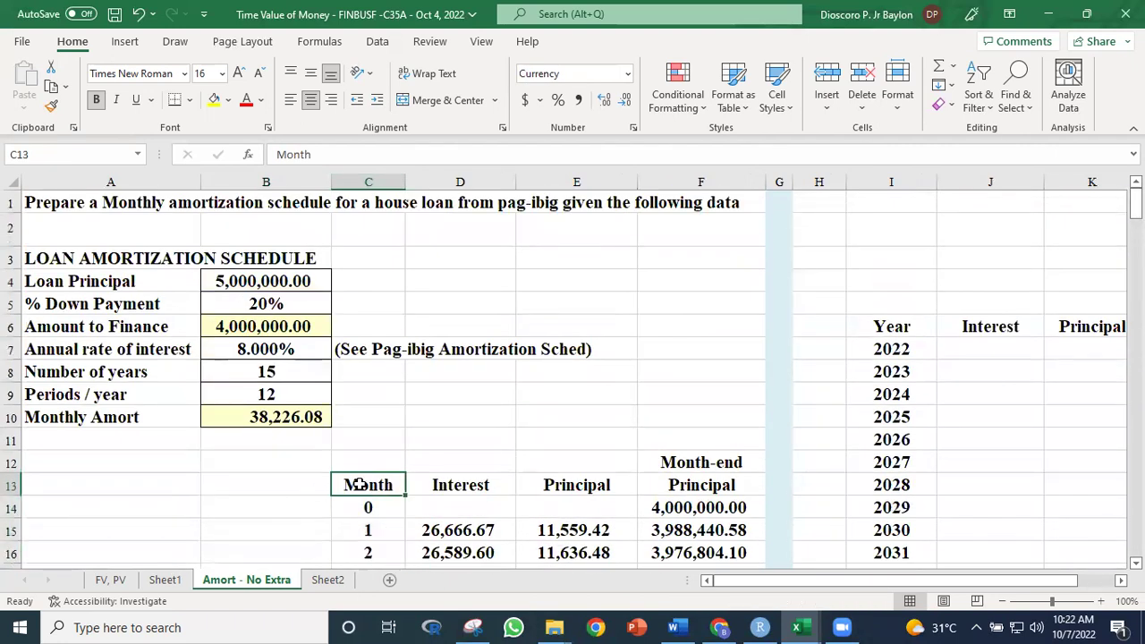
key(ctrl+shift+Down)
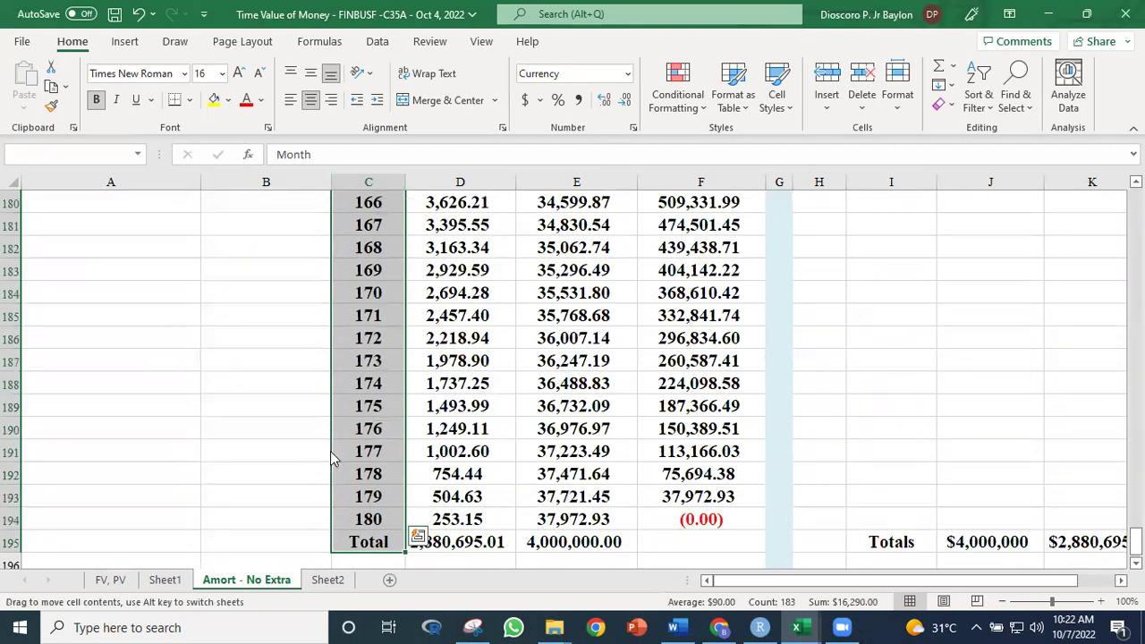
click(1136, 182)
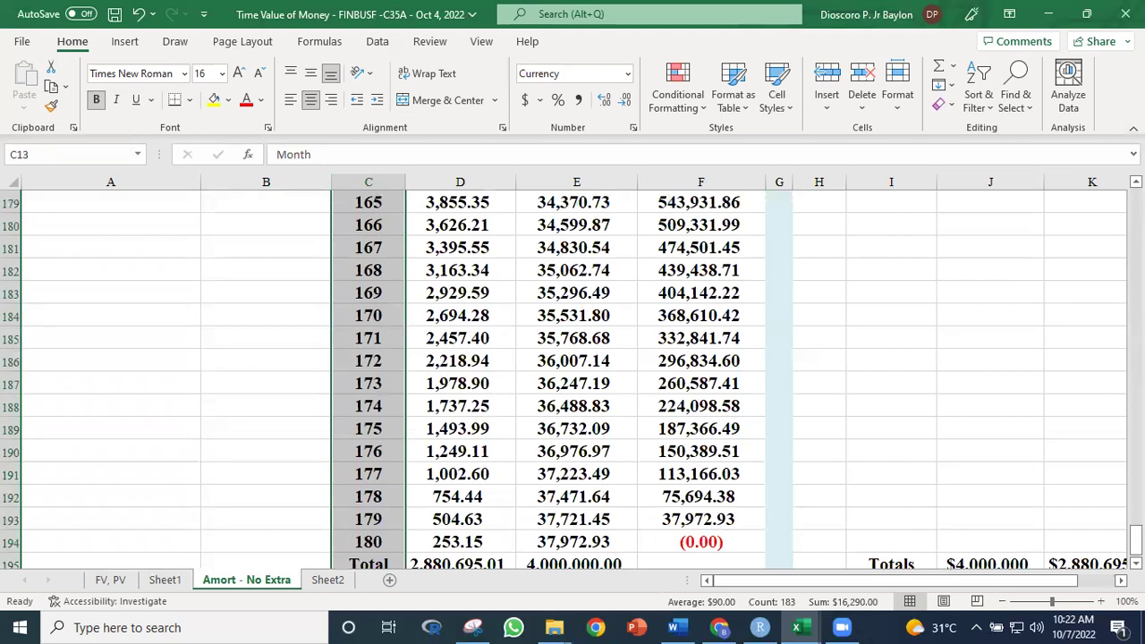
drag(1136, 536, 1135, 202)
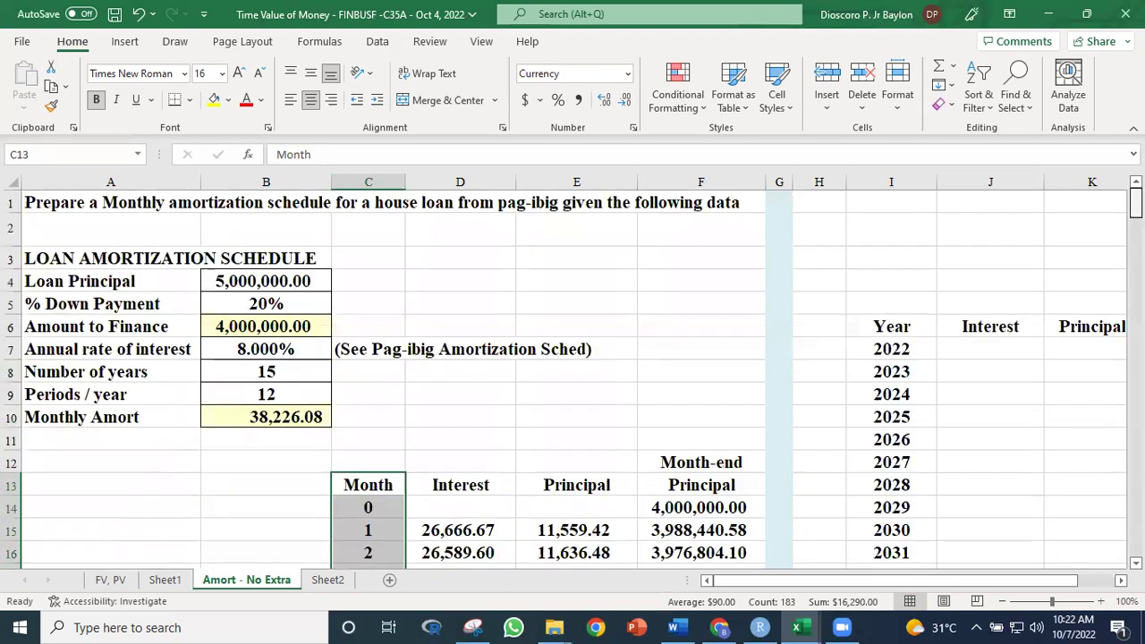
Step: Insert two blank columns between the Month and Interest columns of the amortization schedule
drag(468, 181, 581, 182)
right_click(468, 256)
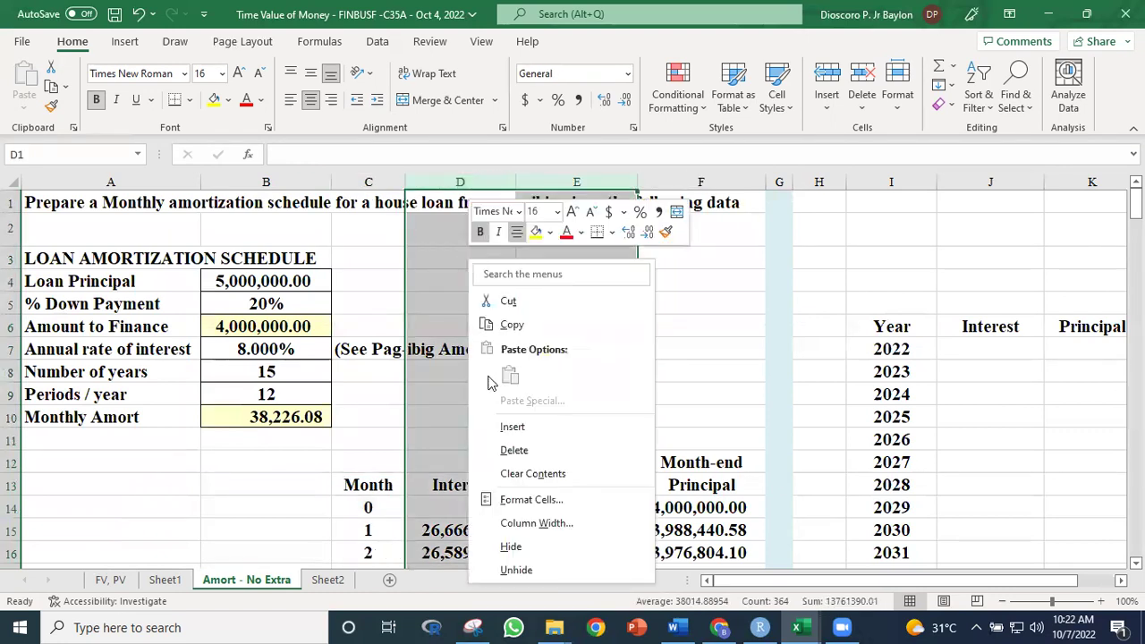
click(513, 427)
click(537, 374)
Step: Rename the heading in C13 as Index and enter Month as the heading of the new column in D13
drag(909, 589, 996, 589)
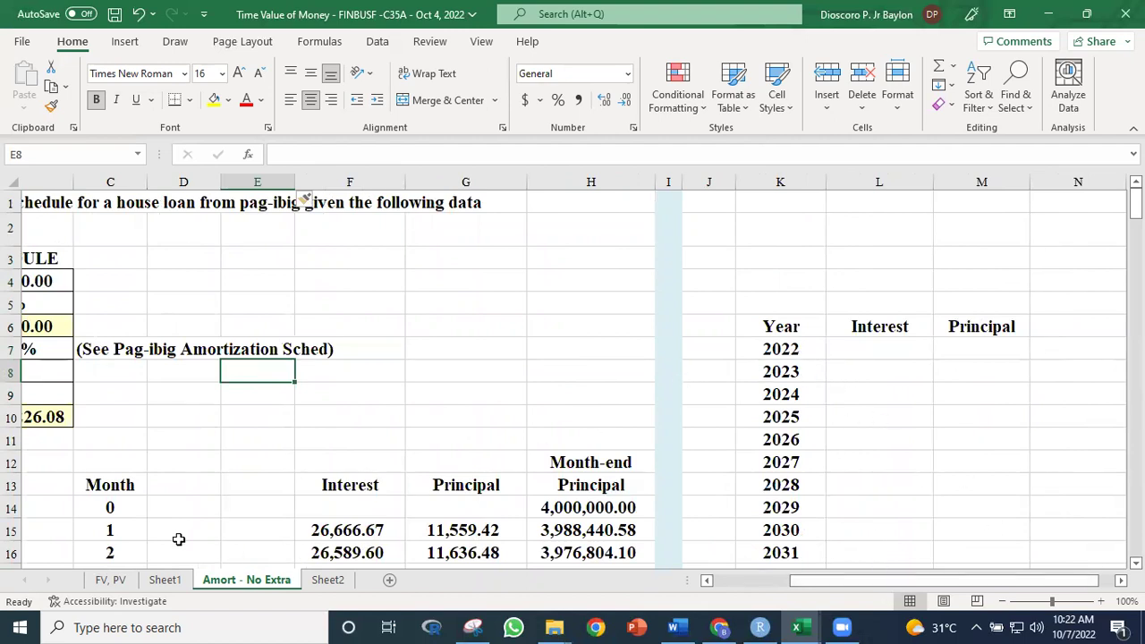
click(193, 494)
click(101, 477)
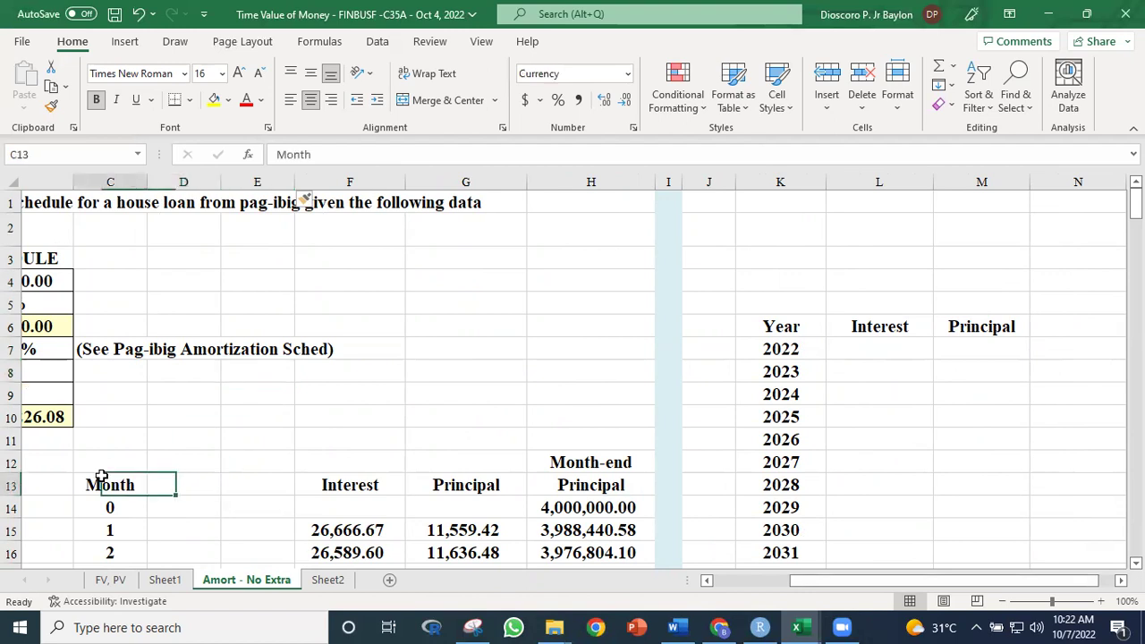
text(Index)
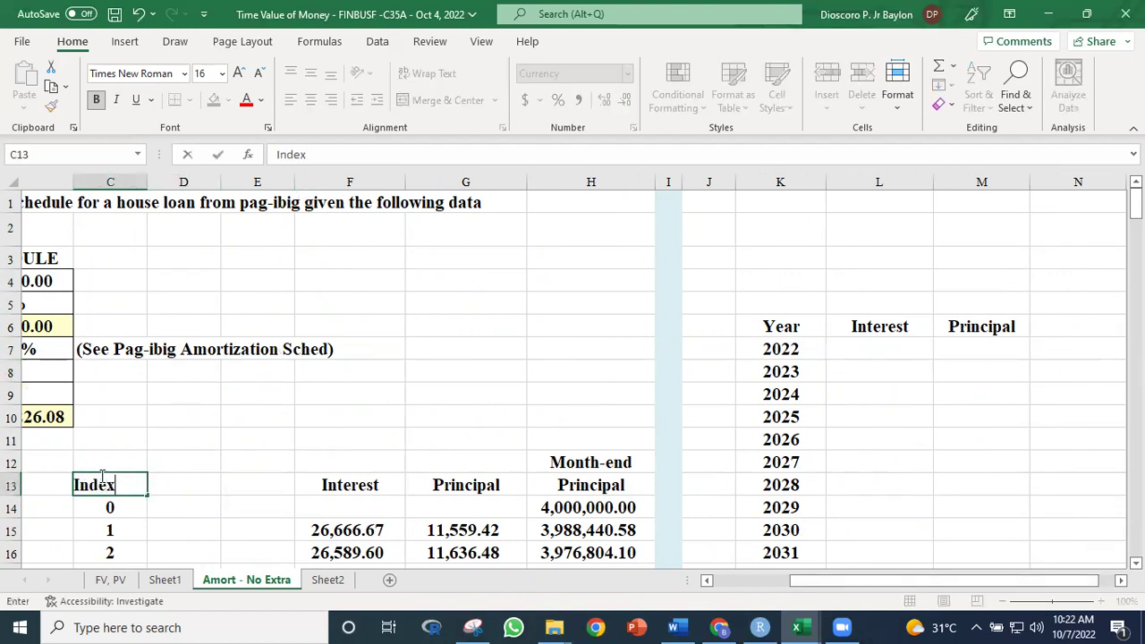
key(Tab)
text(Month)
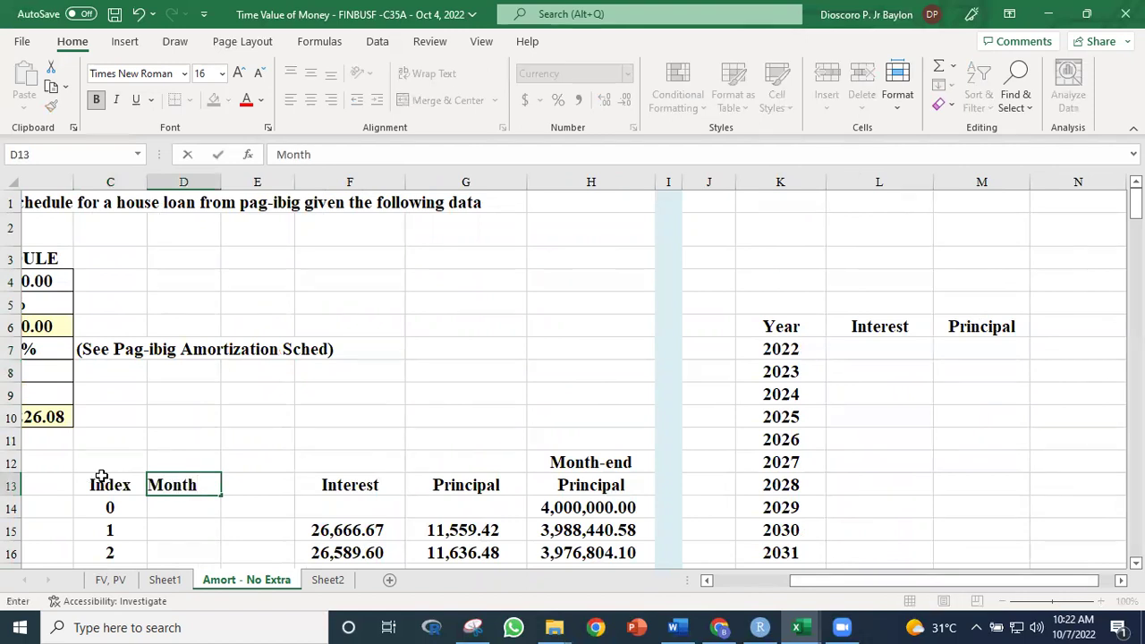
key(Return)
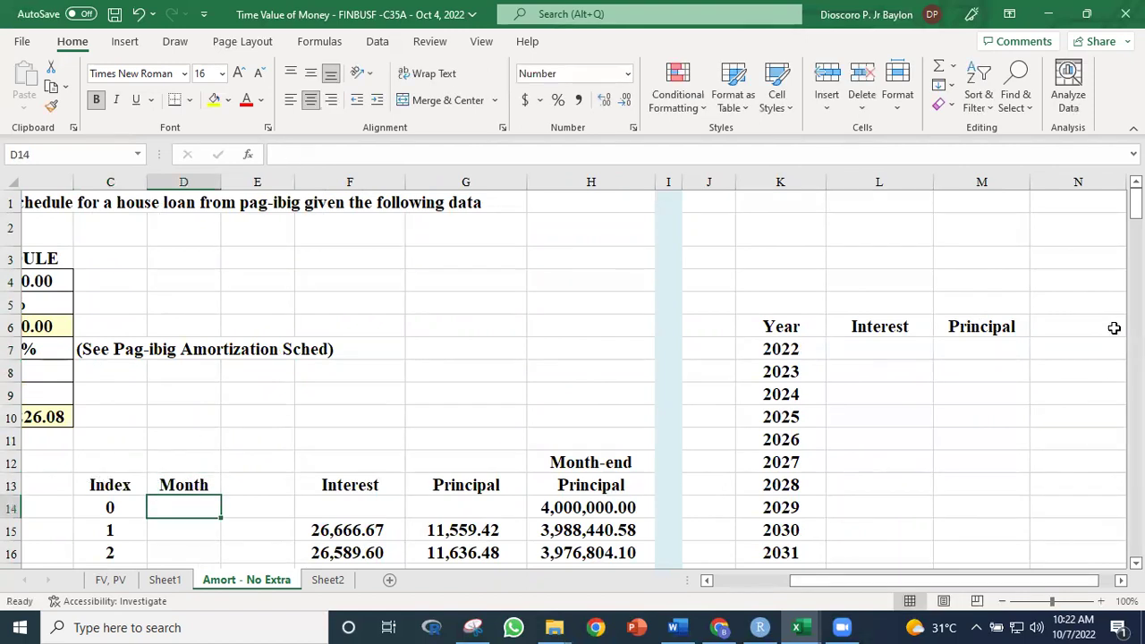
Step: Switch to the browser and close the amortization table overlay to check the mortgage calculator's first payment date
scroll(769, 365, down, 1)
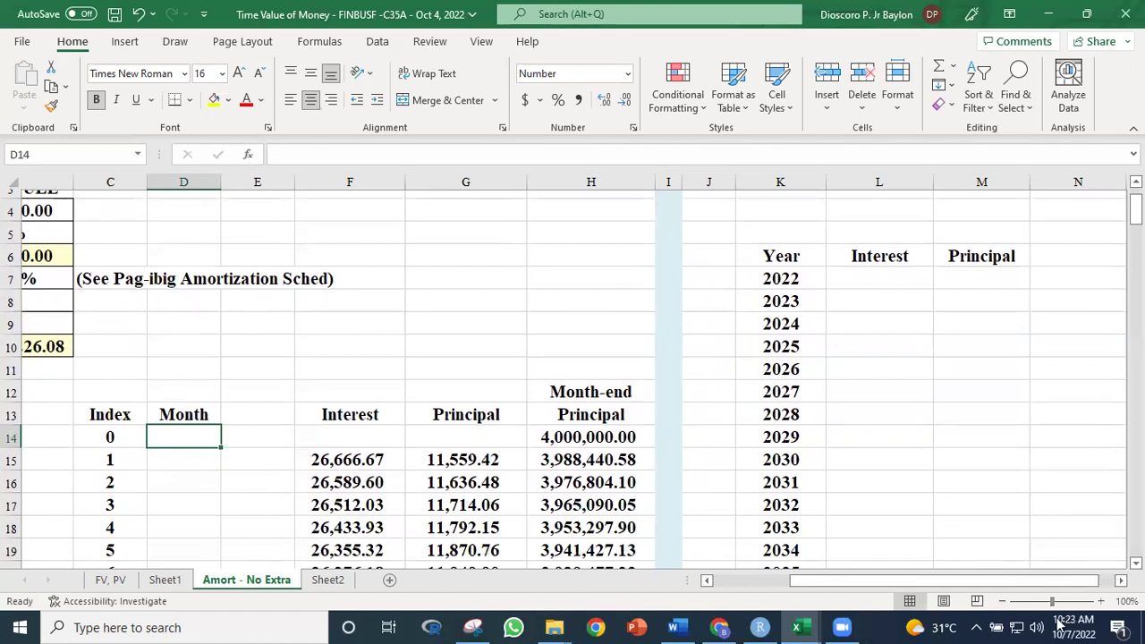
click(719, 627)
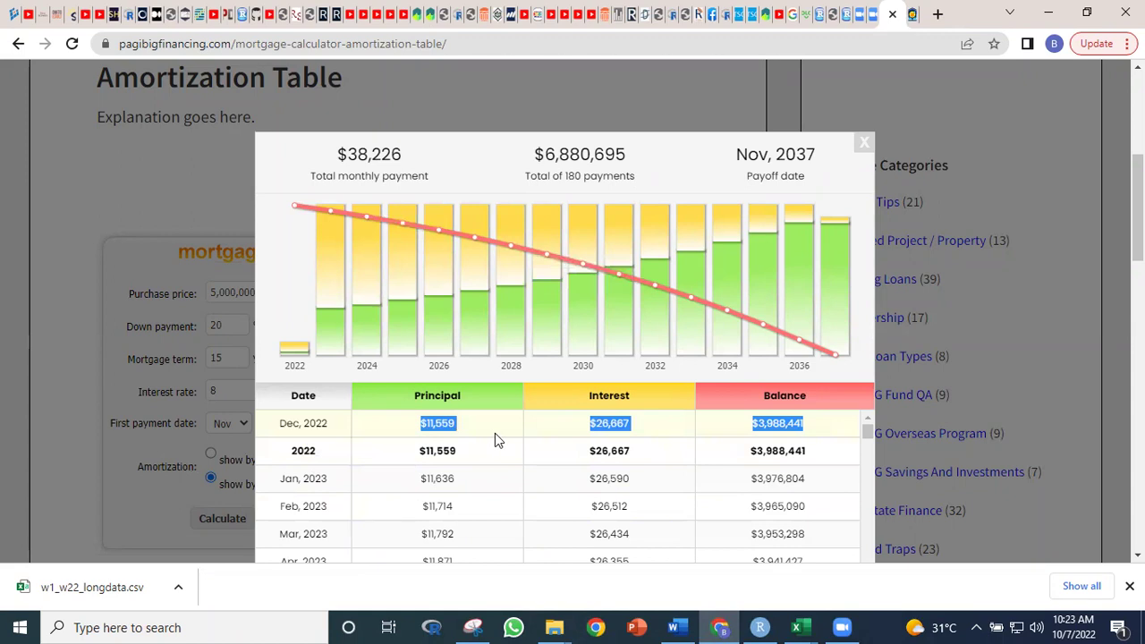
click(865, 146)
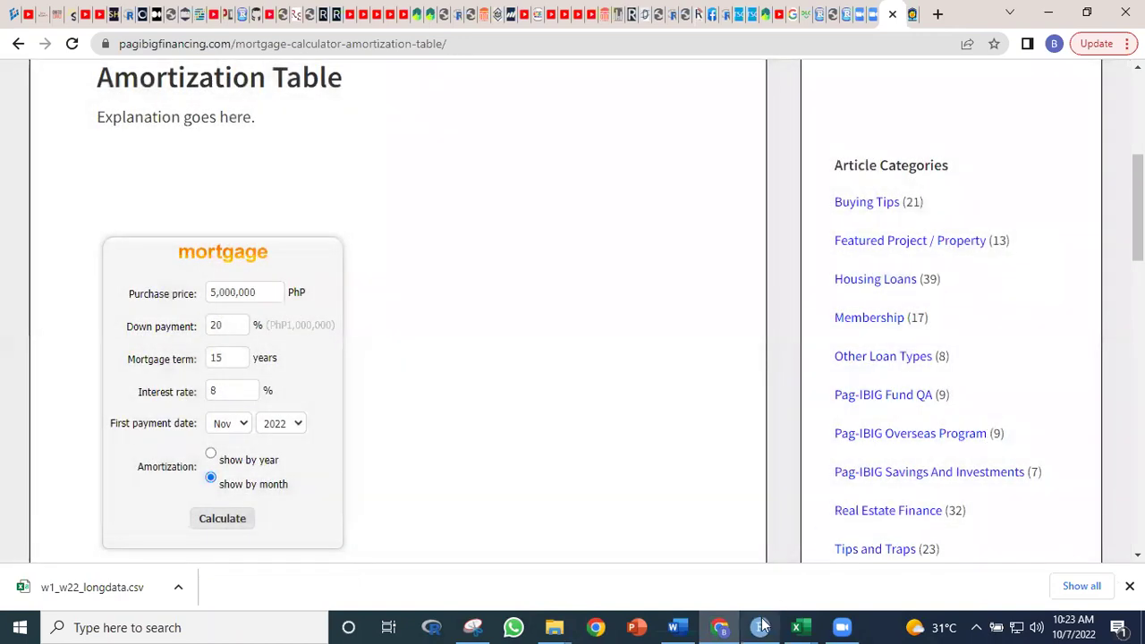
Step: Return to the Time Value of Money workbook in Excel and enter Nov in D14 as the month for index 0
mouse_move(799, 626)
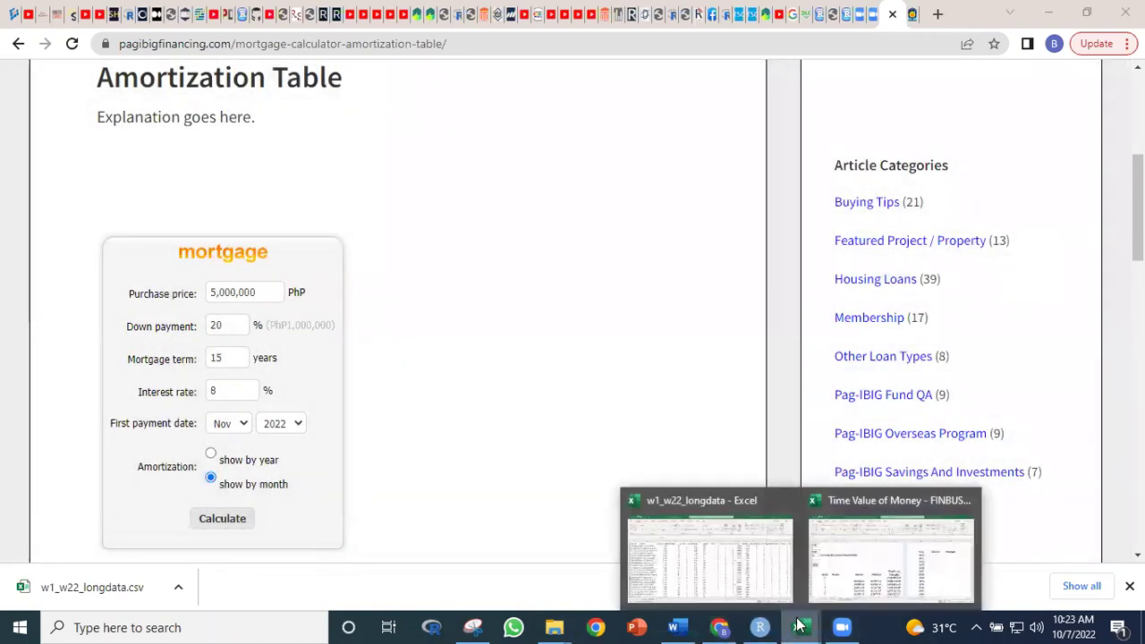
click(832, 556)
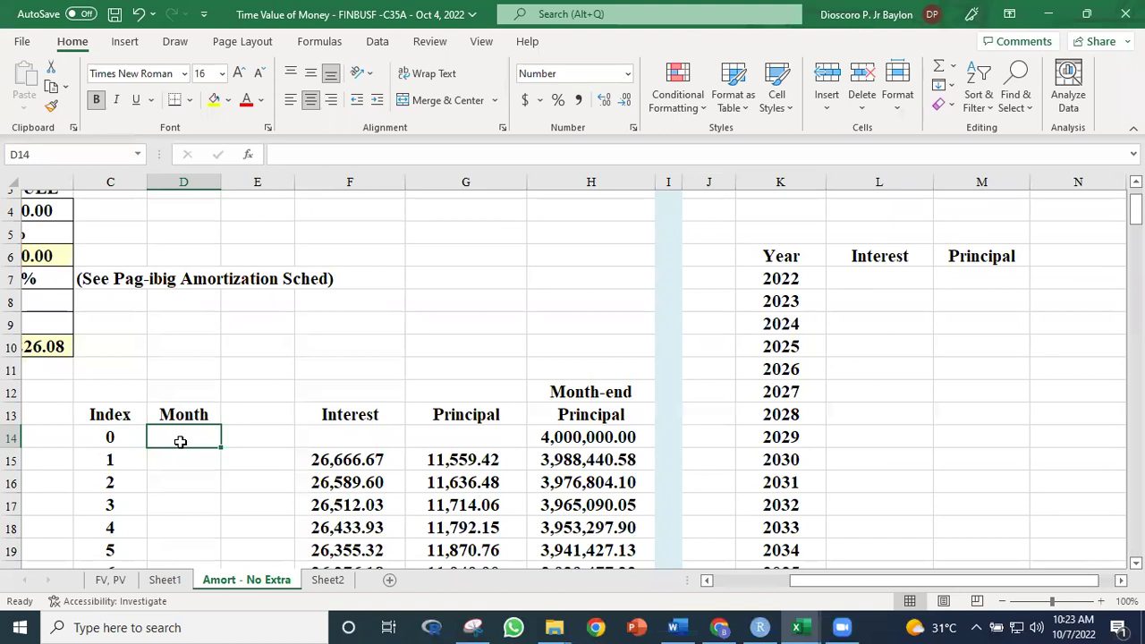
text(Nov)
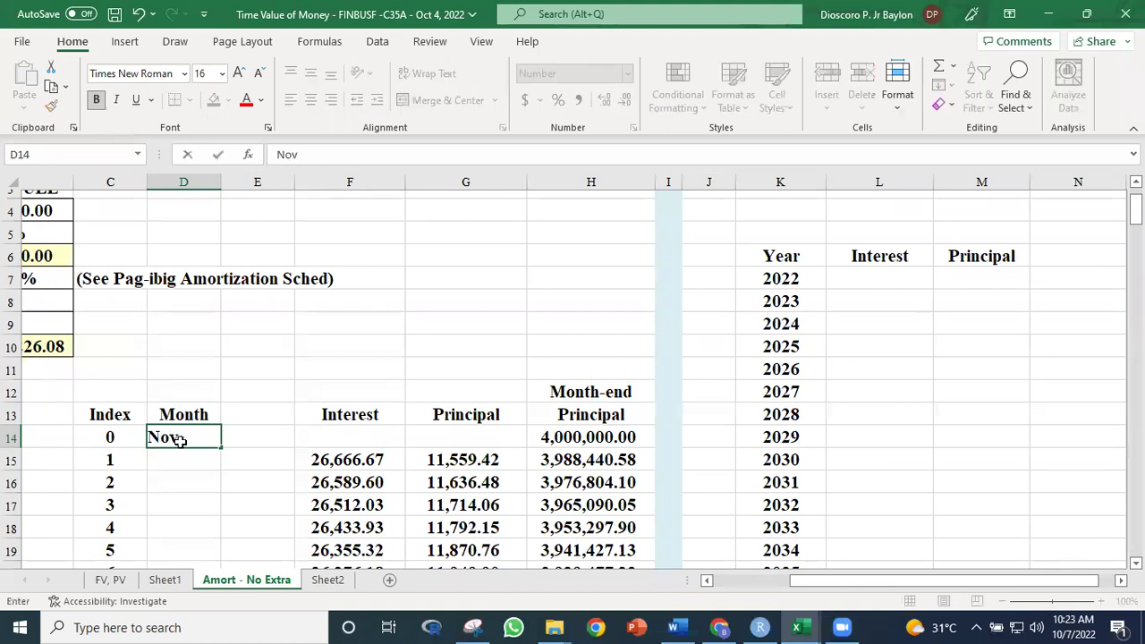
key(Return)
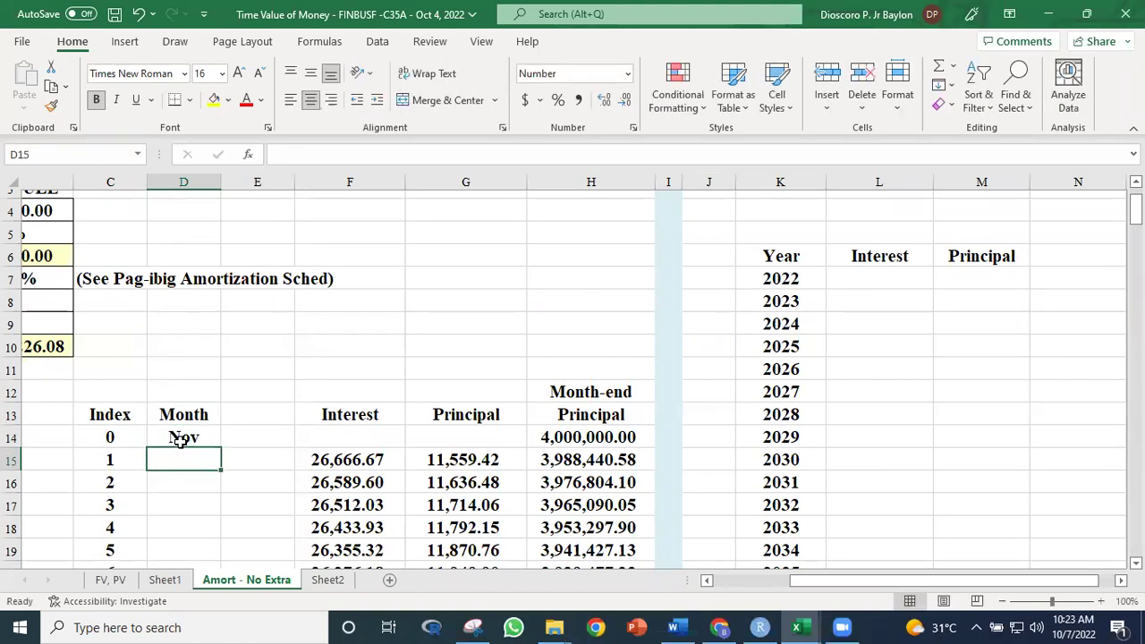
Step: Enter Dec in D15 as the month for index 1 and clear that cell again
text(Dec)
key(Return)
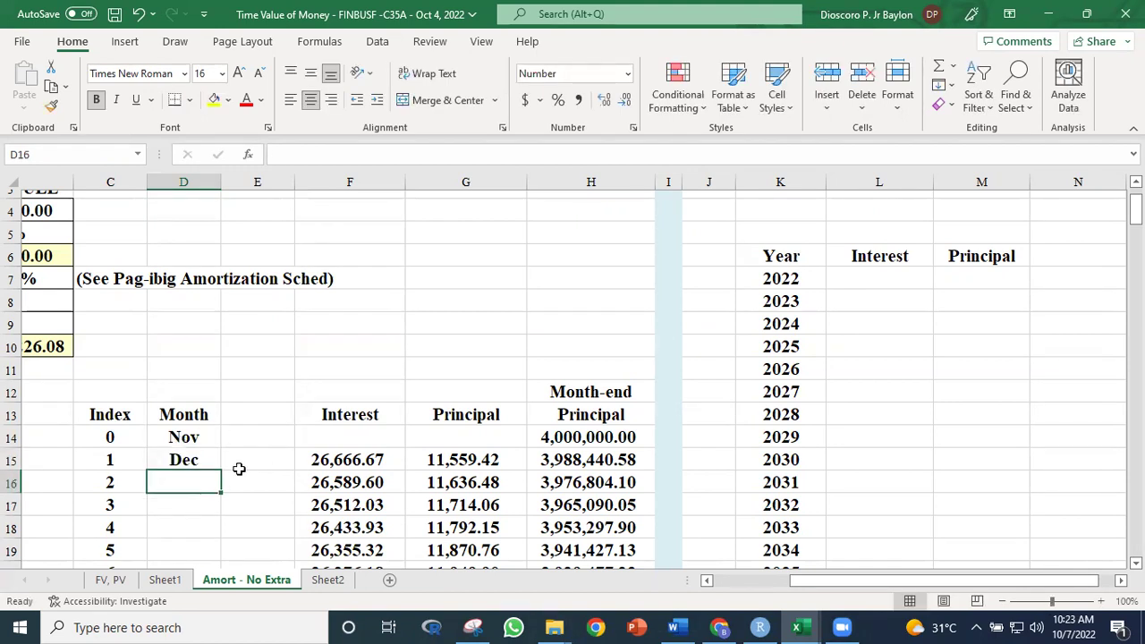
click(204, 439)
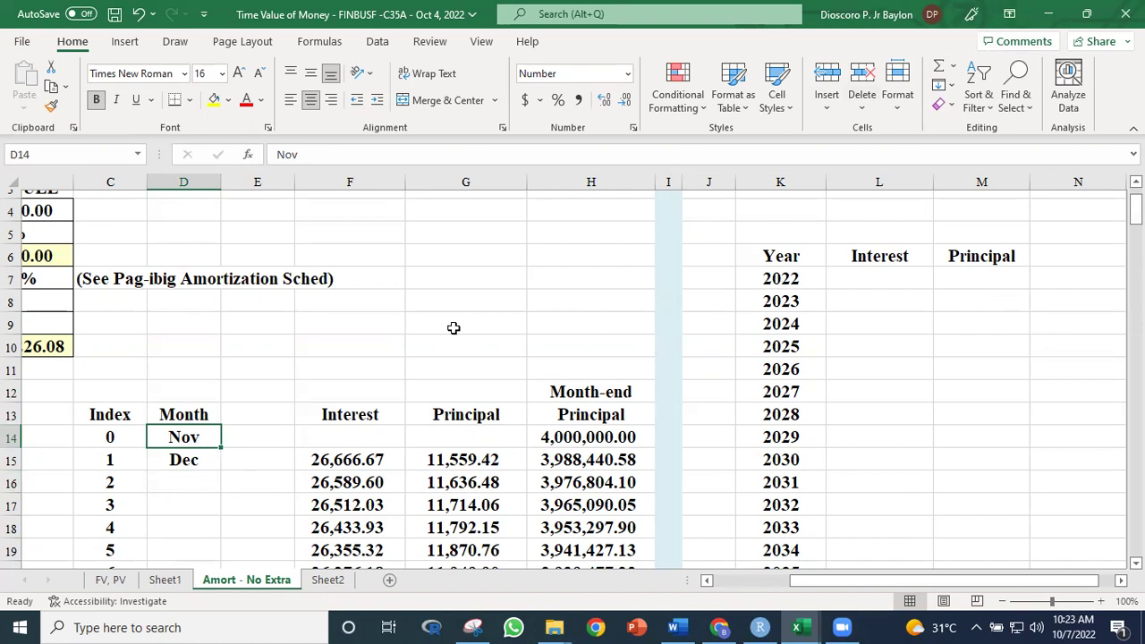
click(210, 465)
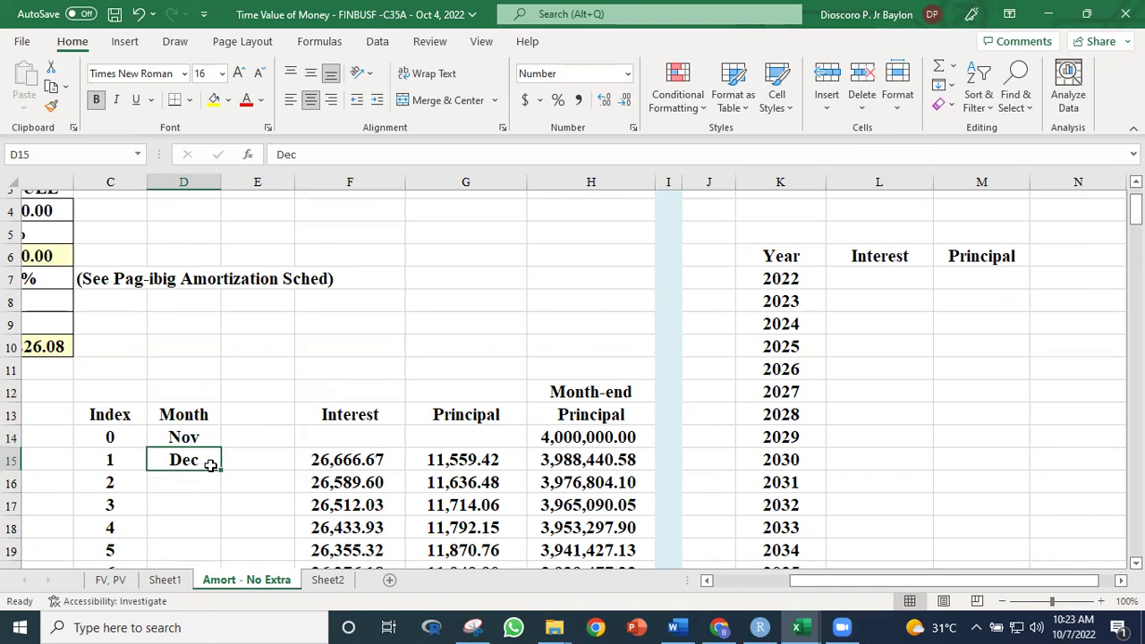
key(Delete)
Step: Change the month for index 0 in D14 to the full name November
click(195, 438)
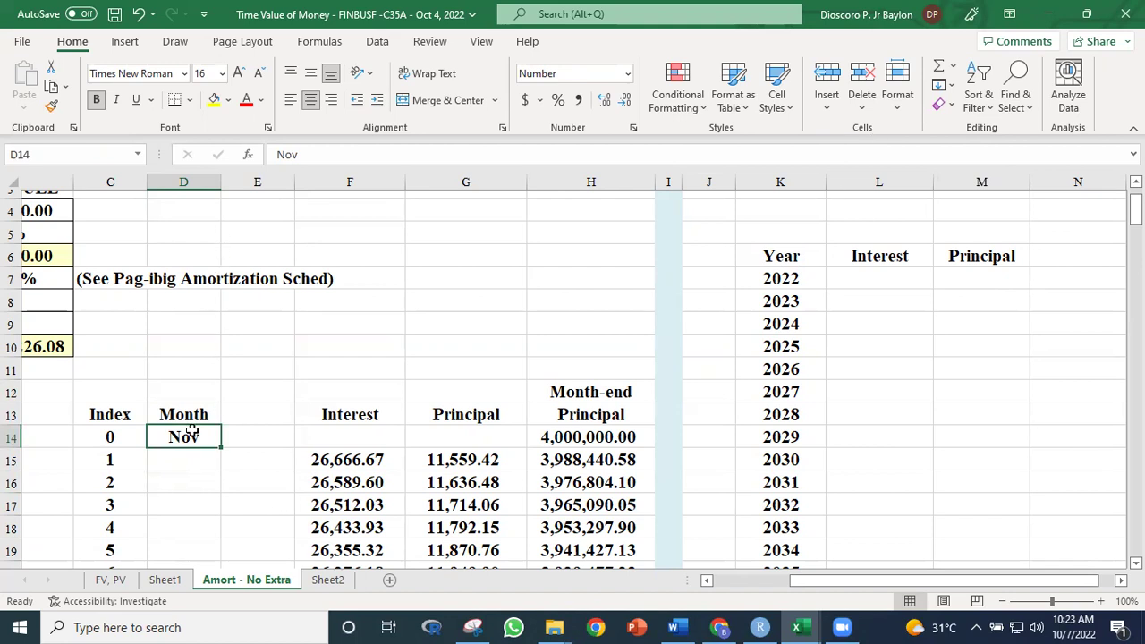
click(315, 157)
text(embe)
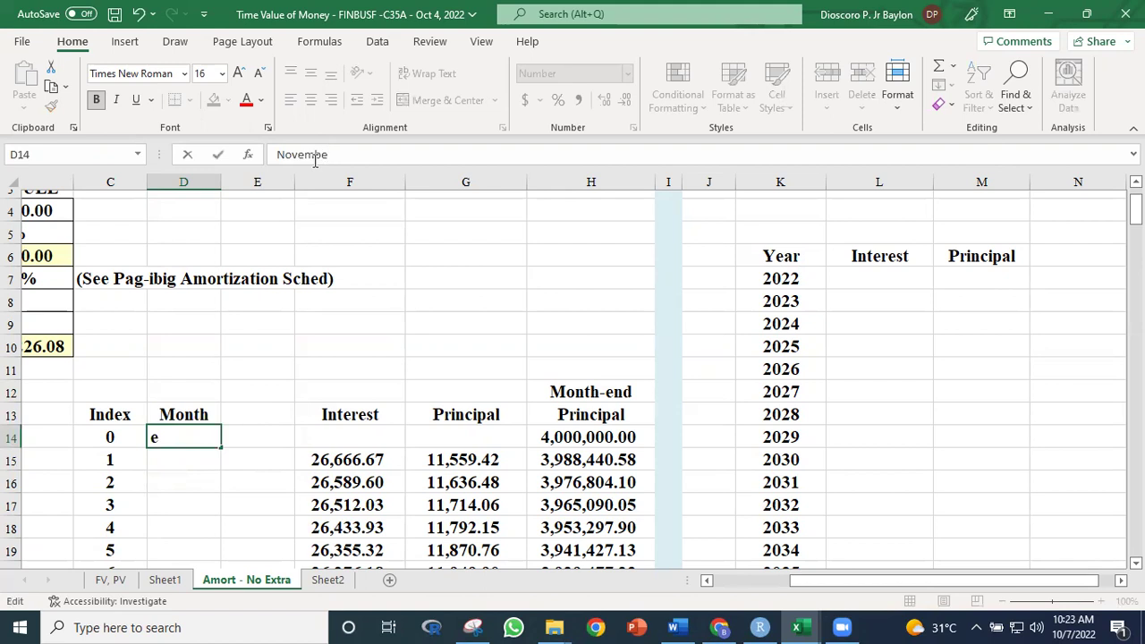
key(BackSpace)
text(er)
key(Return)
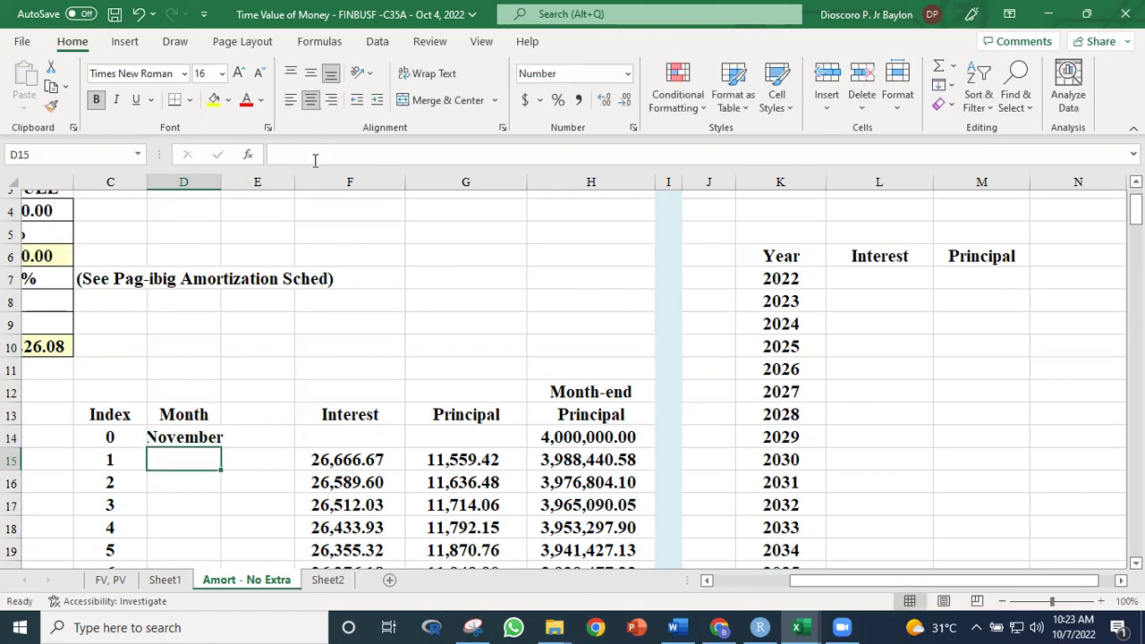
Step: Try to fill a date series from November in D14 with Month as the date unit and a step value of 1
click(197, 435)
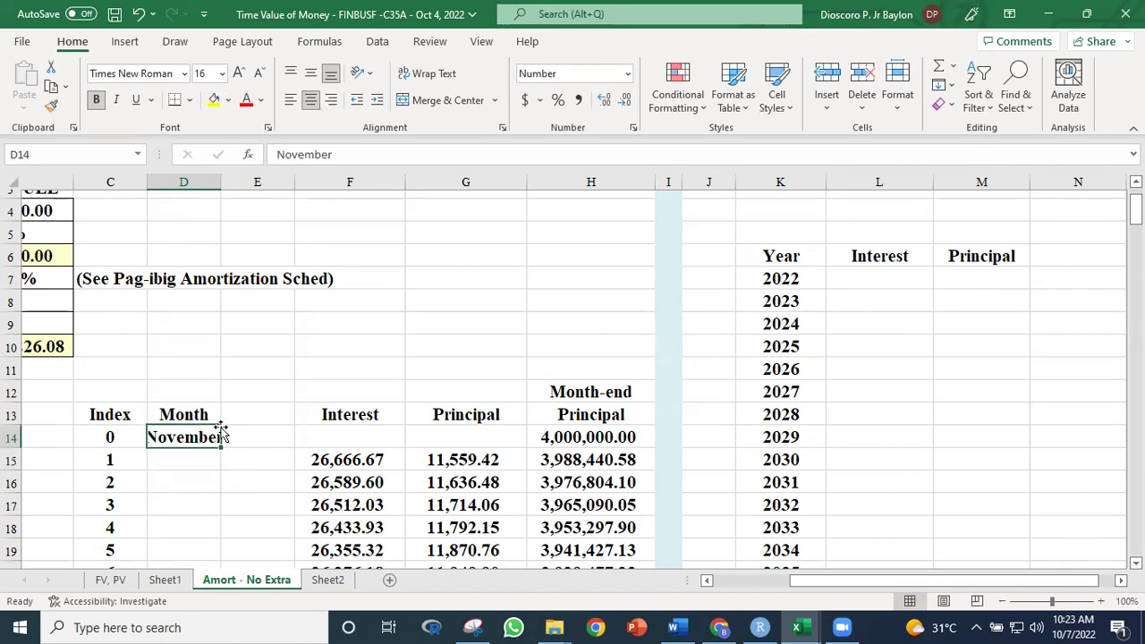
click(946, 85)
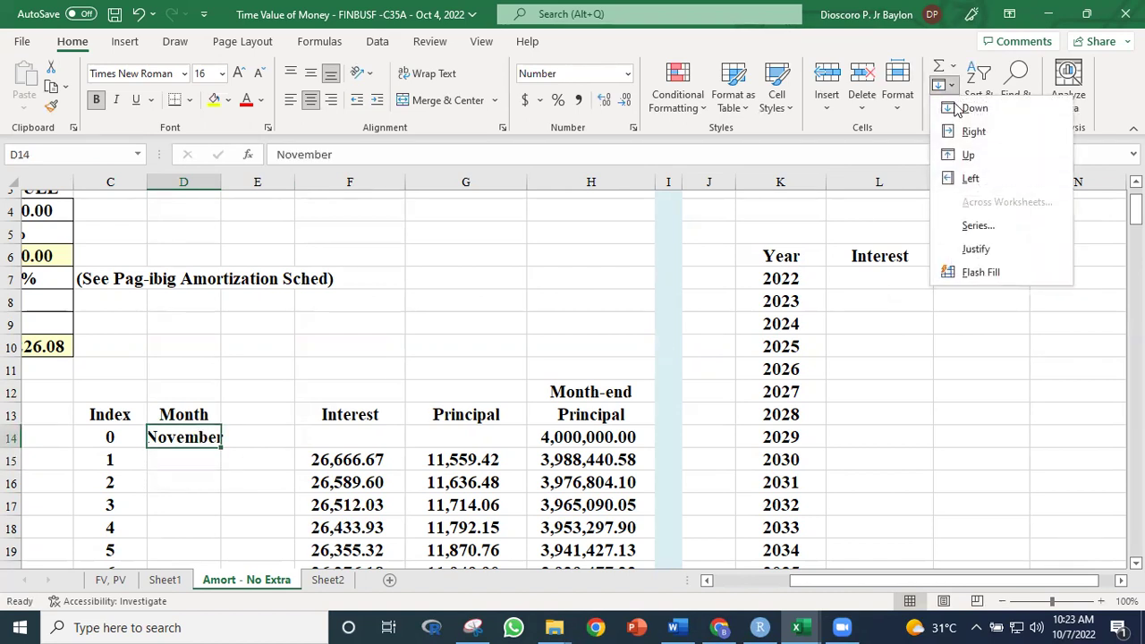
click(978, 225)
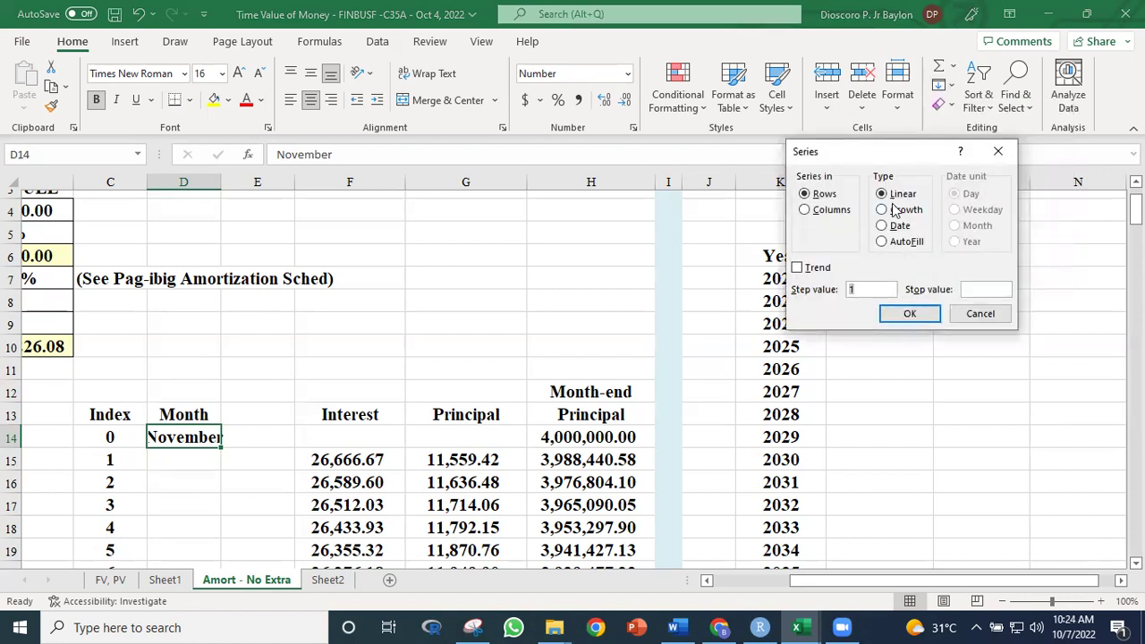
click(885, 227)
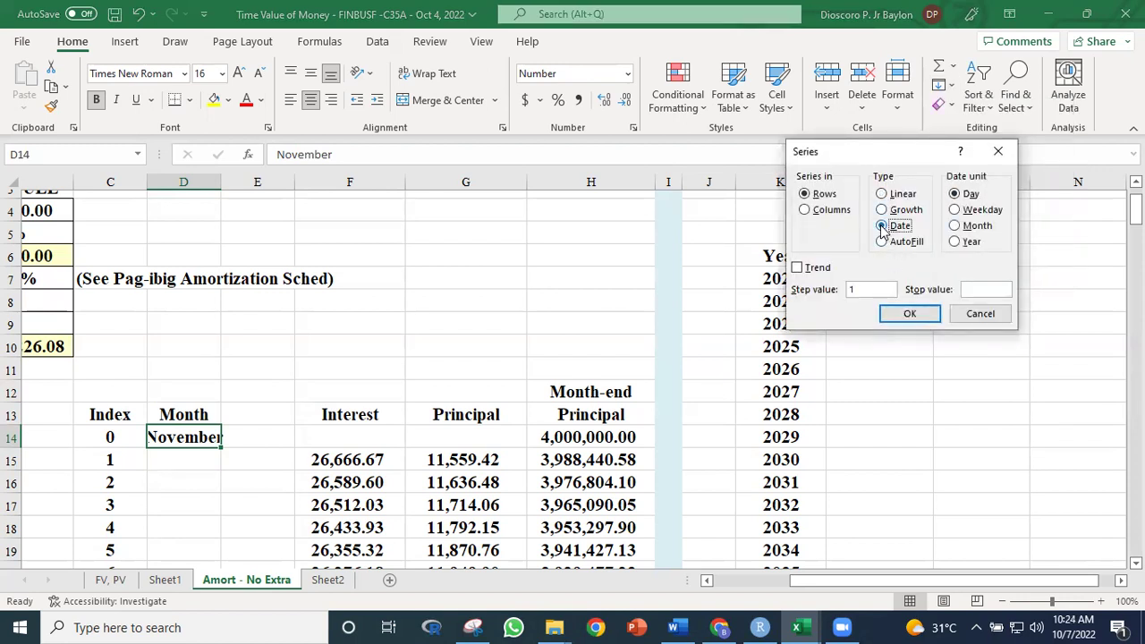
click(956, 227)
click(910, 314)
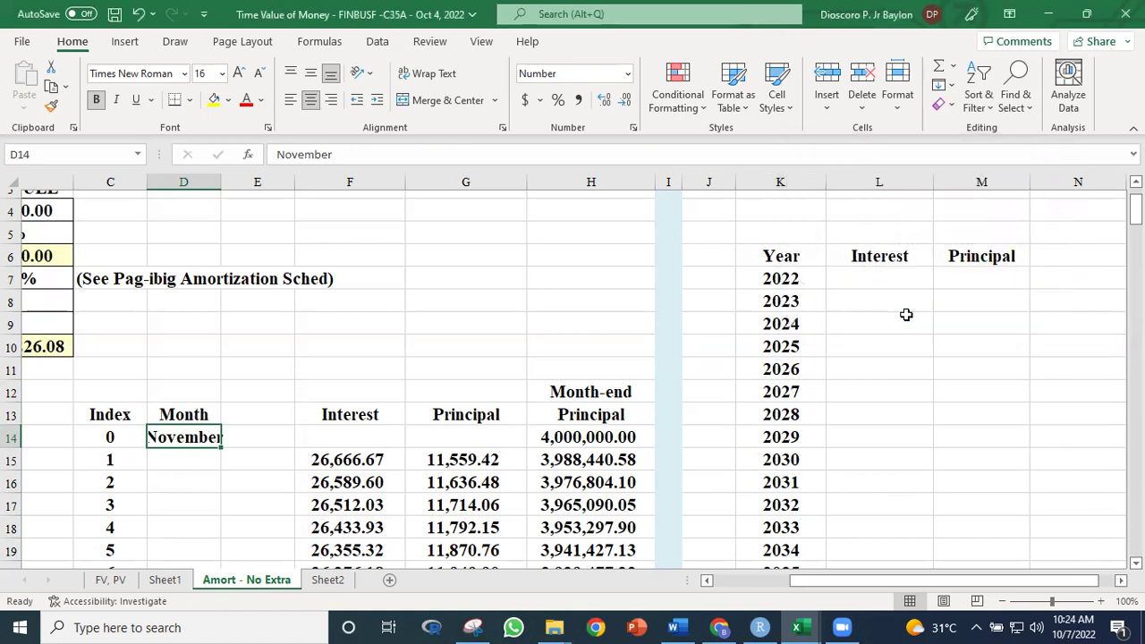
Step: Enter Nov in D14 and Dec in D15 as the months for index 0 and index 1
click(205, 455)
click(204, 438)
text(Nov)
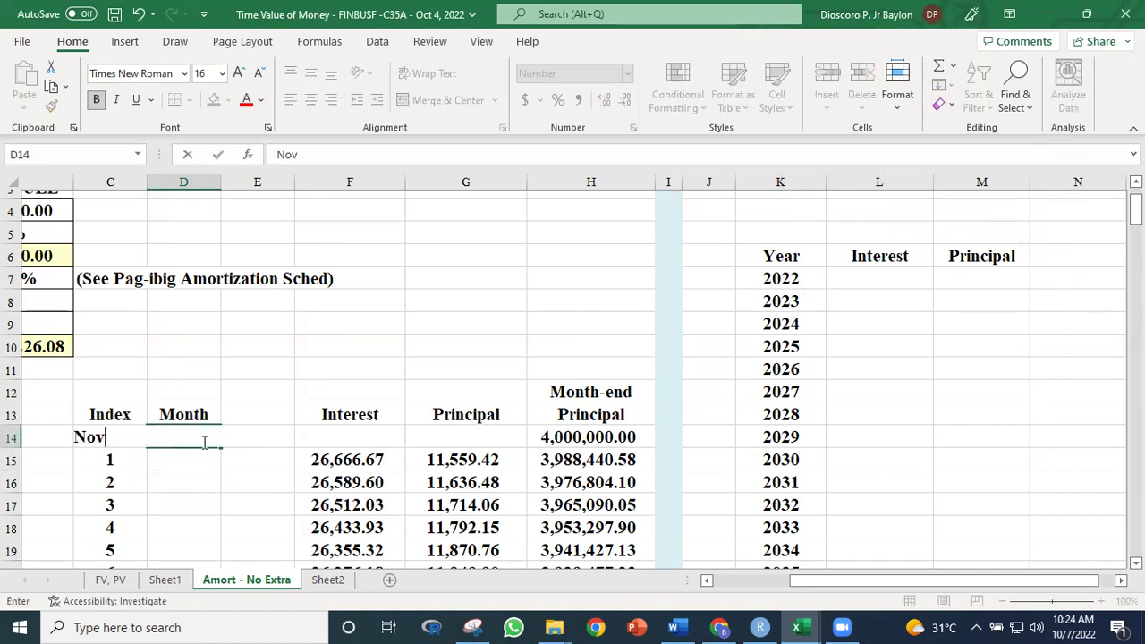
key(Return)
text(Dec)
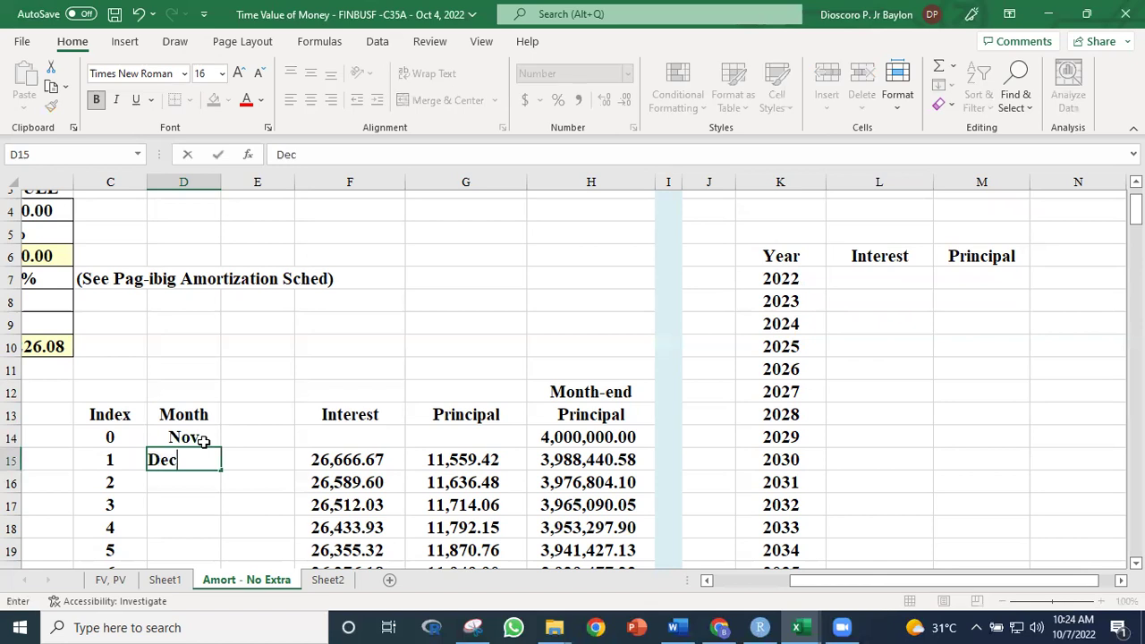
key(Return)
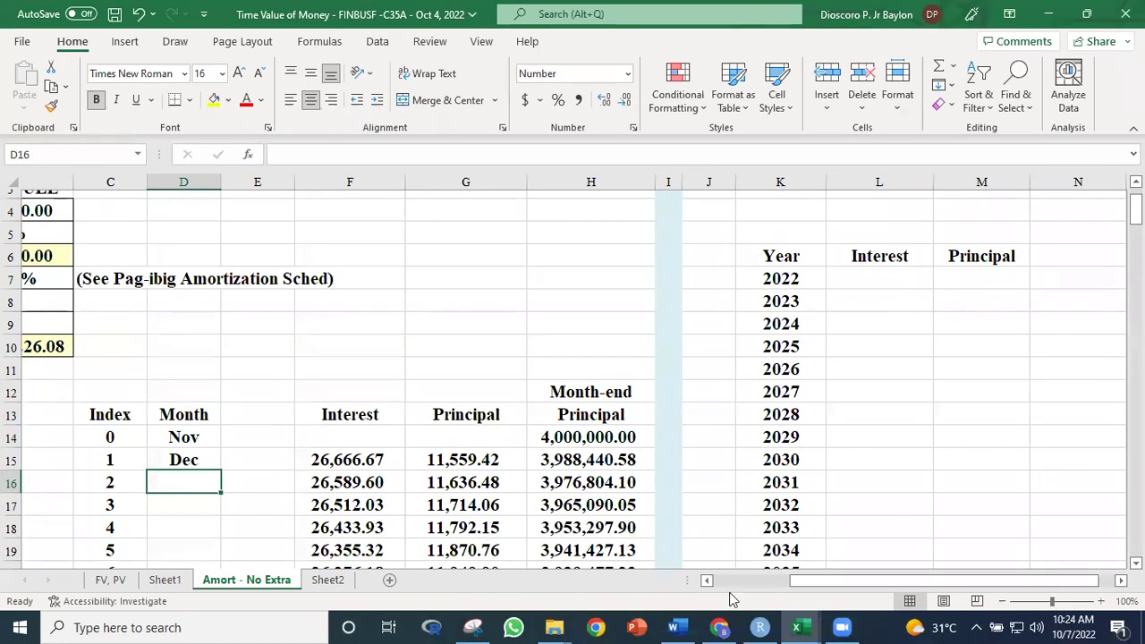
Step: Switch to the browser and bring up the mortgage calculator on the Pagibig Financing page
click(721, 627)
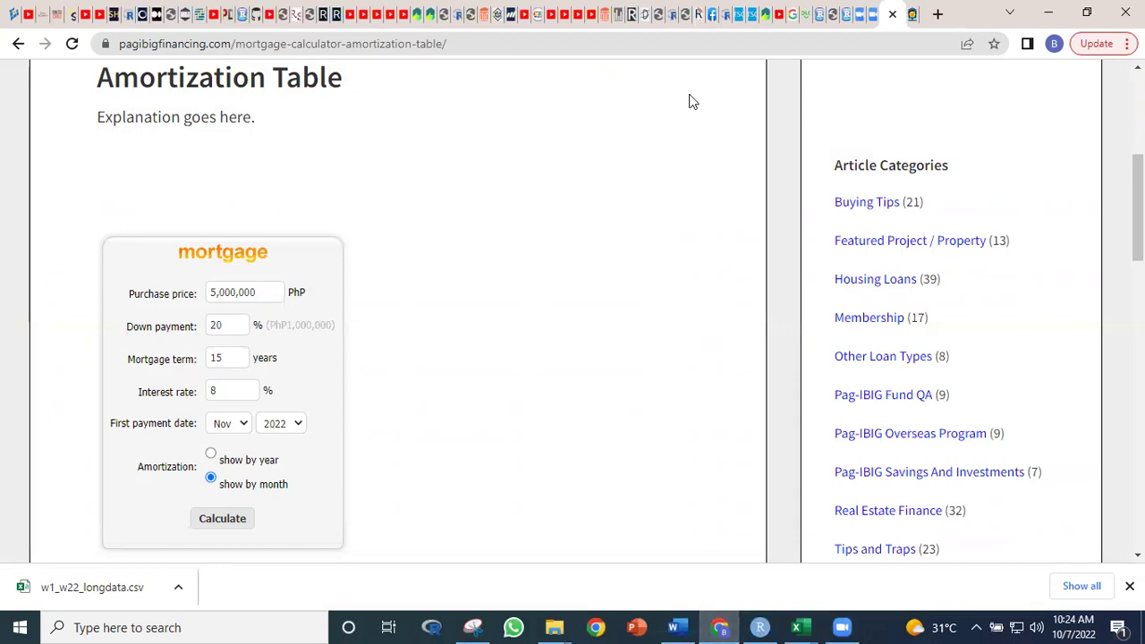
drag(1138, 231, 1105, 71)
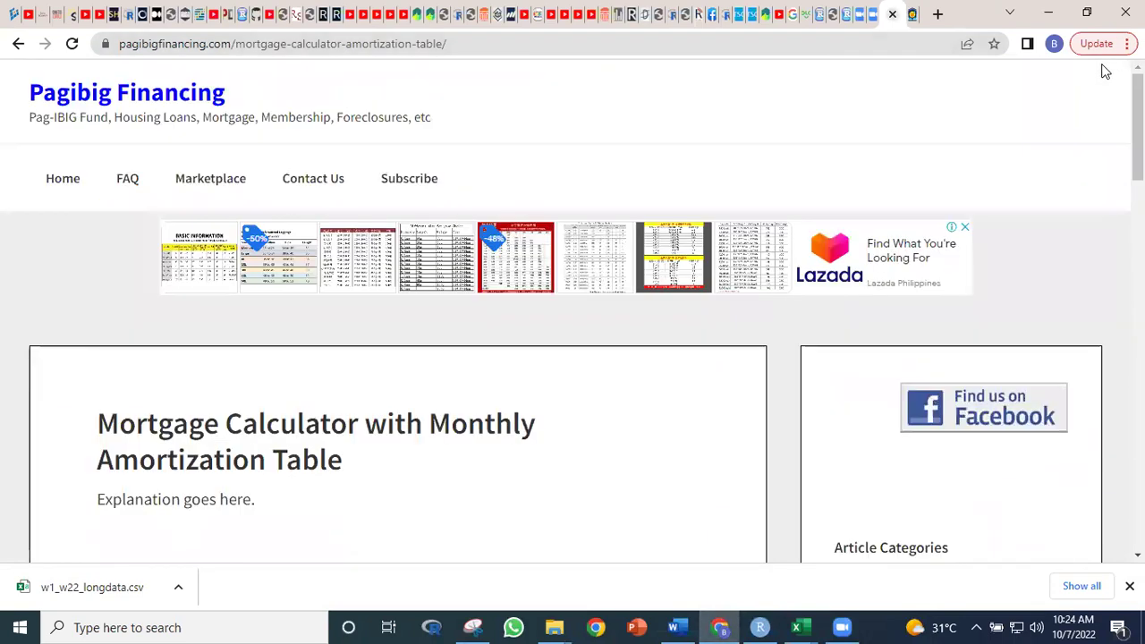
click(912, 13)
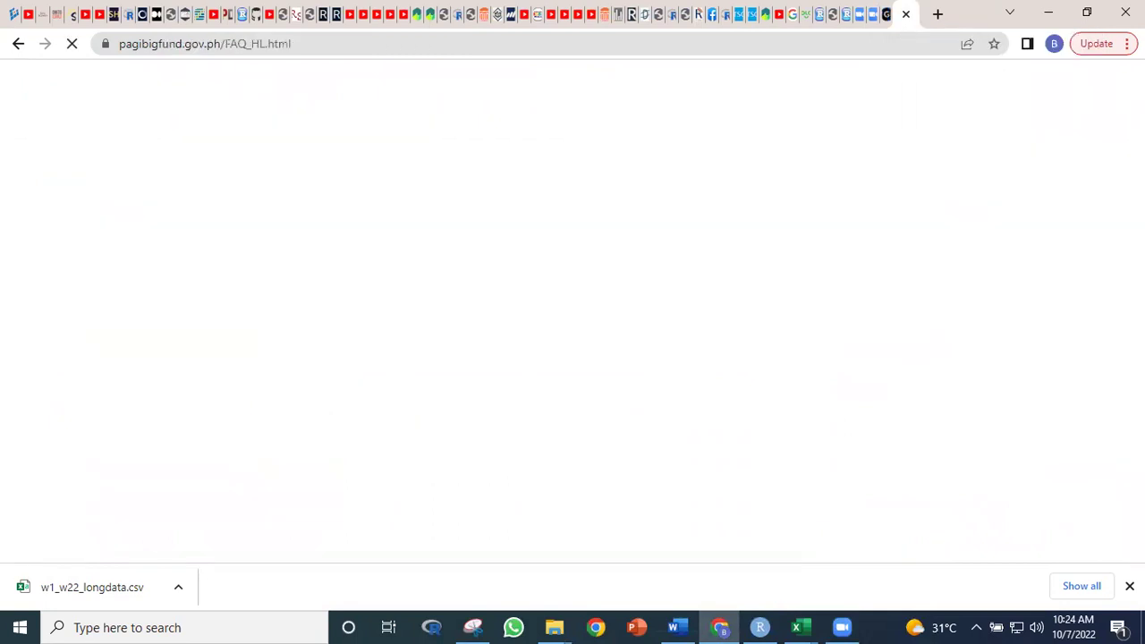
mouse_move(1138, 134)
mouse_down()
mouse_move(1137, 269)
mouse_move(1138, 134)
mouse_up()
click(873, 14)
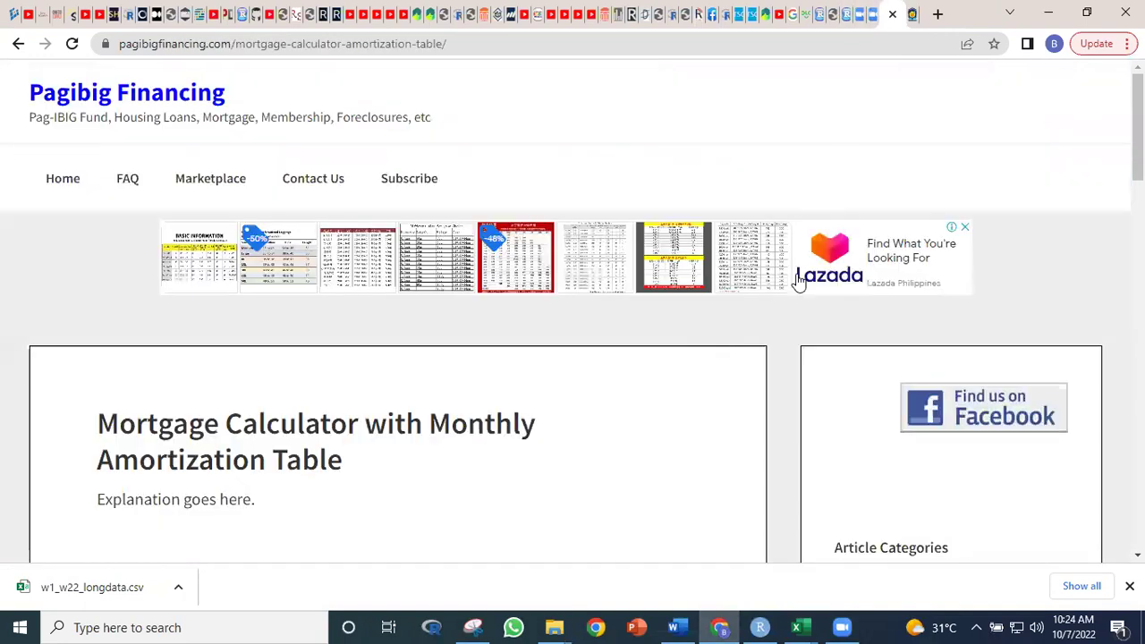
drag(1138, 127, 1137, 235)
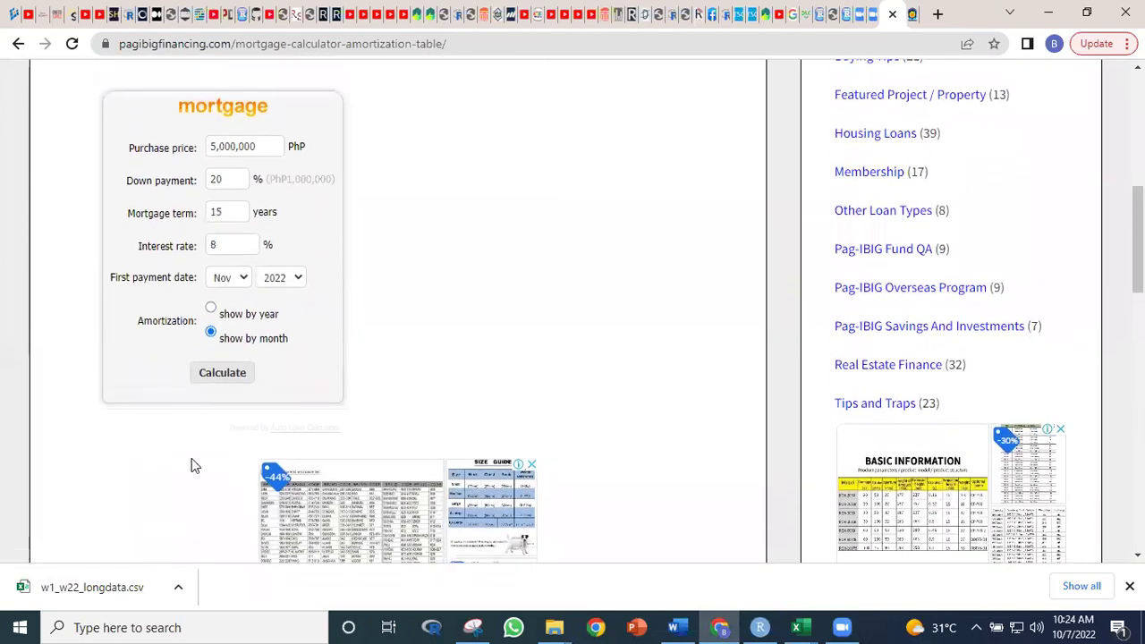
Step: Calculate the month-by-month amortization table, check its dates and opening payment rows, and close the table
click(212, 367)
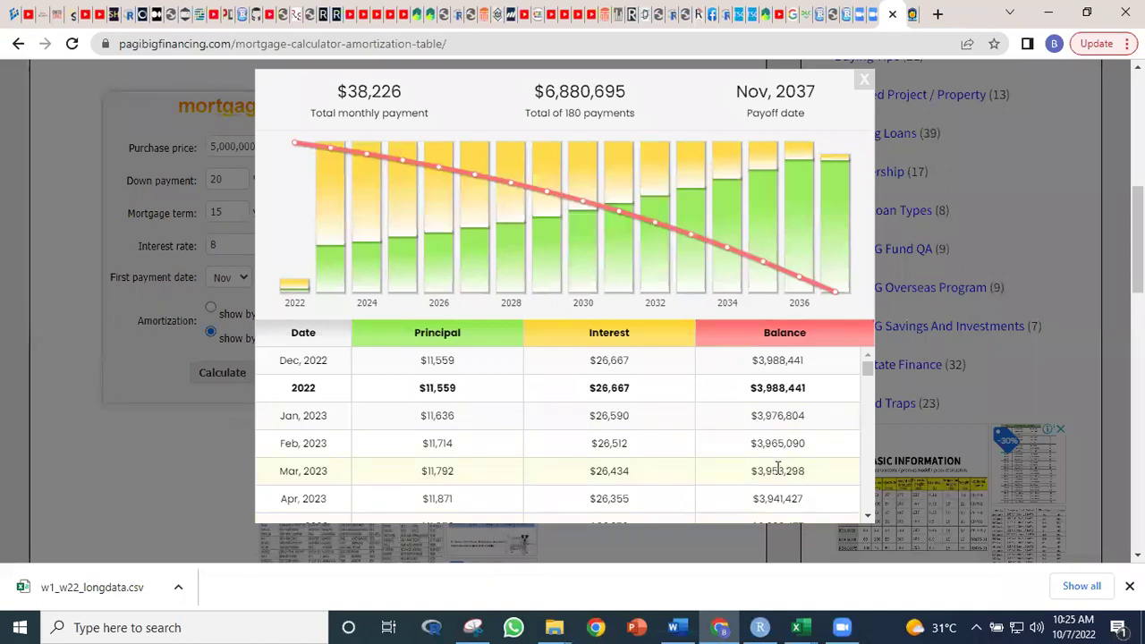
mouse_move(349, 157)
click(863, 80)
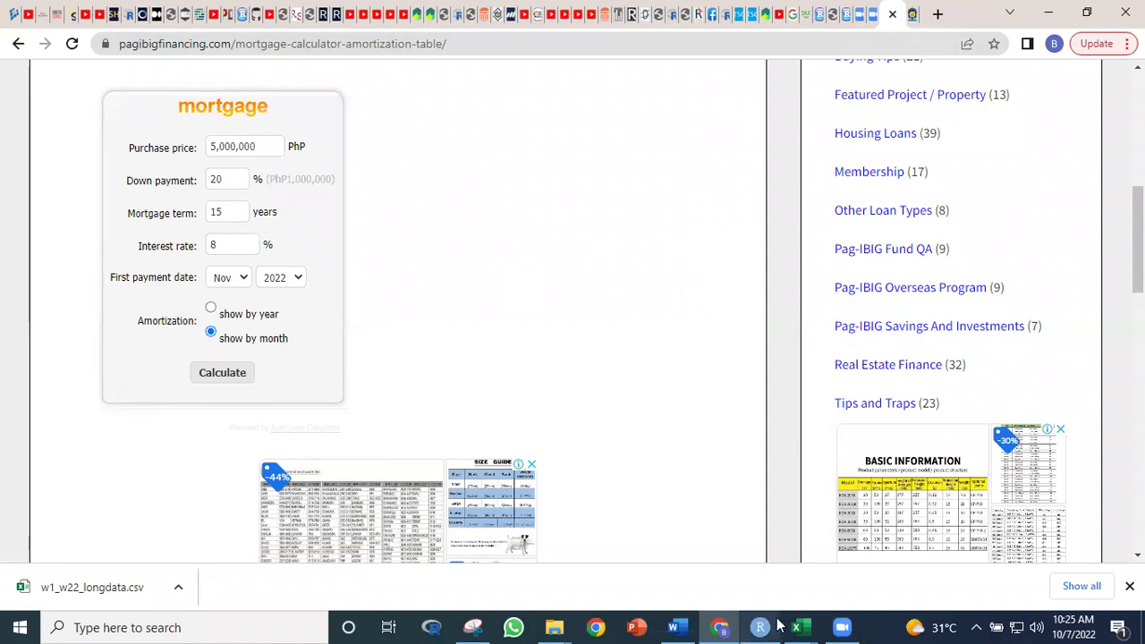
Step: Return to the Time Value of Money workbook in Excel and review the 2022 Interest and Principal cells of the yearly summary
mouse_move(796, 626)
click(900, 542)
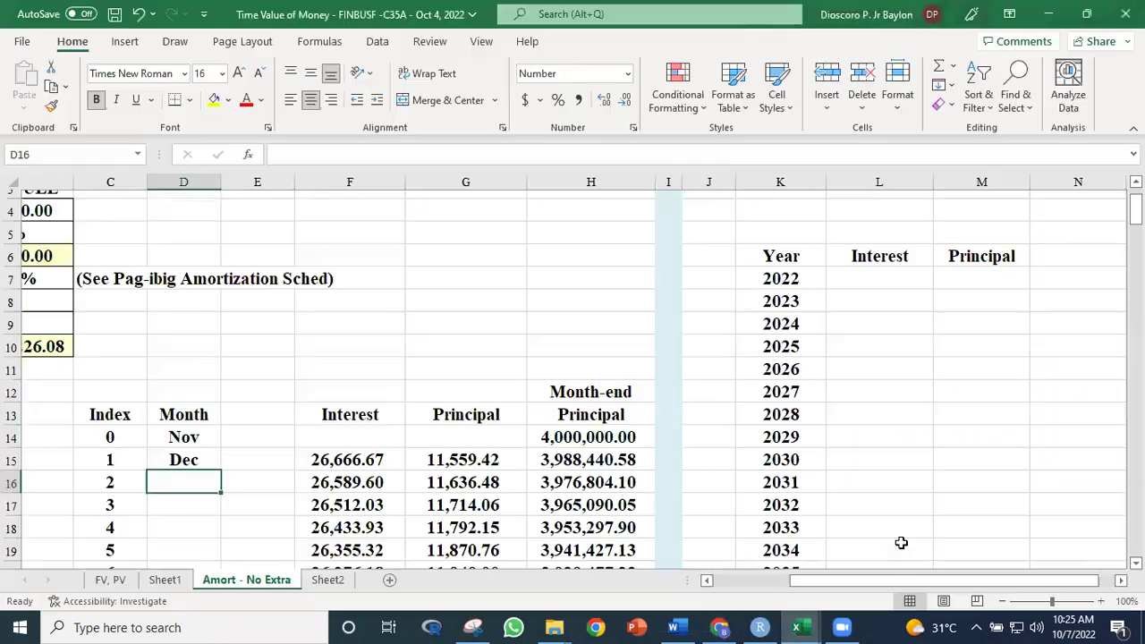
click(955, 488)
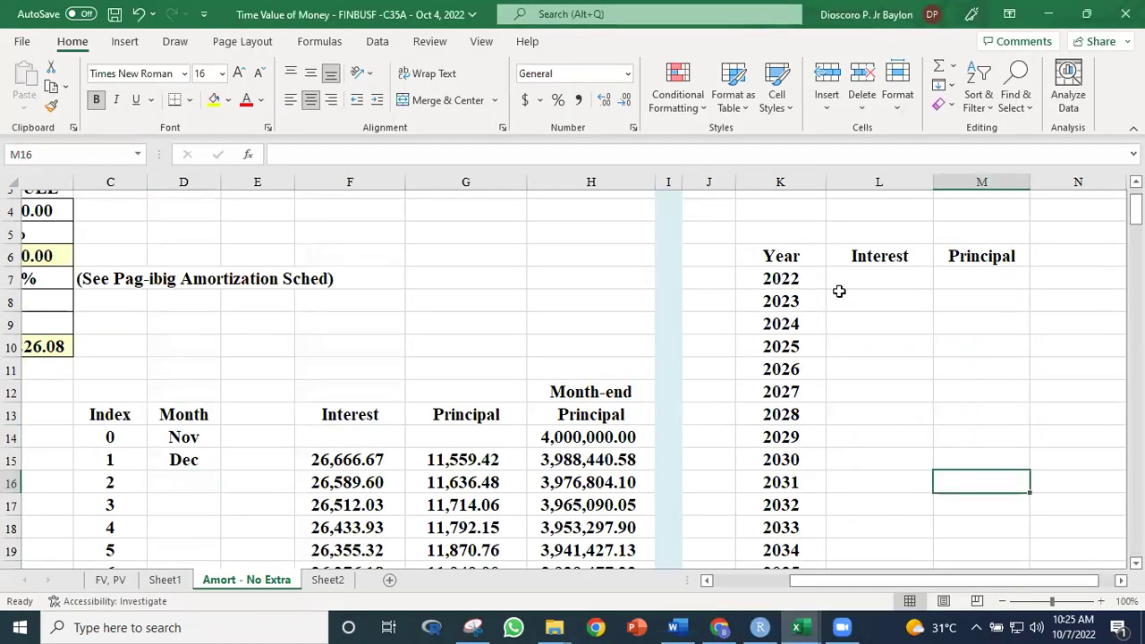
click(872, 278)
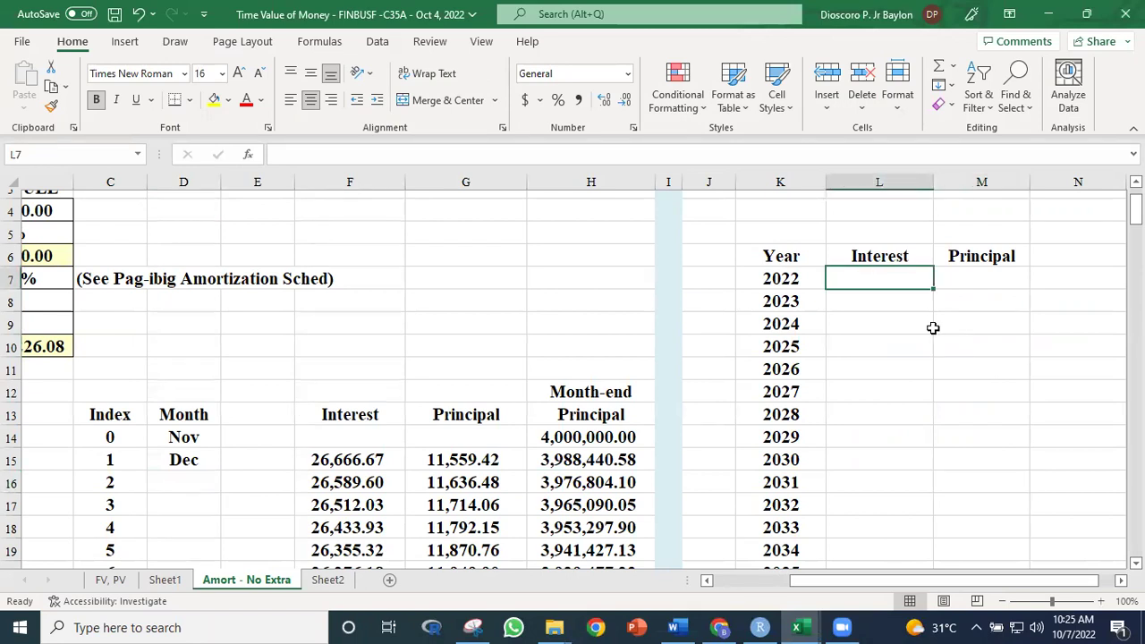
click(980, 278)
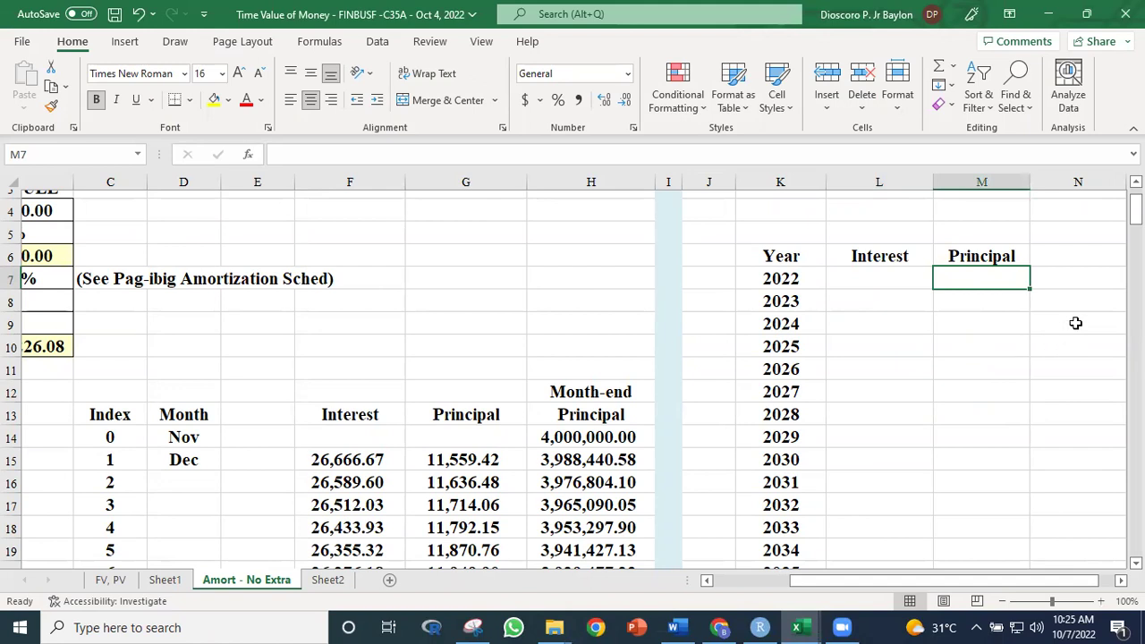
scroll(573, 376, down, 1)
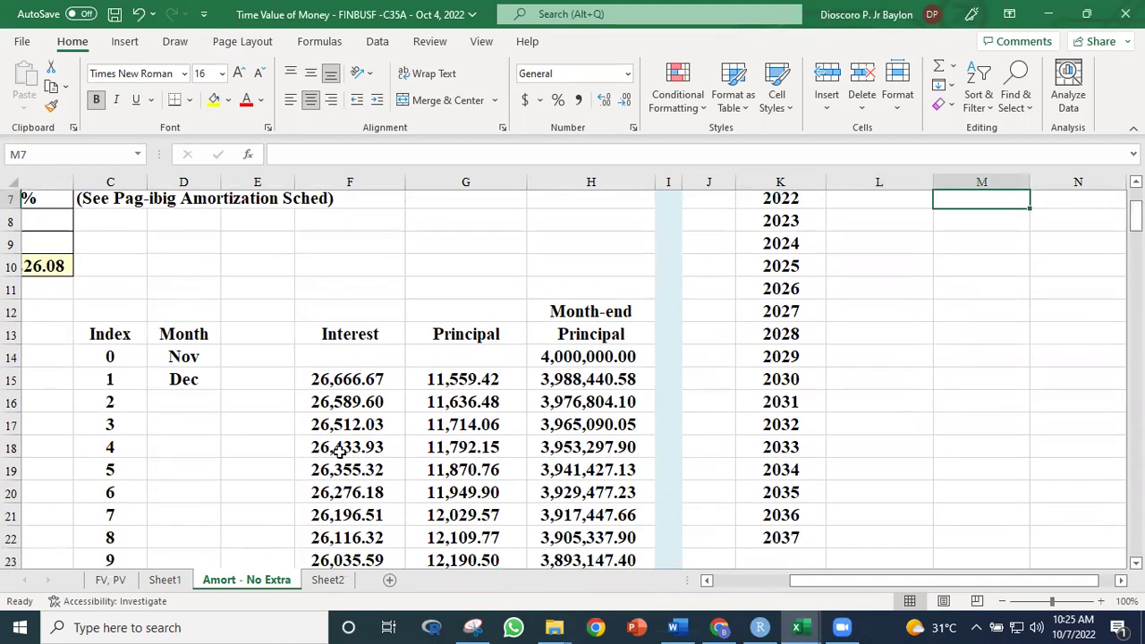
Step: Inspect the interest formula for index 1 in F15 and leave the cell without editing it
double_click(369, 381)
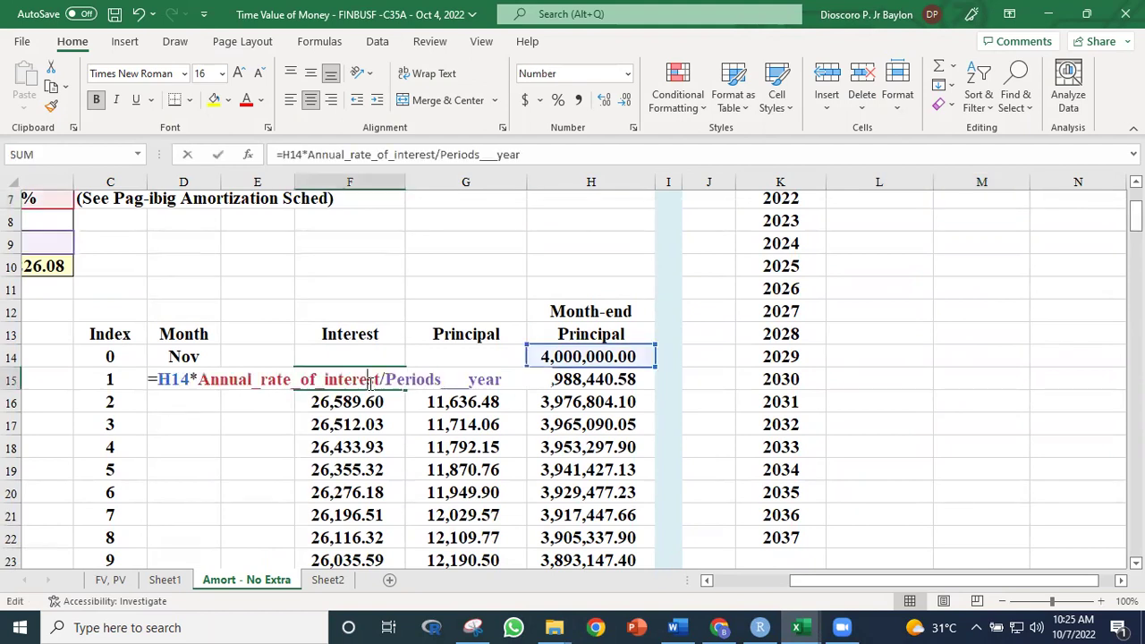
click(673, 448)
click(872, 441)
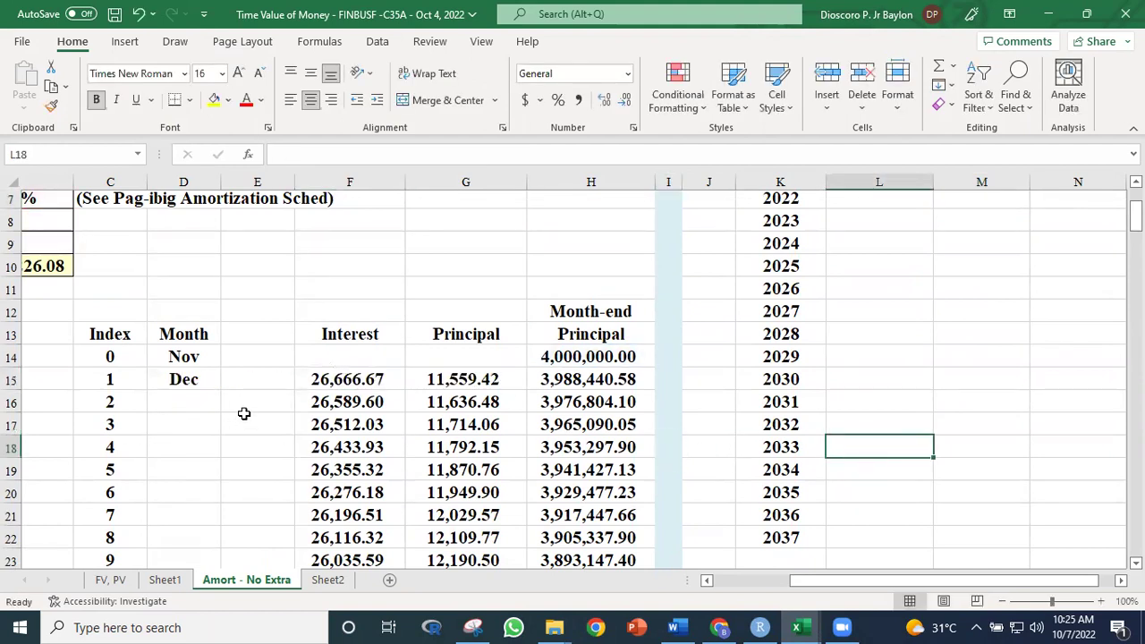
click(262, 378)
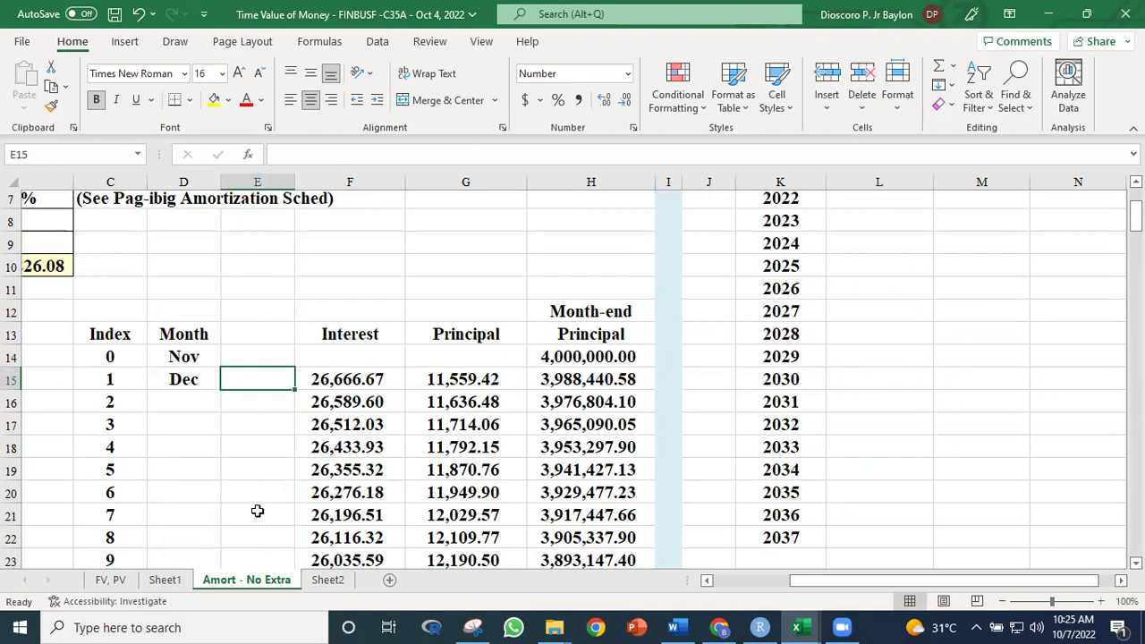
Step: Enter Jan, Feb and Mar in D16:D18 and fill the month series down to Nov in D26
click(195, 396)
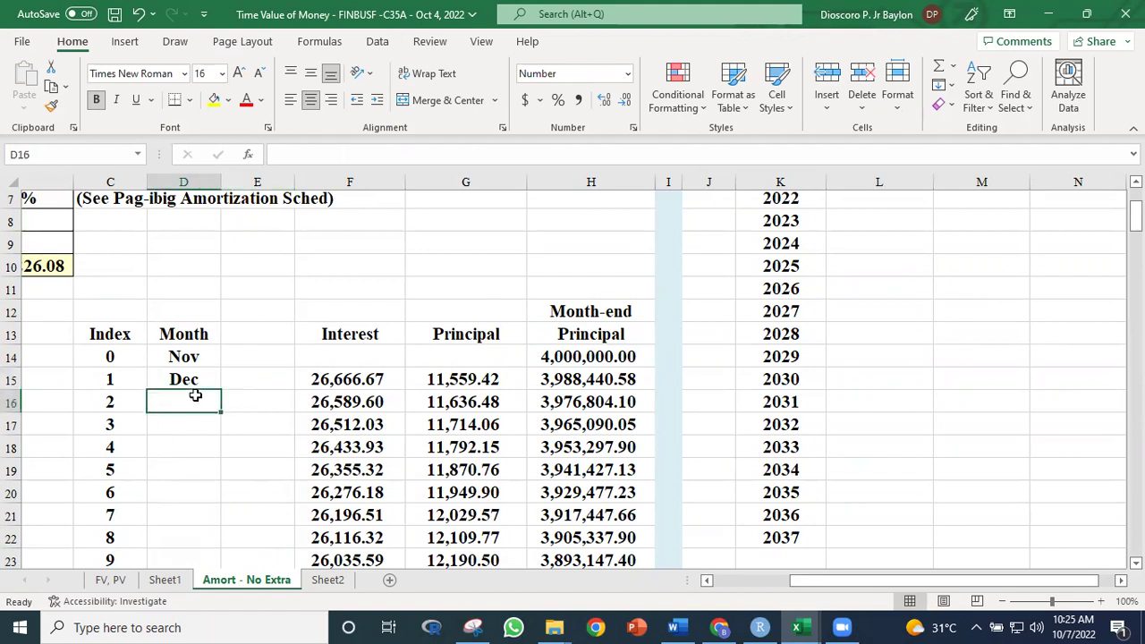
text(Jan)
key(Return)
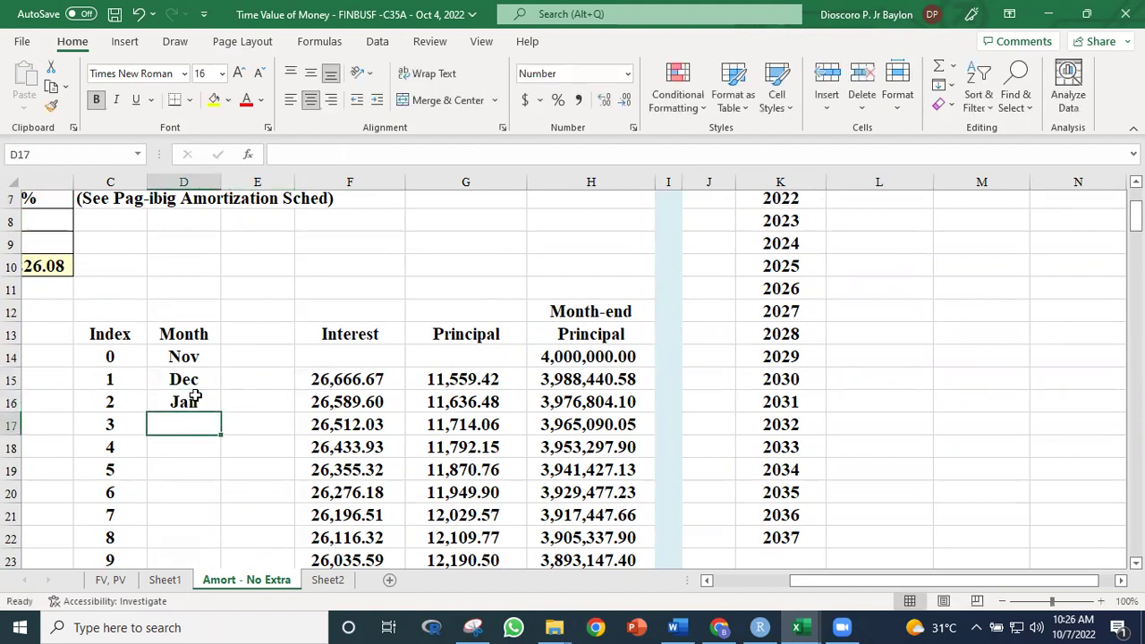
text(Feb)
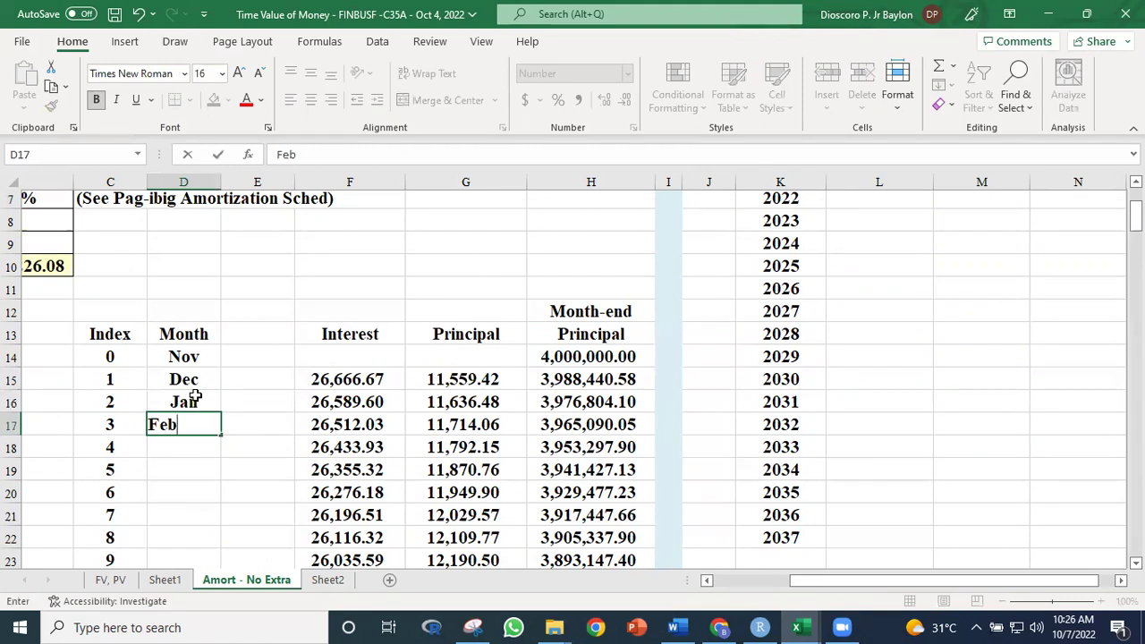
key(Return)
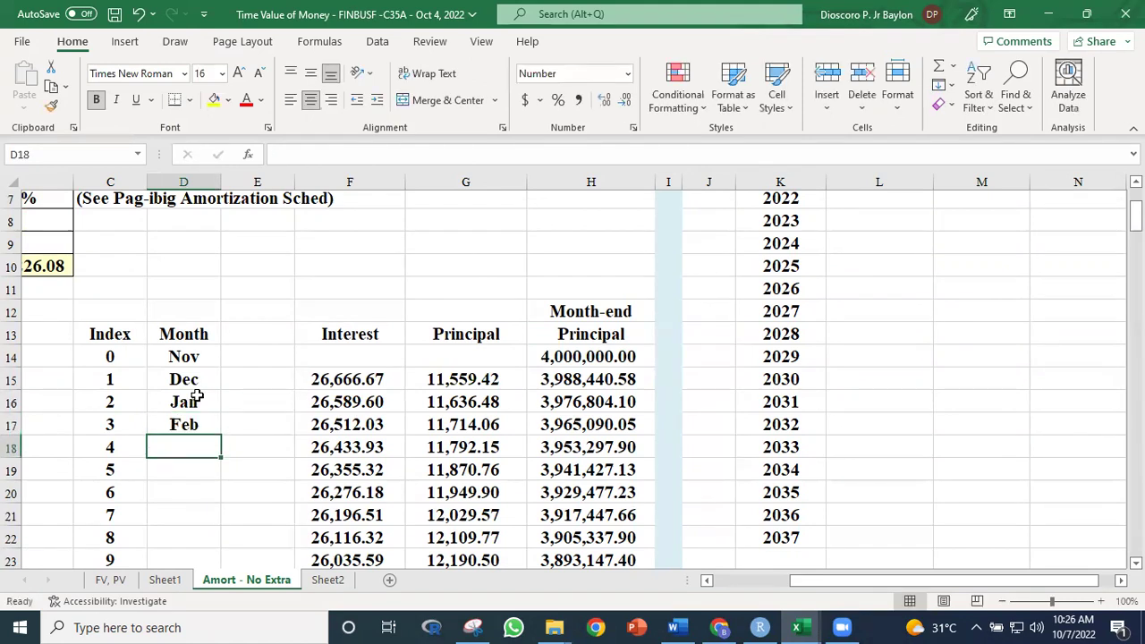
text(Mar)
key(Return)
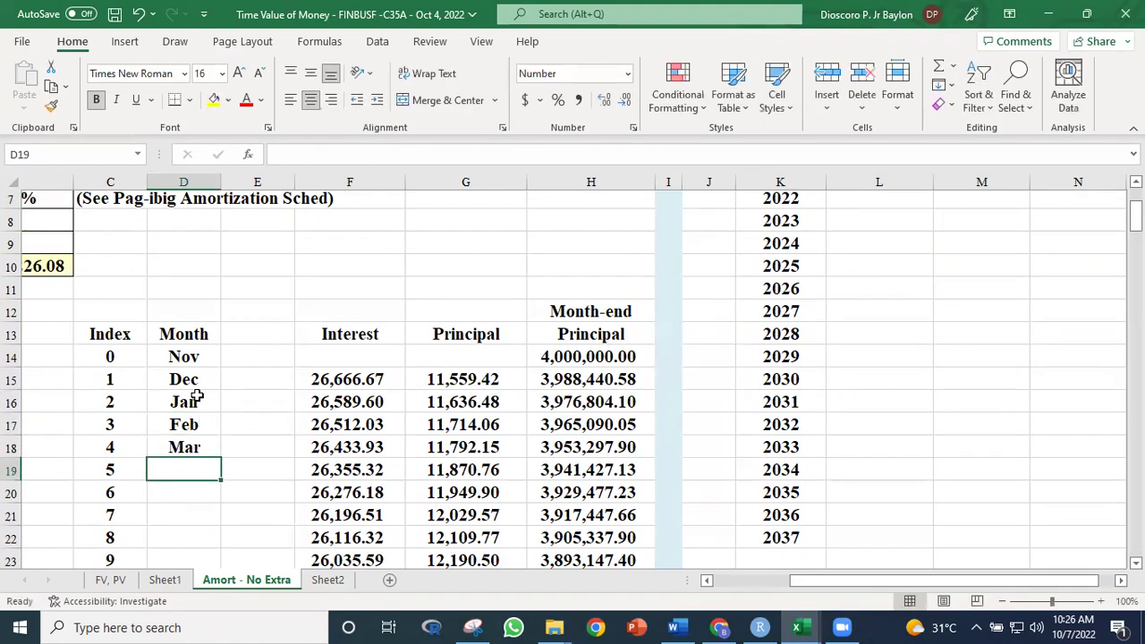
drag(197, 397, 209, 503)
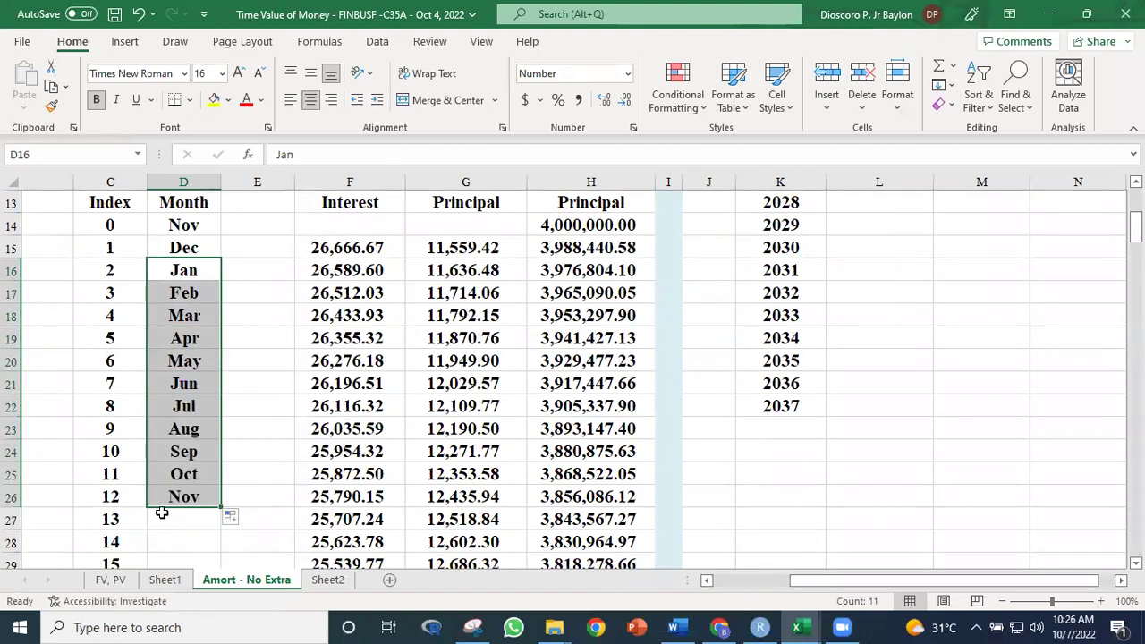
Step: Extend the month series to Dec in D27 and paste a copy of D16:D27 starting at D28
drag(219, 515, 219, 526)
click(849, 513)
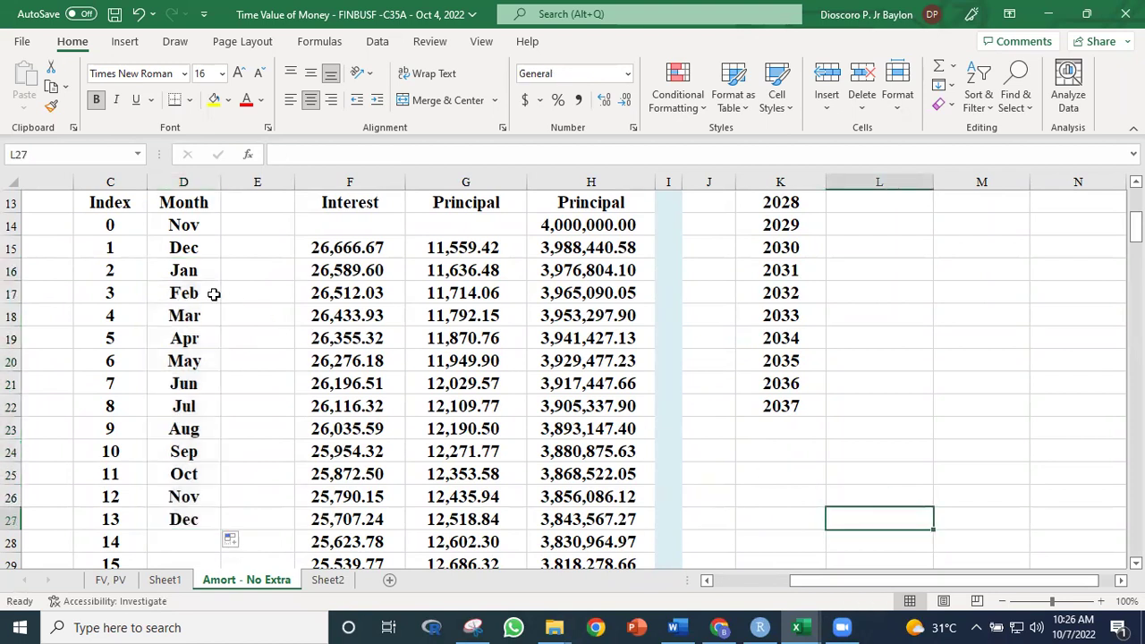
drag(204, 276, 164, 517)
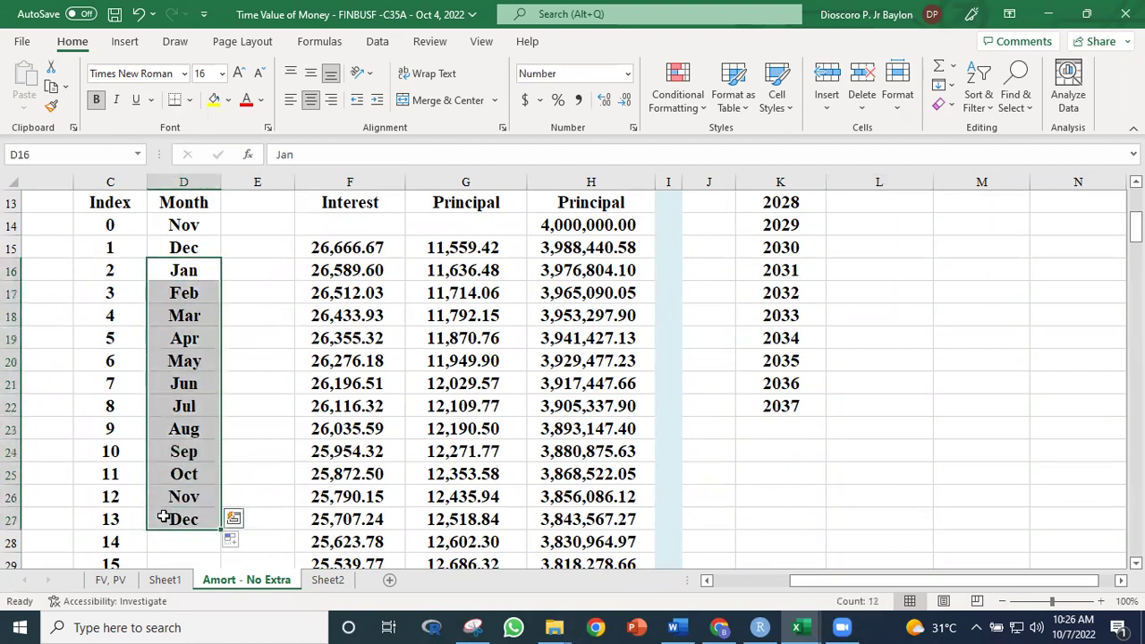
key(ctrl+c)
click(193, 542)
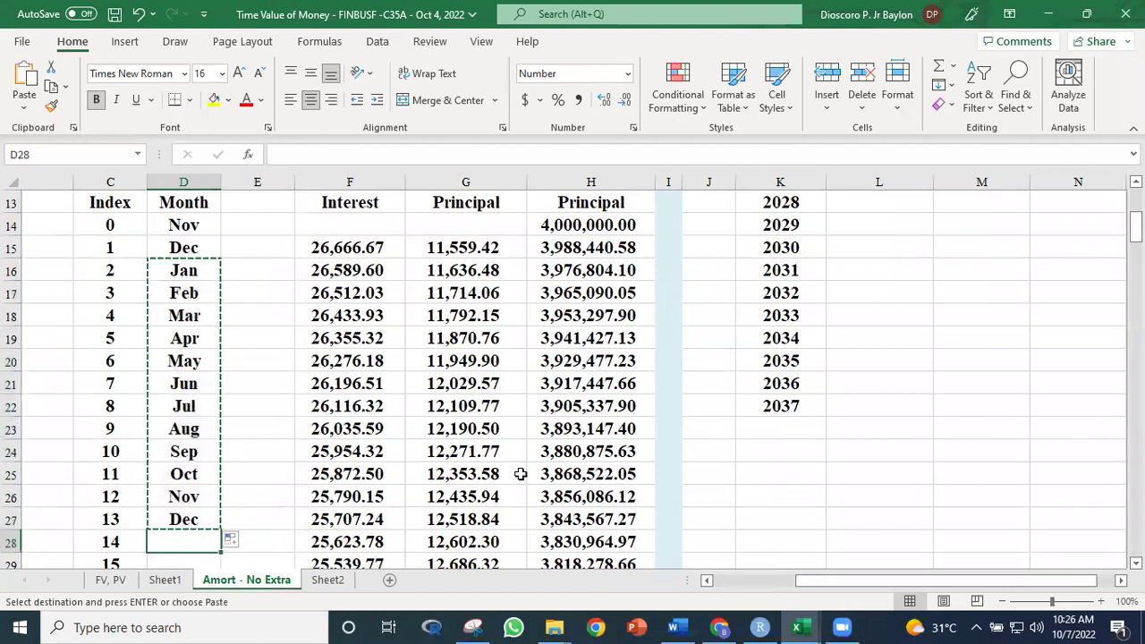
key(ctrl+v)
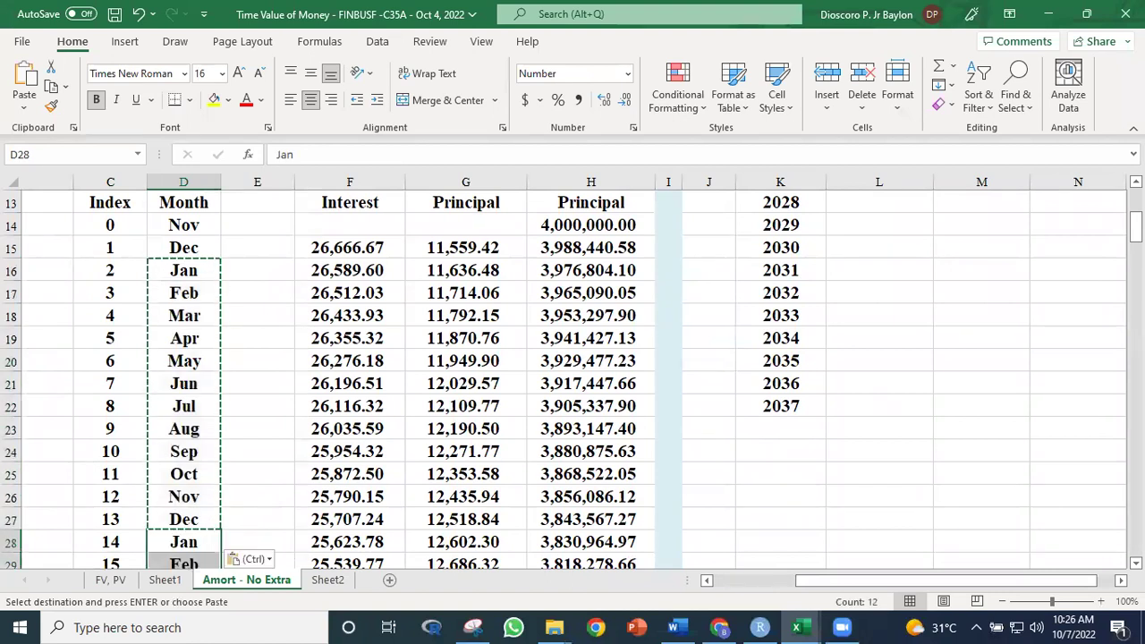
scroll(266, 340, down, 1)
click(271, 342)
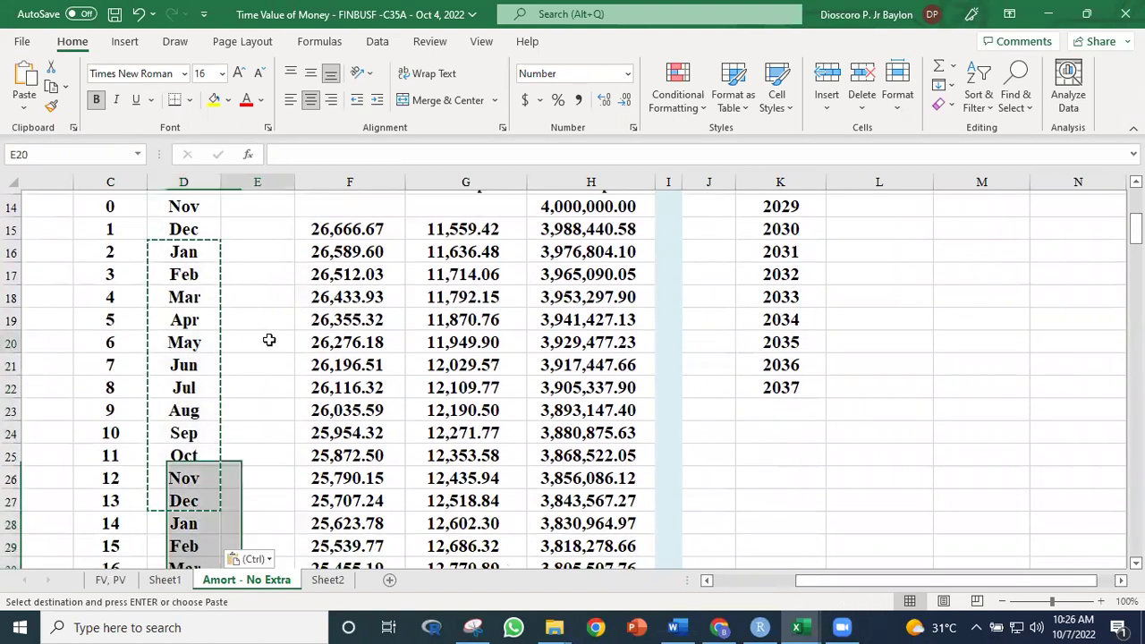
key(Escape)
Step: Copy the two years of months in D16:D39 and paste them starting at D40
drag(190, 257, 186, 430)
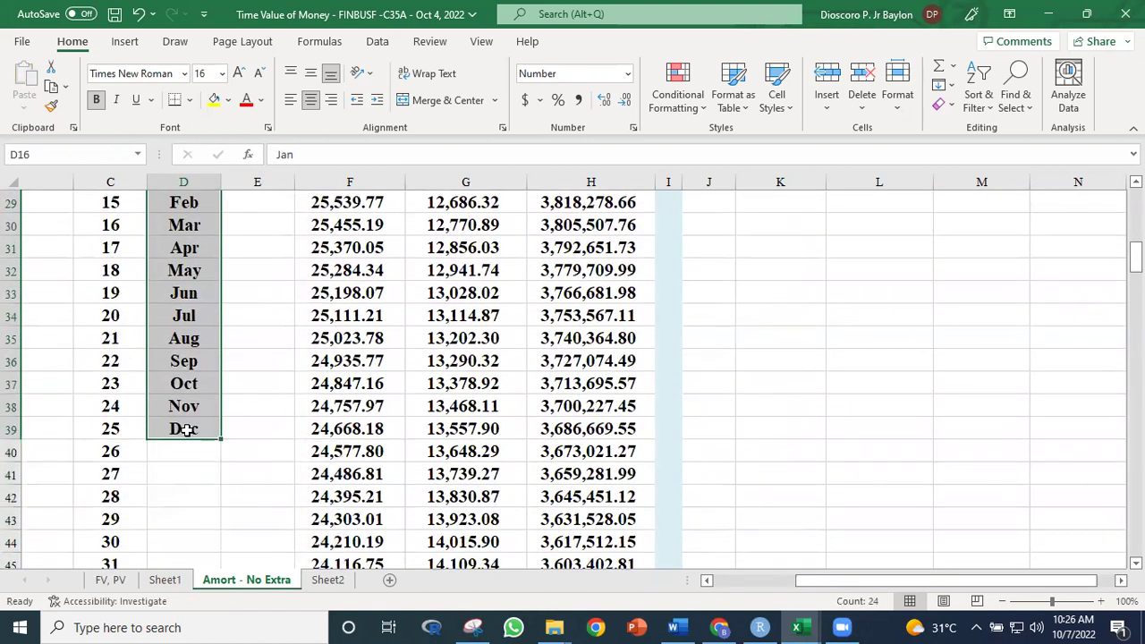
key(ctrl+c)
click(200, 454)
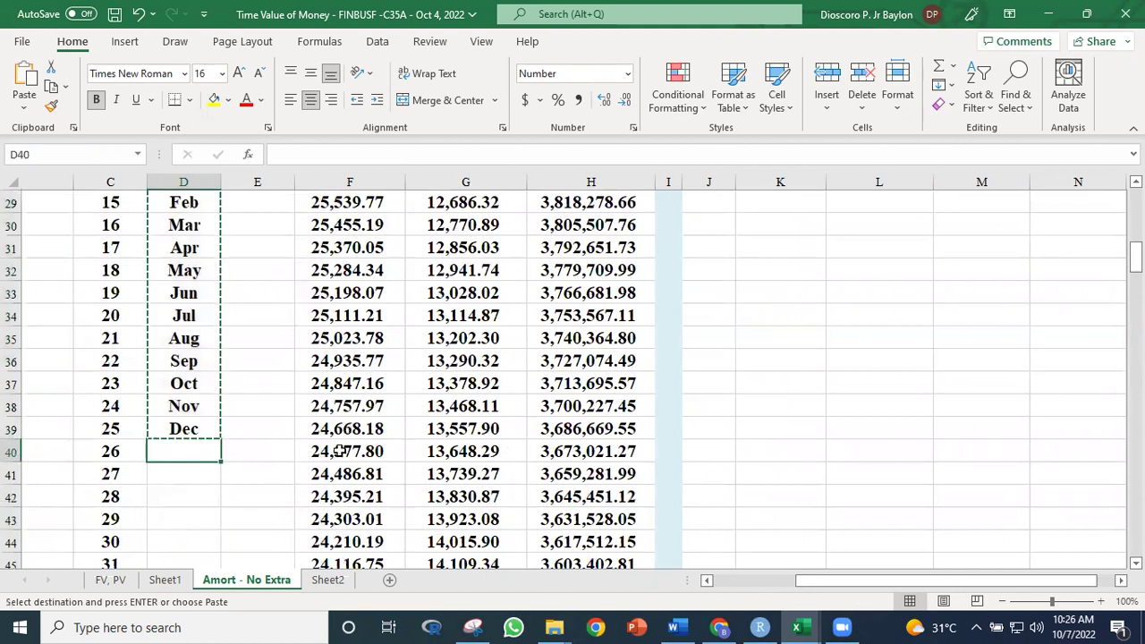
key(ctrl+v)
key(ctrl)
Step: Paste the copied 24-month block again starting at D64 and at D88
scroll(151, 415, down, 8)
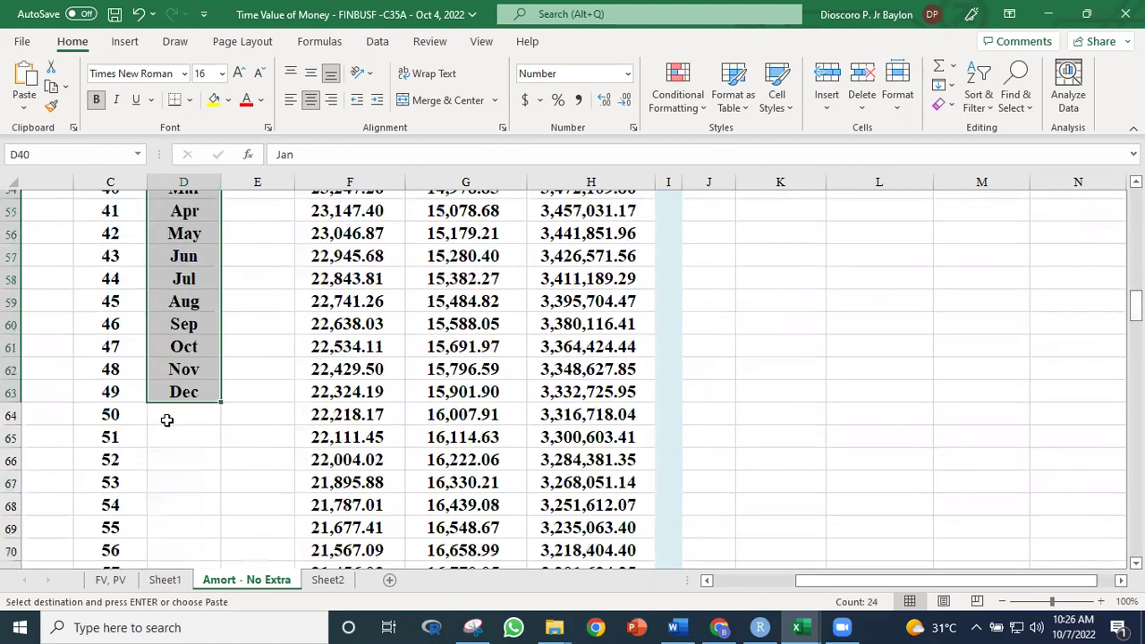
click(166, 420)
key(ctrl+v)
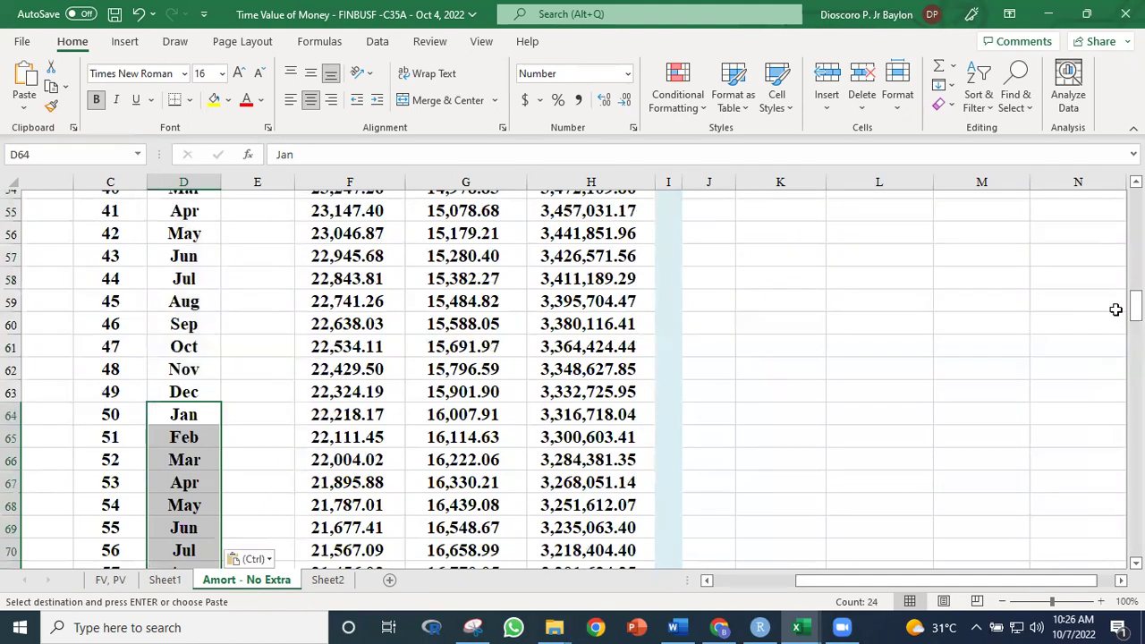
scroll(573, 381, up, 5)
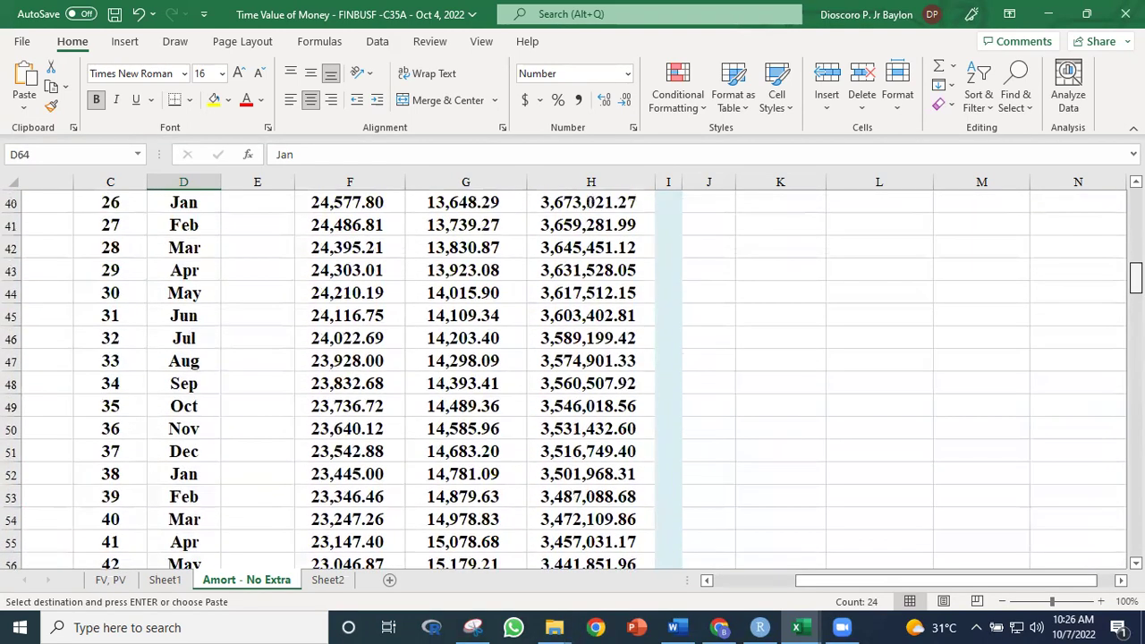
scroll(219, 372, down, 13)
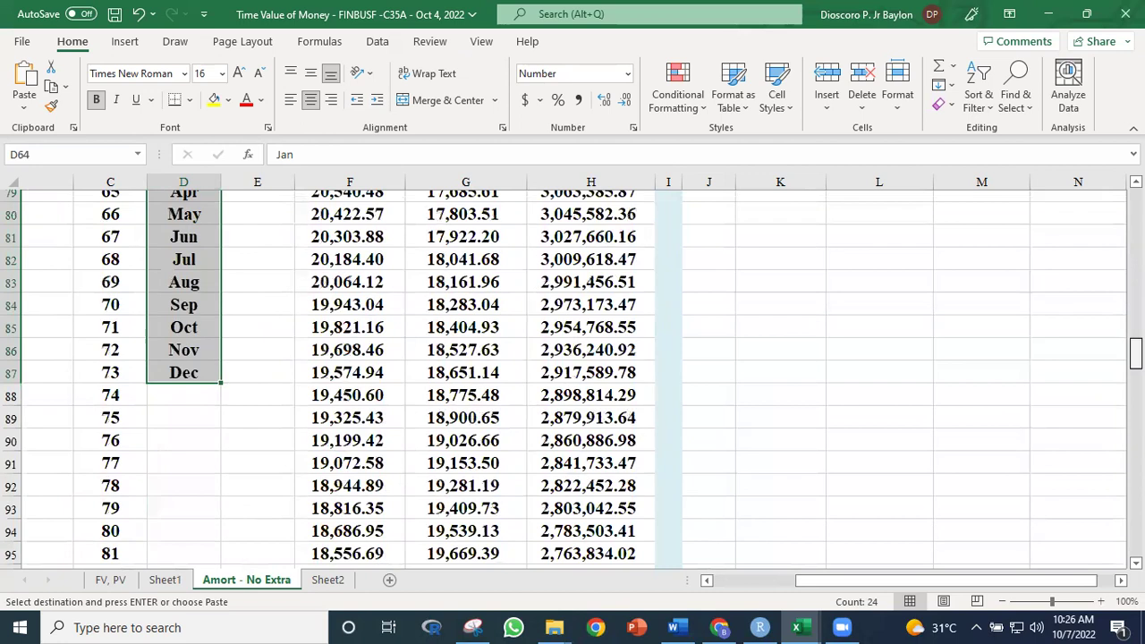
click(194, 372)
key(ctrl+v)
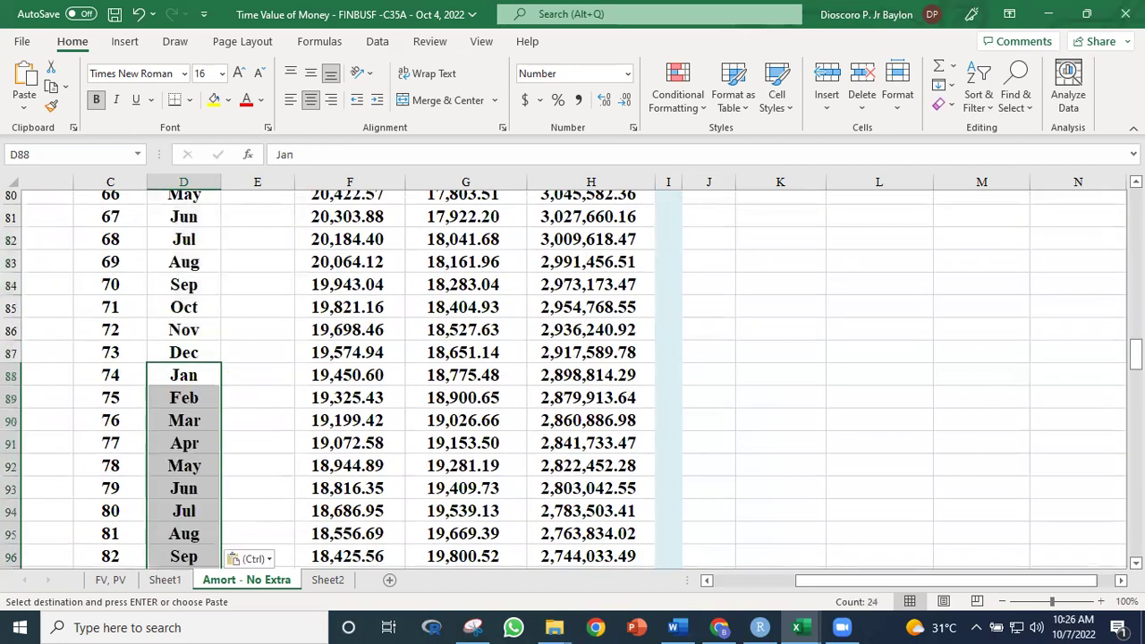
Step: Copy the four years of months in D64:D111 and paste them starting at D112 and at D160
scroll(573, 380, up, 6)
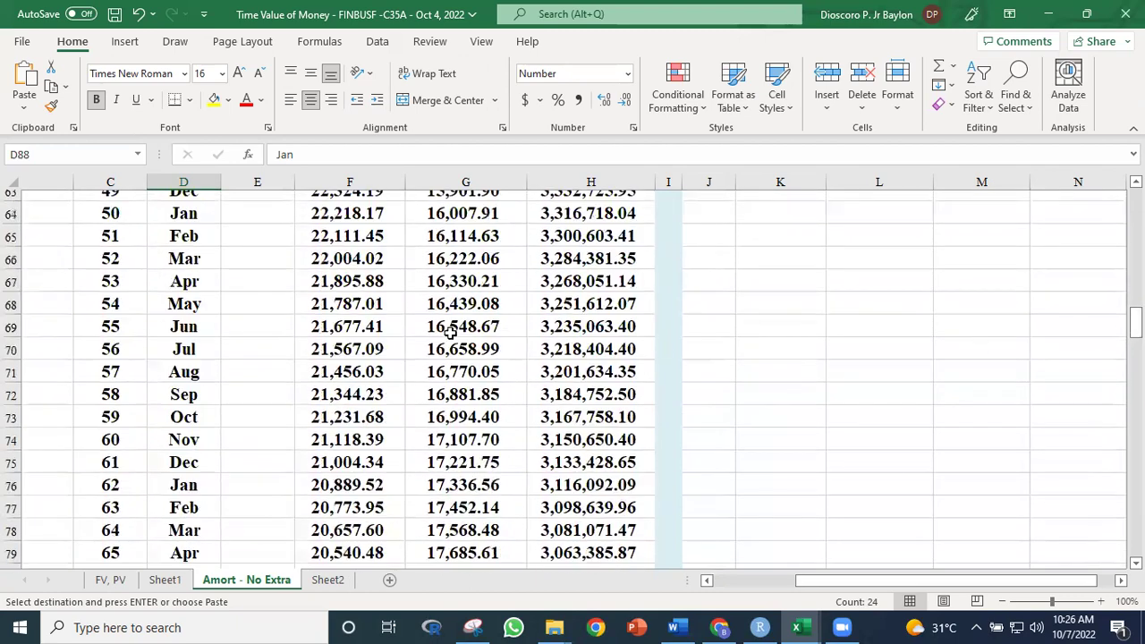
drag(210, 281, 168, 404)
key(ctrl+c)
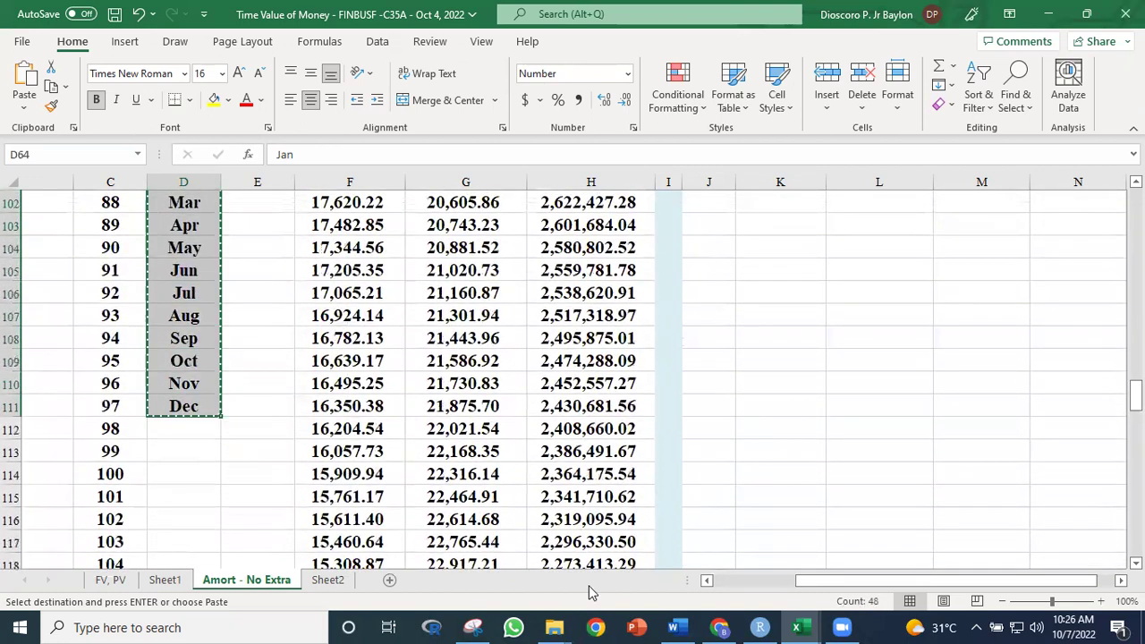
click(175, 429)
key(ctrl+v)
key(ctrl)
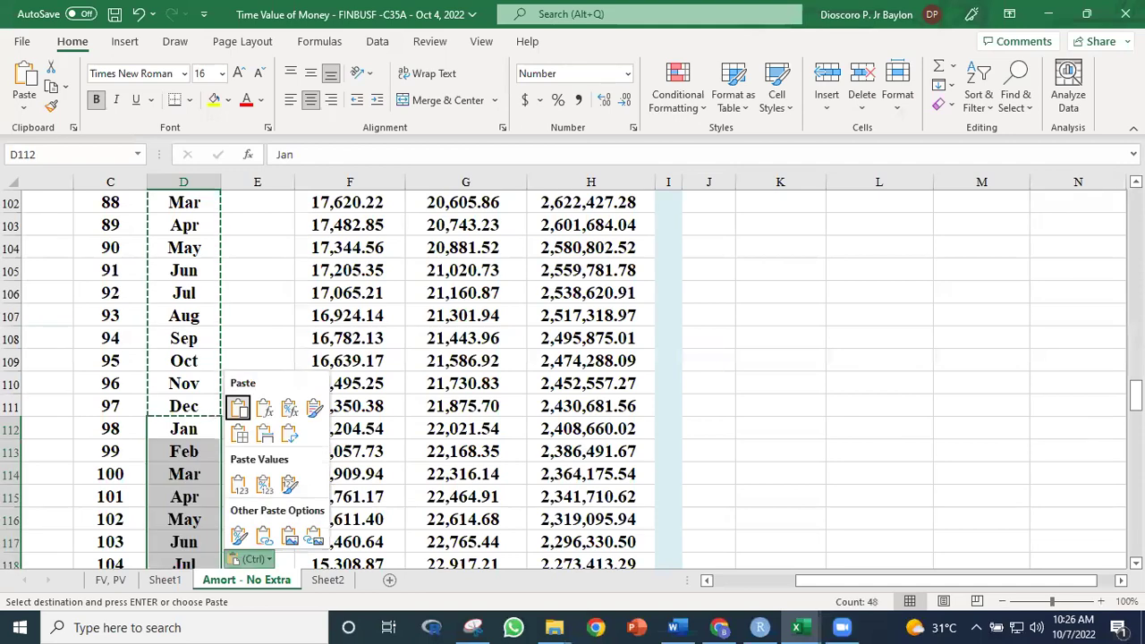
scroll(573, 379, down, 12)
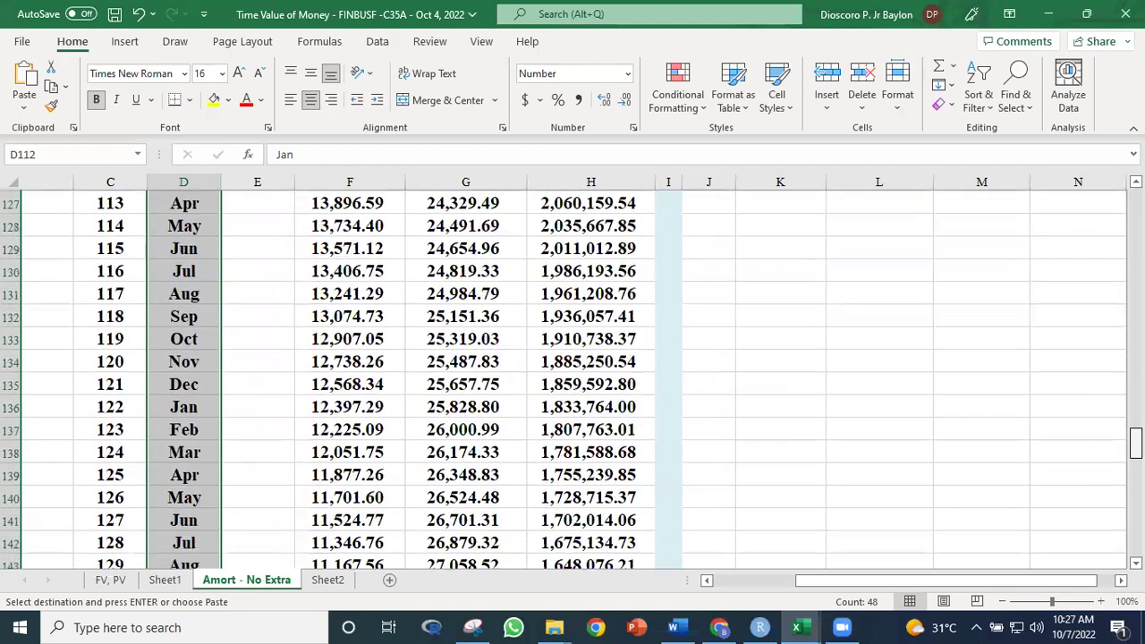
scroll(166, 334, down, 5)
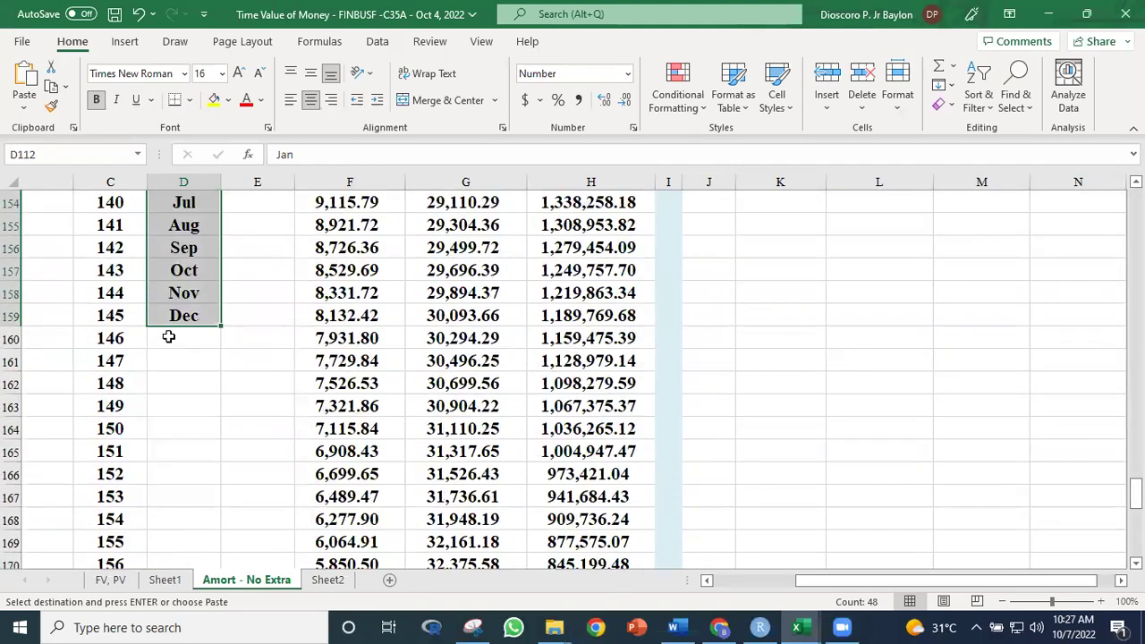
click(170, 336)
key(ctrl+v)
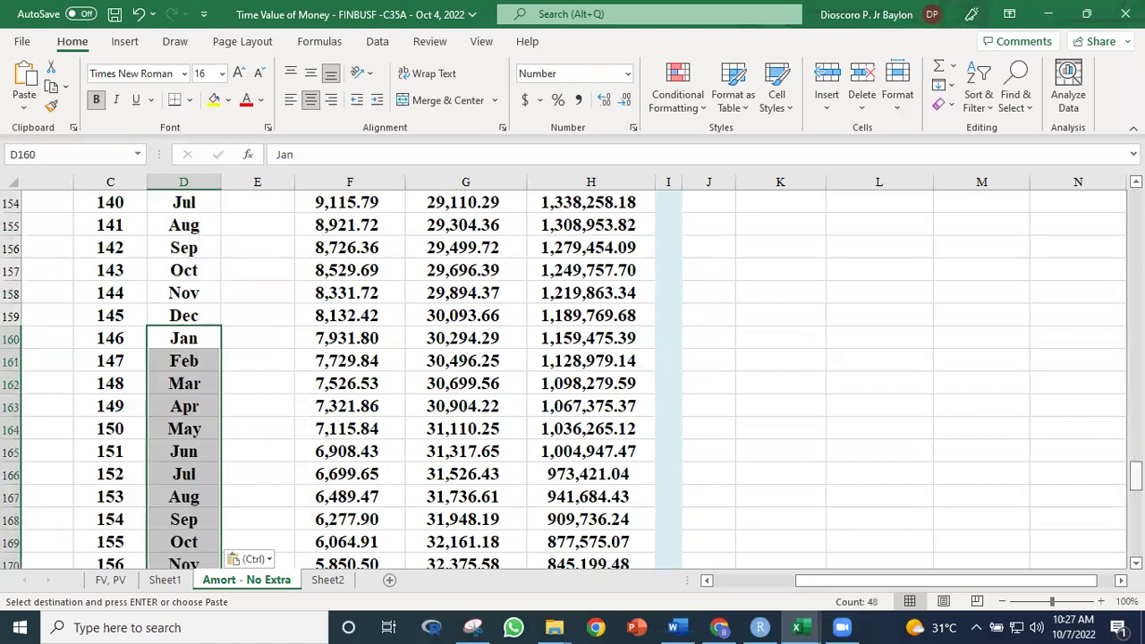
Step: Clear the surplus months below the Total row from D196 down, and clear D195:G195
scroll(378, 397, down, 12)
drag(215, 314, 204, 432)
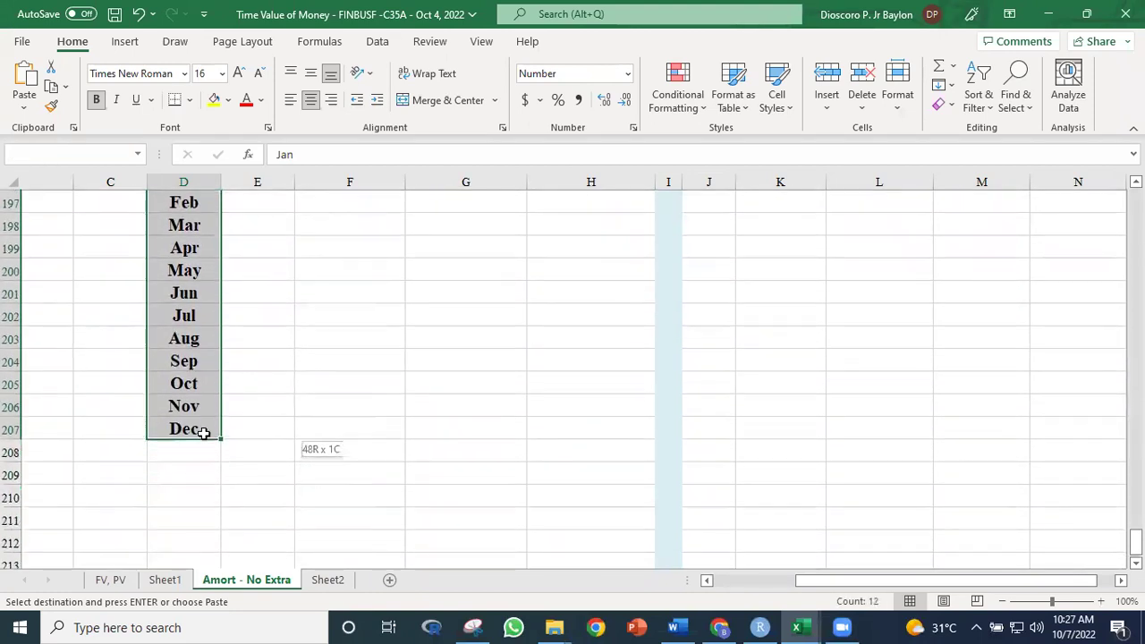
key(ctrl+z)
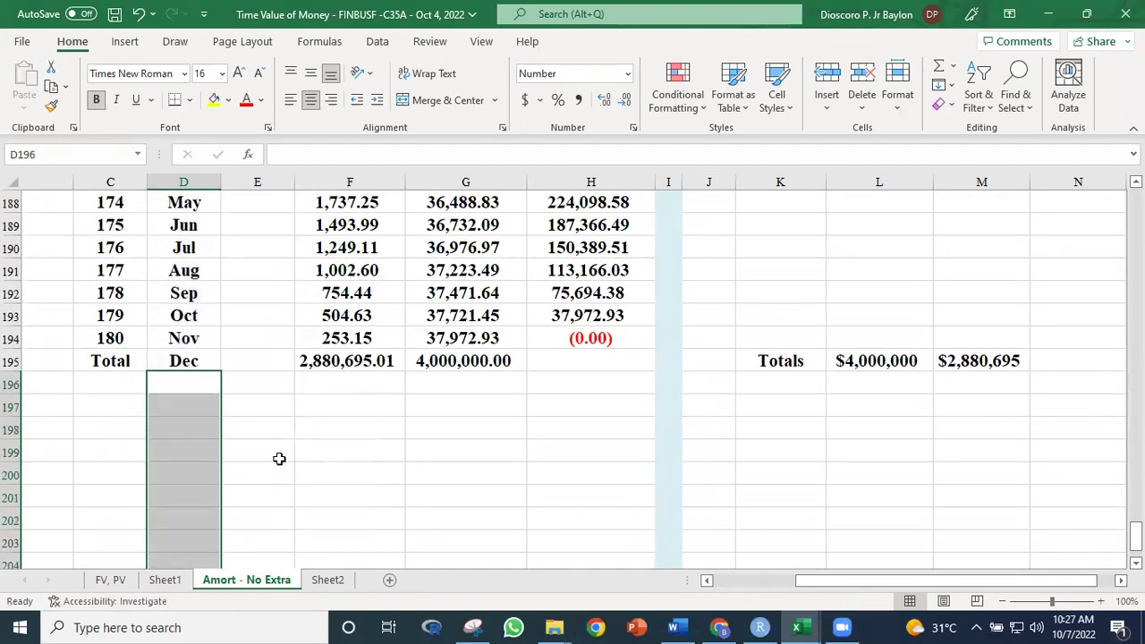
drag(172, 363, 456, 365)
key(Delete)
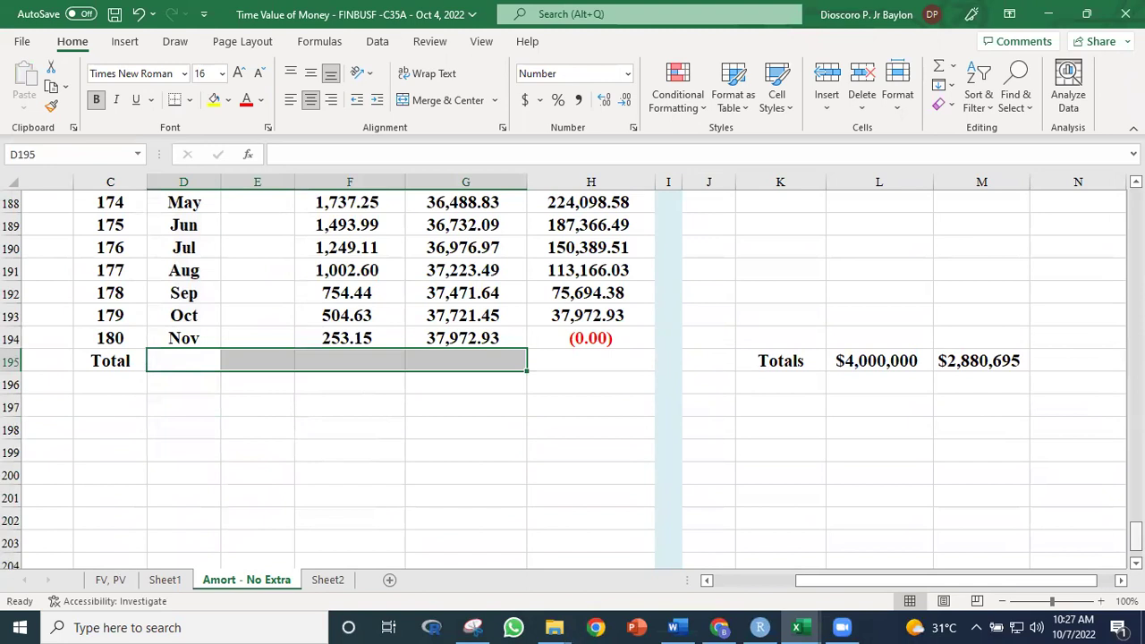
Step: Enter 2022 in E14 and E15 for the Nov and Dec rows, and head the column Year in E13
scroll(573, 376, up, 20)
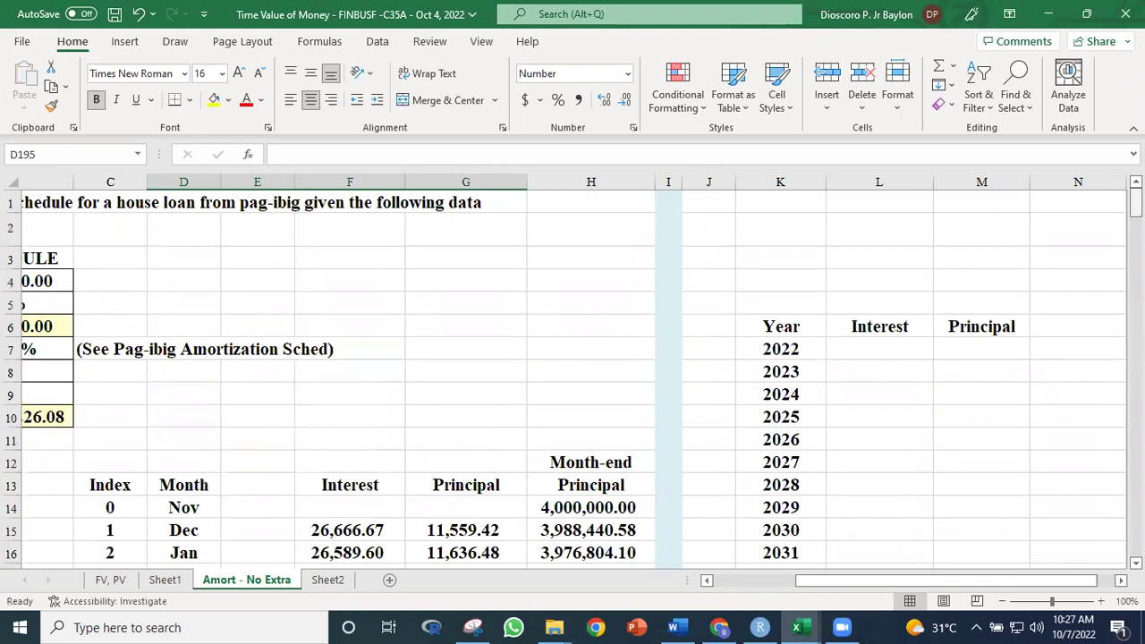
scroll(573, 376, down, 4)
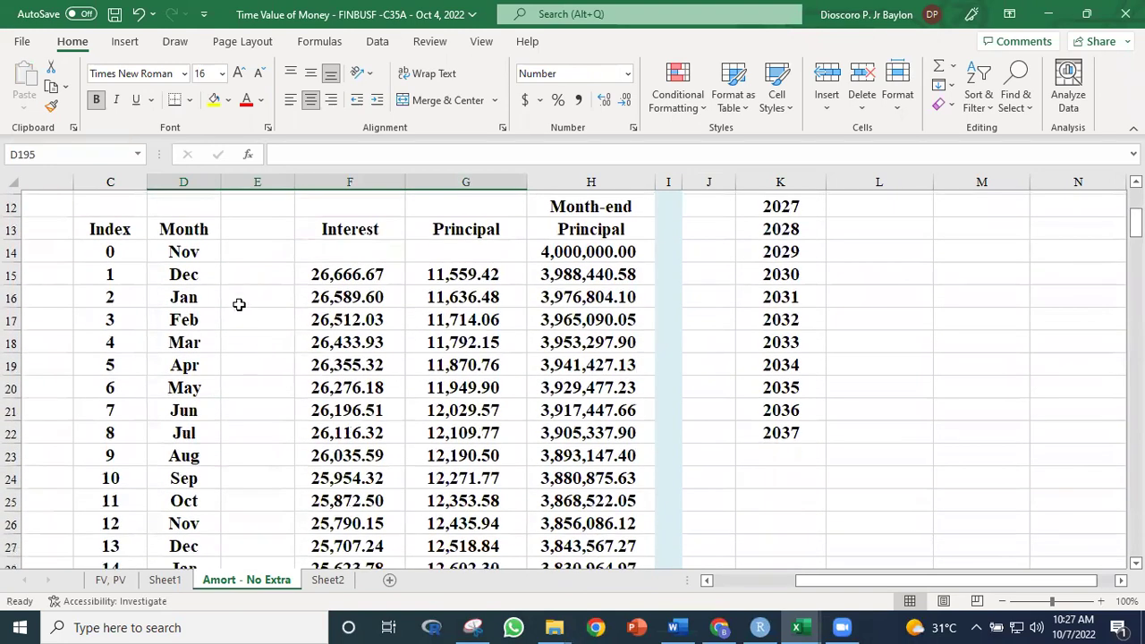
click(248, 262)
text(20)
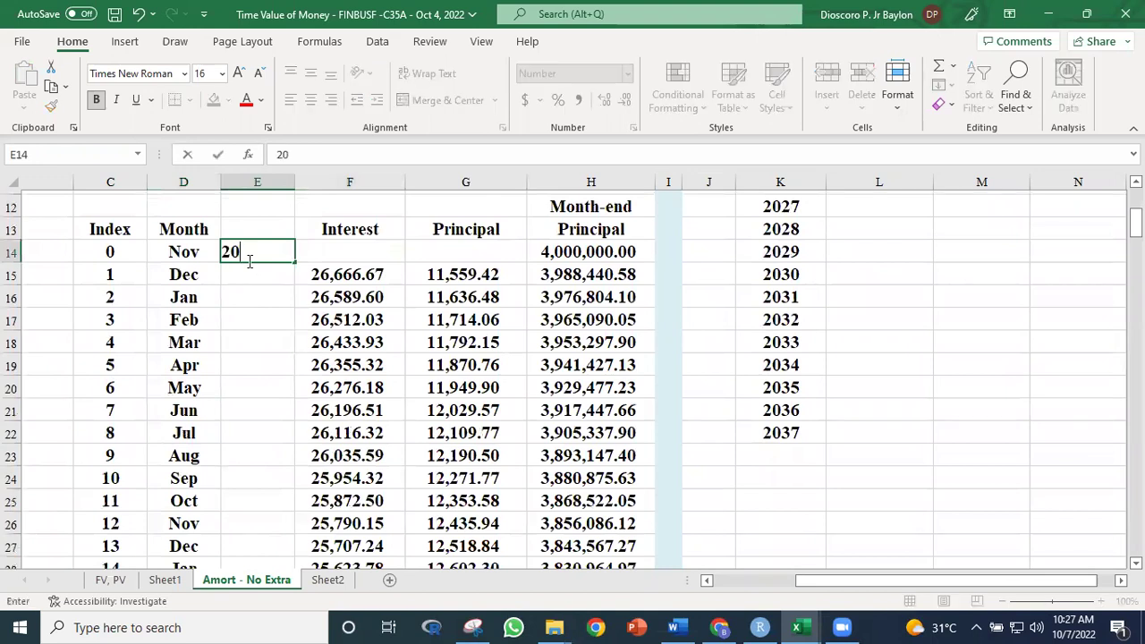
text(22)
key(Return)
text(202)
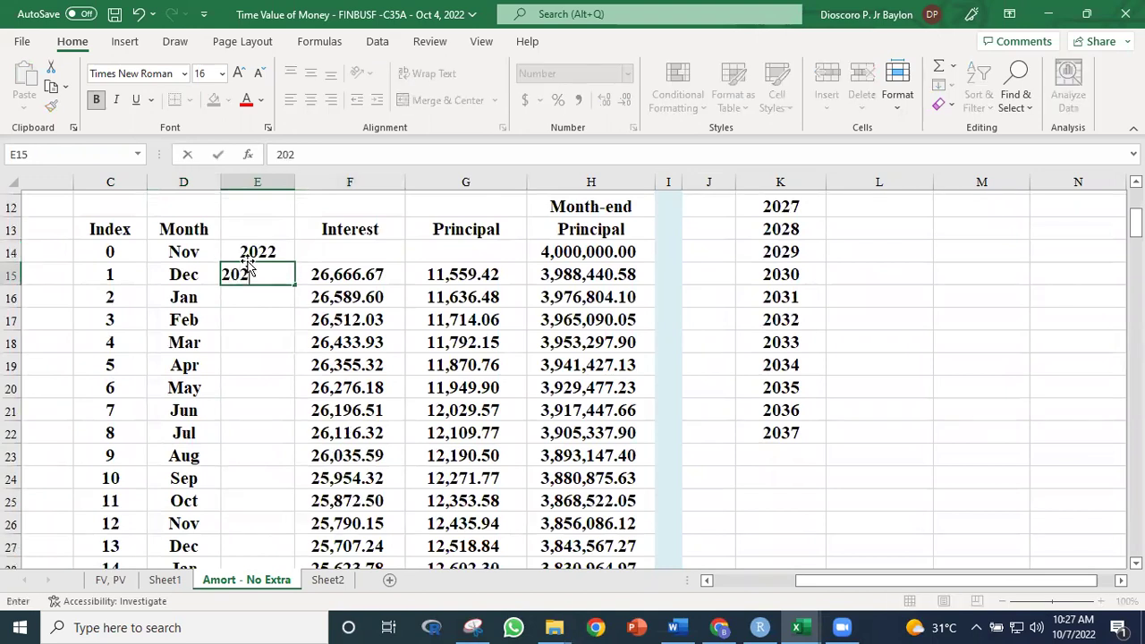
key(Return)
click(262, 227)
text(Year)
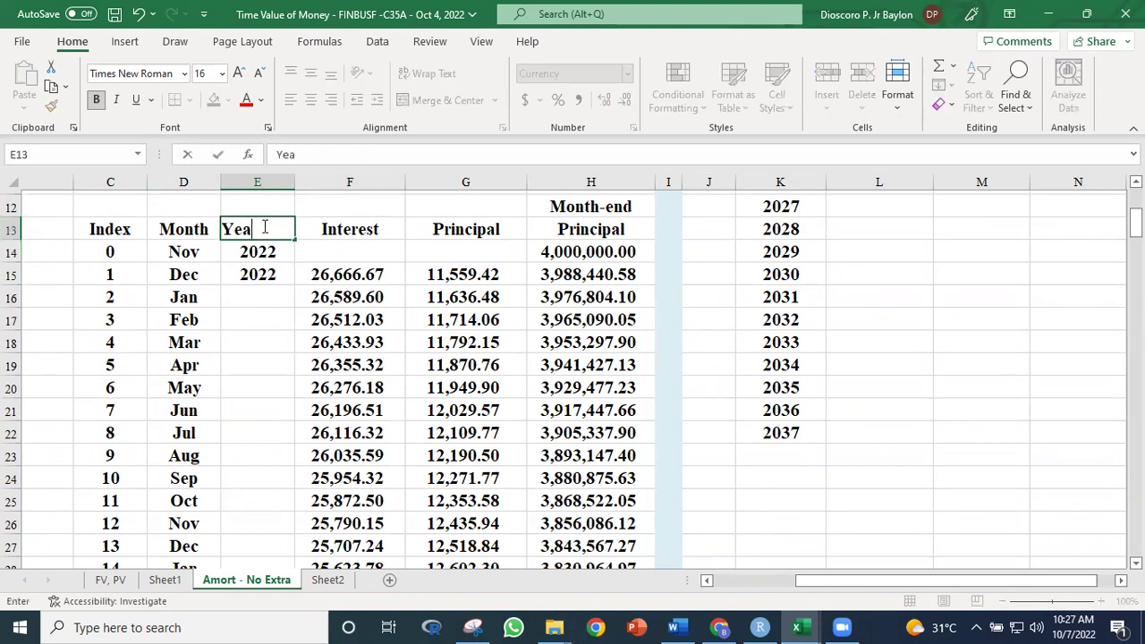
key(Return)
Step: Enter 2023 in E16 and fill it down to the Dec row in E27
click(266, 297)
text(20)
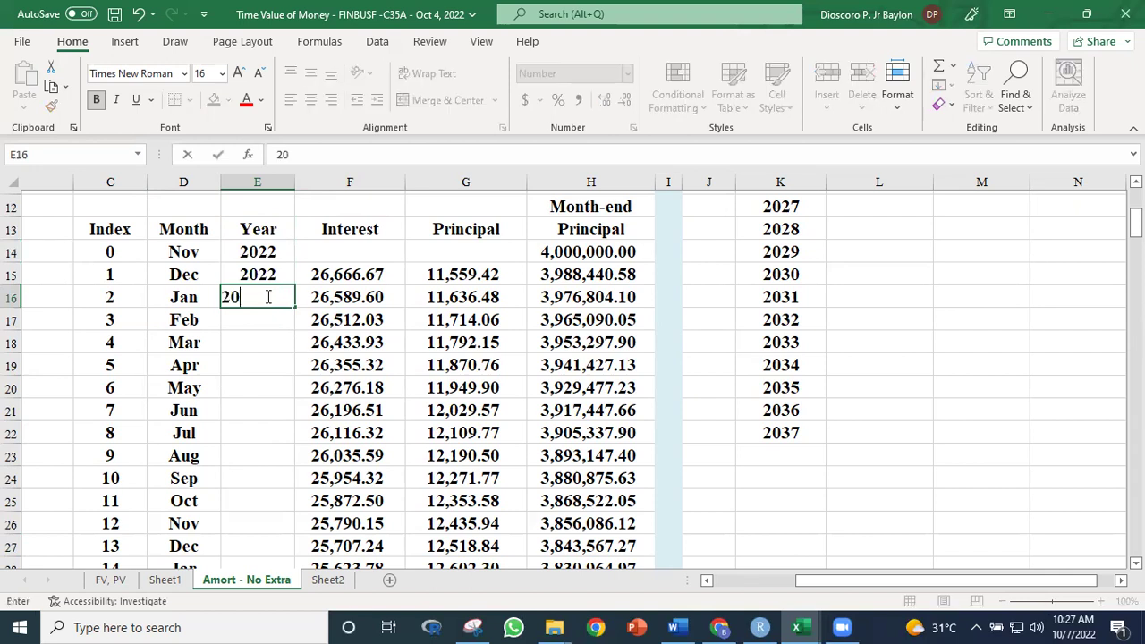
text(23)
key(Return)
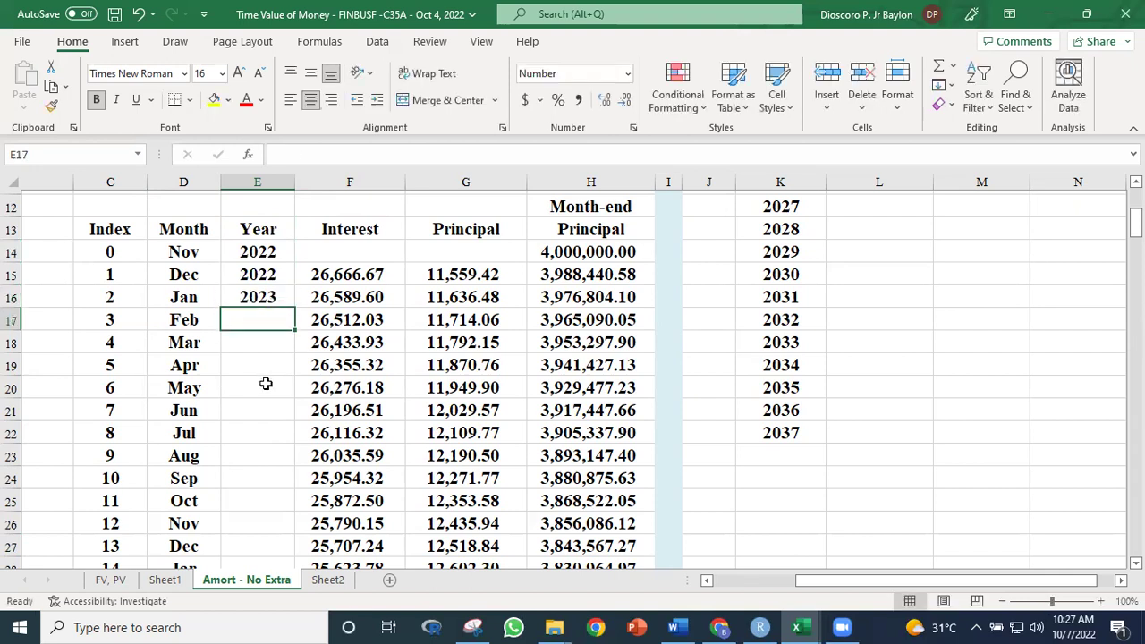
click(280, 294)
drag(293, 306, 268, 549)
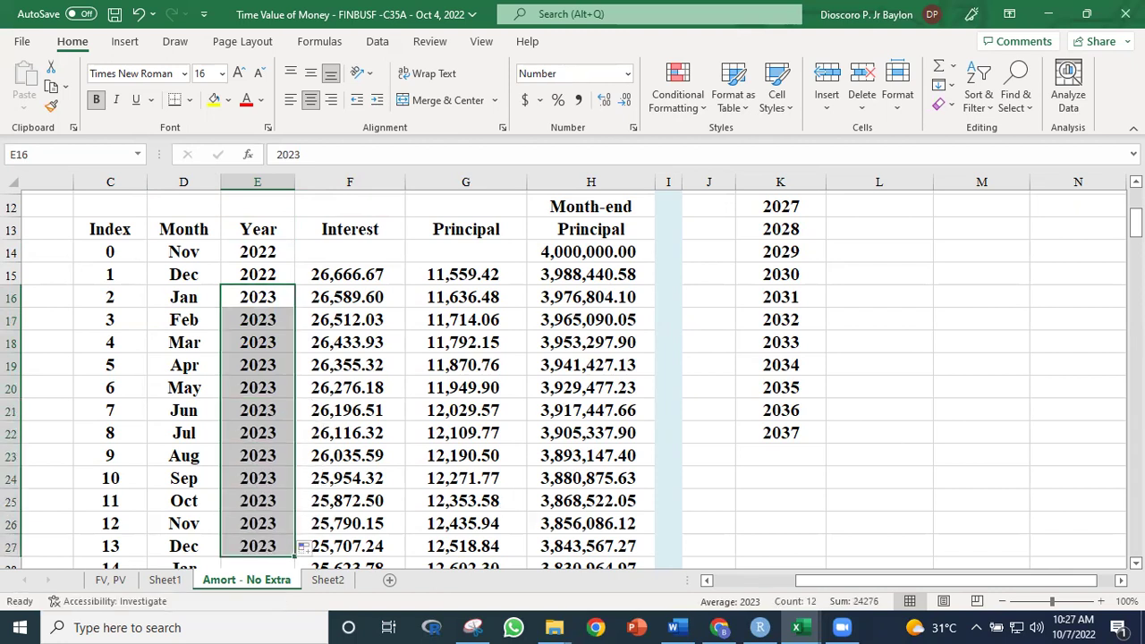
scroll(304, 358, down, 1)
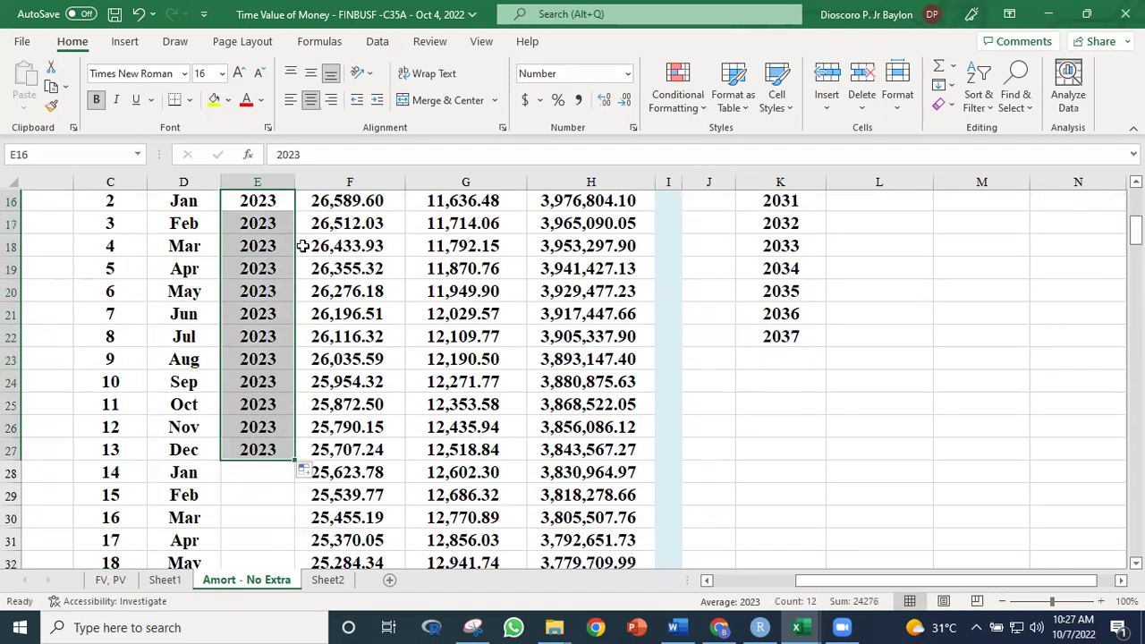
scroll(358, 376, up, 2)
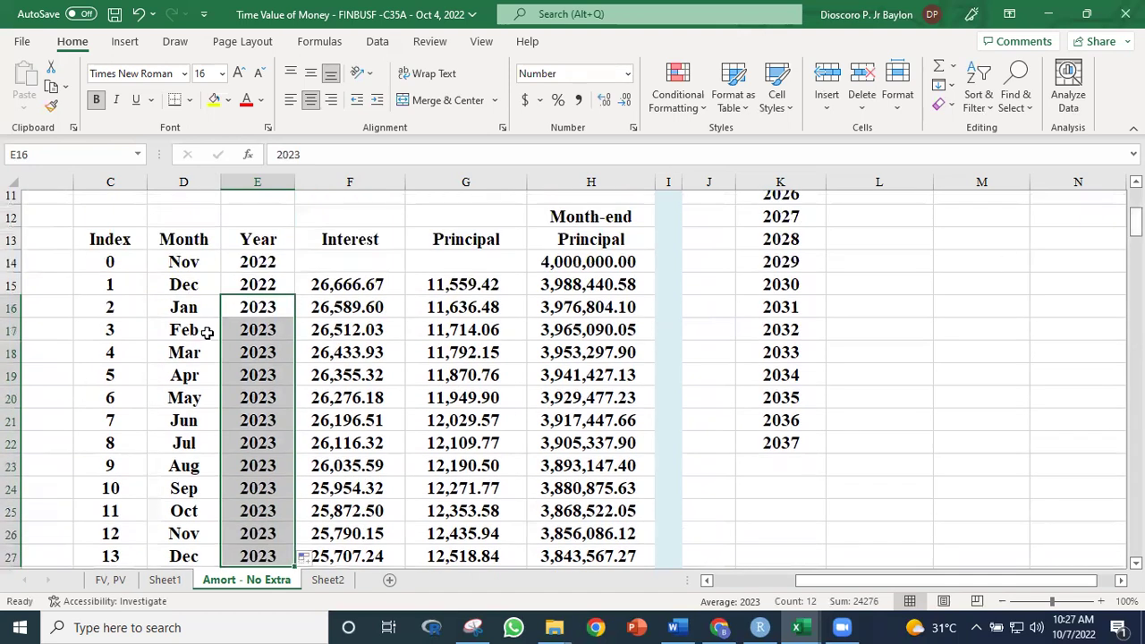
drag(285, 306, 288, 551)
key(ctrl+c)
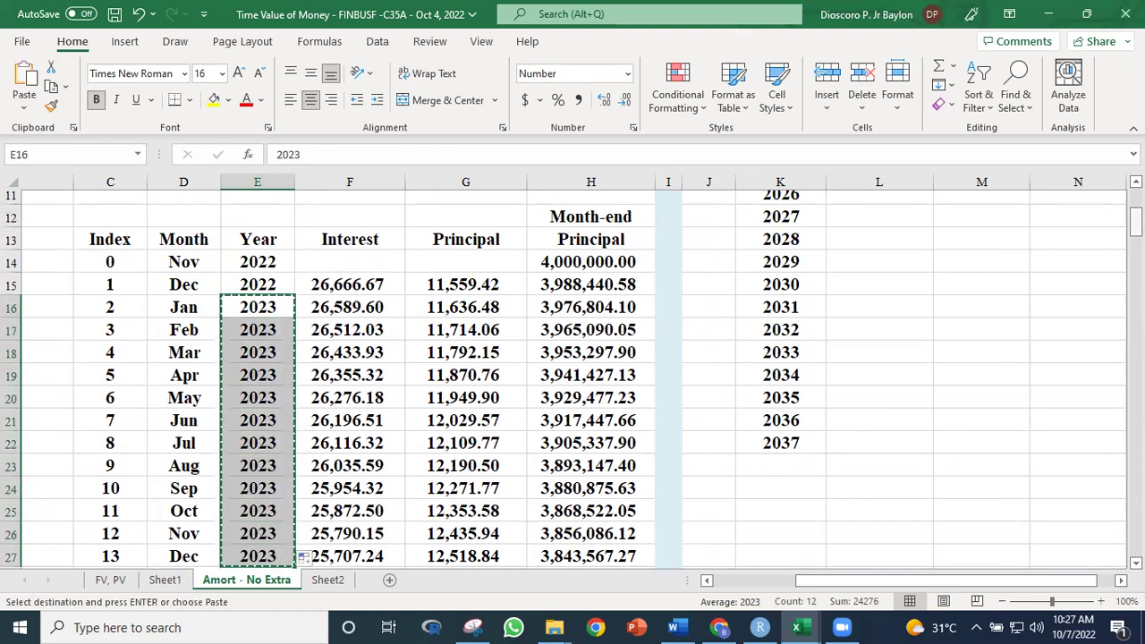
scroll(288, 537, down, 2)
drag(264, 473, 256, 435)
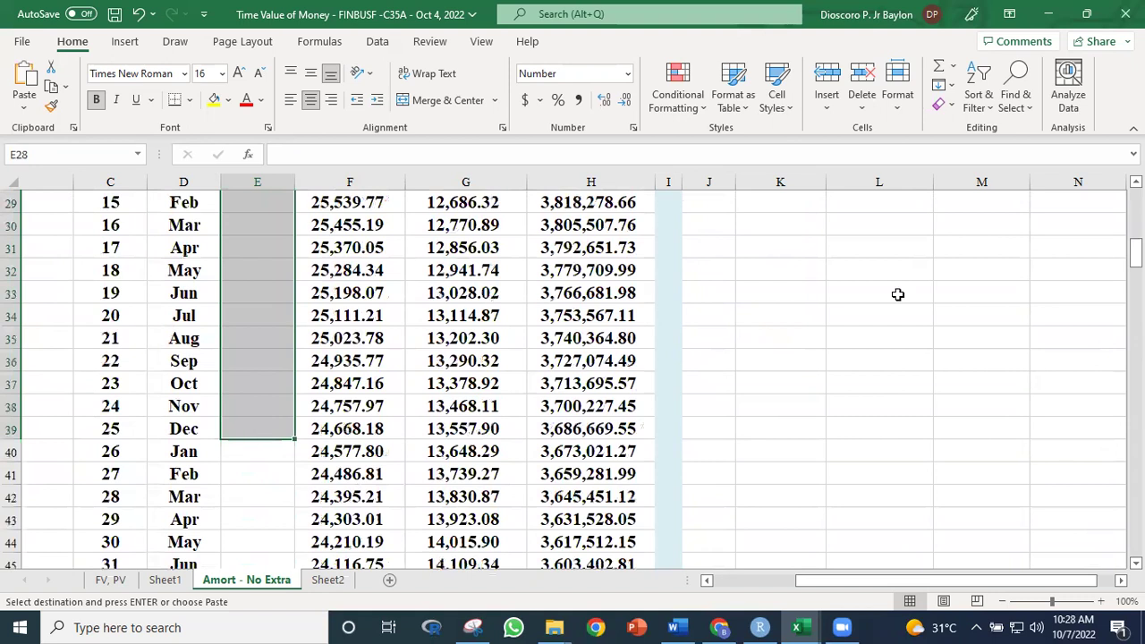
right_click(256, 305)
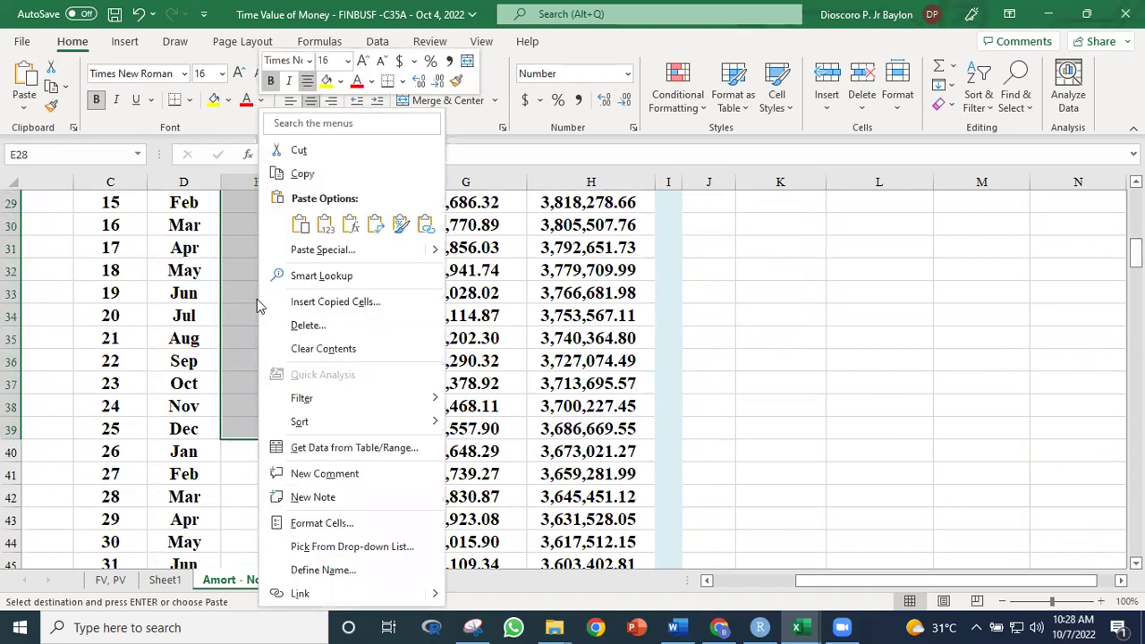
click(834, 313)
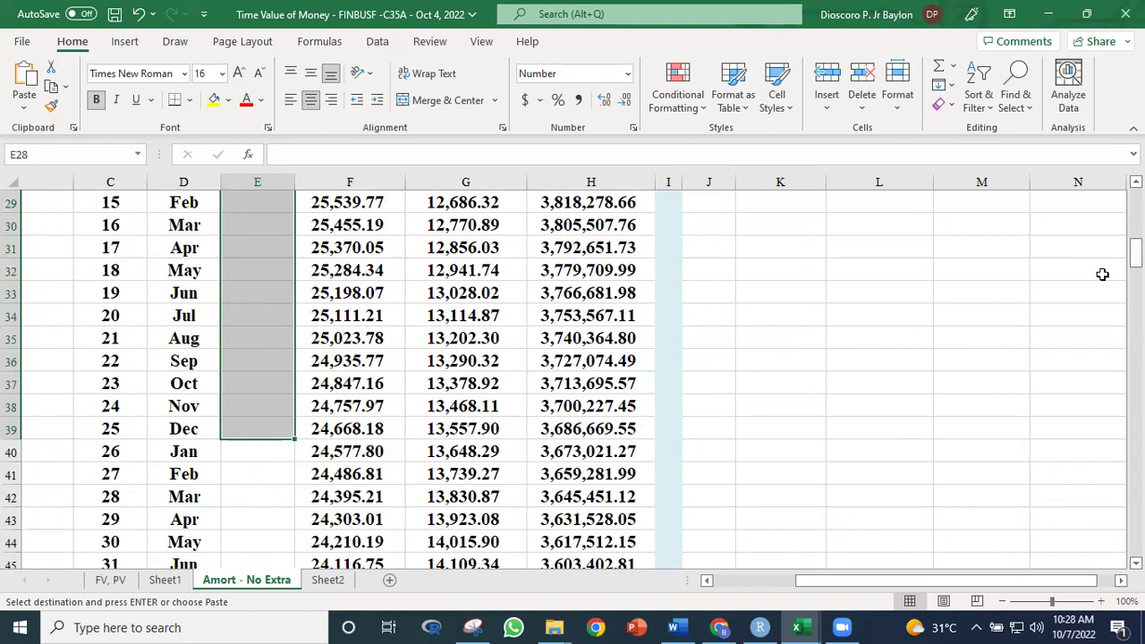
scroll(1017, 302, up, 2)
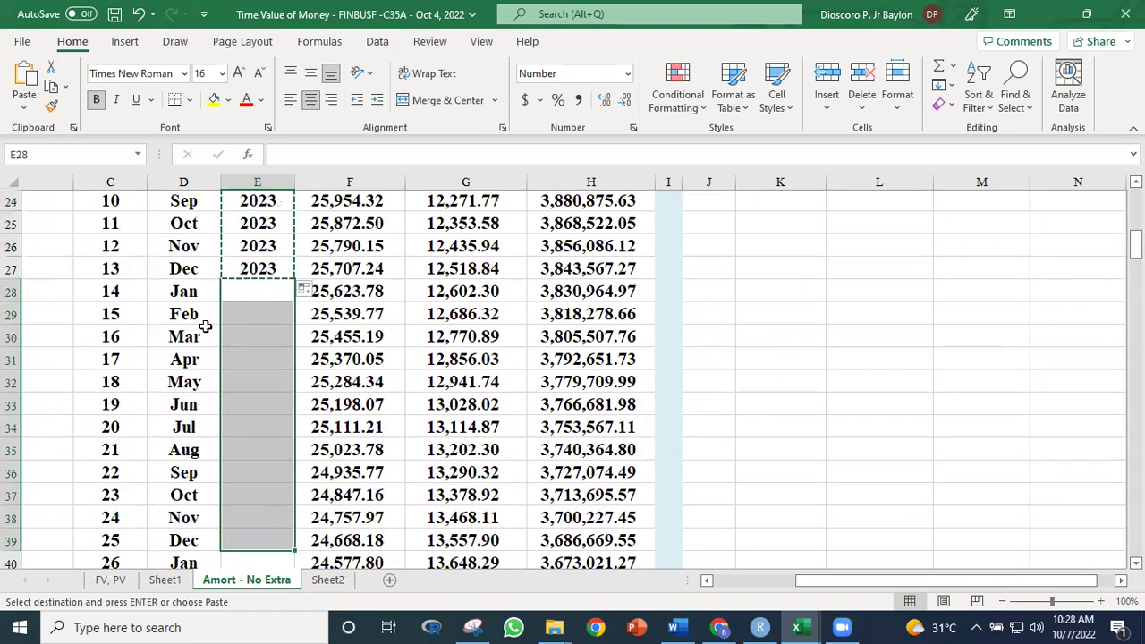
key(Escape)
Step: Enter 2024 in E28 for the Jan row and fill it down to the Dec row in E39
click(252, 290)
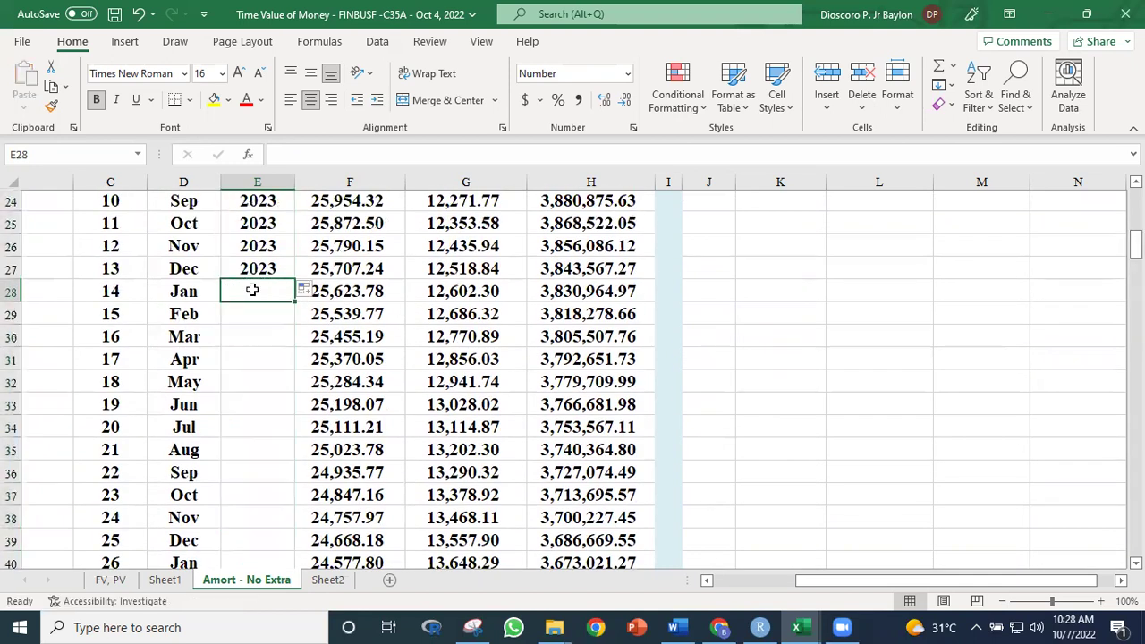
text(20)
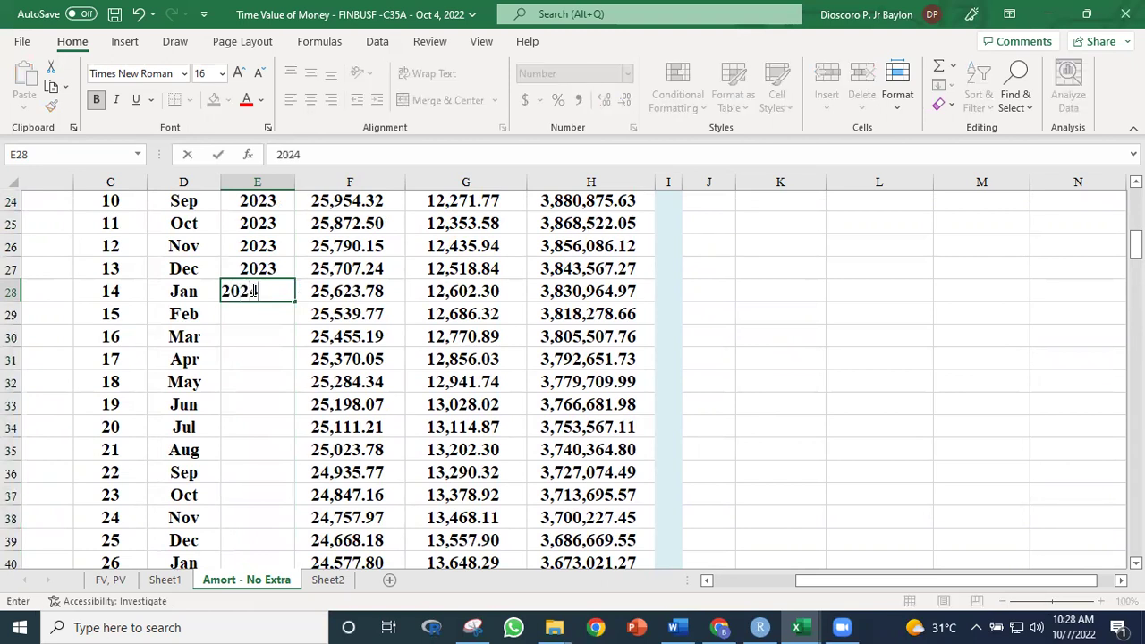
text(24)
key(Return)
click(277, 289)
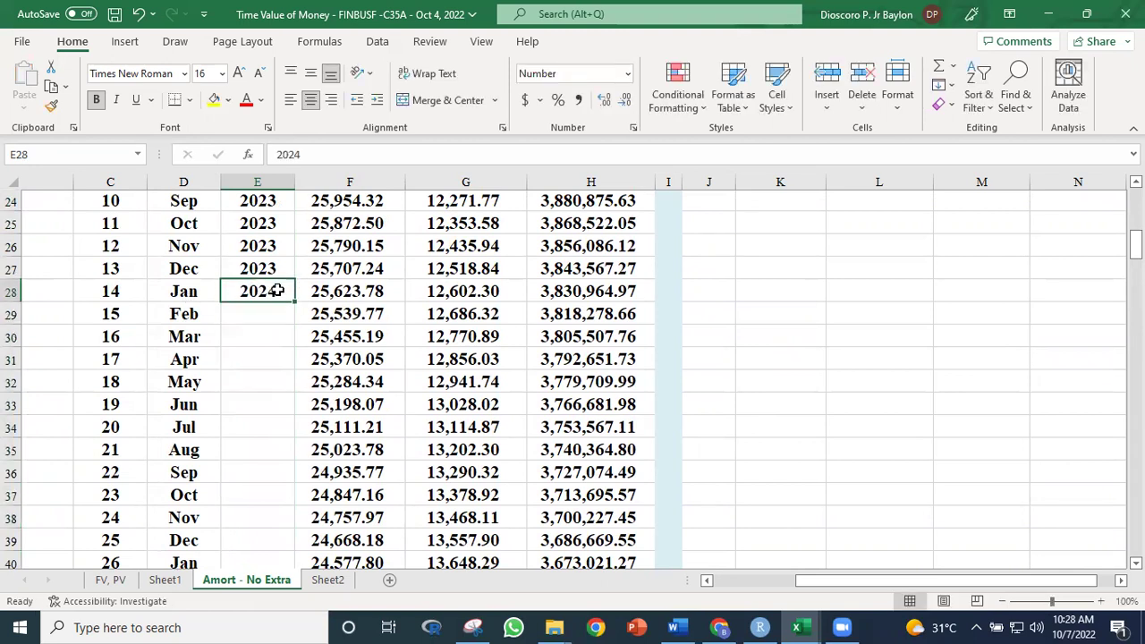
drag(298, 304, 262, 541)
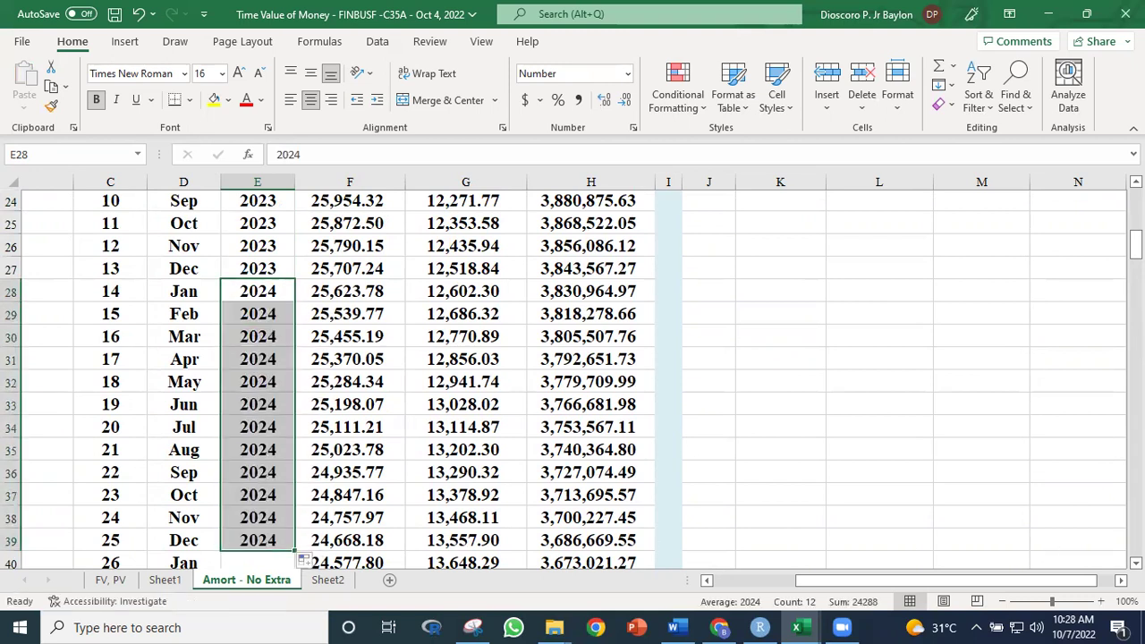
Step: Enter 2025 in E40 and fill it down the Year column to the Dec row in E51
scroll(276, 348, down, 3)
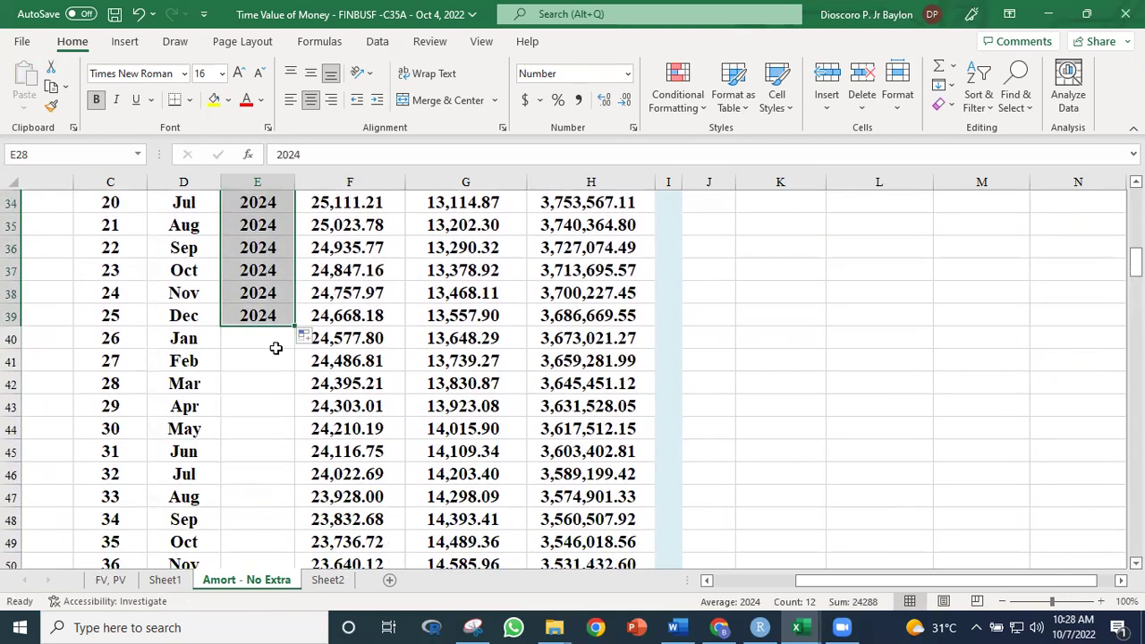
click(275, 348)
text(2025)
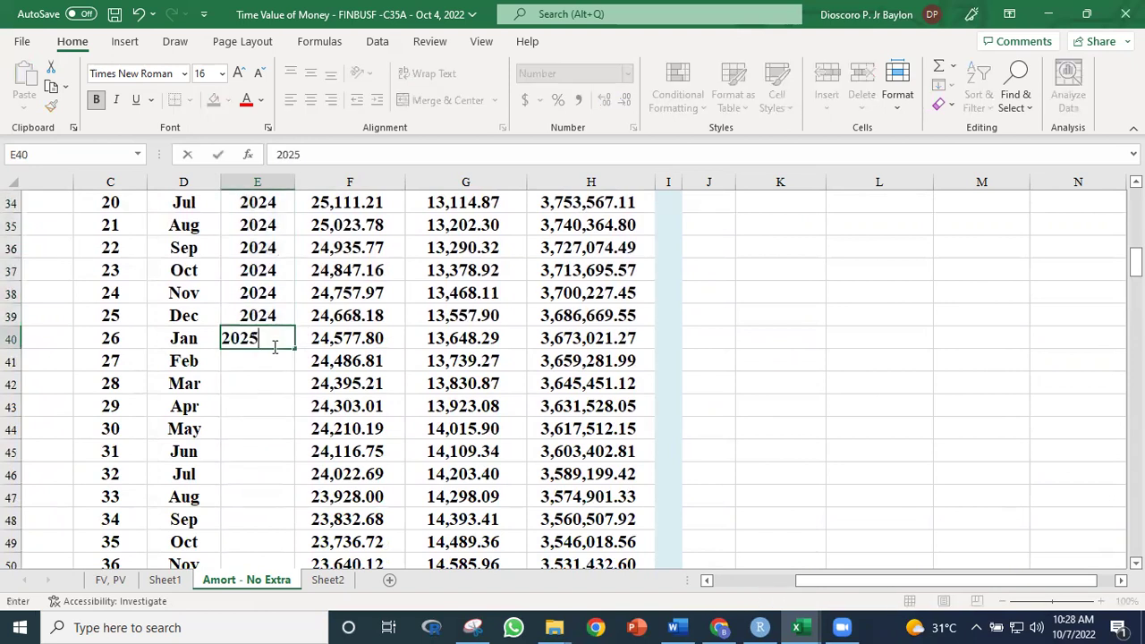
key(Return)
click(268, 338)
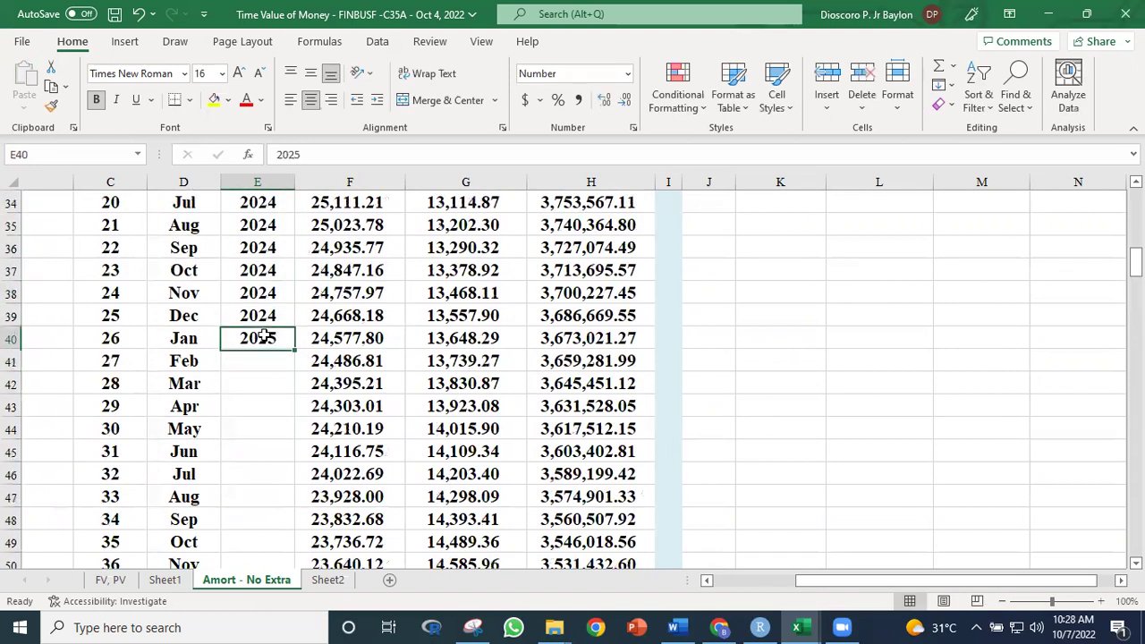
drag(293, 352, 256, 456)
Step: Enter 2026 in E52 and fill it down the Year column to the Dec row in E63
click(245, 469)
text(202)
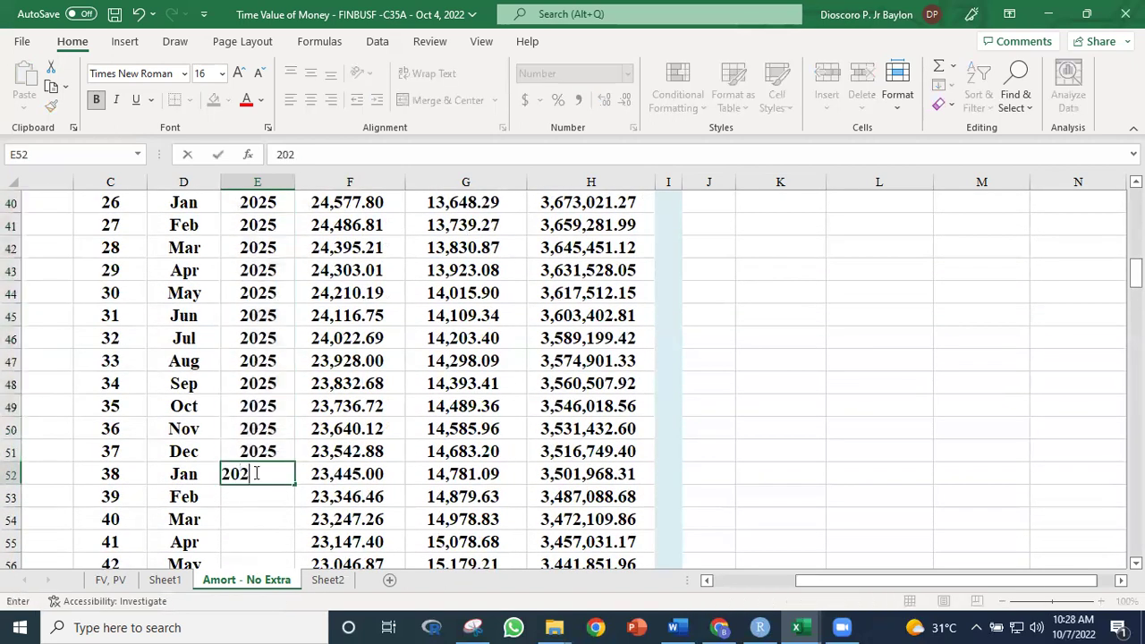
text(6)
key(Return)
click(256, 474)
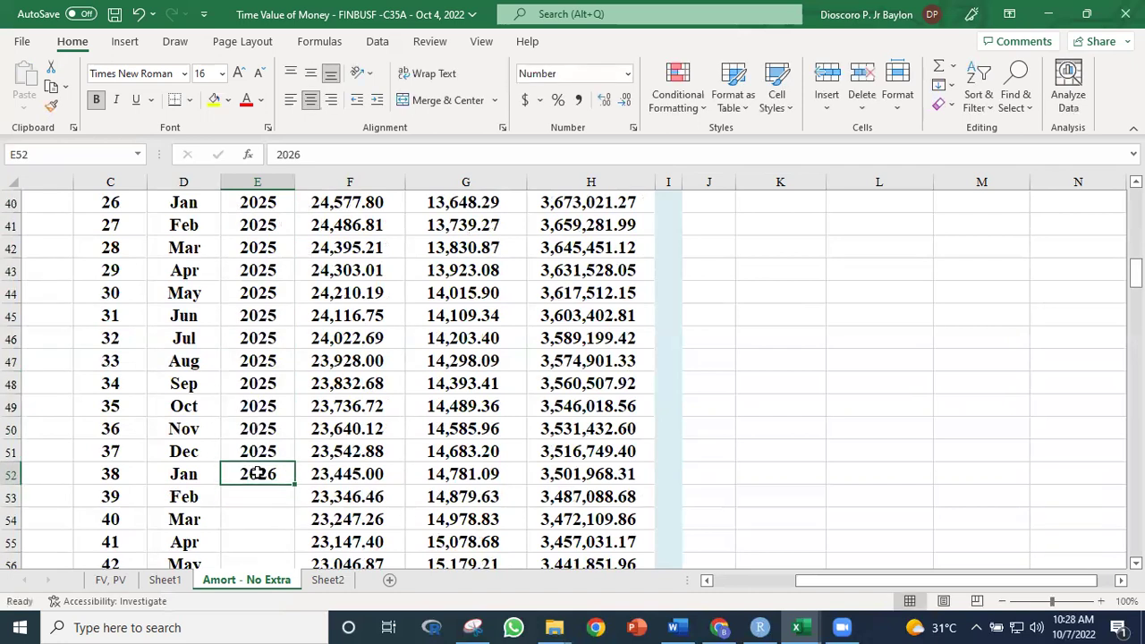
drag(293, 484, 238, 296)
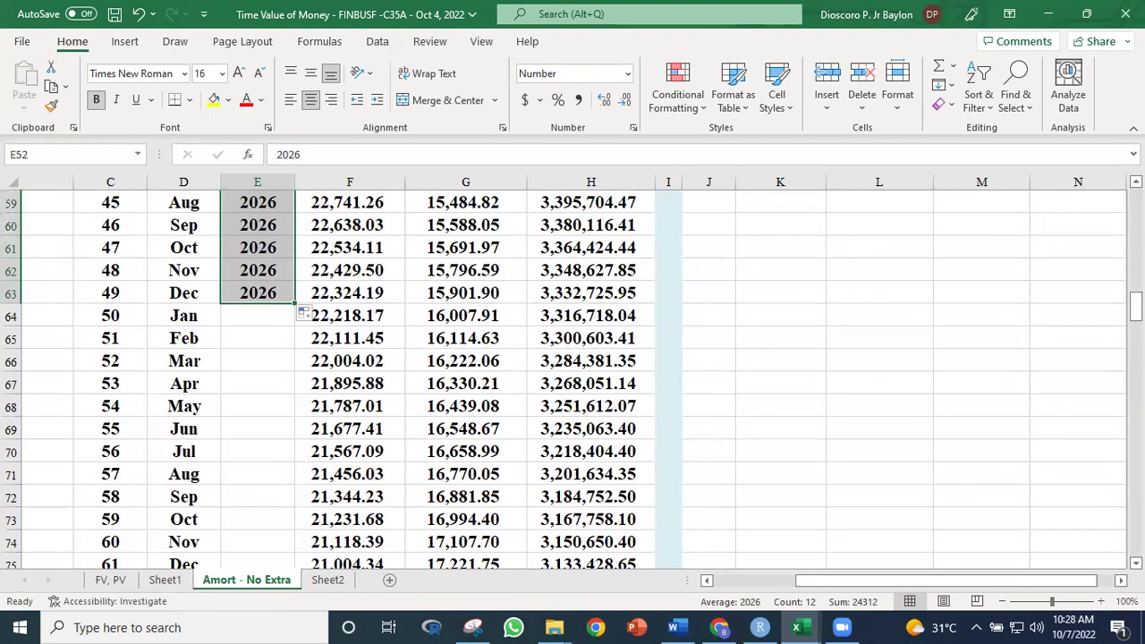
Step: Enter 2027 in E64 and fill it down the Year column to the Dec row in E75
scroll(573, 380, up, 4)
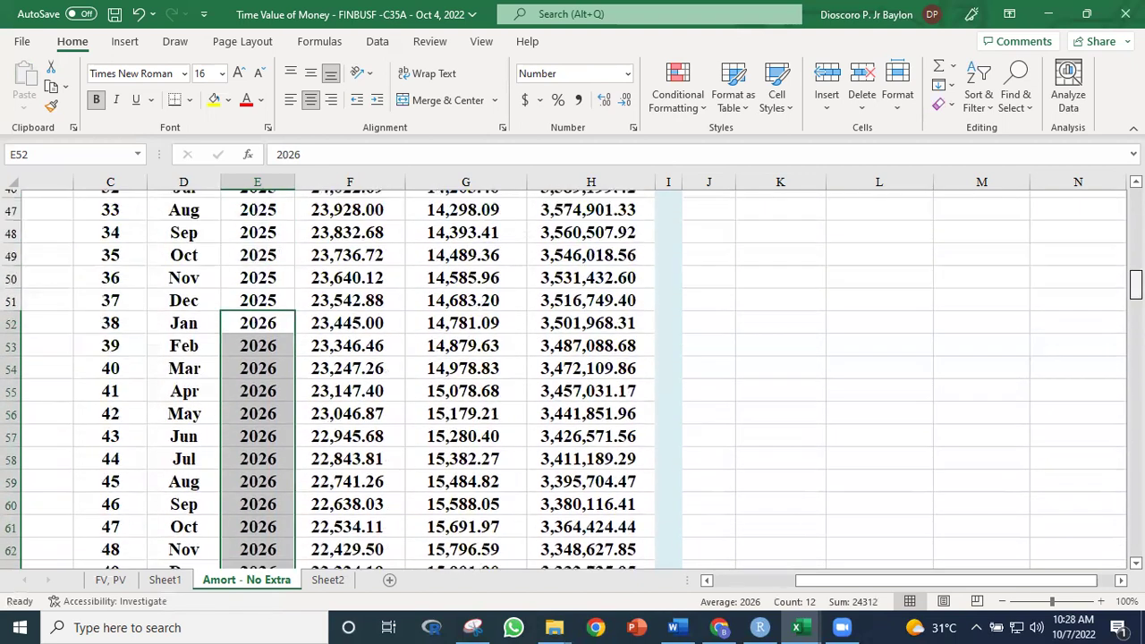
scroll(304, 402, down, 3)
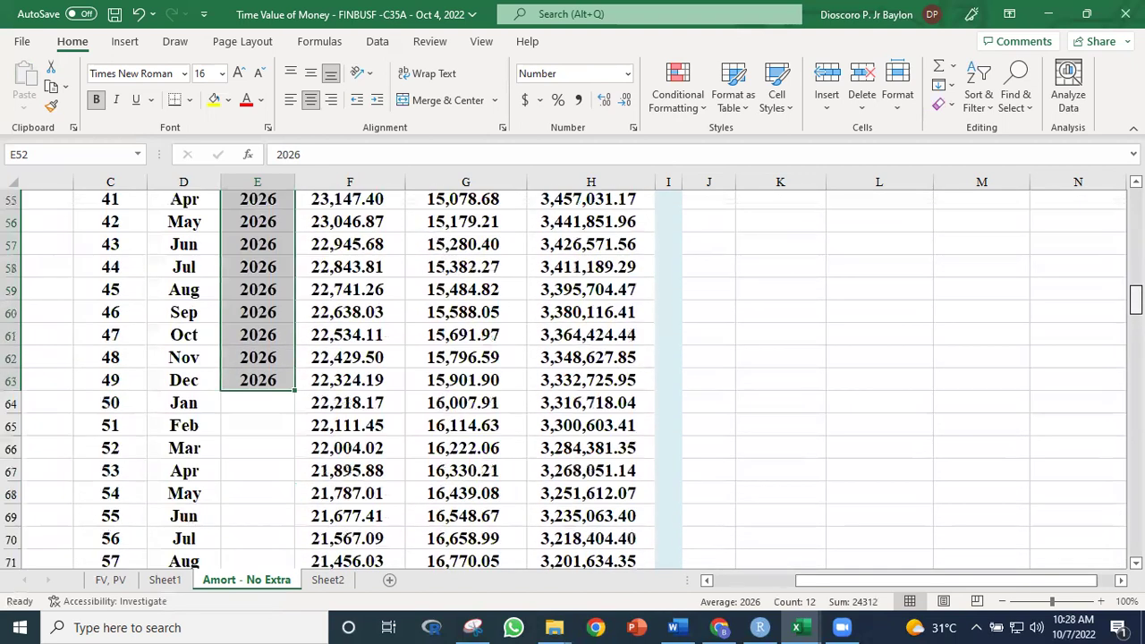
click(284, 407)
text(2027)
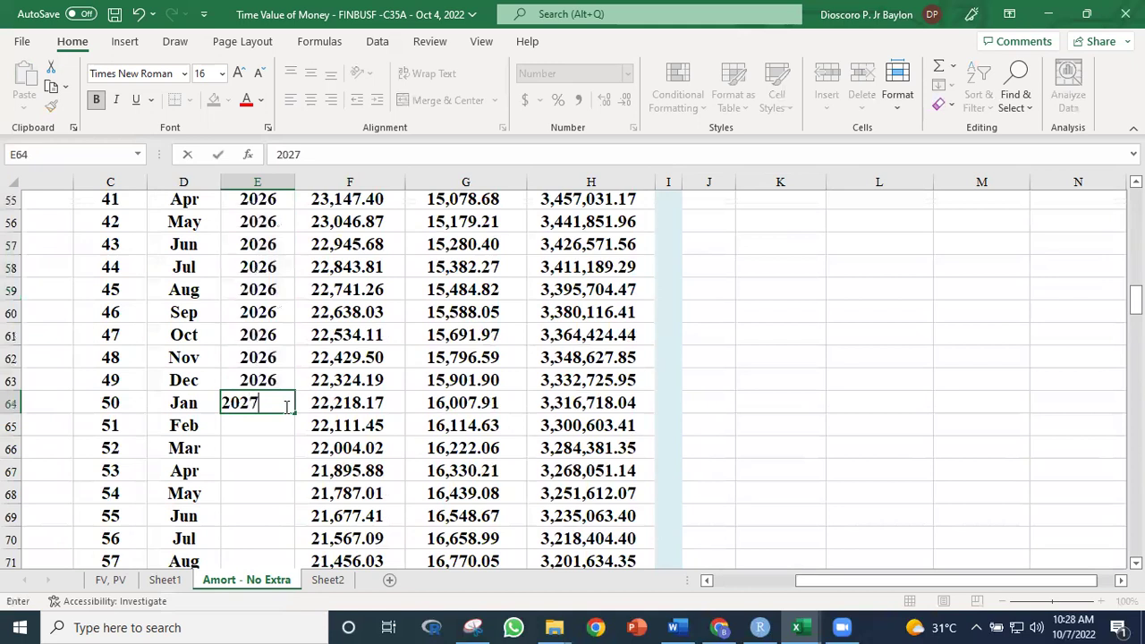
key(Return)
click(280, 408)
drag(294, 414, 268, 384)
Step: Enter 2028 in E76 and fill it down the Year column to the Dec row in E87
click(260, 405)
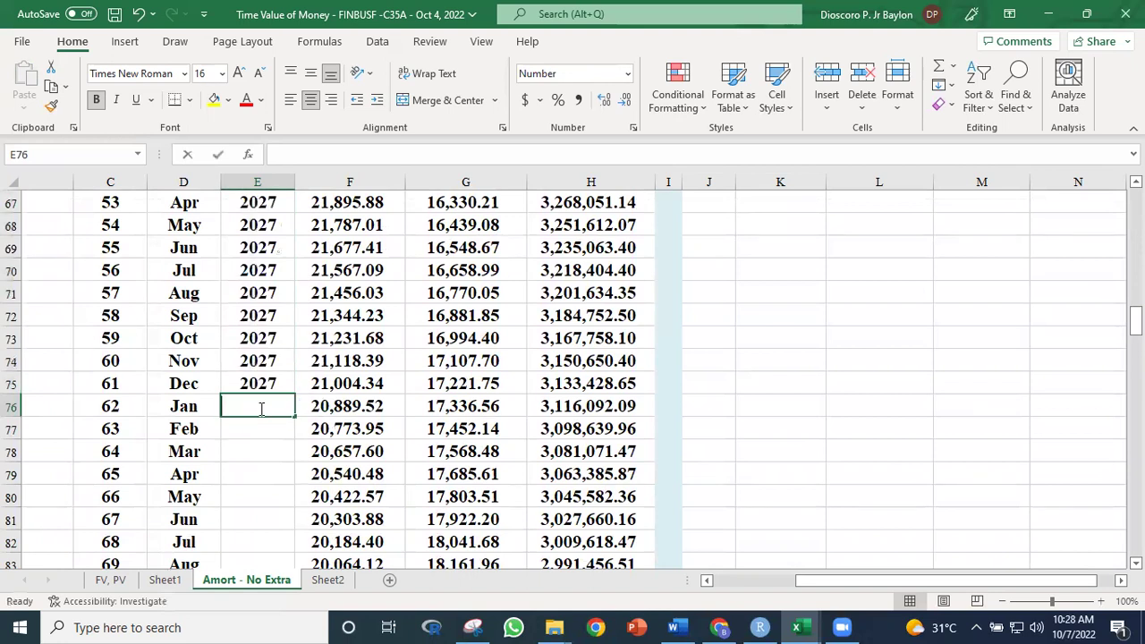
text(2028)
key(Return)
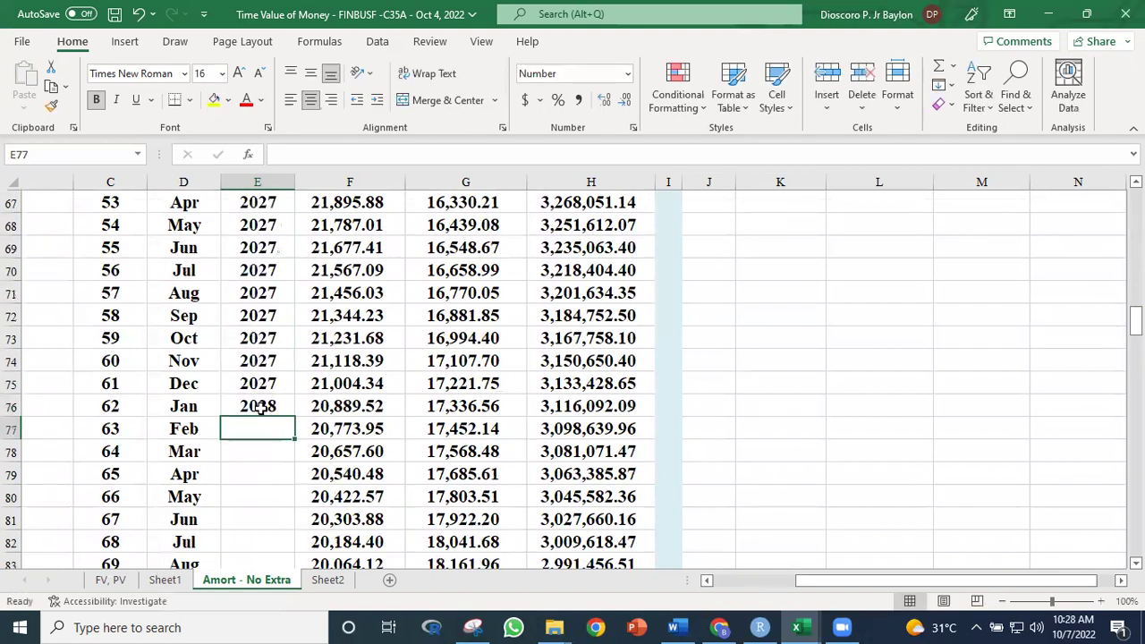
click(259, 407)
drag(295, 418, 259, 362)
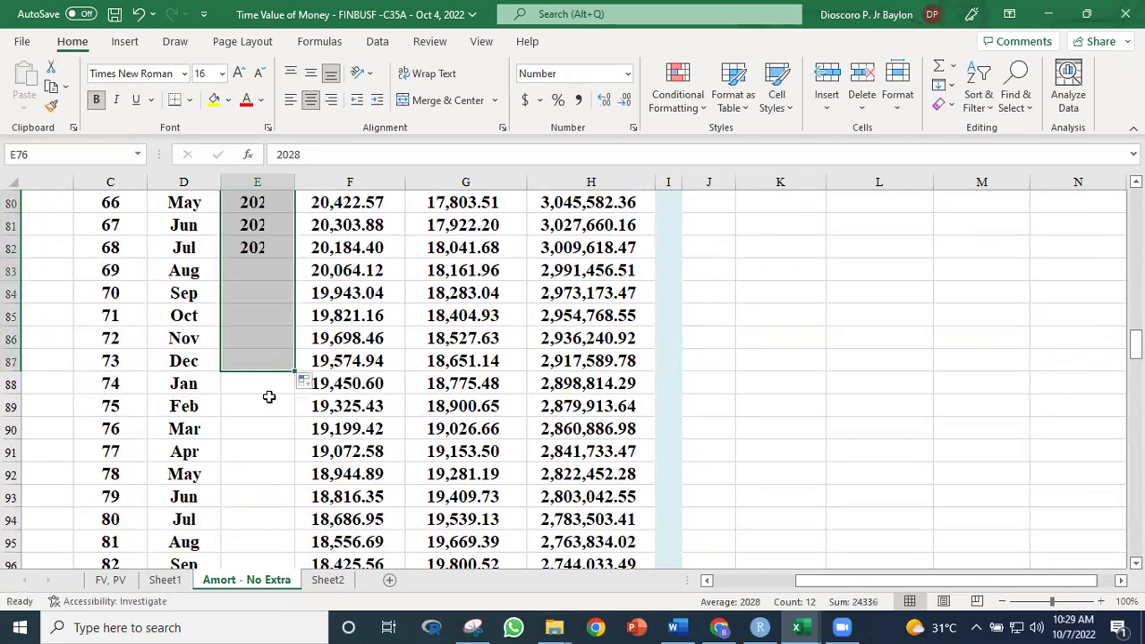
Step: Enter 2029 in E88 and fill it down the Year column to the Dec row in E99
click(264, 390)
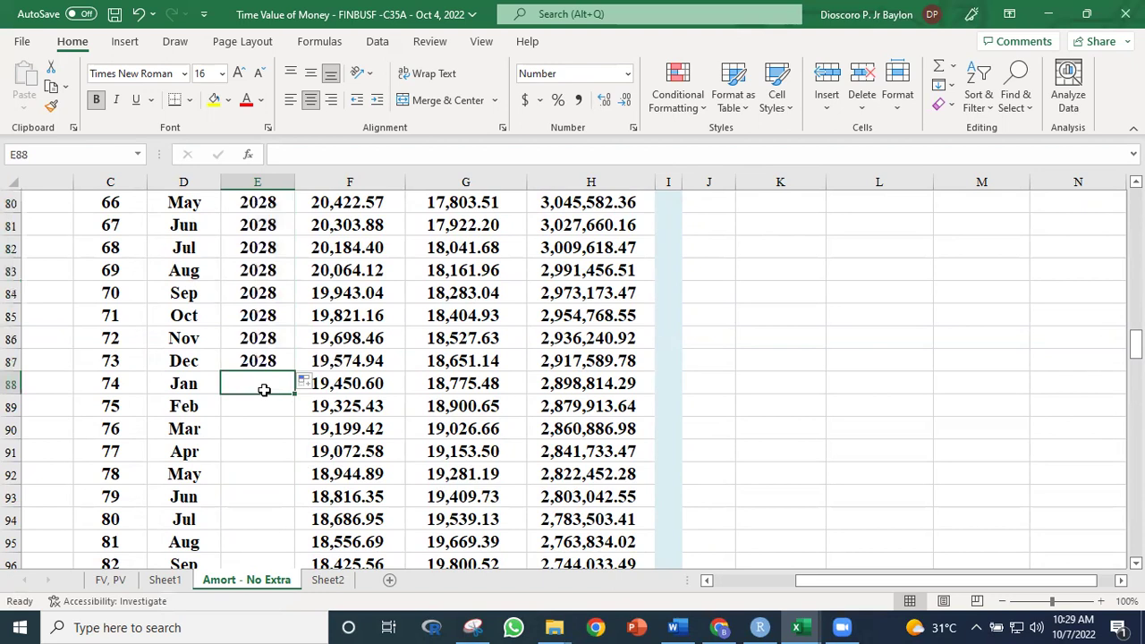
text(2029)
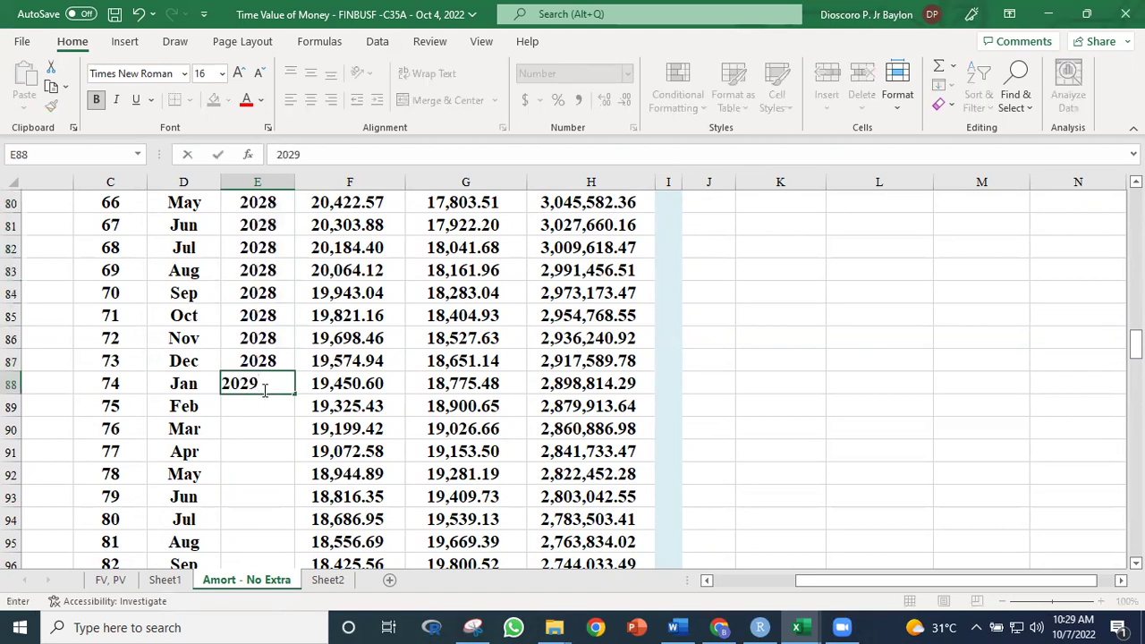
key(Return)
drag(261, 393, 261, 371)
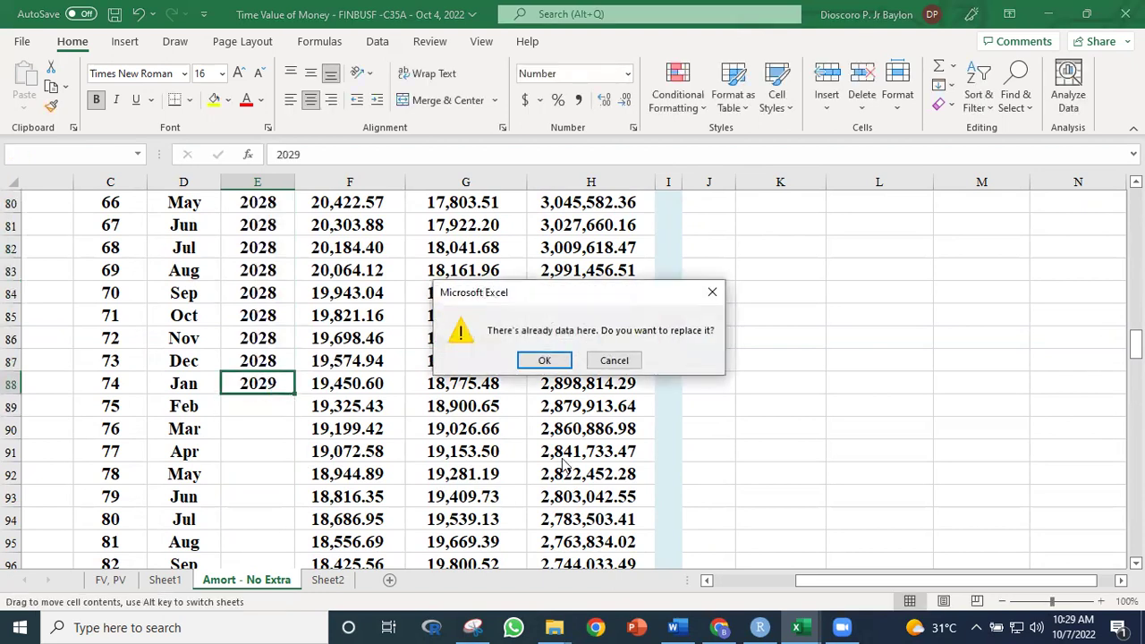
click(712, 292)
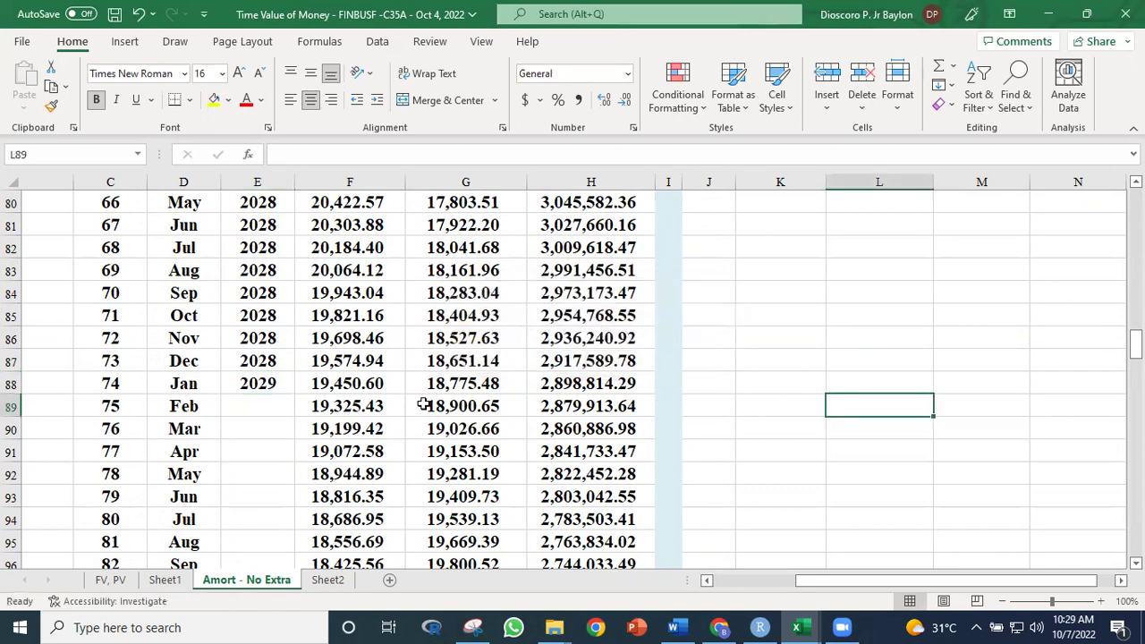
click(282, 387)
drag(298, 393, 254, 291)
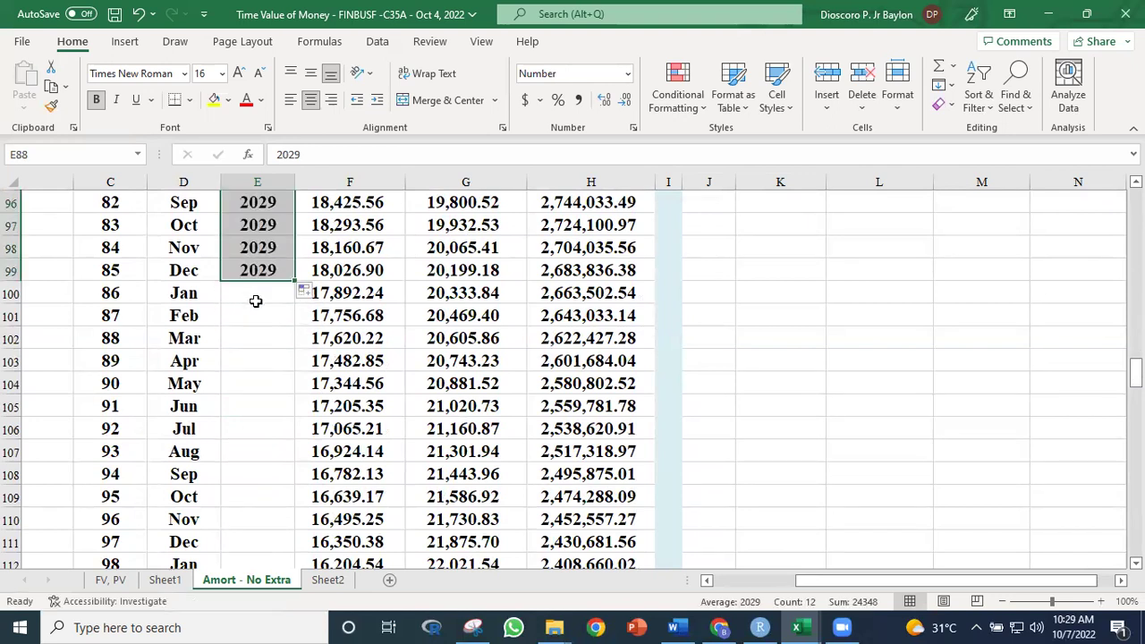
Step: Enter 2030 in E100 and fill it down the Year column to the Dec row in E111
click(259, 294)
text(2030)
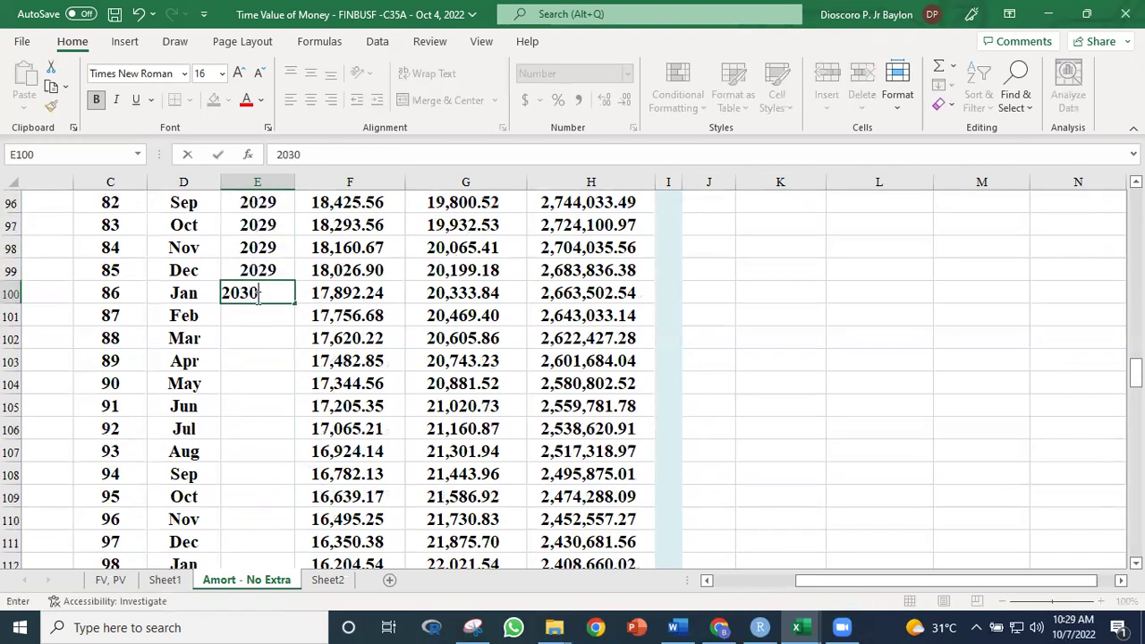
key(Return)
click(258, 298)
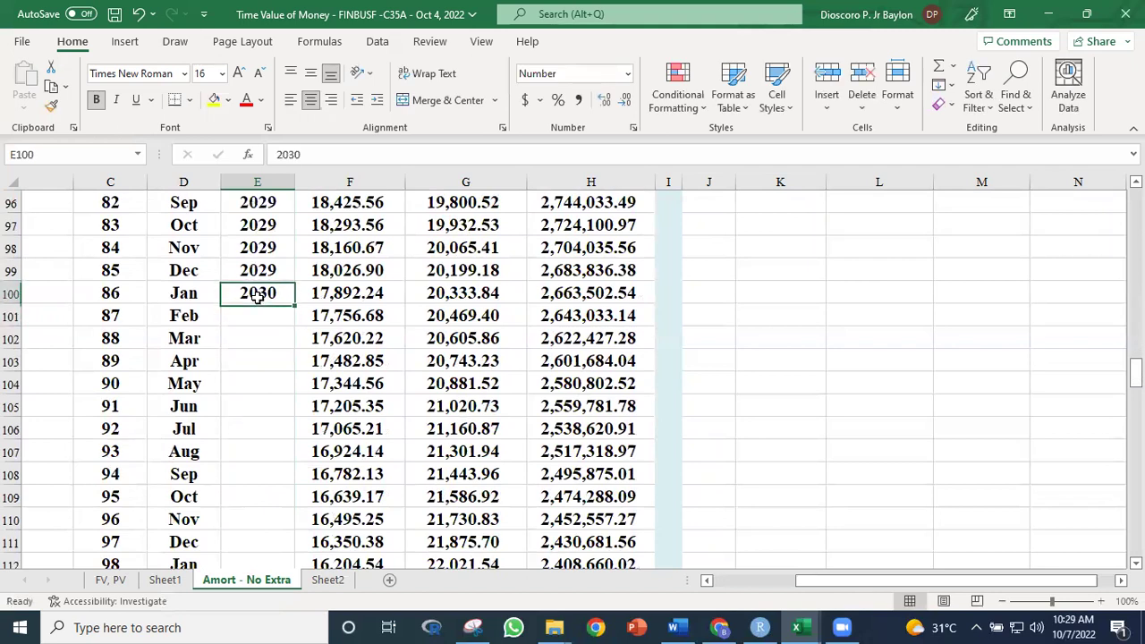
drag(294, 307, 272, 551)
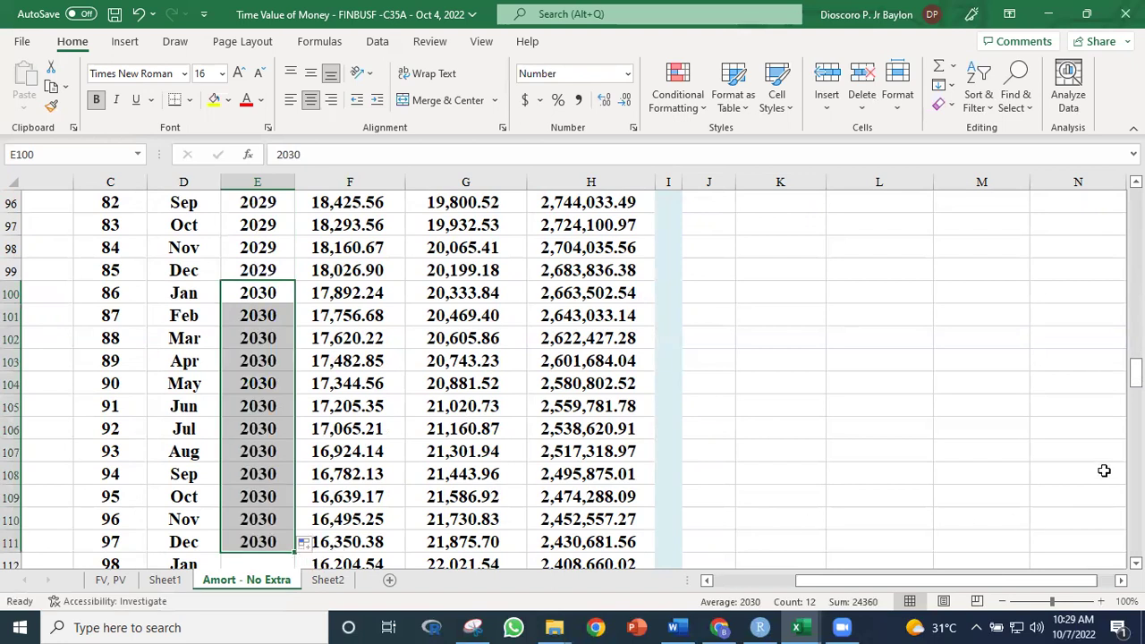
Step: Enter 2031 in E112 and fill it down the Year column to the Dec row in E123
scroll(247, 334, down, 4)
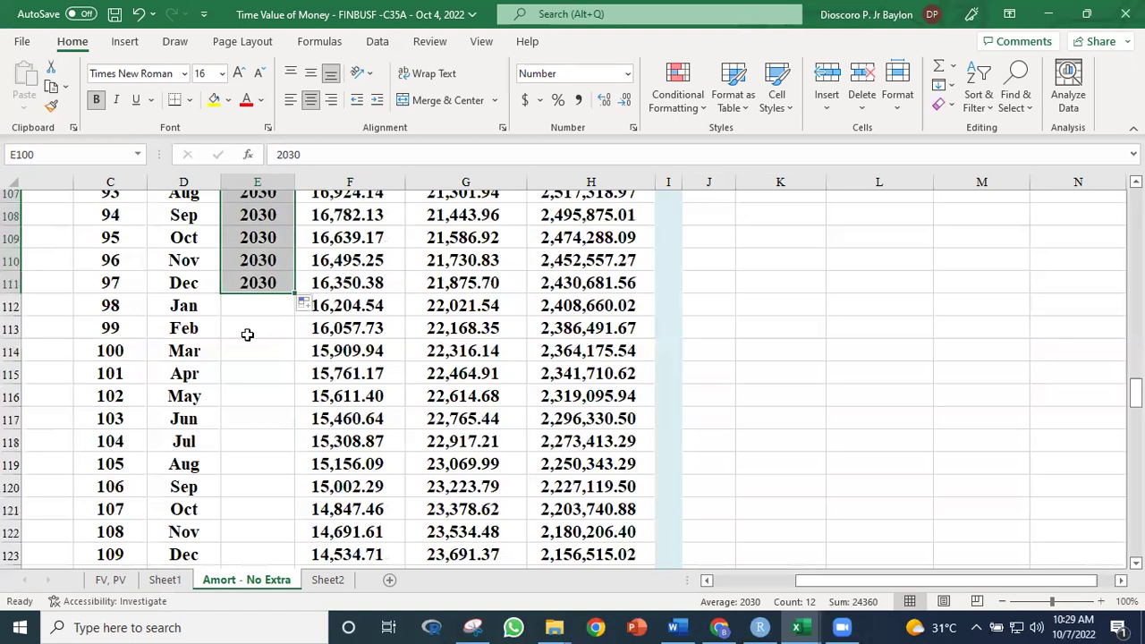
click(267, 308)
text(2031)
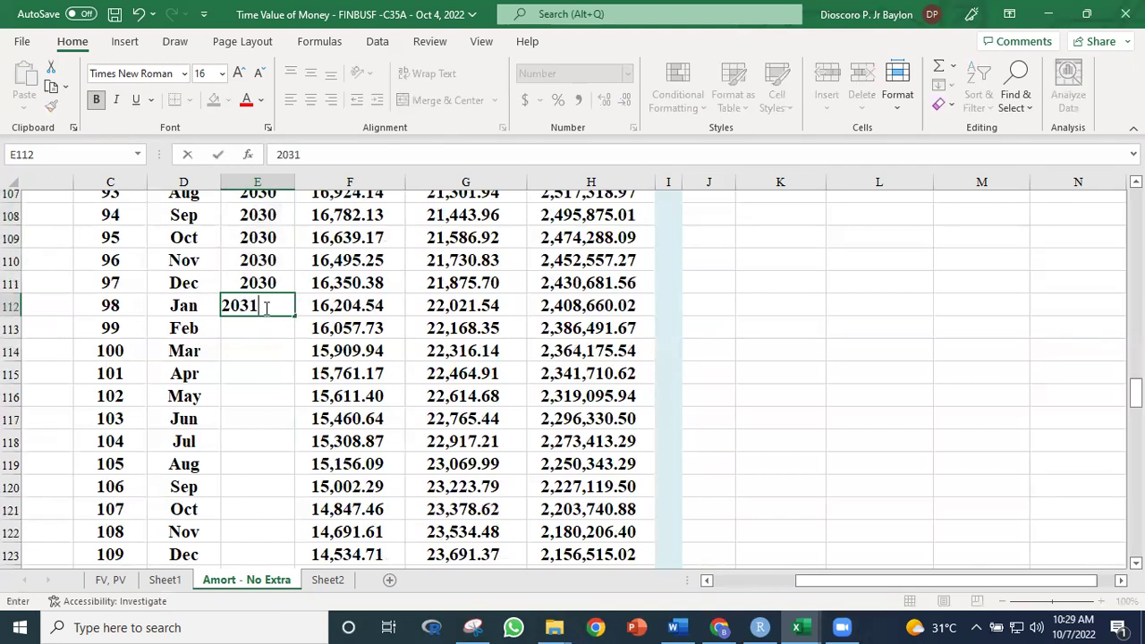
key(Return)
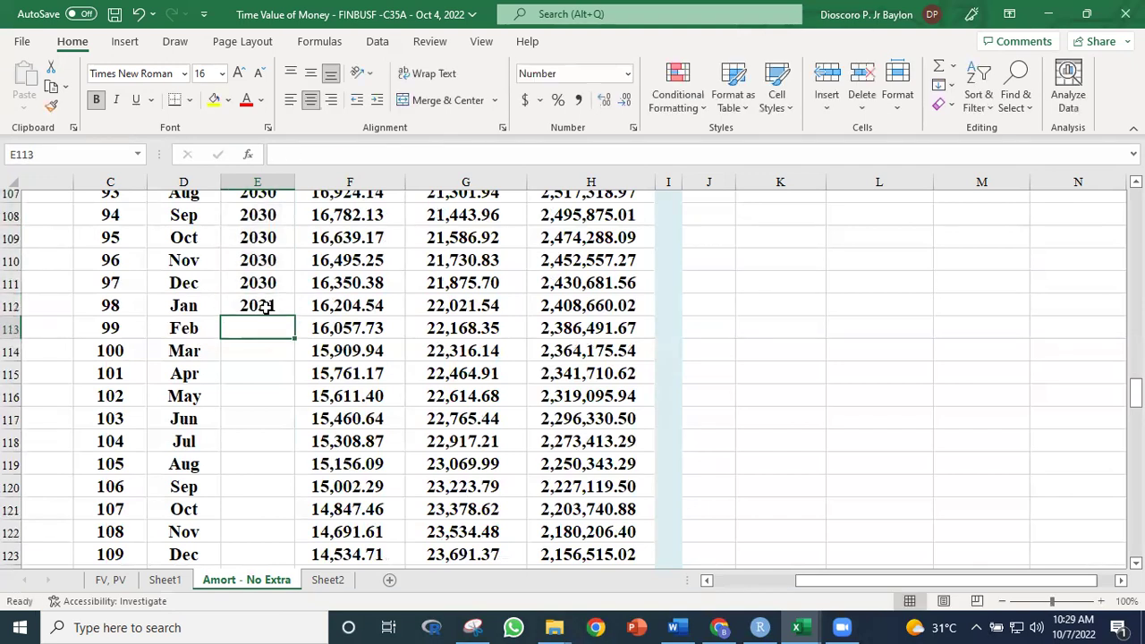
click(265, 309)
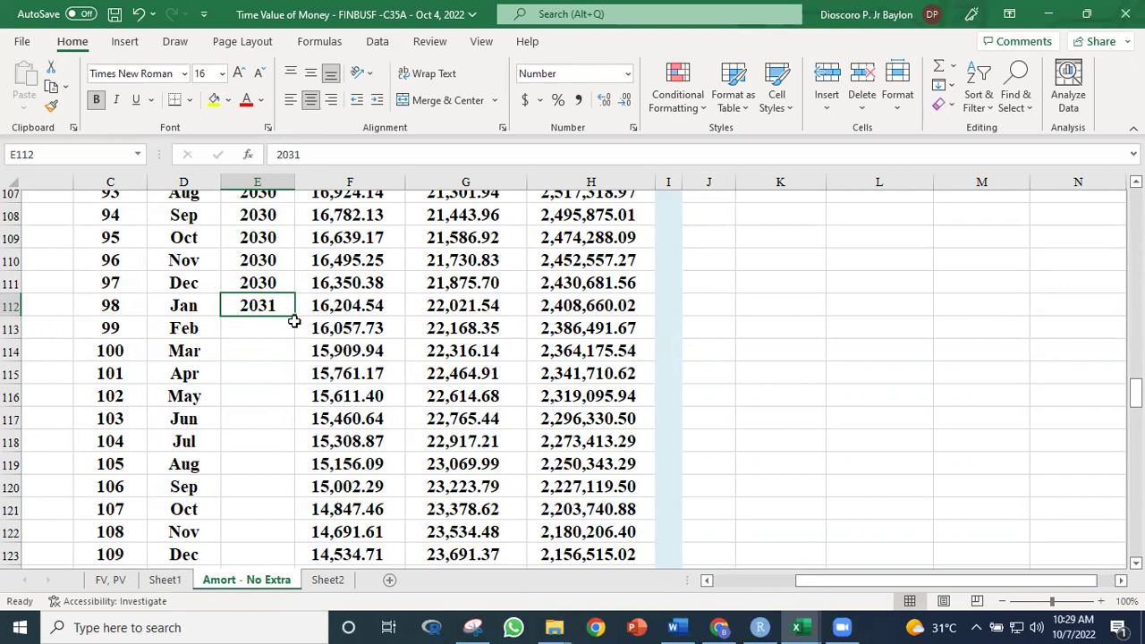
drag(296, 318, 266, 556)
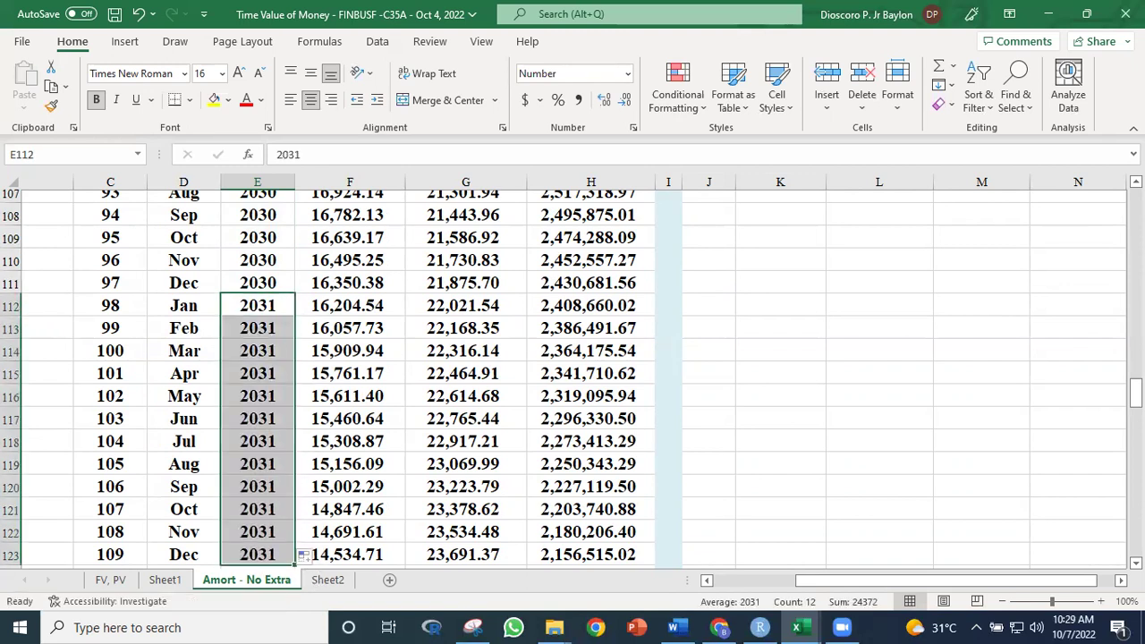
Step: Enter 2032 in E124 and fill it down the Year column to the Dec row in E135
scroll(277, 287, down, 4)
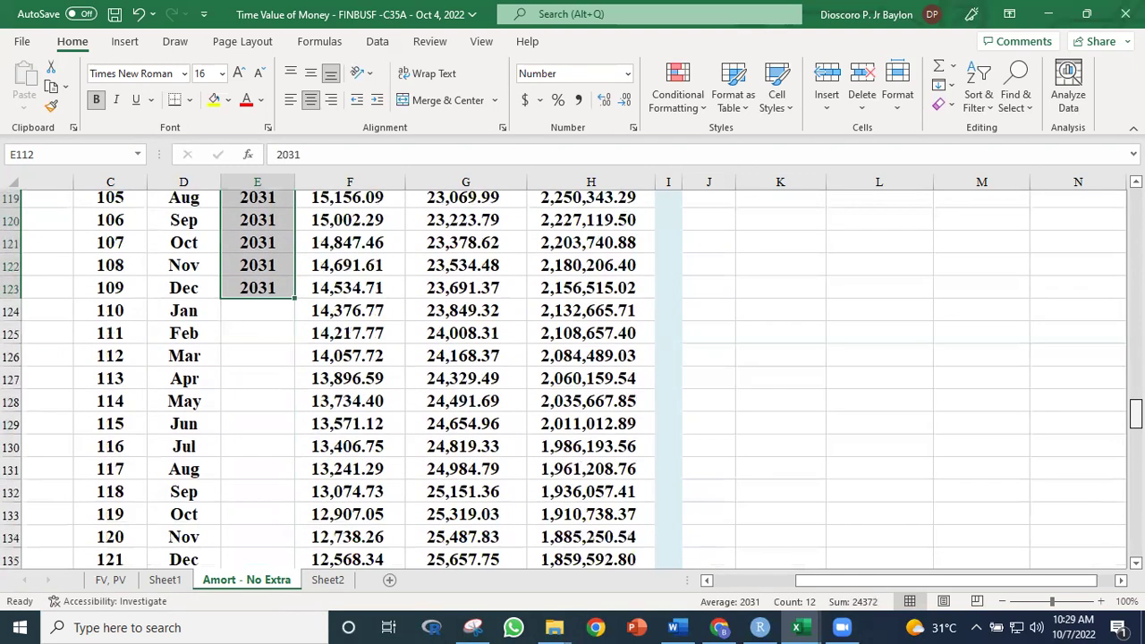
click(252, 304)
text(203)
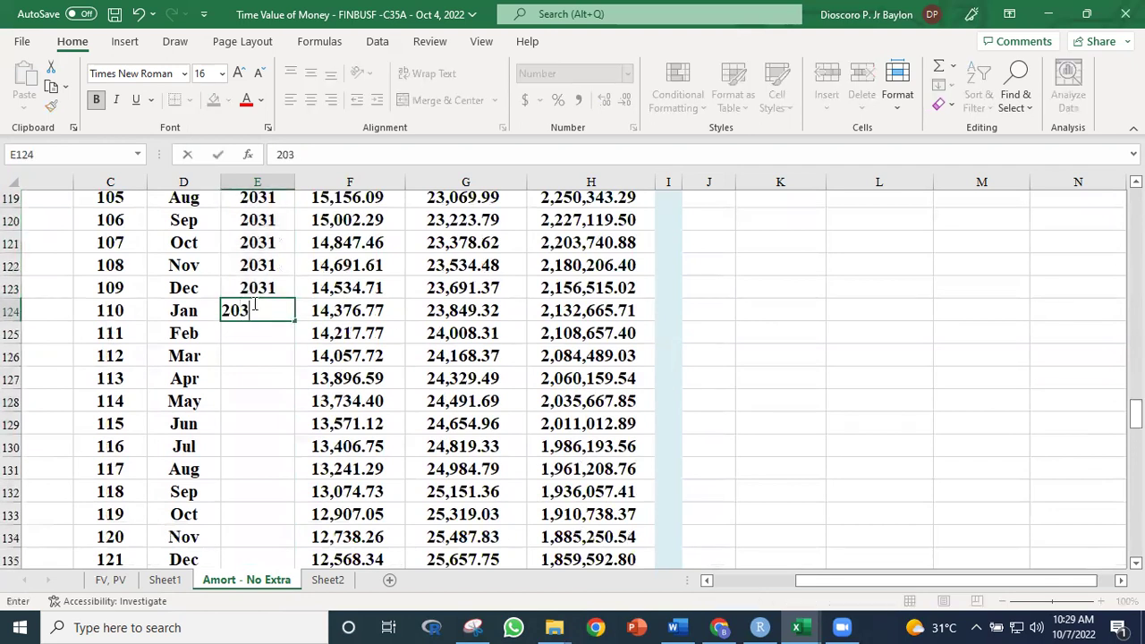
text(2)
key(Return)
click(286, 314)
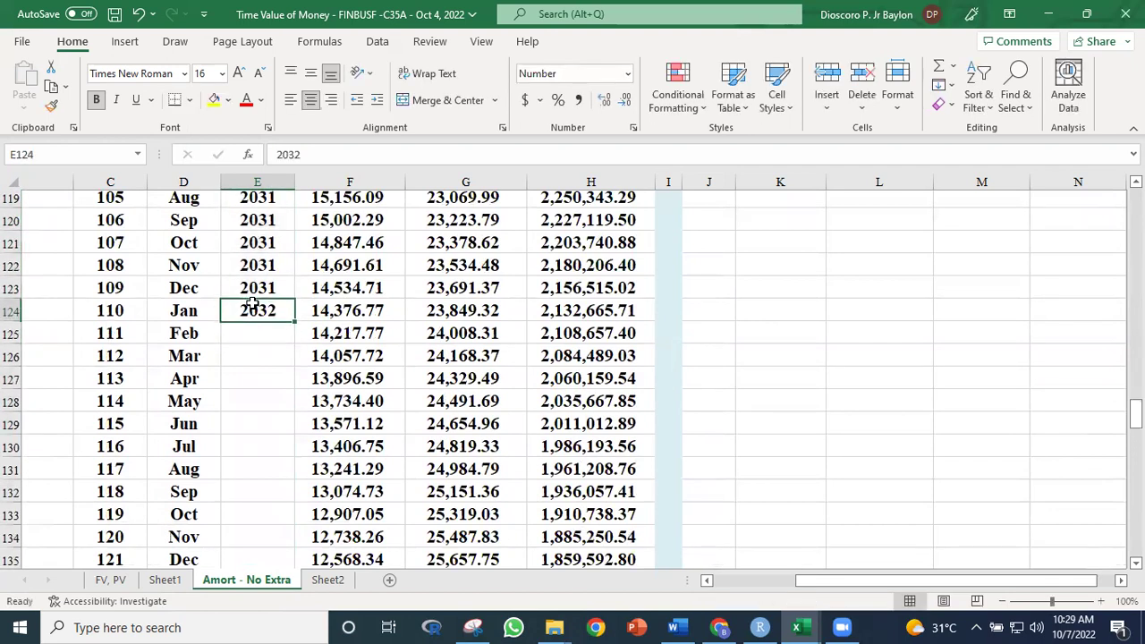
drag(292, 320, 268, 563)
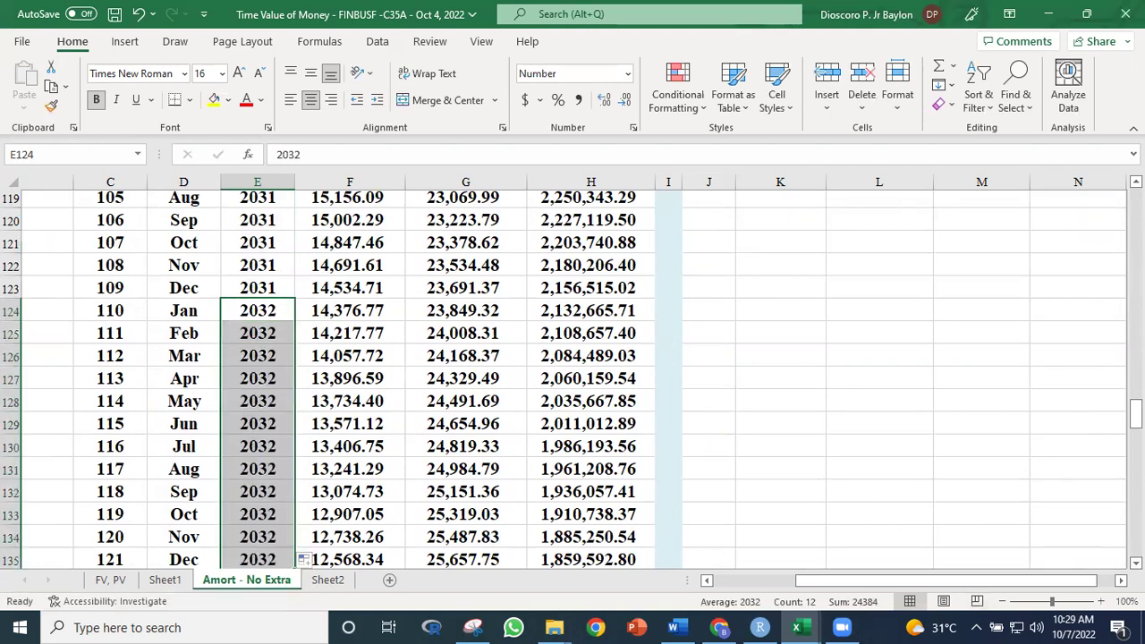
Step: Enter 2033 in E136 and fill it down the Year column to the Dec row in E147
scroll(391, 334, down, 5)
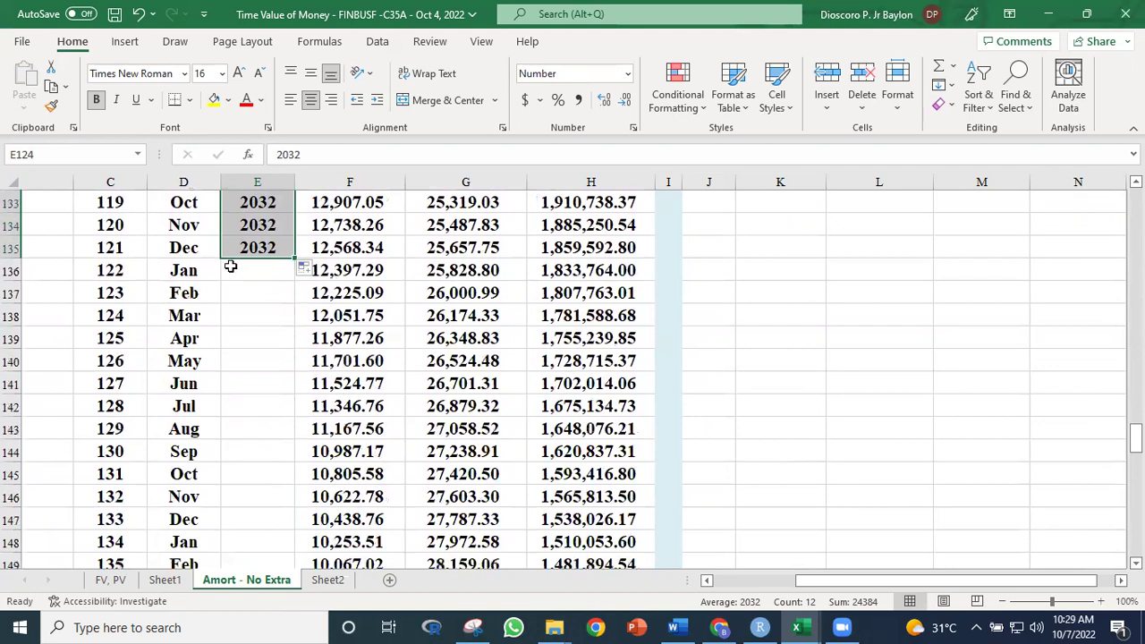
click(243, 270)
text(2033)
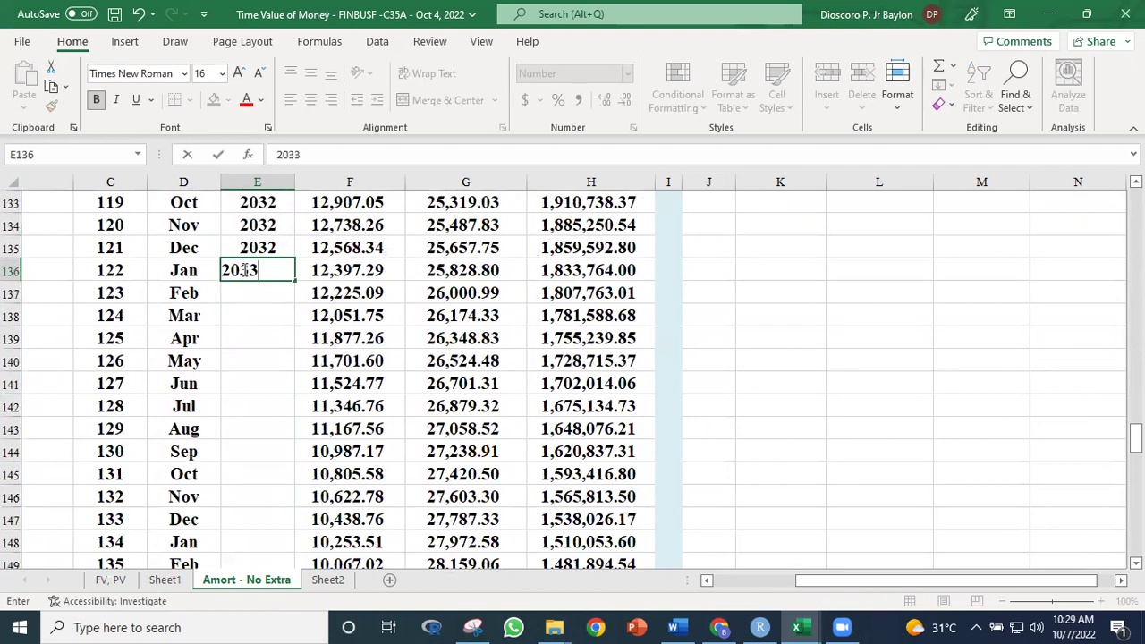
key(Return)
click(256, 266)
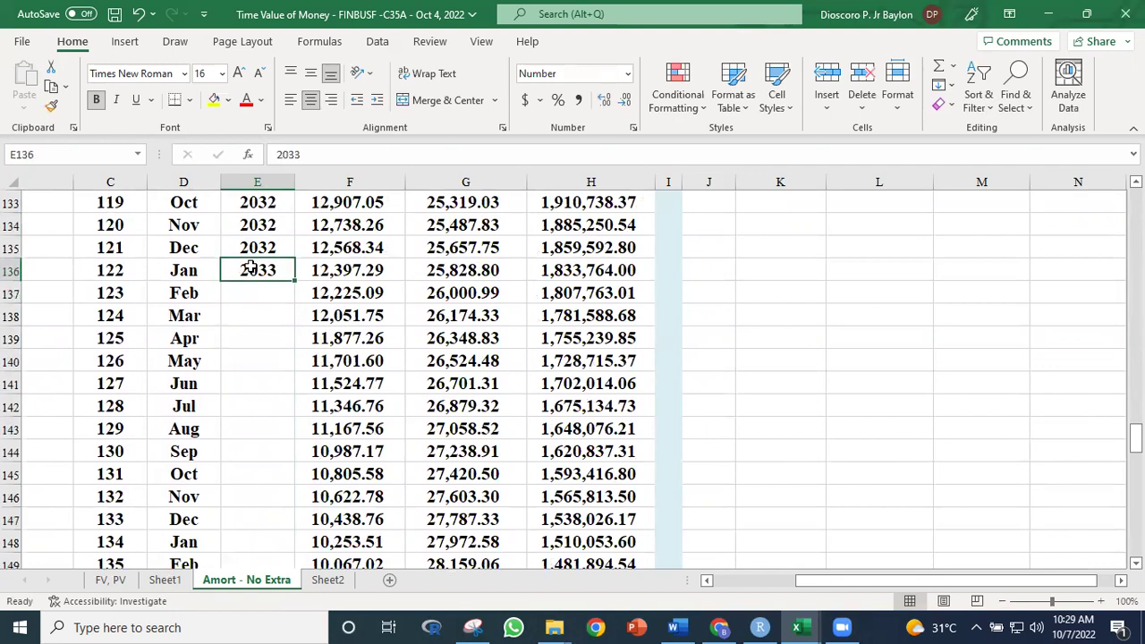
drag(294, 282, 250, 537)
Step: Enter 2034 in E148 and fill it down the Year column to the Dec row in E159
click(254, 549)
text(20)
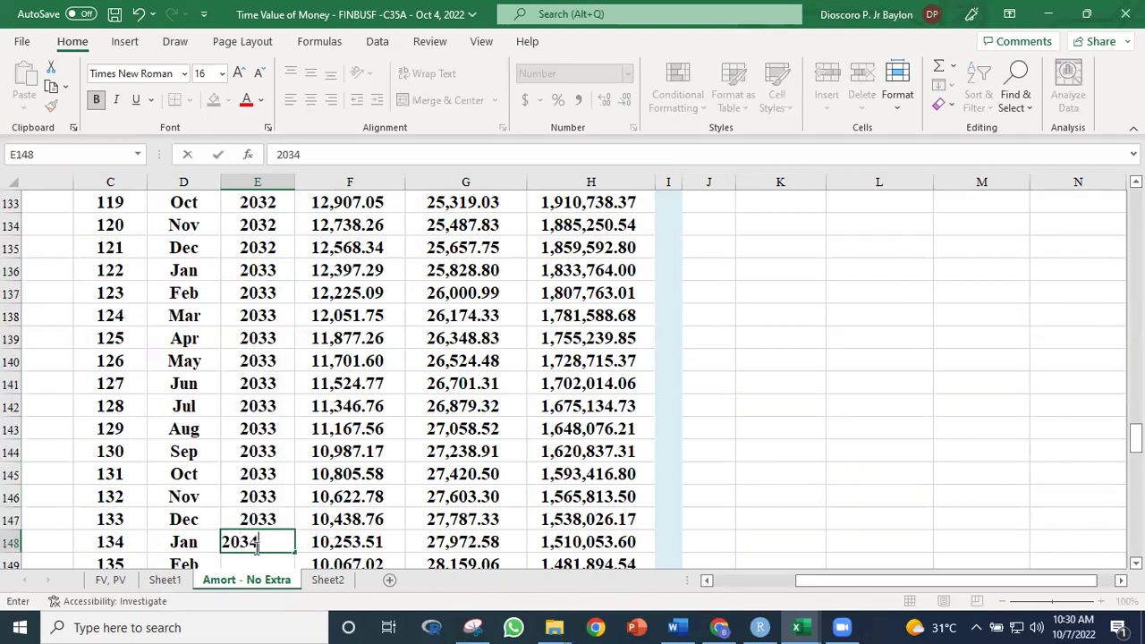
text(34)
key(Return)
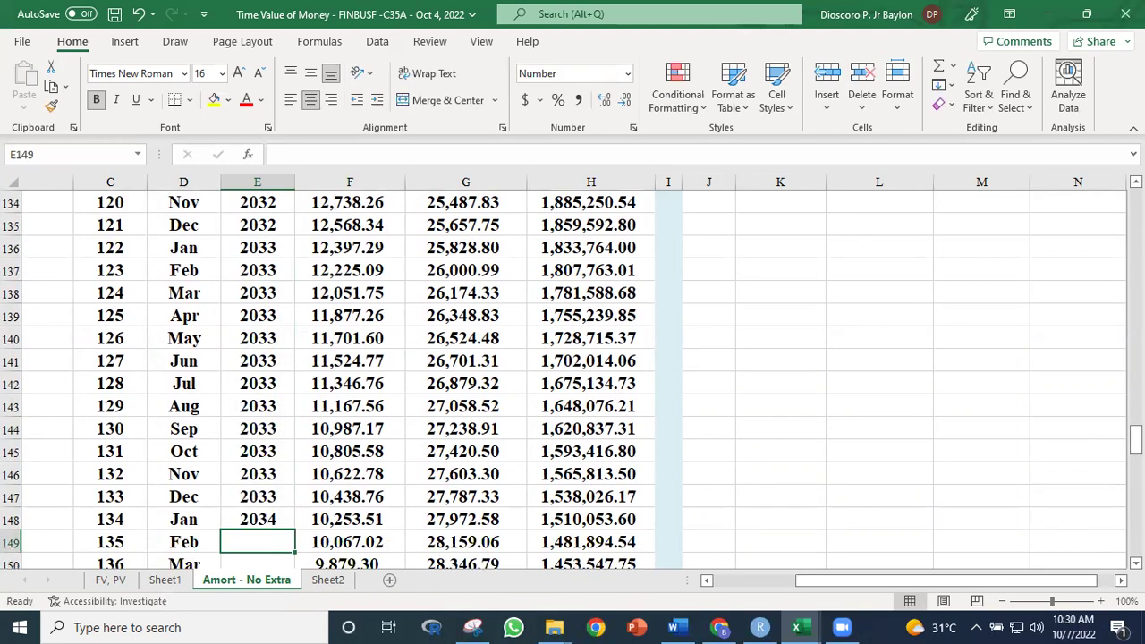
scroll(298, 289, down, 3)
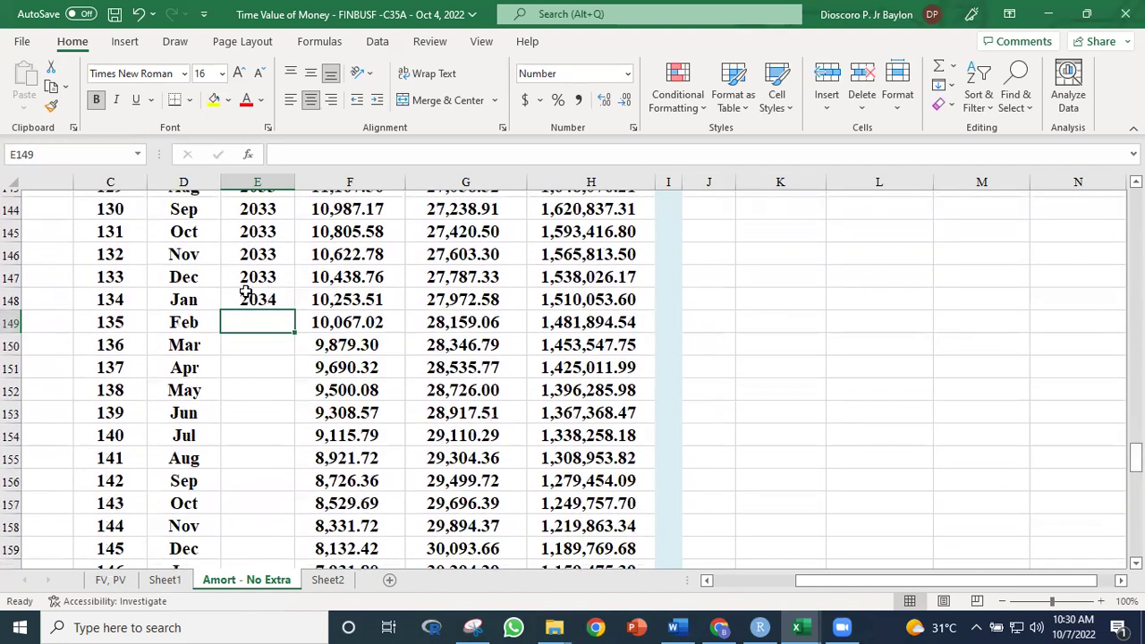
click(268, 301)
drag(295, 309, 270, 548)
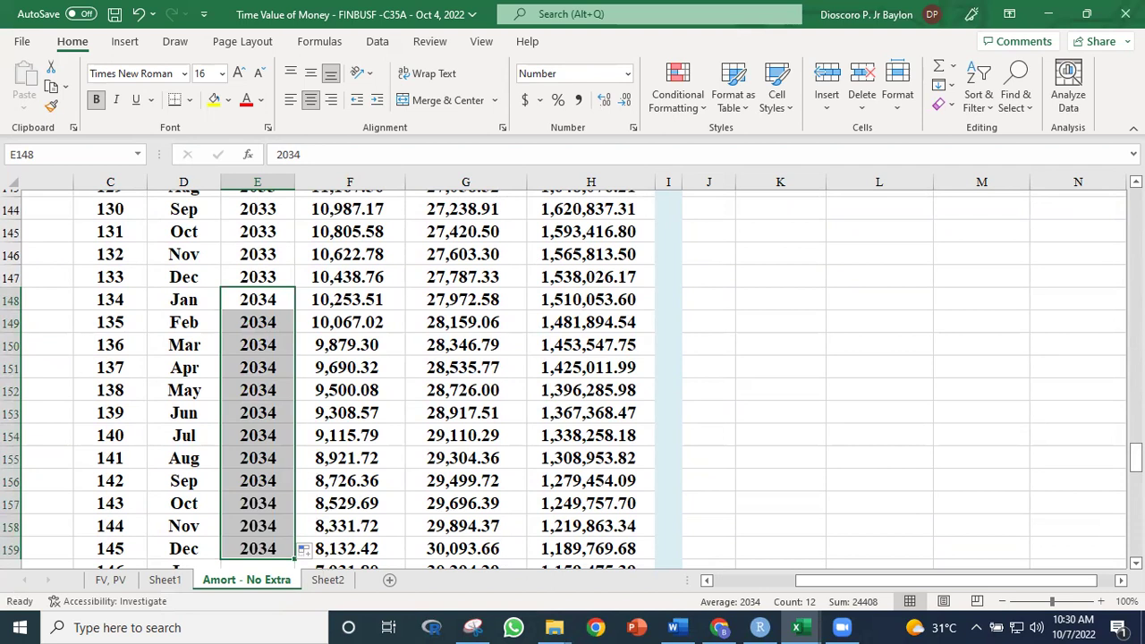
Step: Try to continue the years by filling the E124:E159 range down to E163, and undo the fill
scroll(366, 481, down, 3)
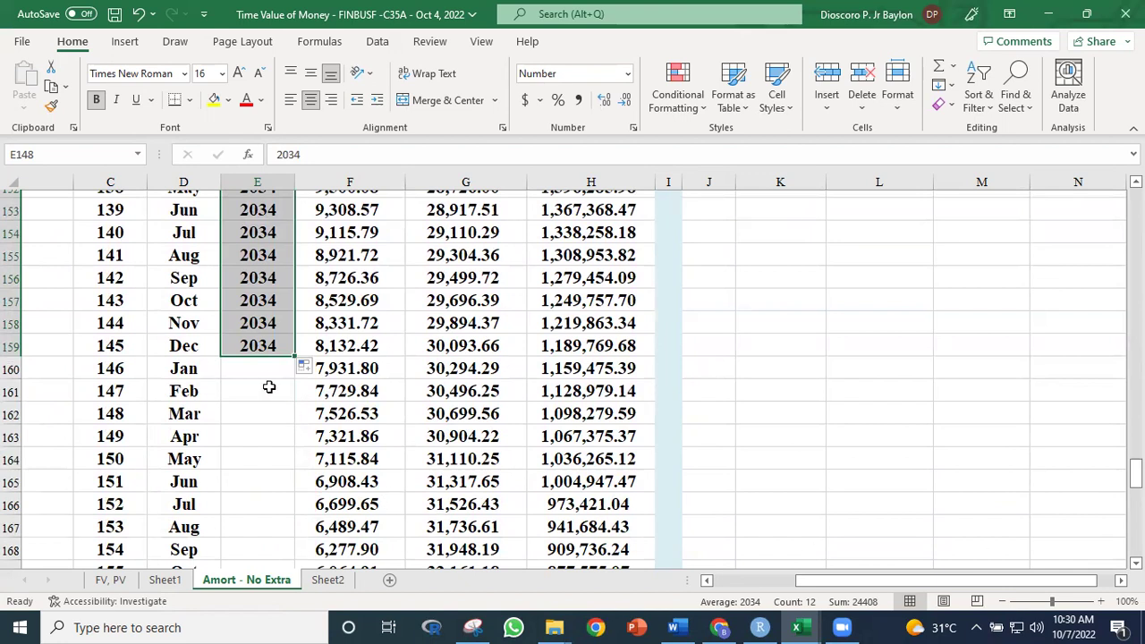
click(271, 369)
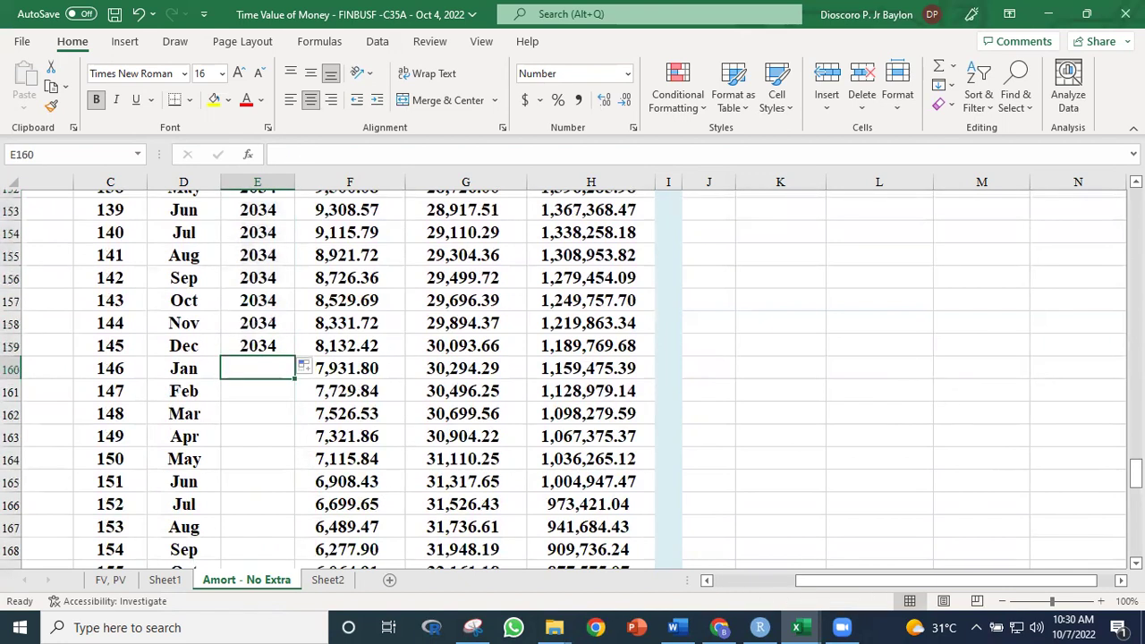
scroll(572, 379, up, 4)
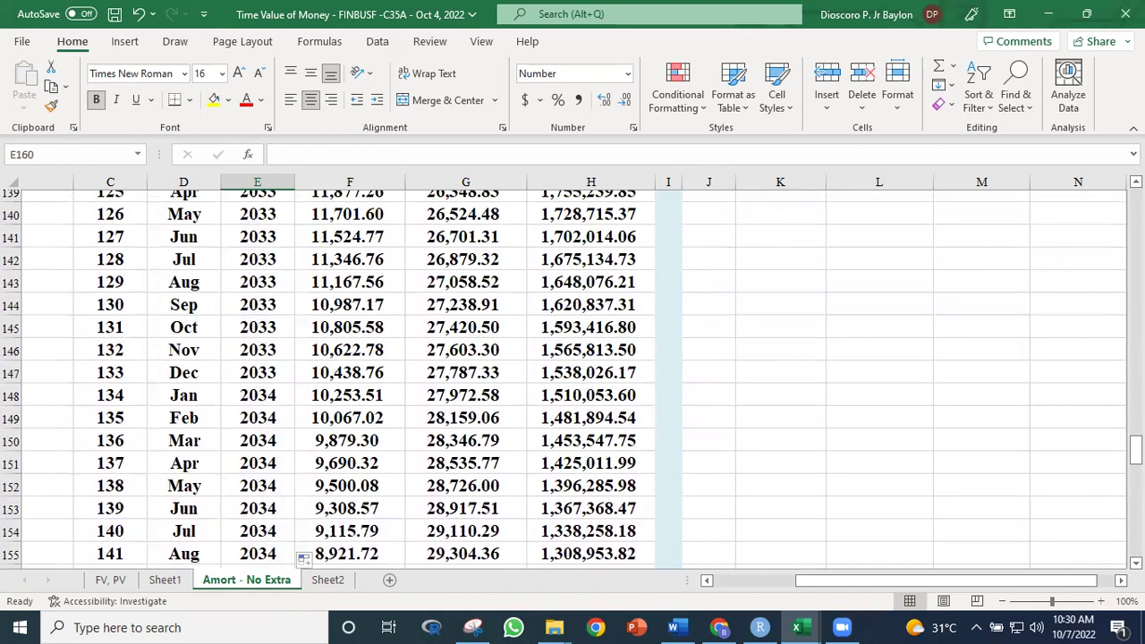
scroll(332, 433, up, 3)
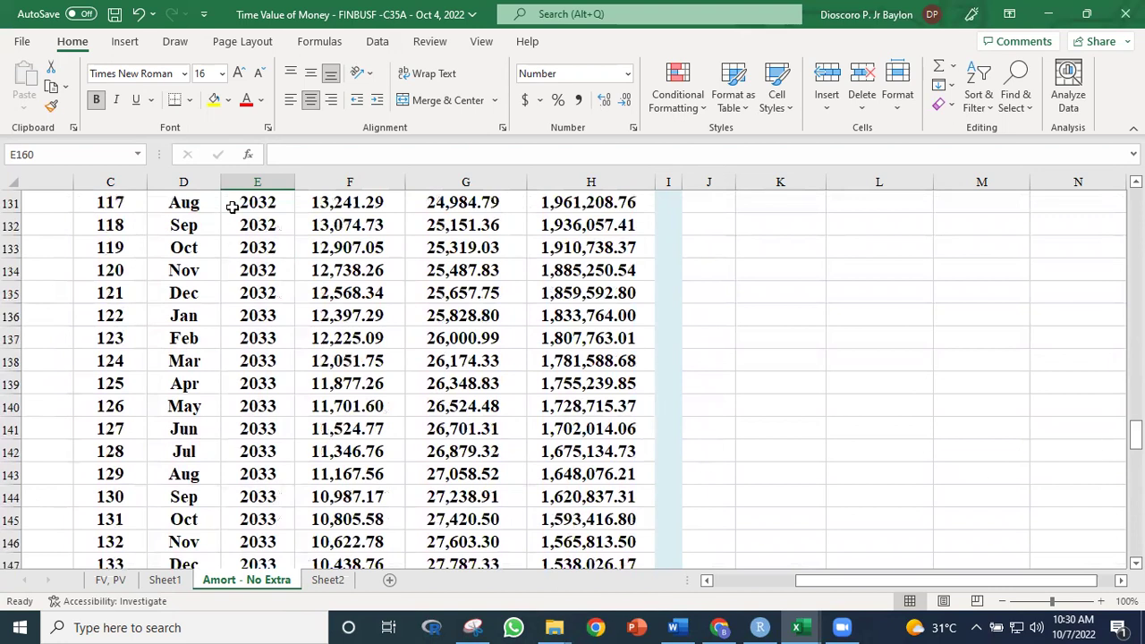
scroll(1135, 437, up, 4)
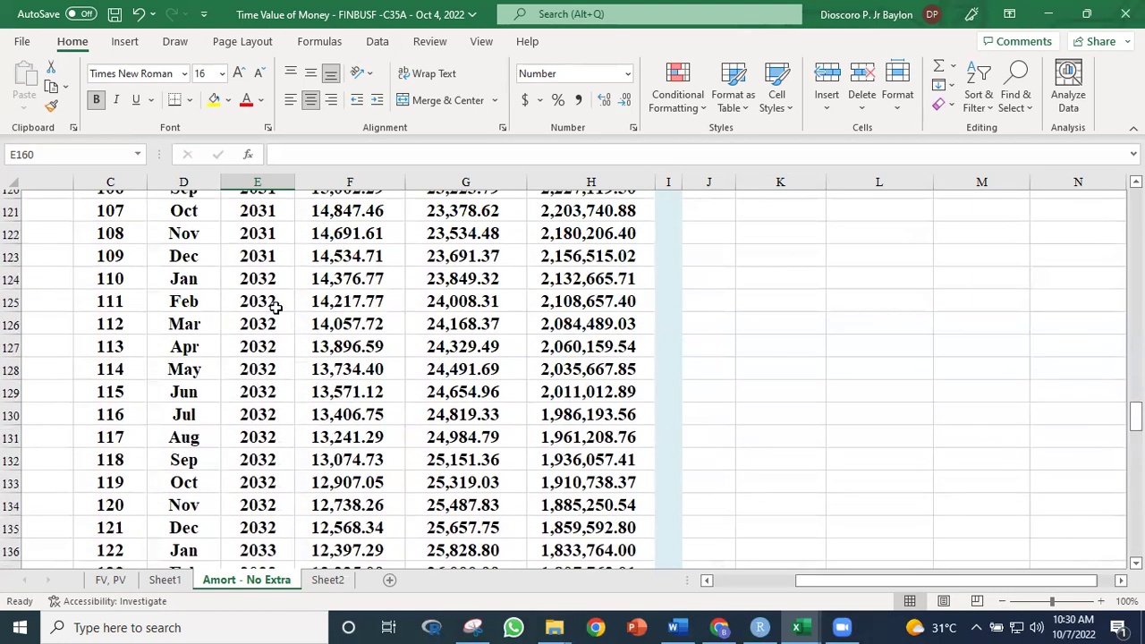
mouse_move(270, 286)
mouse_down()
mouse_move(268, 567)
mouse_move(276, 120)
mouse_move(276, 590)
mouse_move(271, 268)
mouse_up()
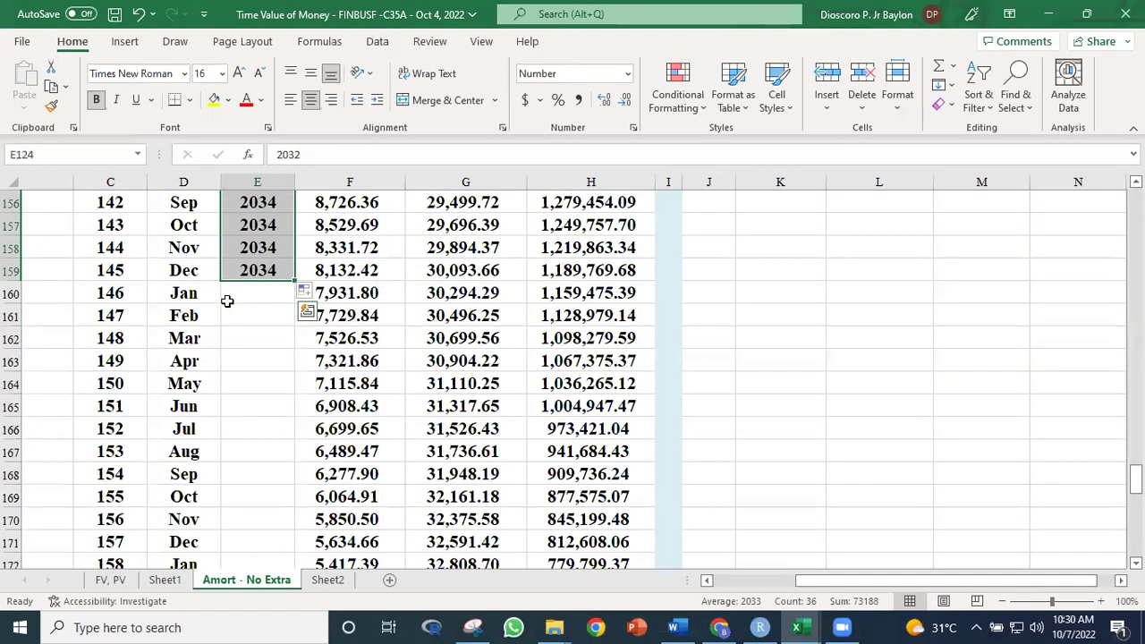
drag(295, 284, 295, 374)
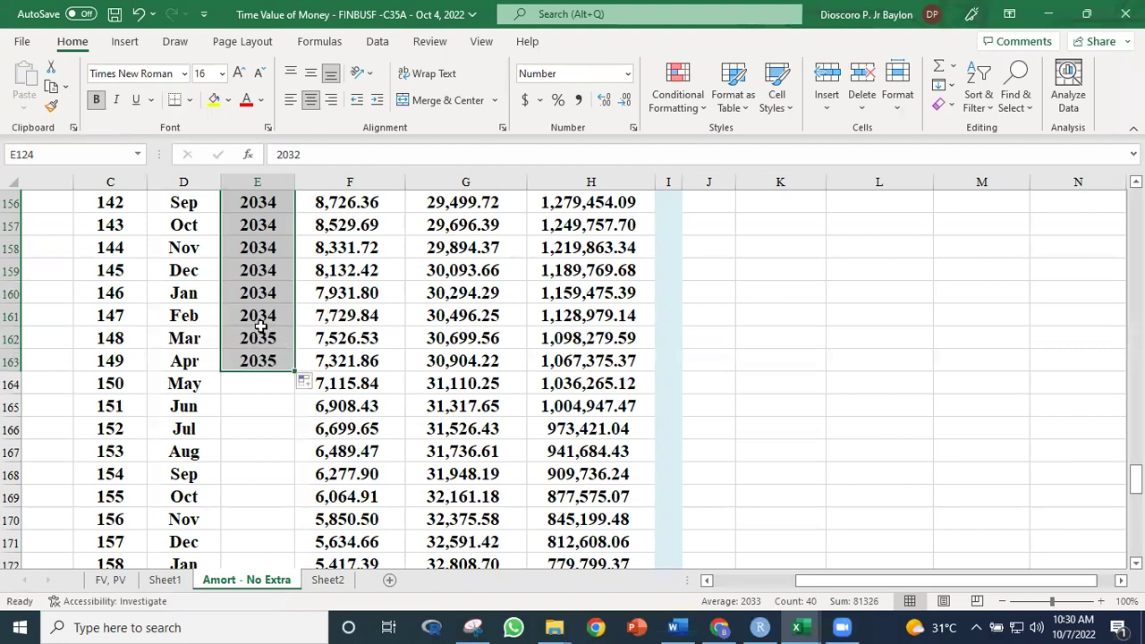
key(ctrl+z)
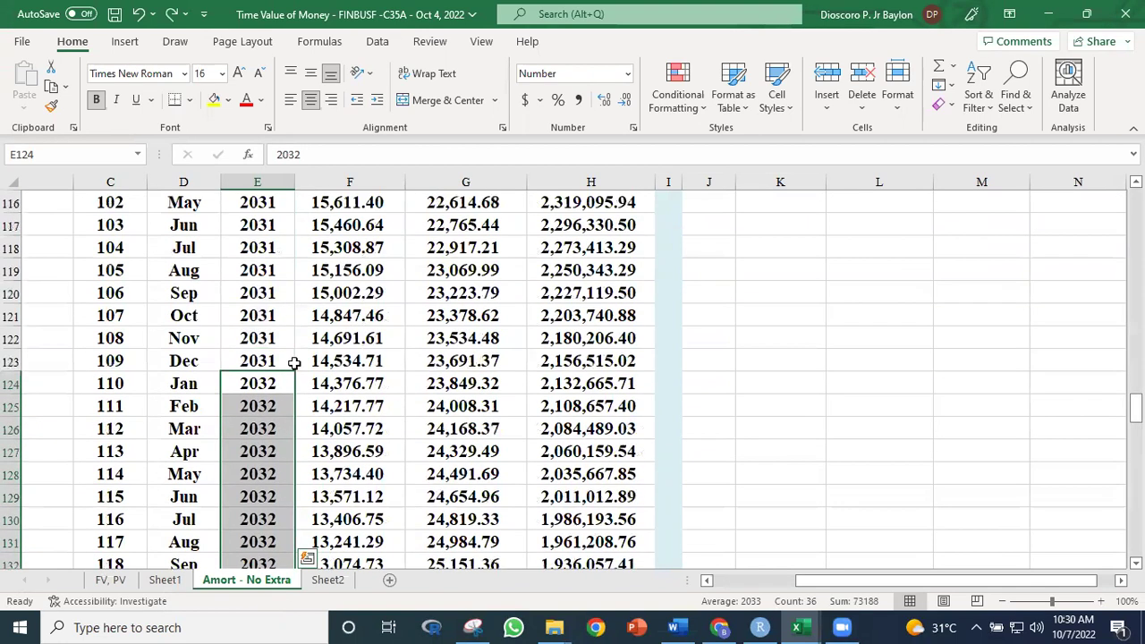
Step: Enter 2035 in E160 and fill it down the Year column to the Dec row in E171
drag(1134, 407, 1134, 465)
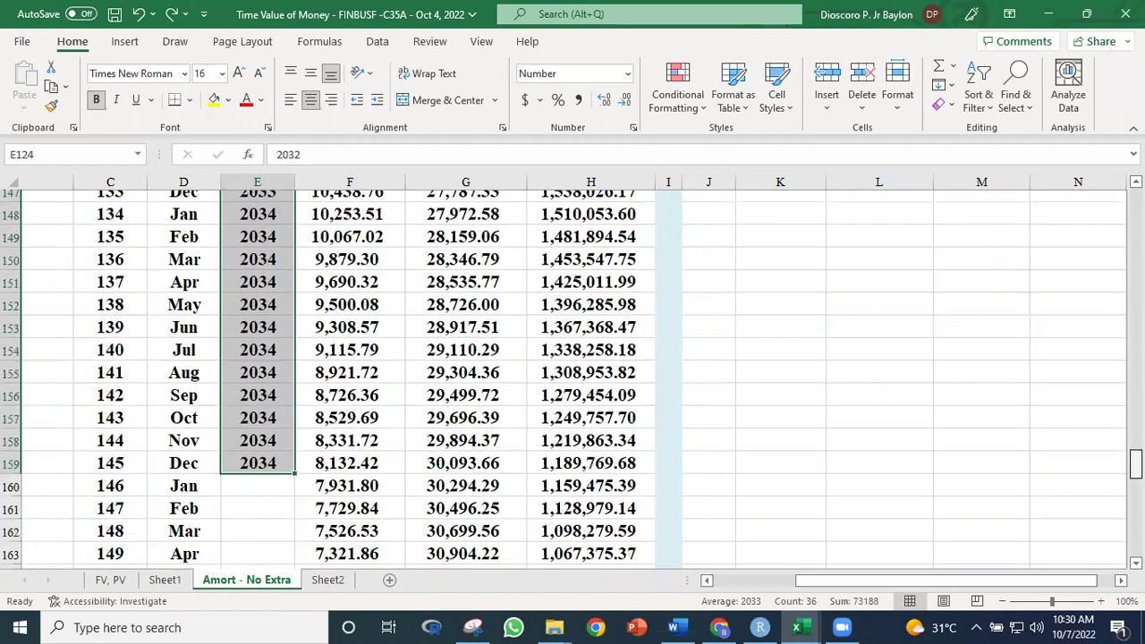
click(260, 486)
text(2)
text(5)
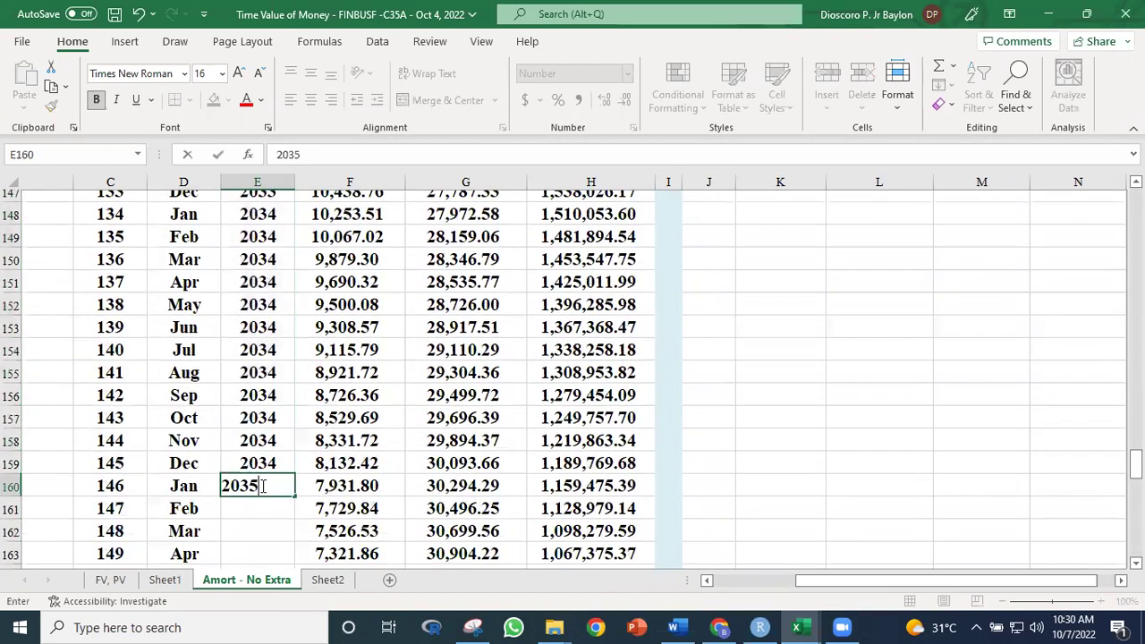
key(Return)
click(276, 494)
drag(294, 499, 283, 436)
Step: Enter 2036 in E172 and fill it down the Year column to the Dec row in E183
click(279, 451)
text(2036)
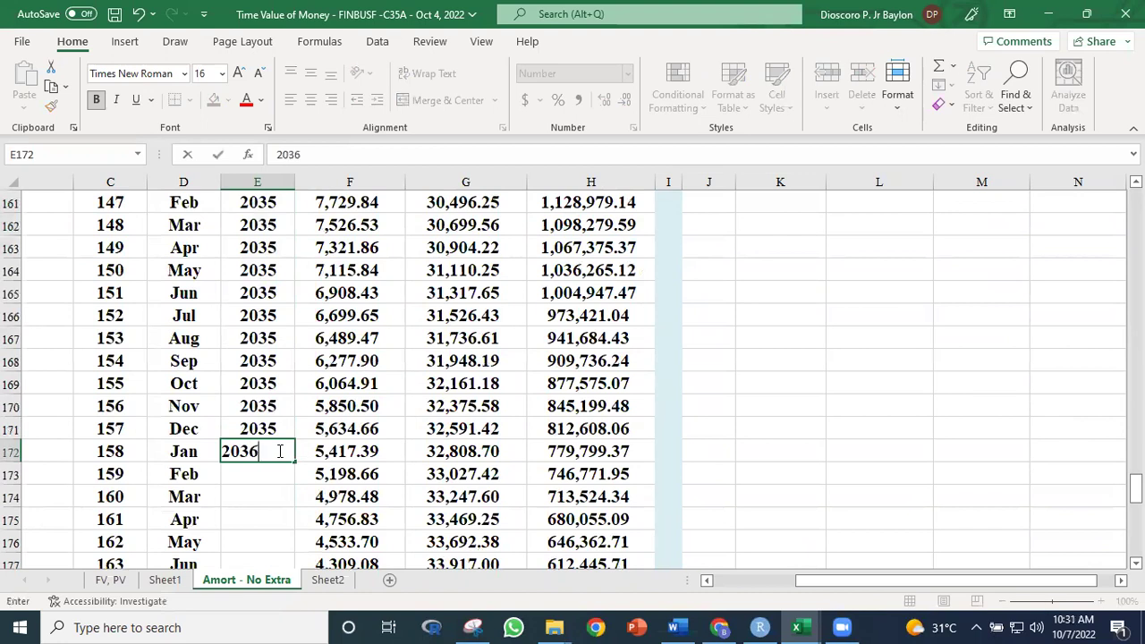
key(Return)
click(279, 451)
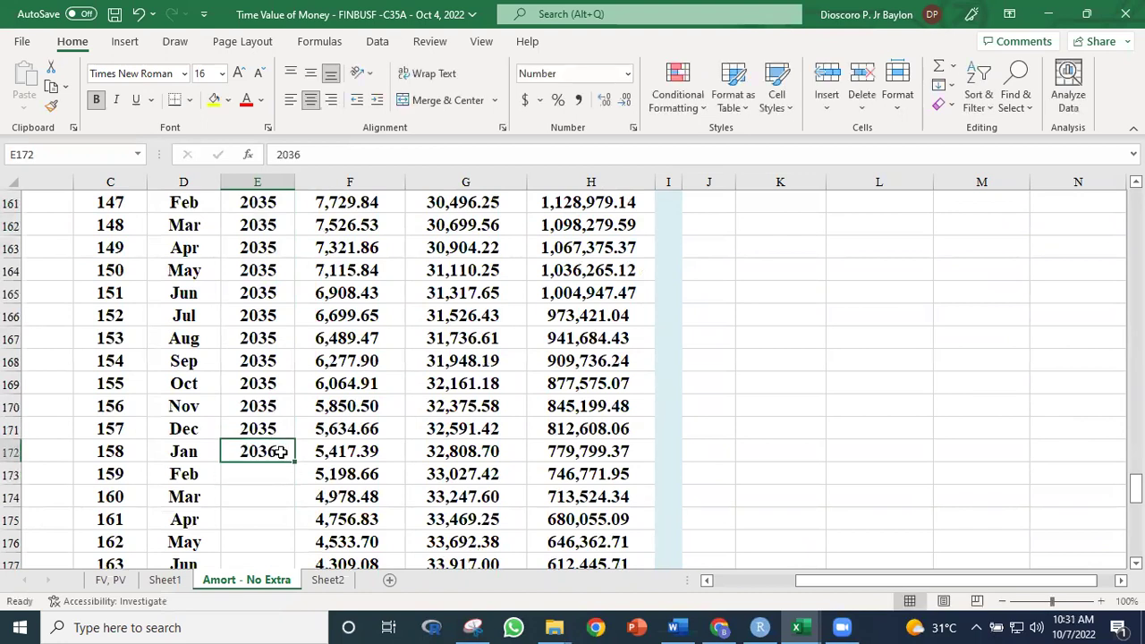
drag(294, 462, 271, 501)
Step: Enter 2037 in E184 and fill it down the Year column to the last schedule row, Nov, in E194
click(250, 519)
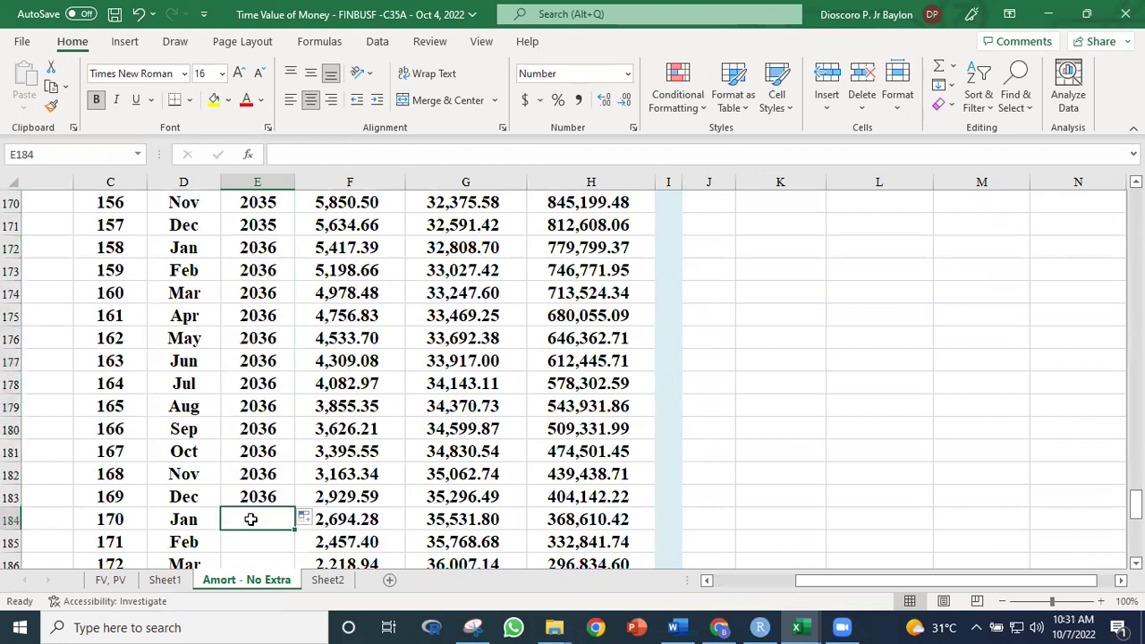
text(2037)
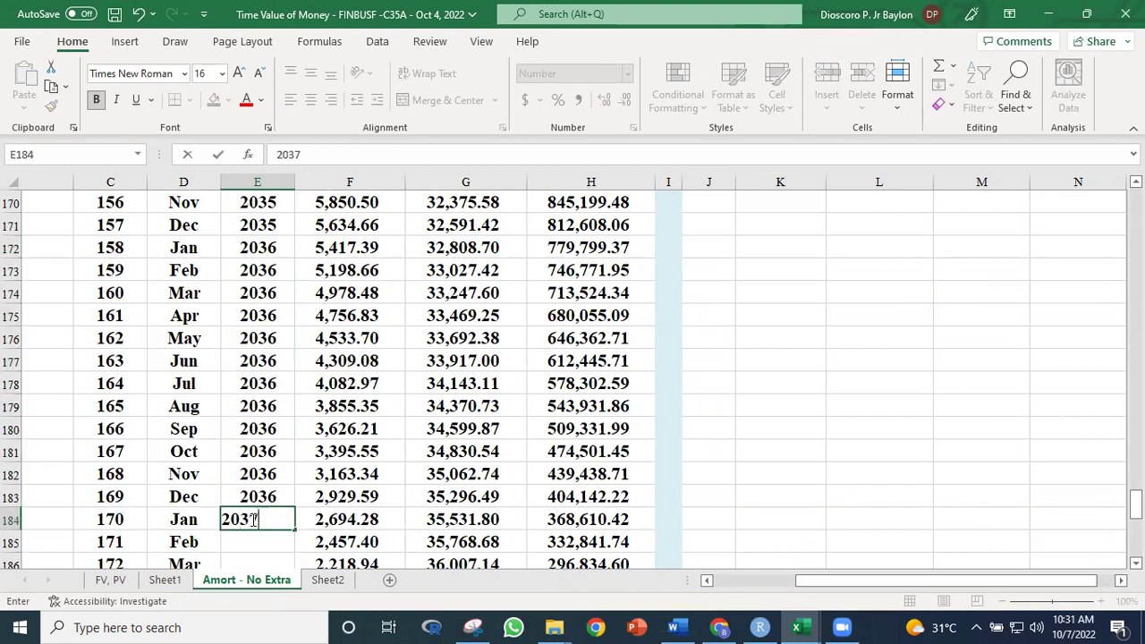
key(Return)
click(251, 519)
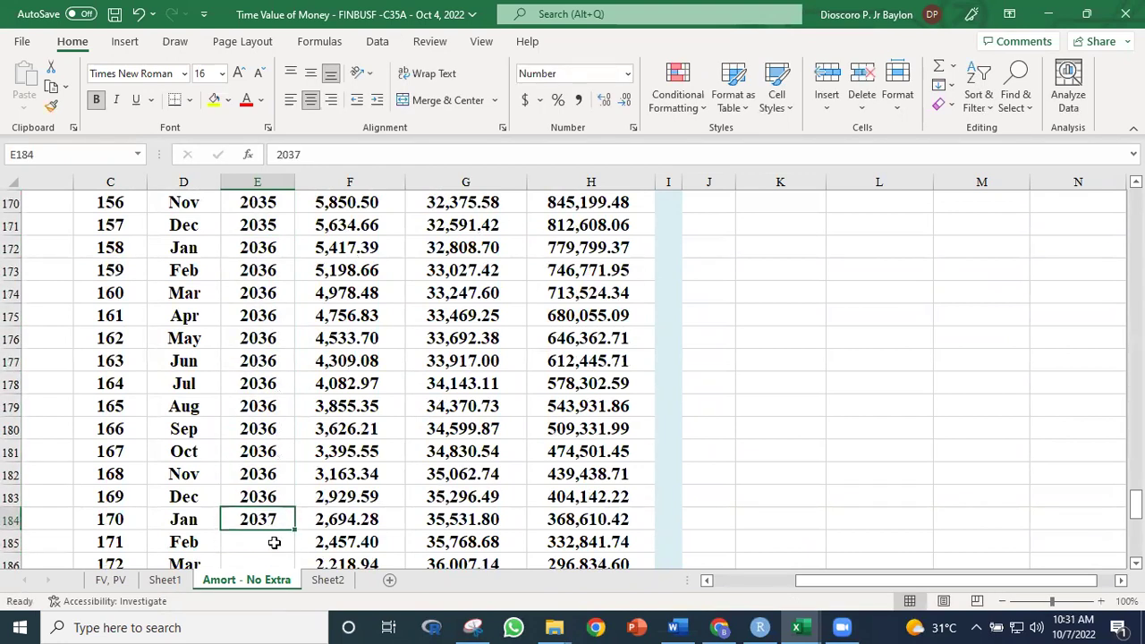
drag(294, 530, 282, 508)
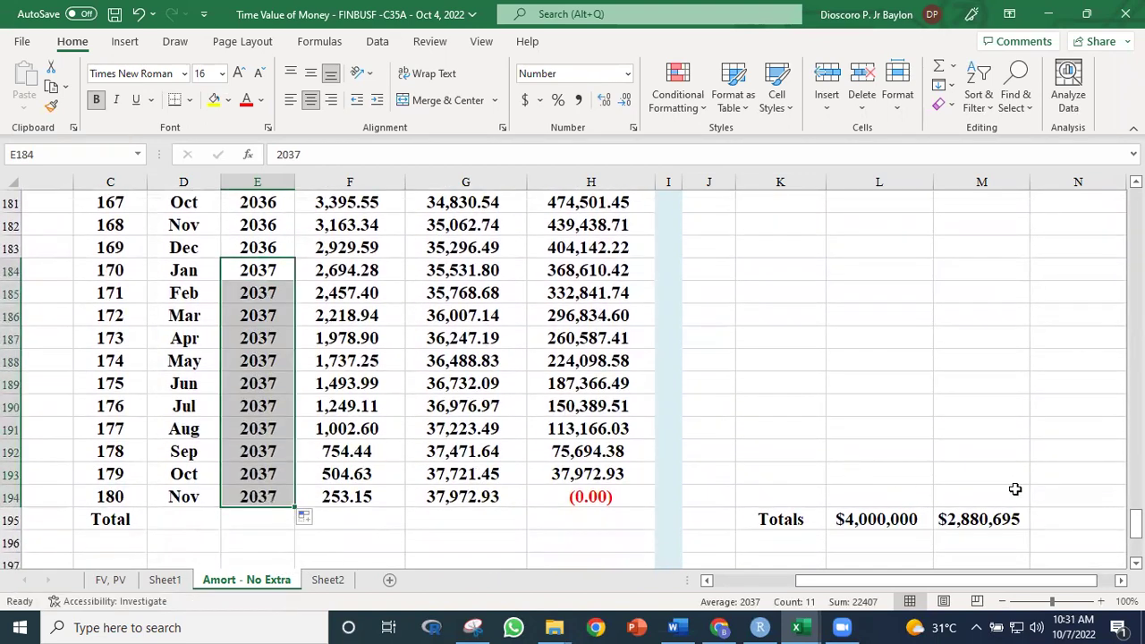
Step: Return to the yearly summary table in columns K to M and review its Year, Interest and Principal columns
click(1053, 458)
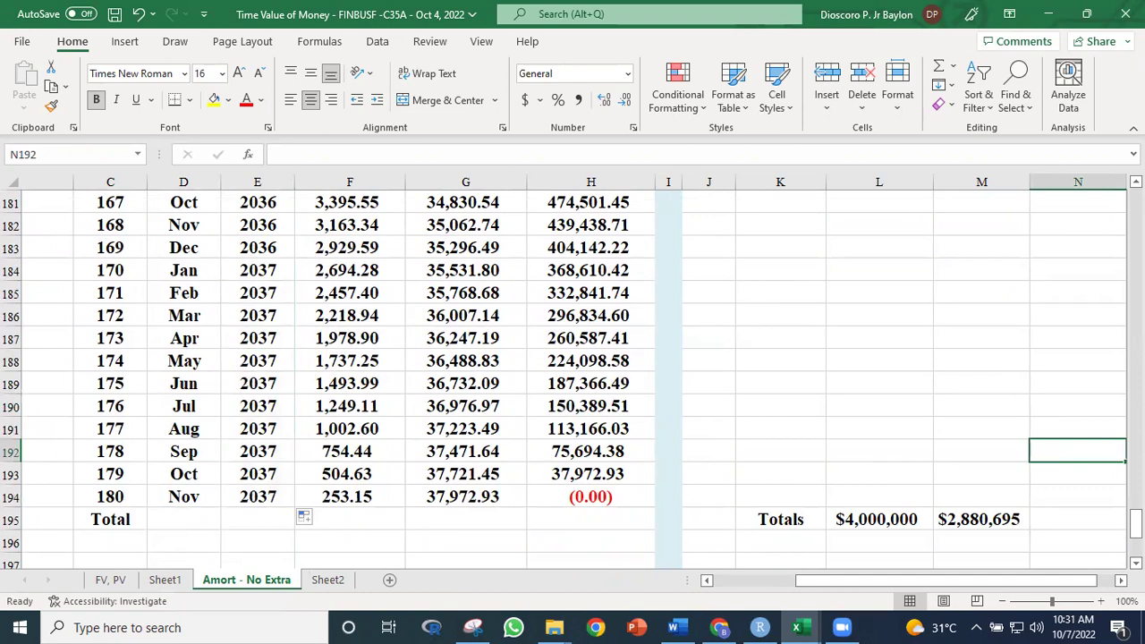
drag(1136, 523, 1136, 202)
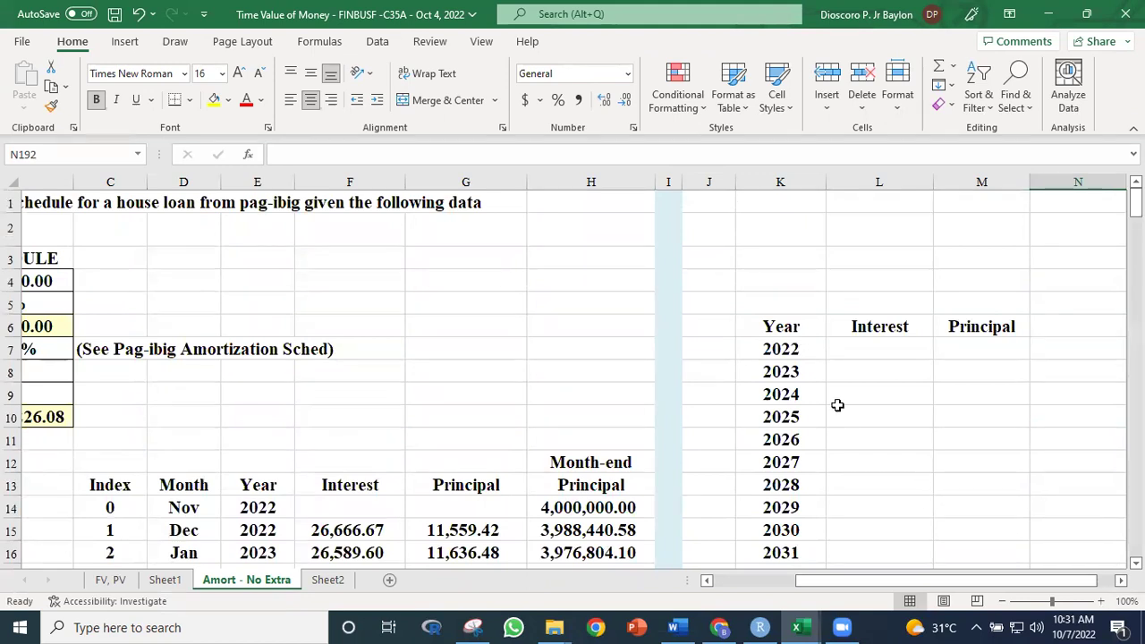
drag(797, 327, 988, 523)
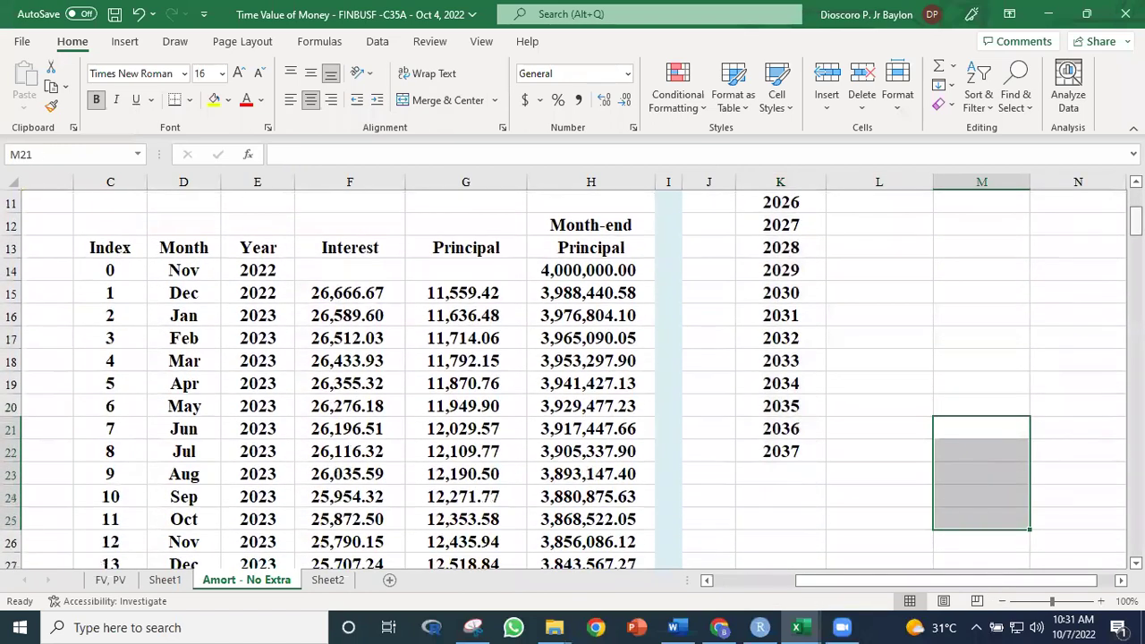
Step: Add a Balance column heading in N6, beside the yearly summary's Principal heading
scroll(1134, 220, up, 3)
drag(784, 308, 984, 478)
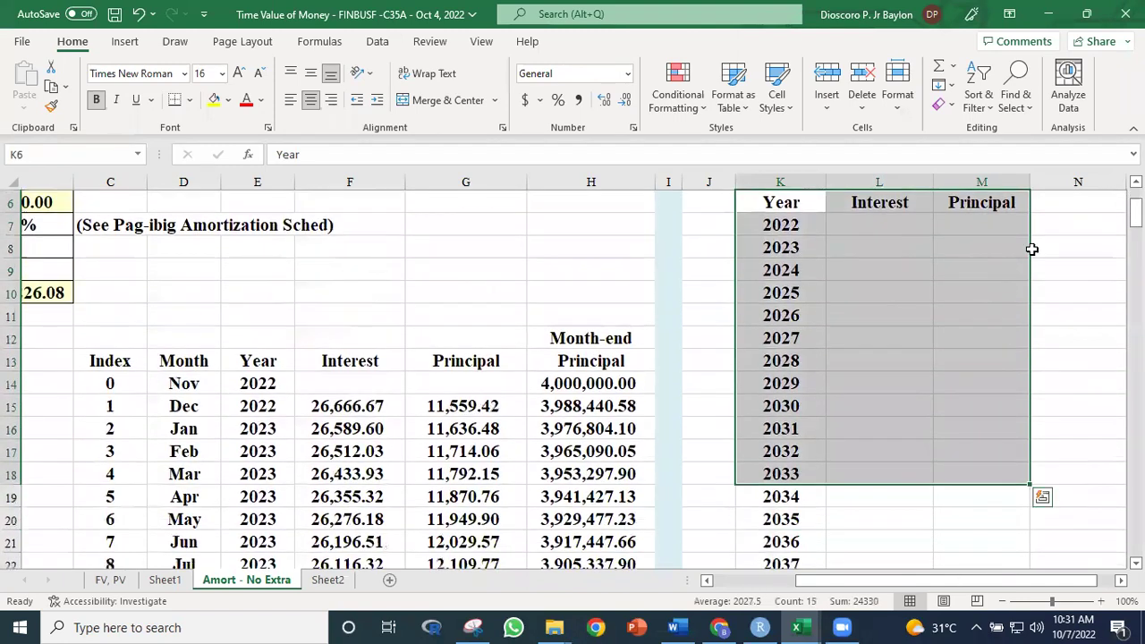
click(1065, 202)
text(Balance)
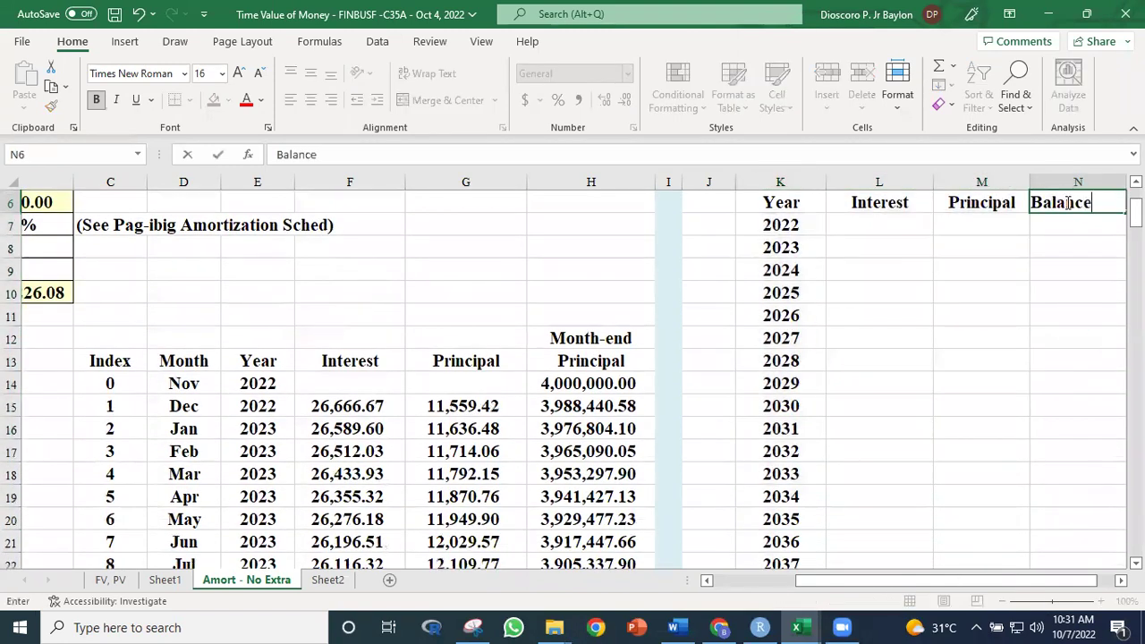
key(Return)
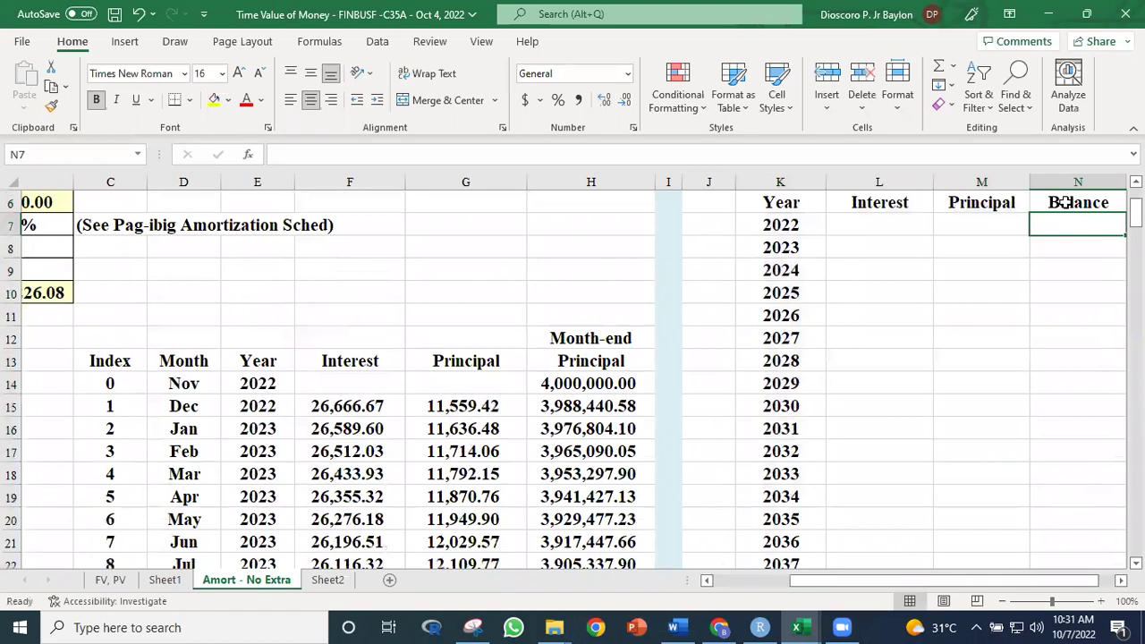
Step: Move the yearly summary table K6:N22 down to K13:N29 so its headings align with the amortization schedule's headings
drag(766, 205, 1055, 514)
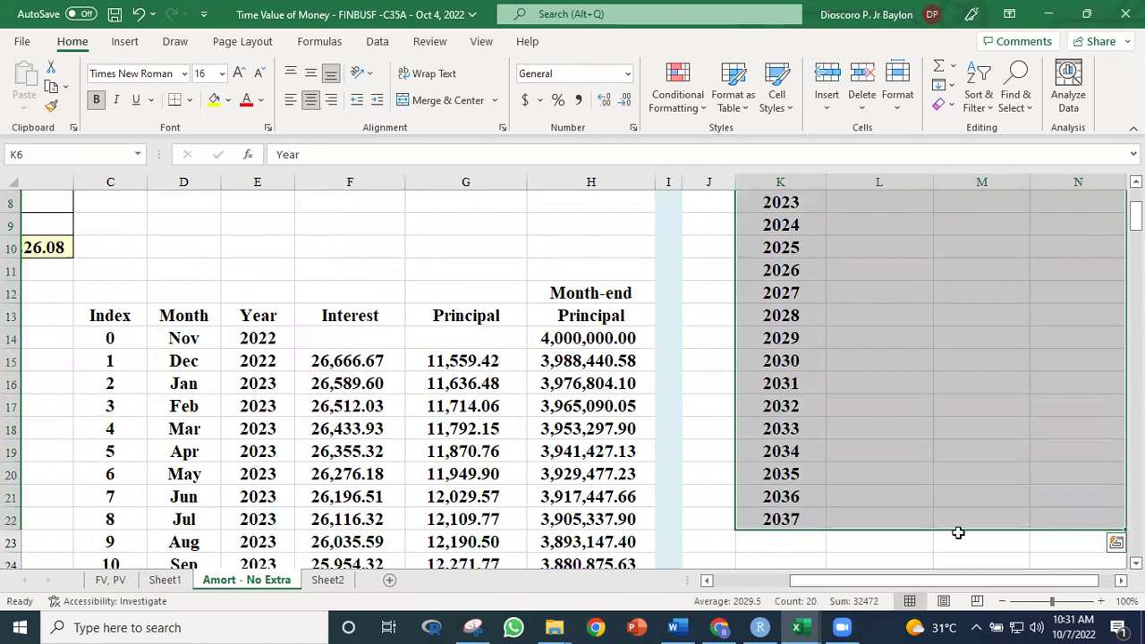
drag(969, 531, 955, 630)
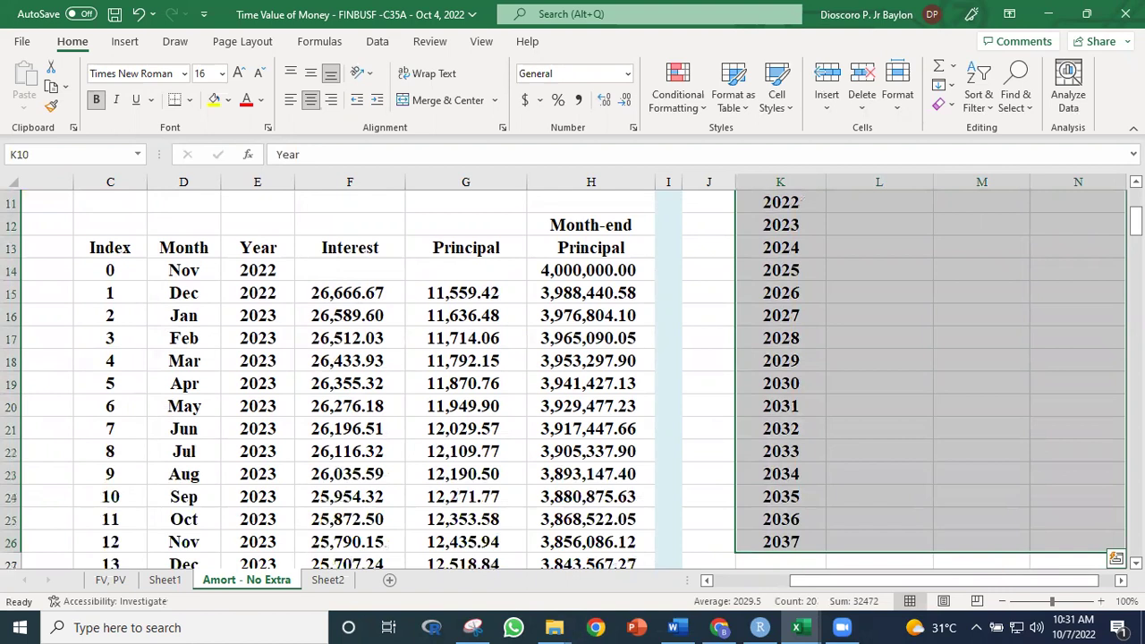
scroll(922, 365, up, 3)
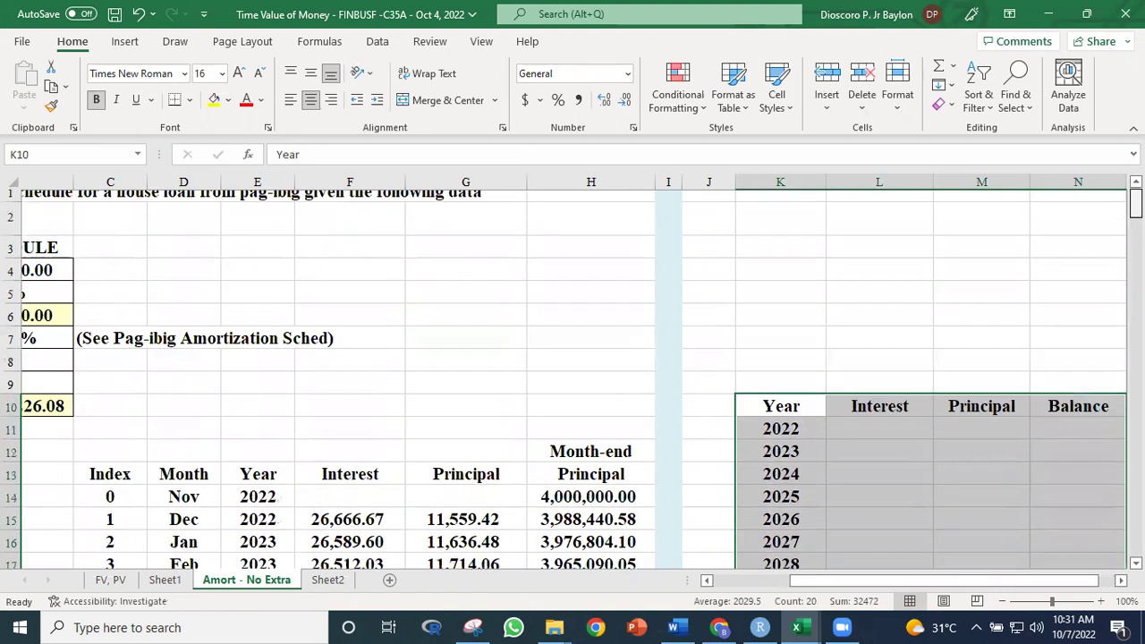
drag(917, 394, 855, 466)
click(944, 363)
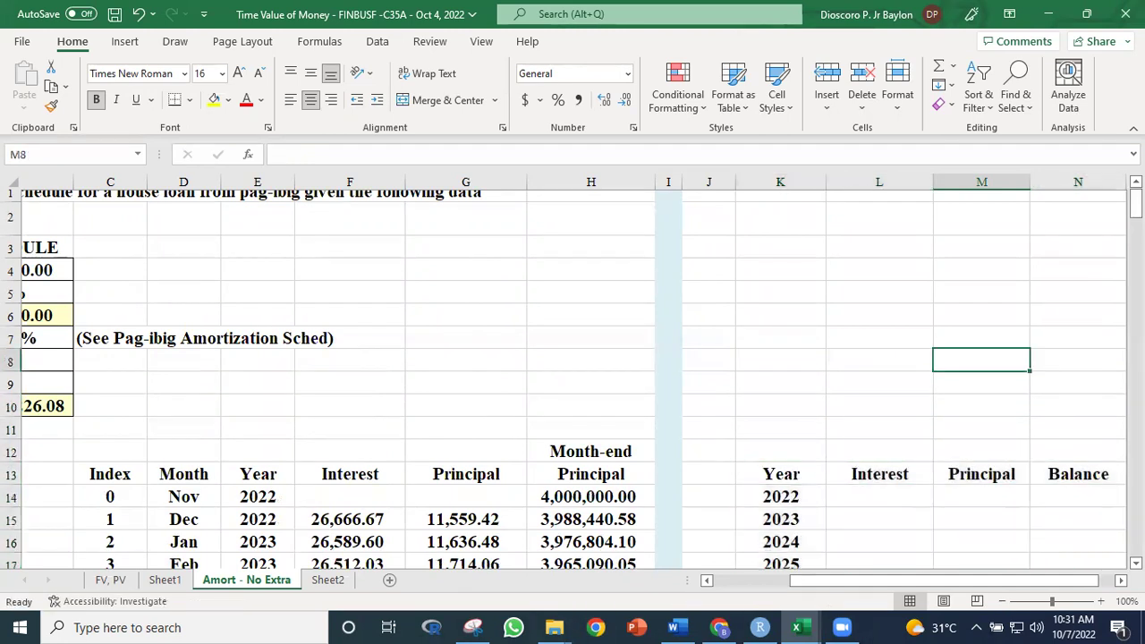
Step: Apply all borders to the yearly summary cells K14:N29, covering the rows for 2022 through 2037
drag(1135, 202, 1135, 218)
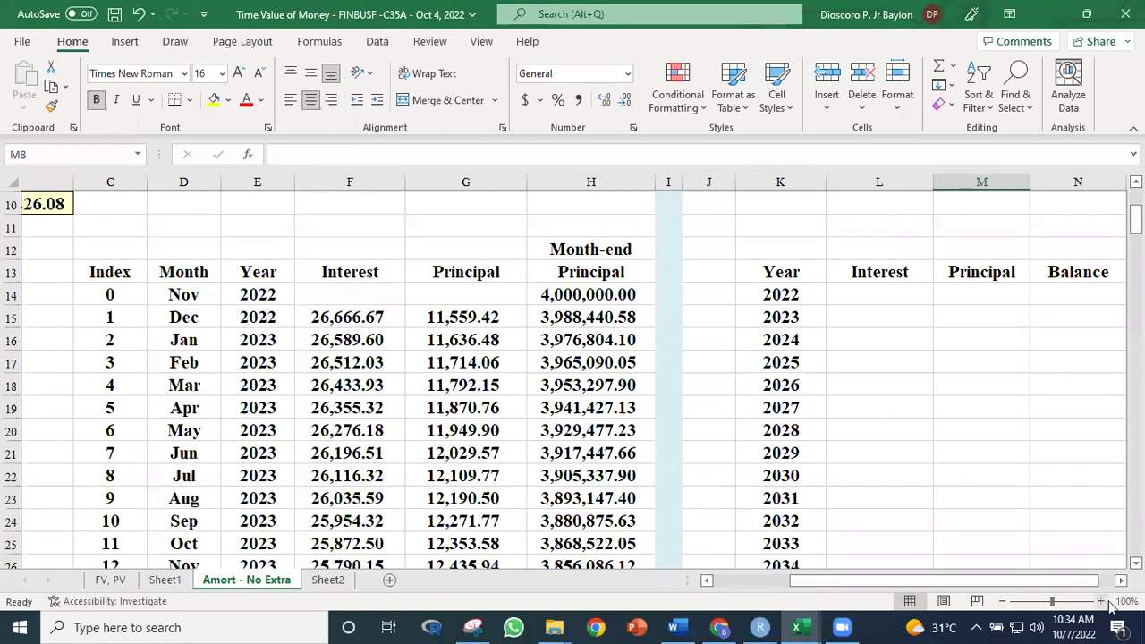
scroll(572, 375, right, 1)
scroll(1007, 427, right, 4)
click(1007, 429)
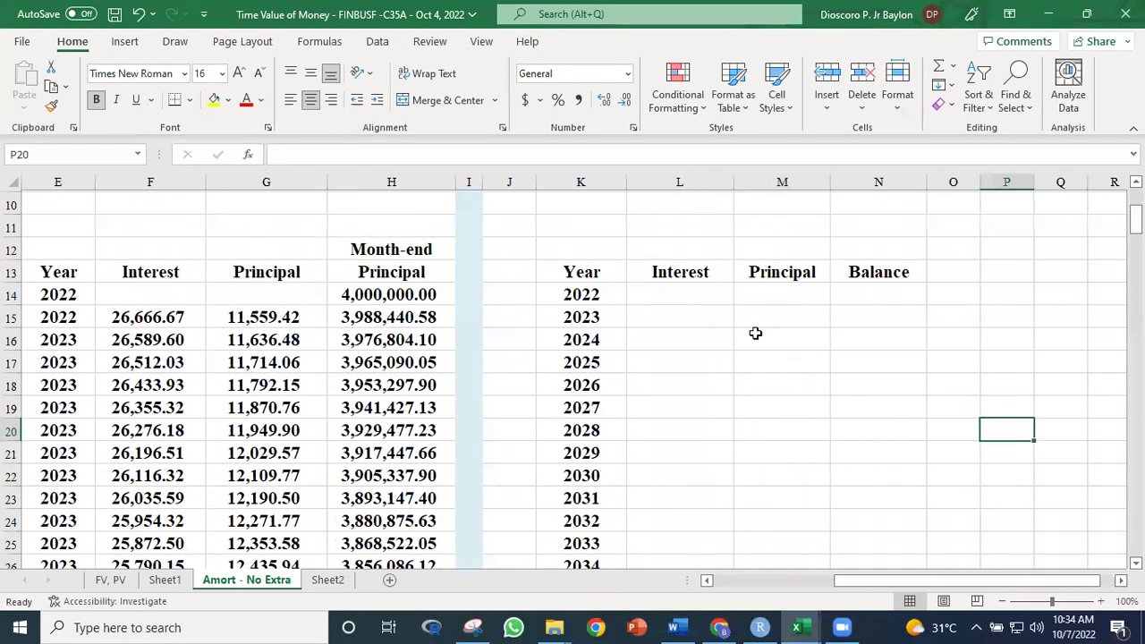
scroll(650, 356, up, 2)
scroll(649, 356, down, 1)
drag(600, 319, 855, 582)
drag(856, 573, 856, 531)
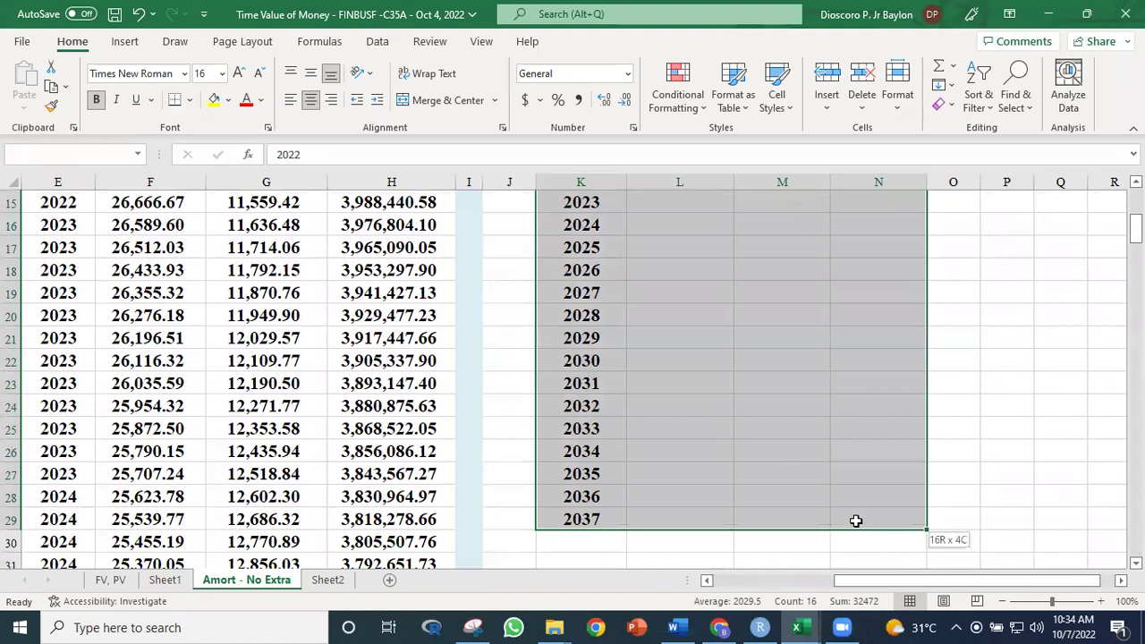
click(189, 100)
click(222, 267)
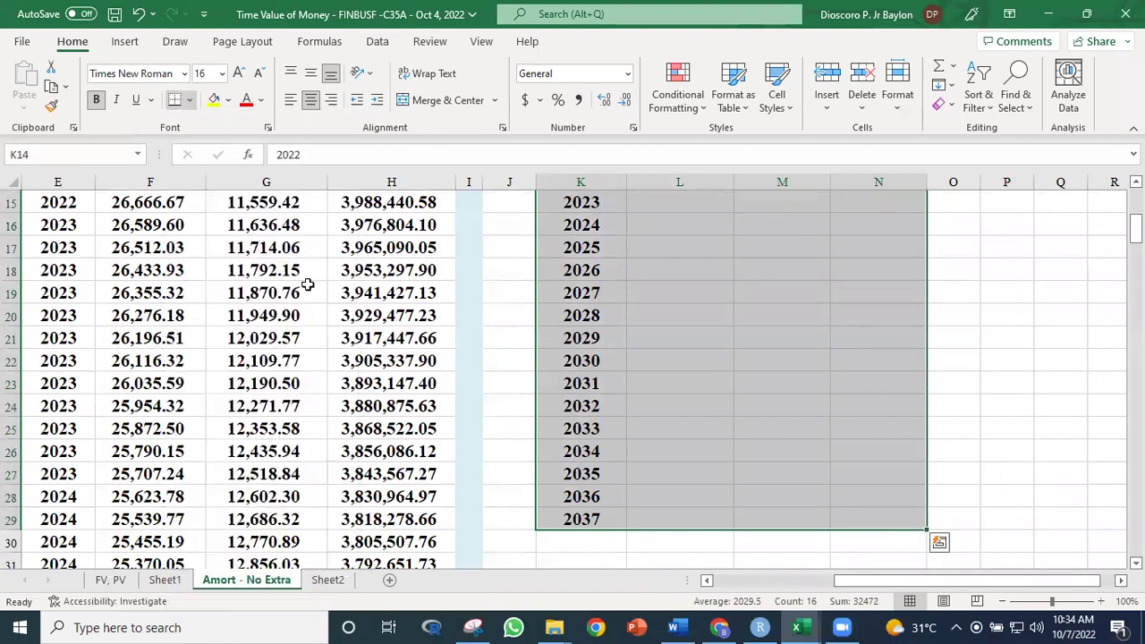
scroll(626, 376, up, 3)
Step: Examine the empty Interest, Principal and Balance cells of the yearly summary alongside the monthly amortization schedule
click(630, 383)
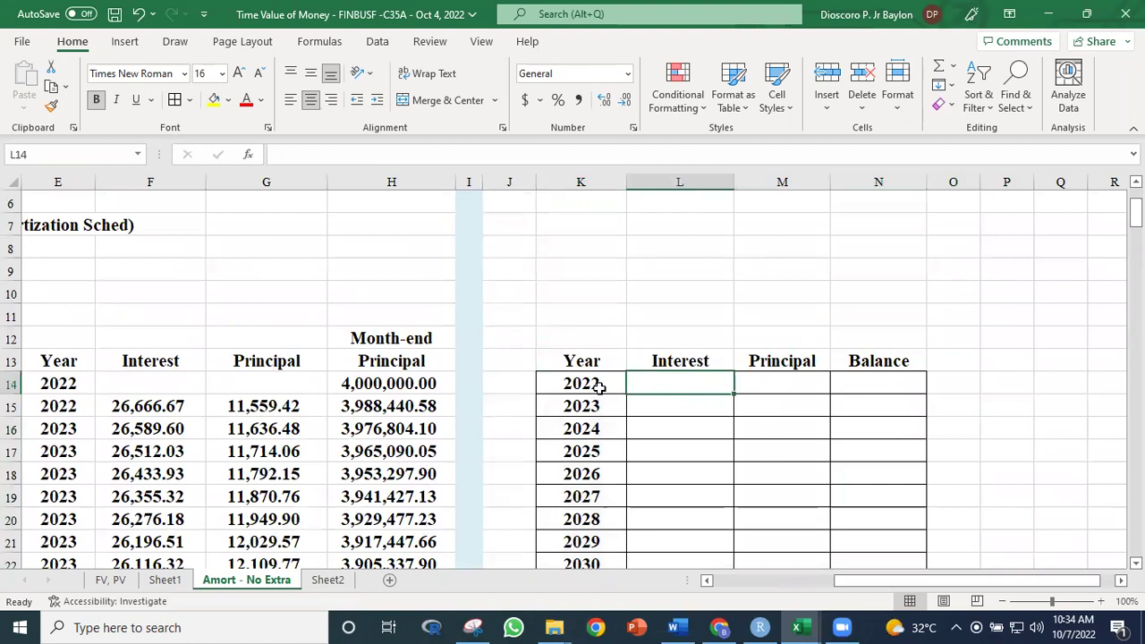
click(765, 382)
click(887, 383)
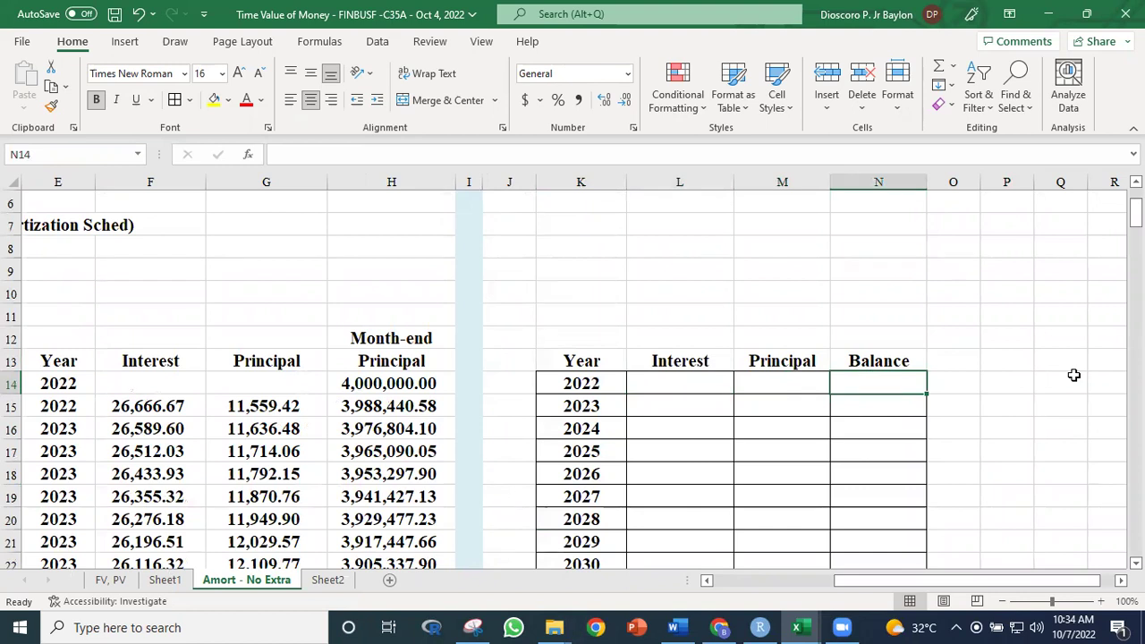
click(1054, 408)
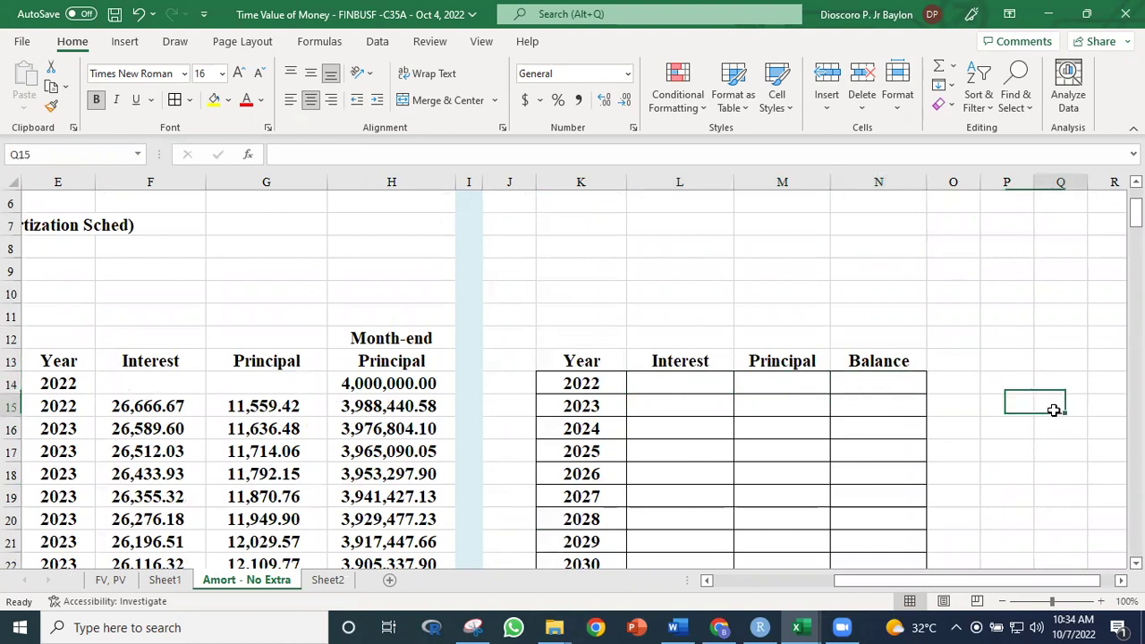
click(690, 384)
click(765, 385)
click(700, 385)
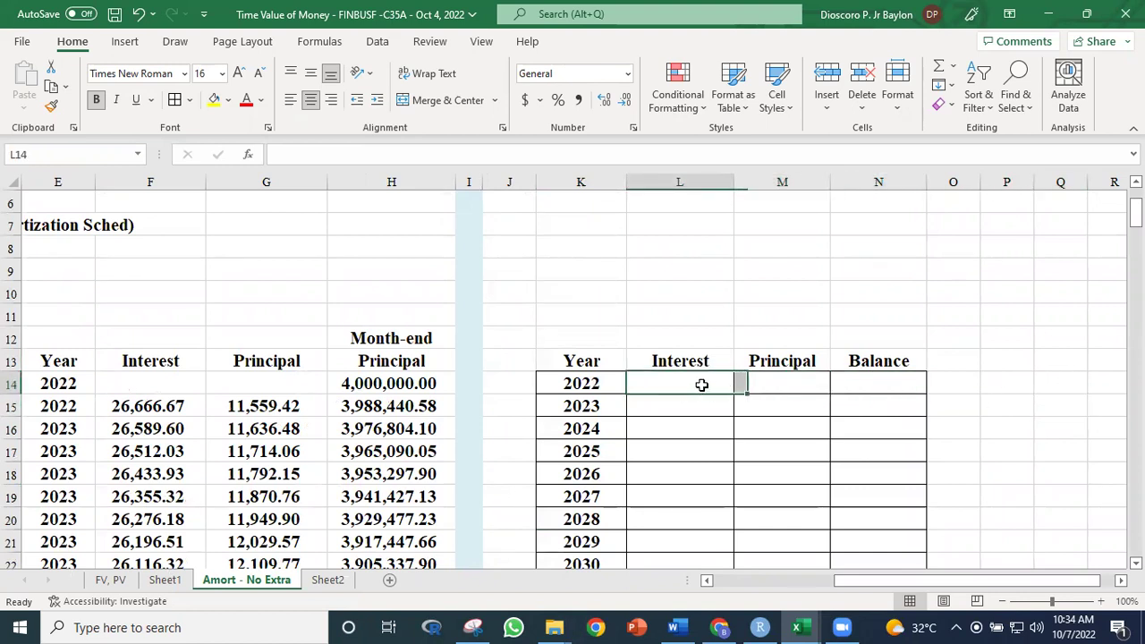
click(753, 388)
click(861, 380)
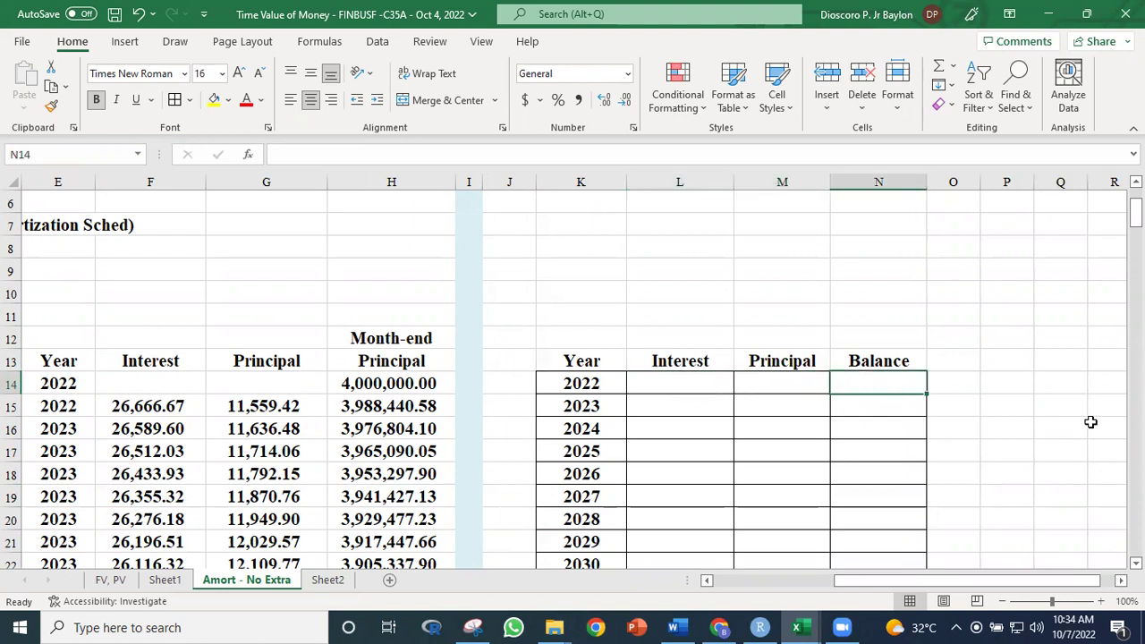
drag(655, 387, 910, 550)
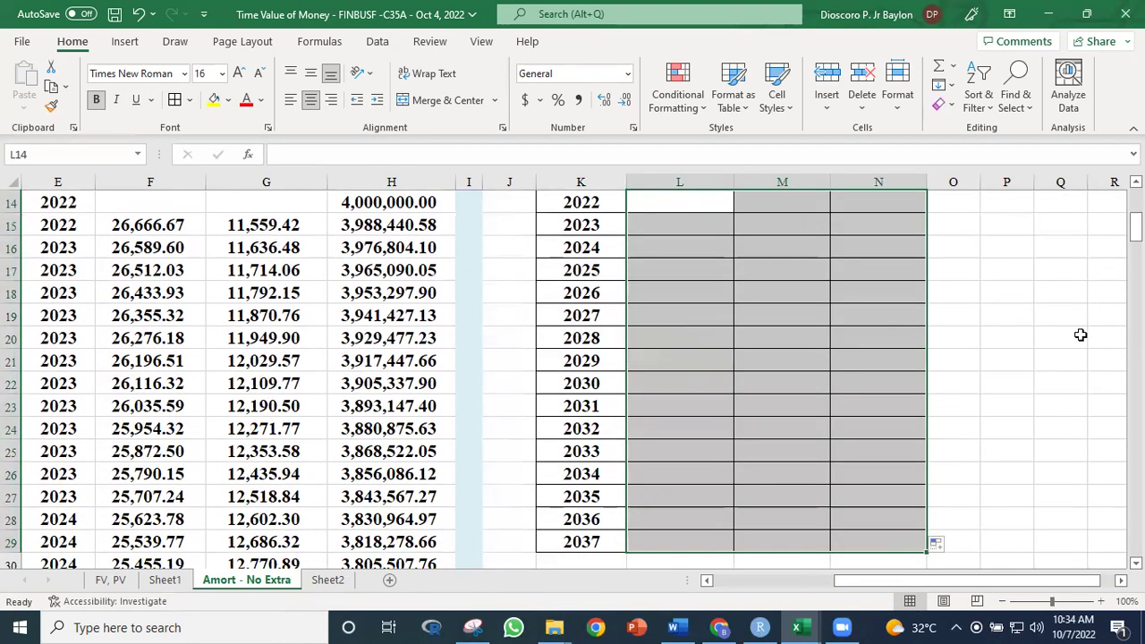
click(1061, 357)
scroll(1099, 263, down, 5)
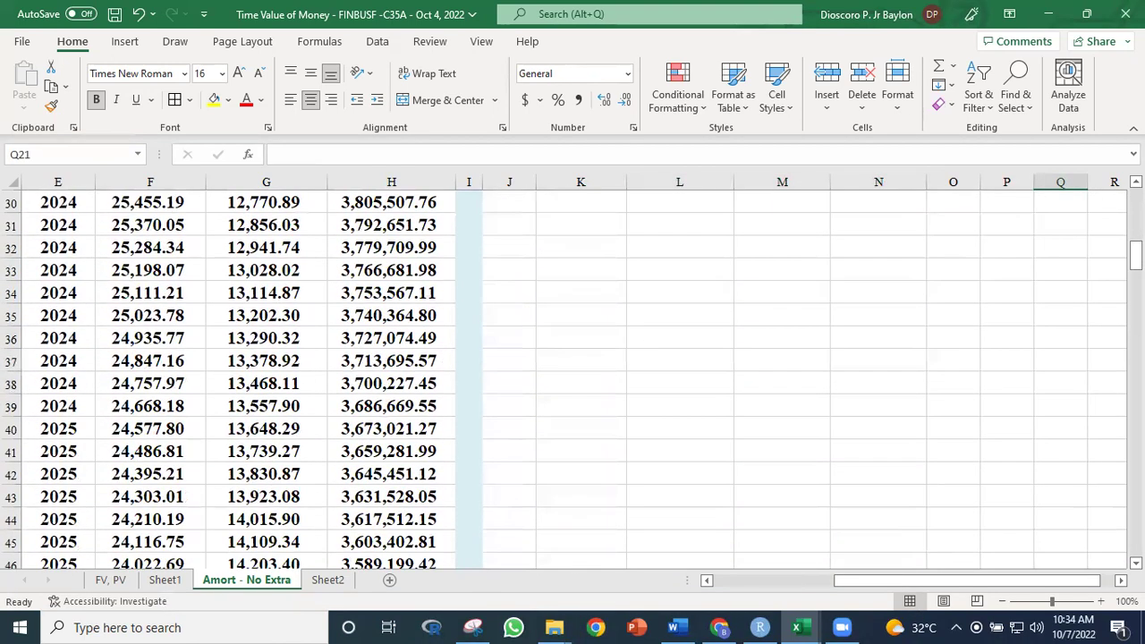
scroll(1134, 255, up, 9)
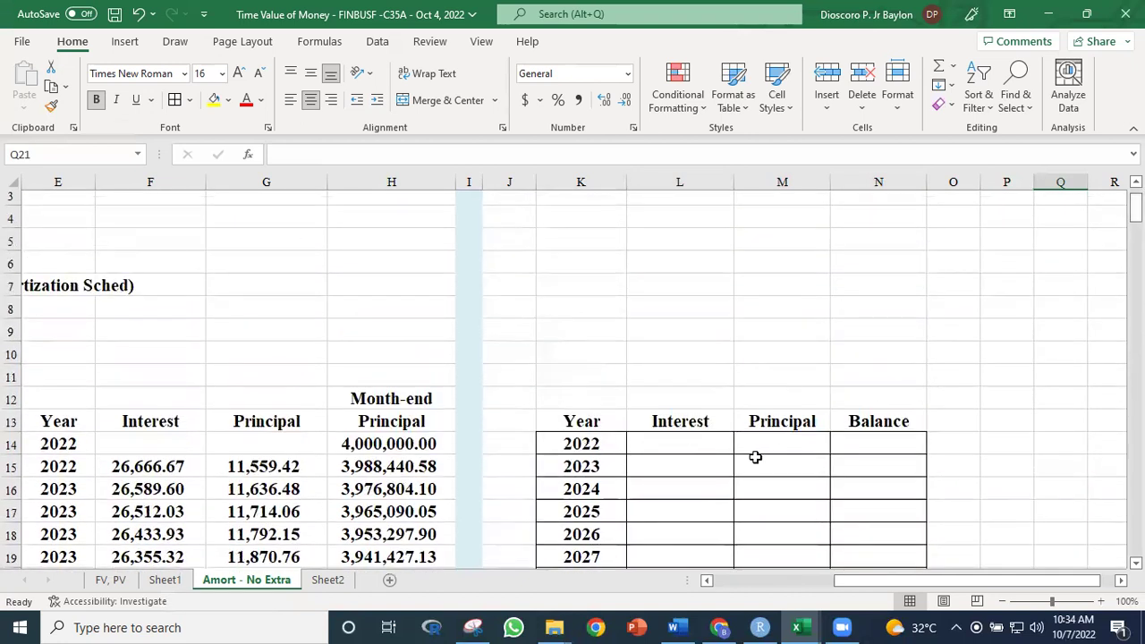
click(791, 441)
click(897, 442)
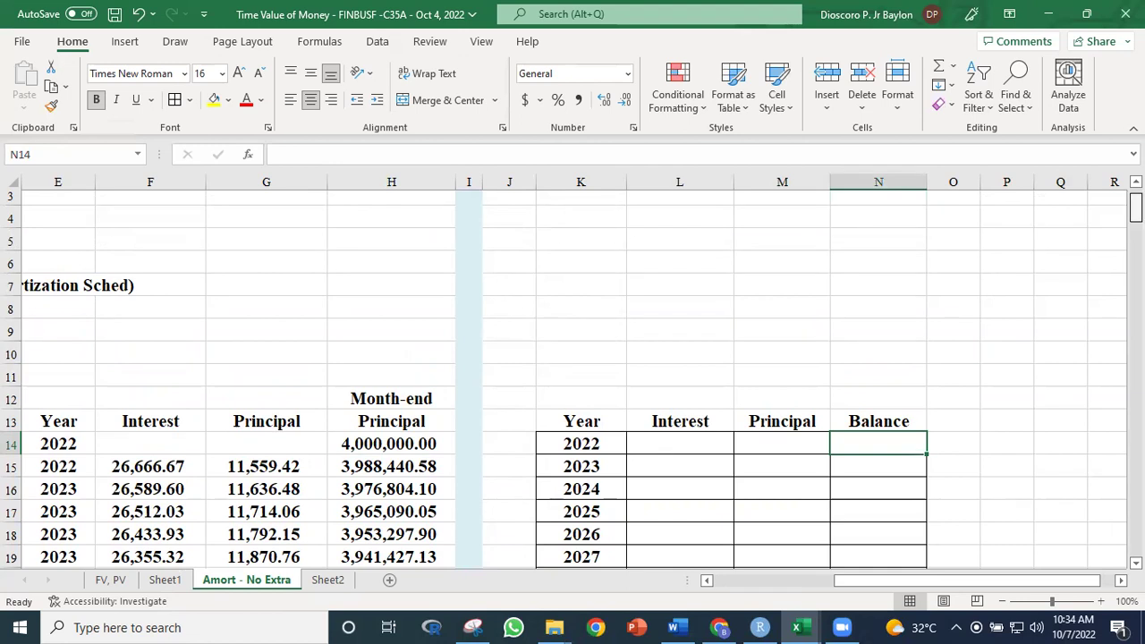
scroll(1134, 210, down, 3)
click(681, 286)
click(759, 286)
click(864, 281)
drag(693, 291, 848, 281)
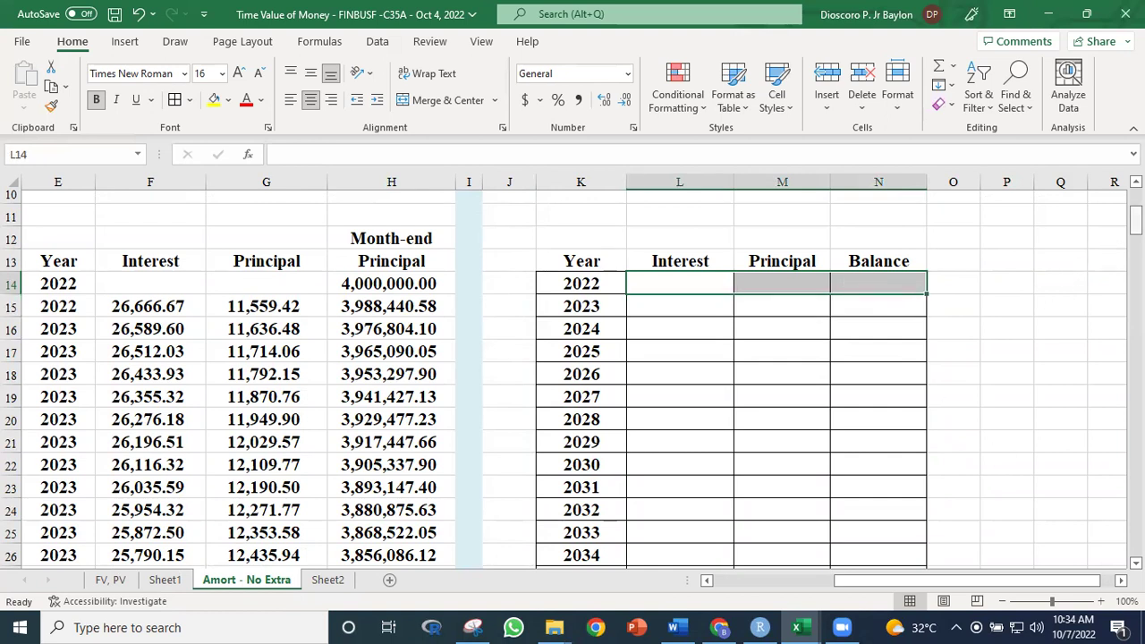
scroll(1135, 219, down, 4)
scroll(1135, 220, up, 4)
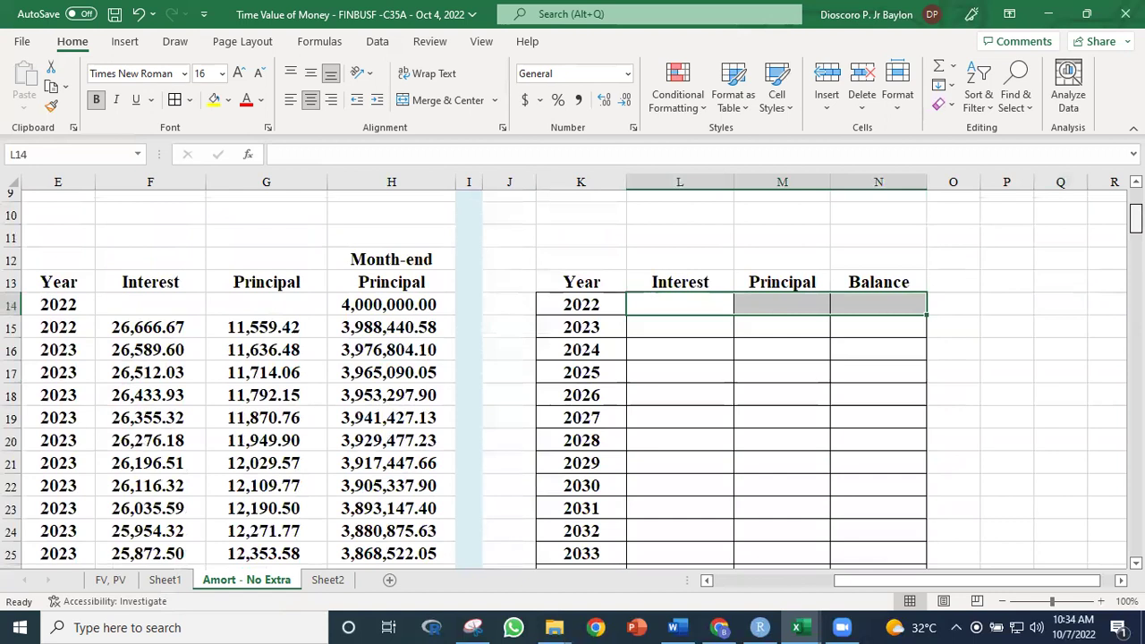
click(1060, 349)
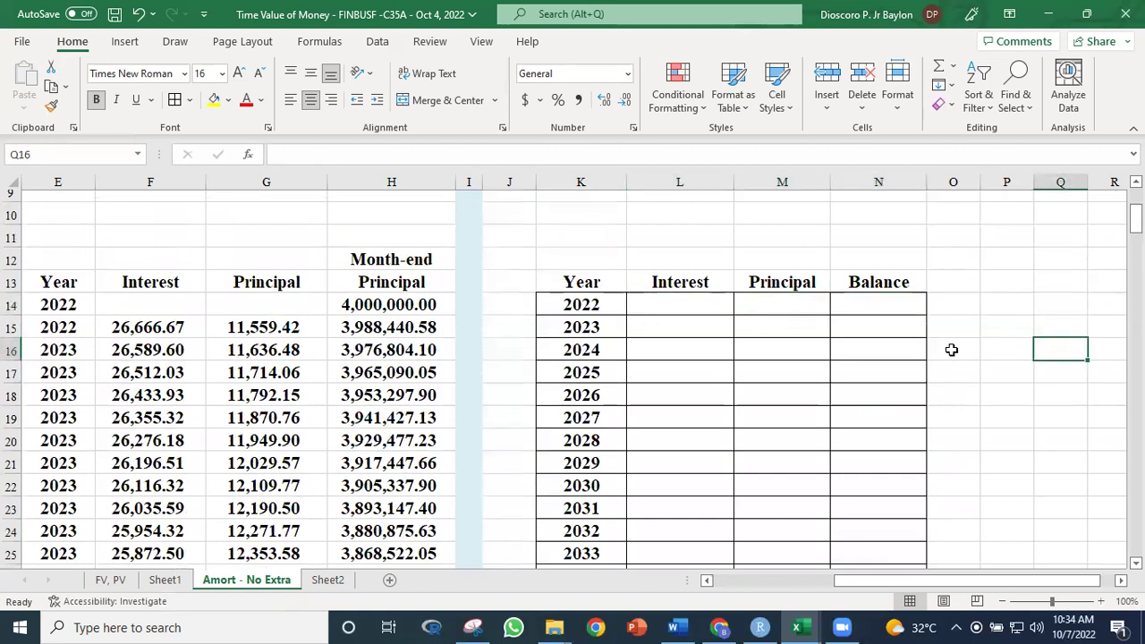
click(875, 312)
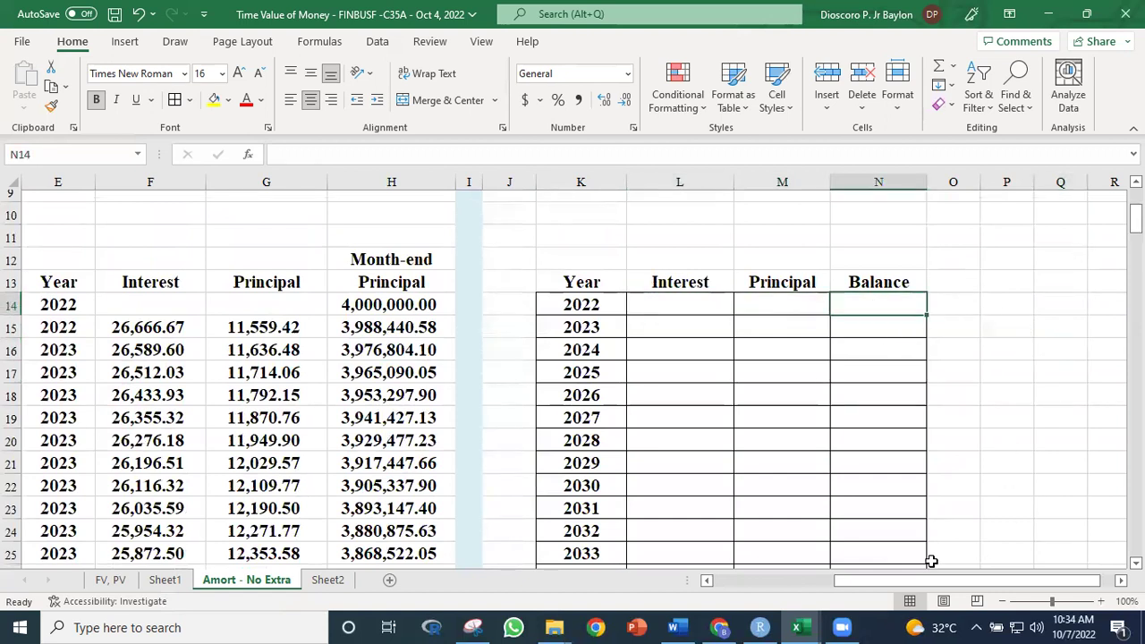
drag(894, 585, 865, 587)
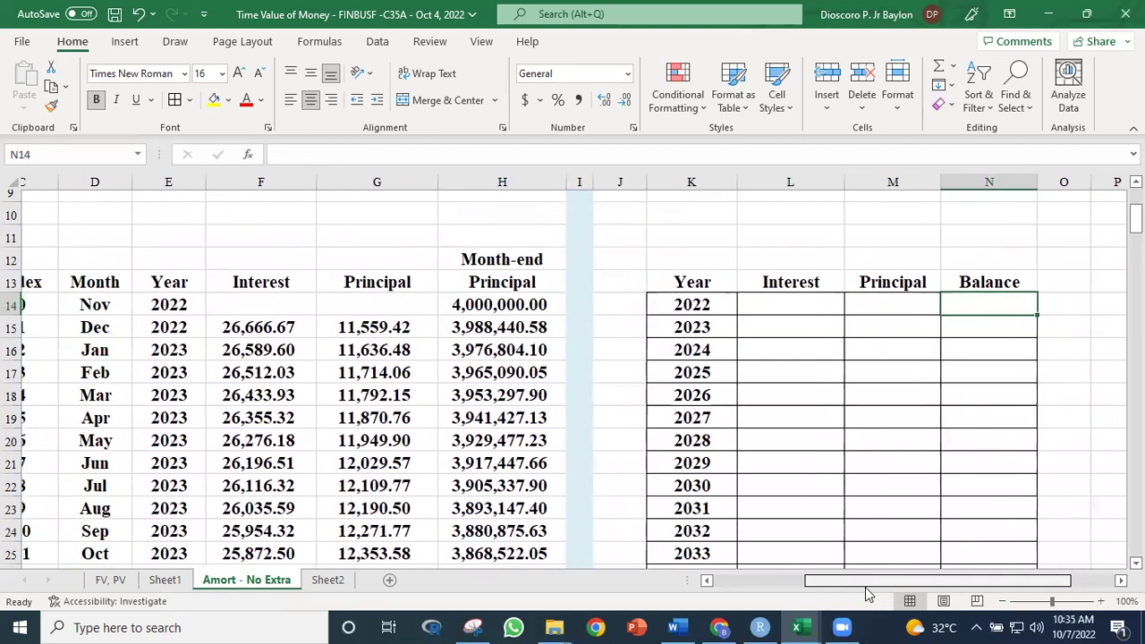
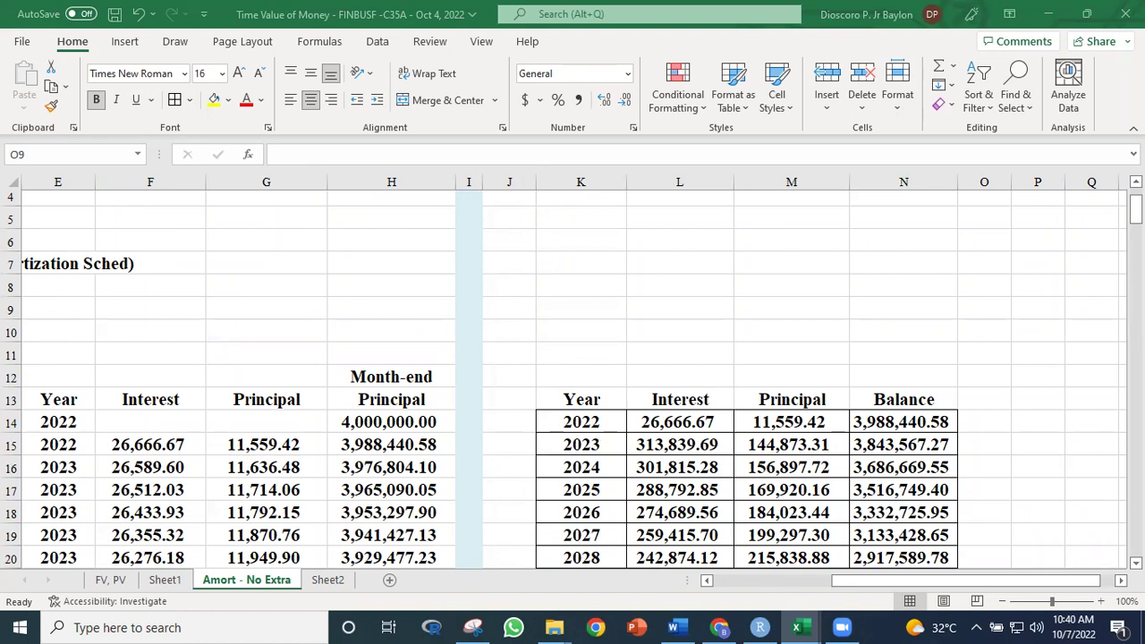
Step: Review the completed yearly Interest, Principal and Balance figures for 2022 to 2037 against the loan data and monthly schedule
key(alt+Tab)
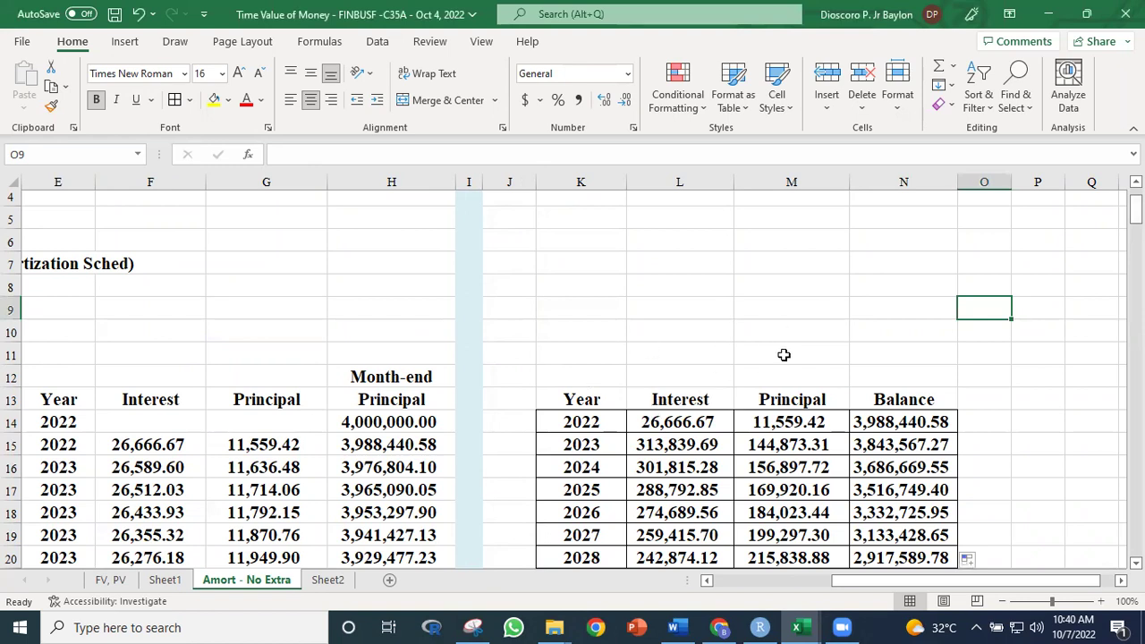
drag(895, 579, 810, 583)
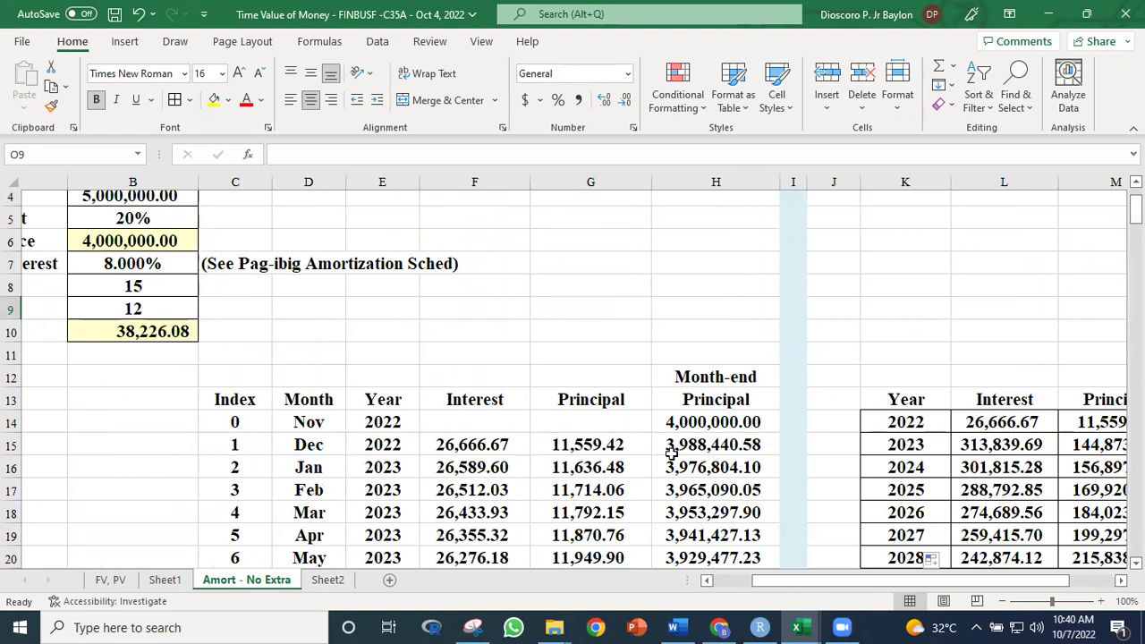
drag(894, 584, 939, 584)
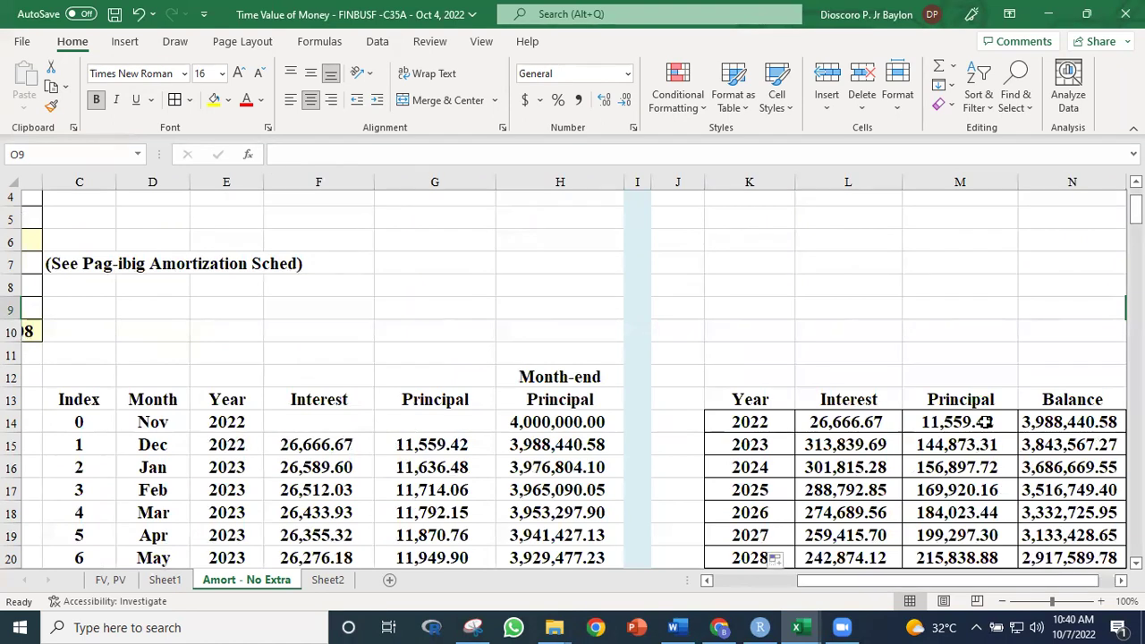
scroll(573, 381, right, 3)
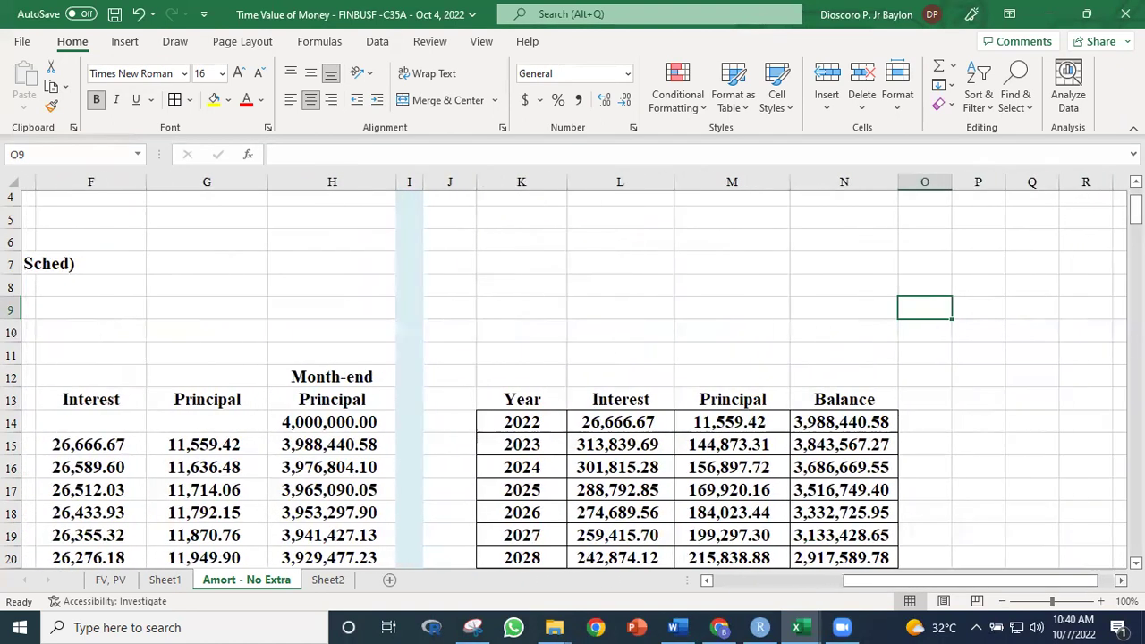
click(990, 420)
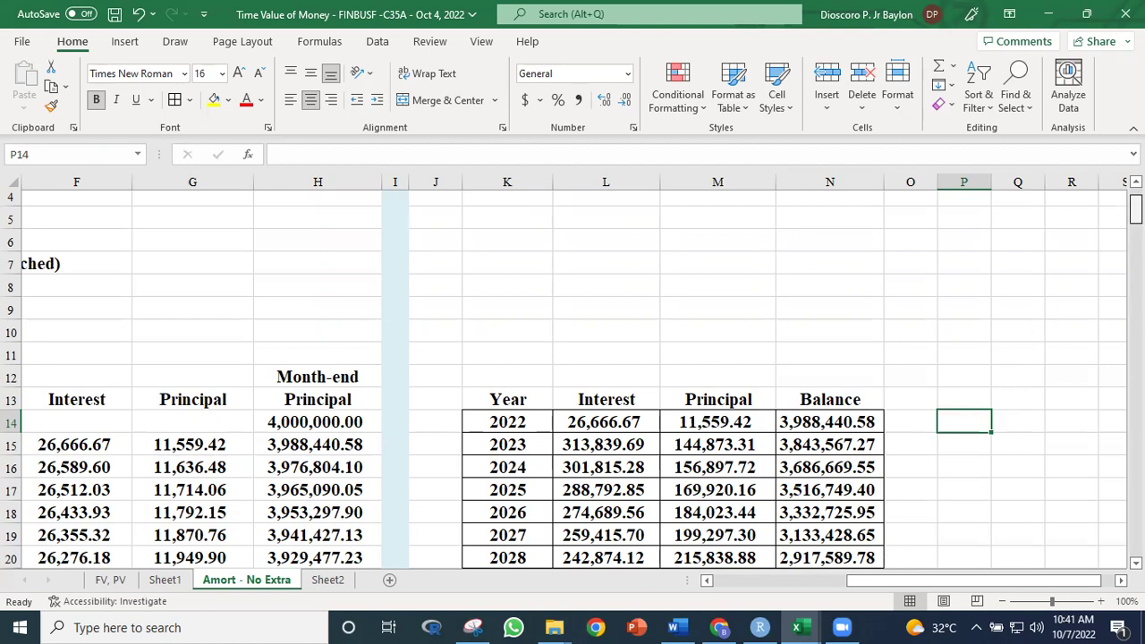
scroll(1136, 210, down, 3)
scroll(572, 375, down, 3)
scroll(572, 376, up, 1)
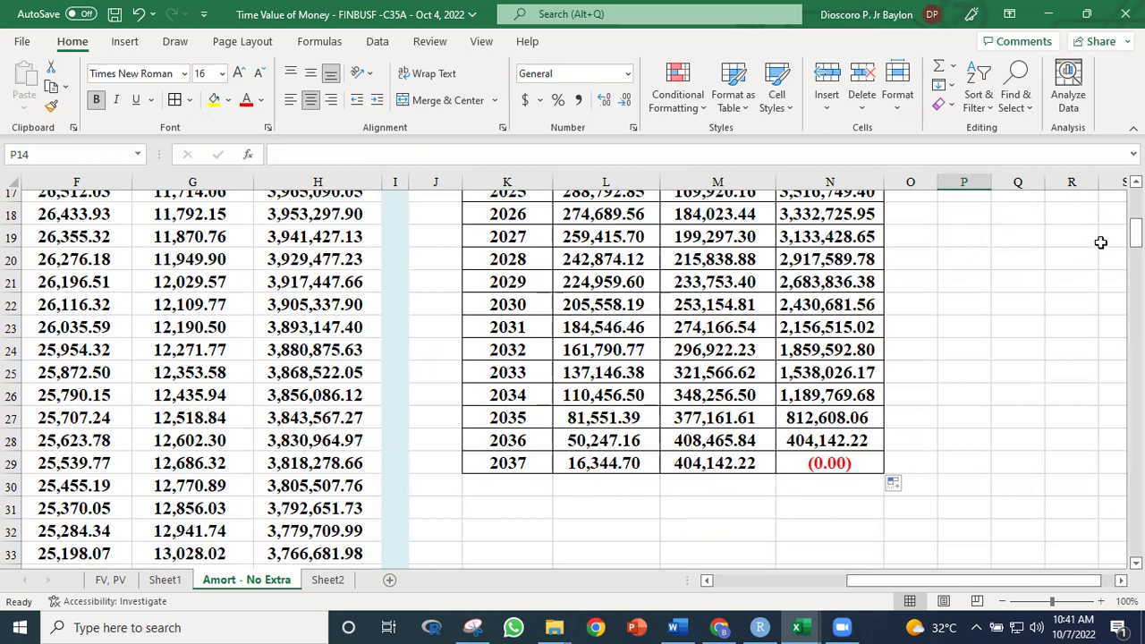
scroll(573, 381, up, 5)
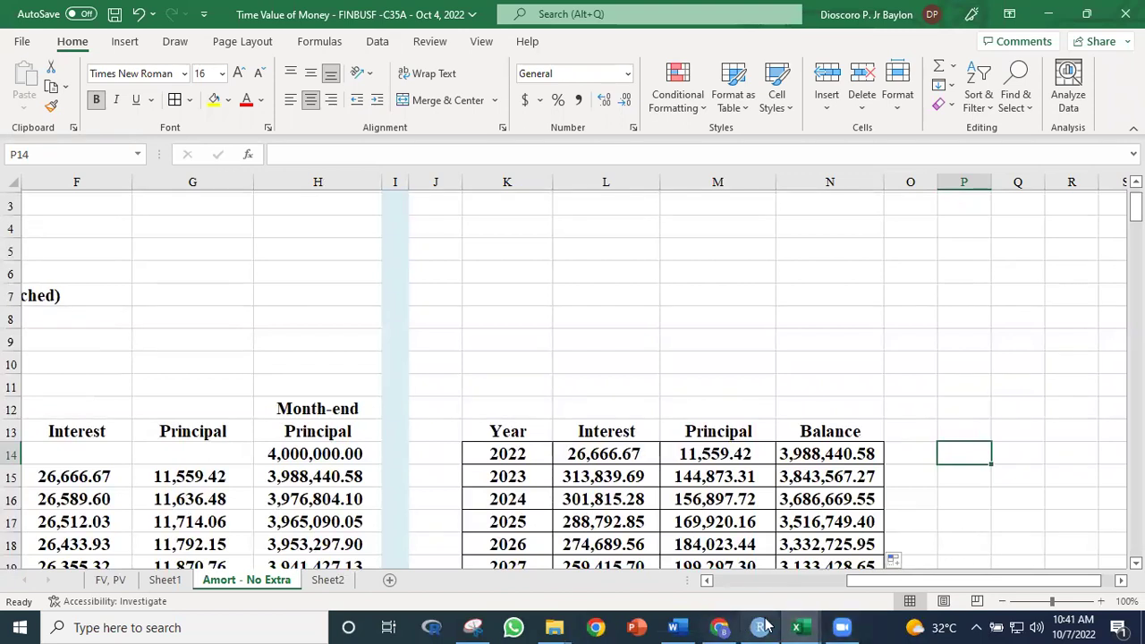
mouse_move(841, 627)
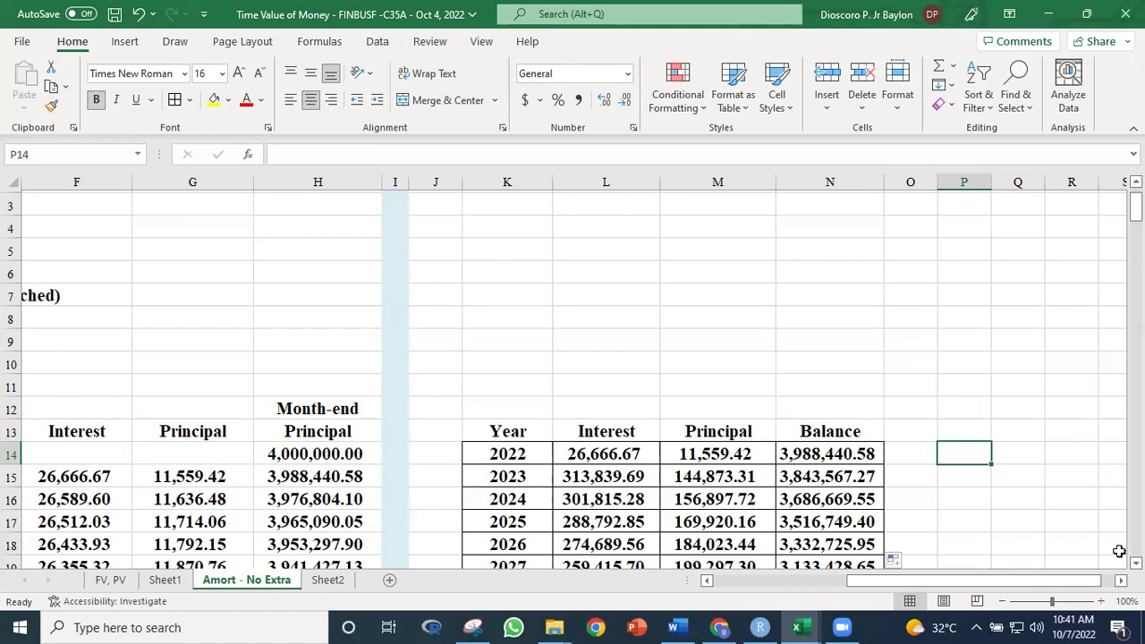
scroll(680, 375, down, 1)
scroll(573, 376, down, 3)
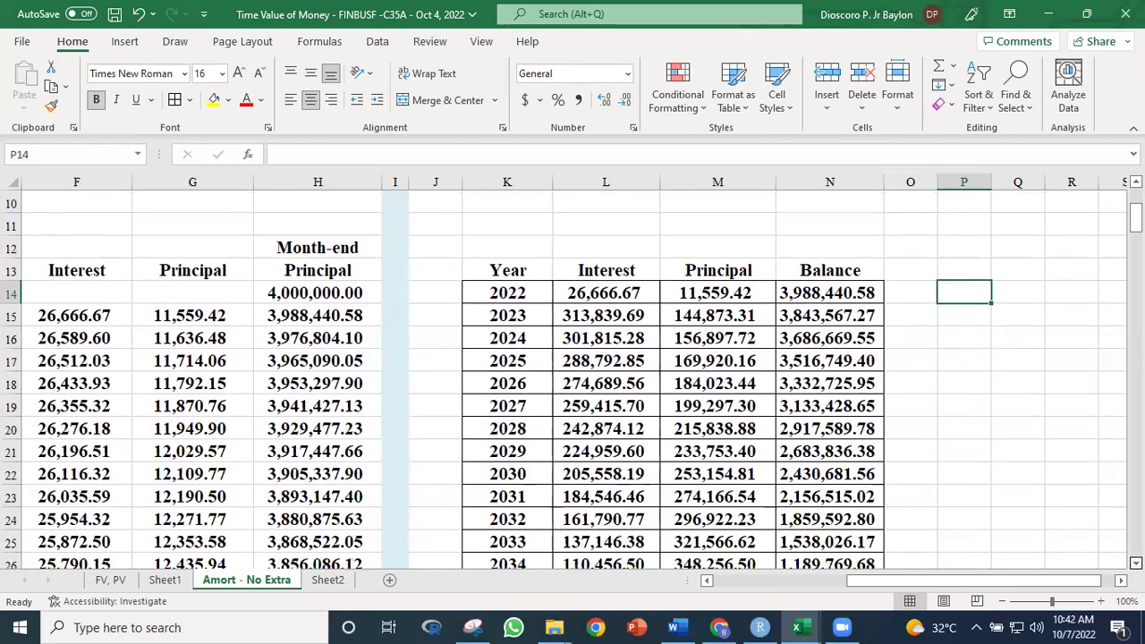
Step: Collapse the ribbon so the whole yearly summary K13:N29 fits in view
scroll(573, 375, down, 1)
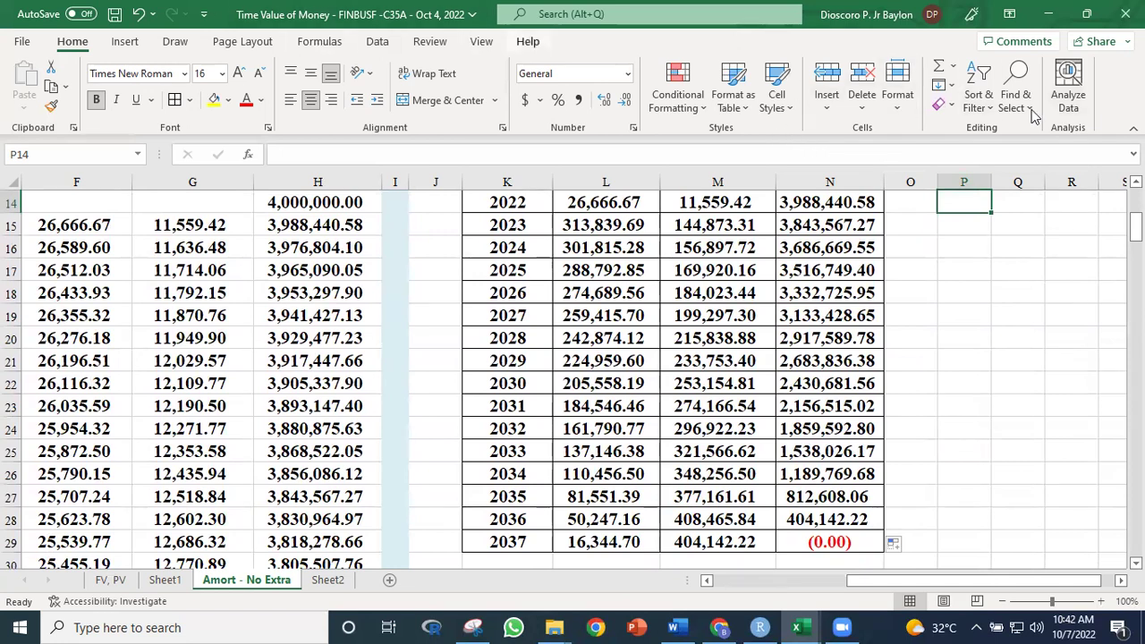
key(shift+F10)
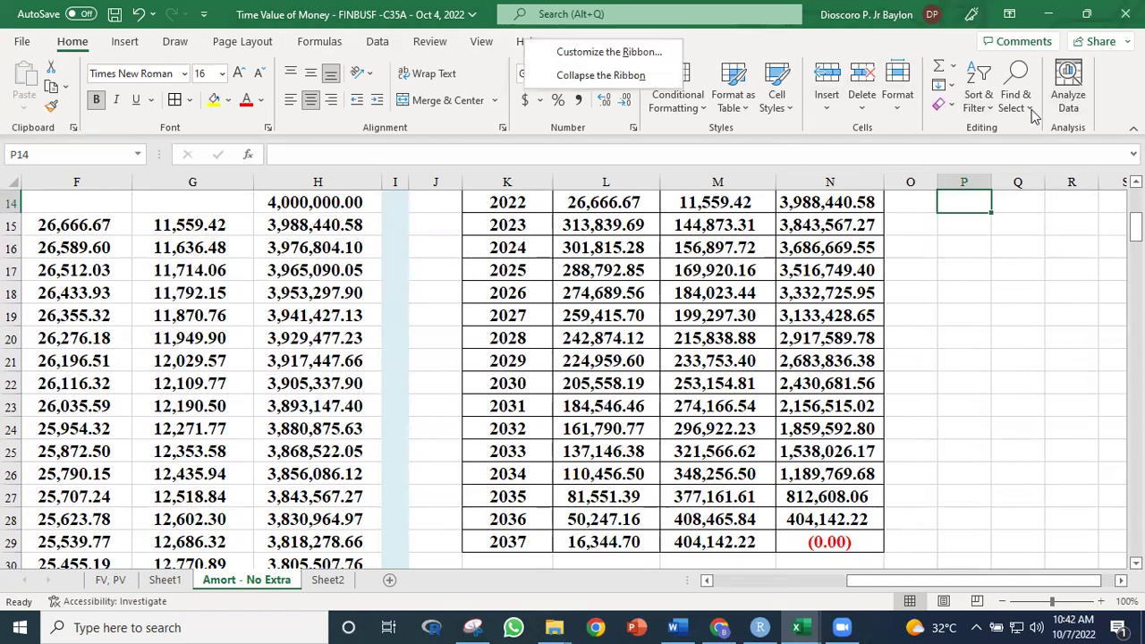
click(554, 78)
scroll(573, 340, up, 3)
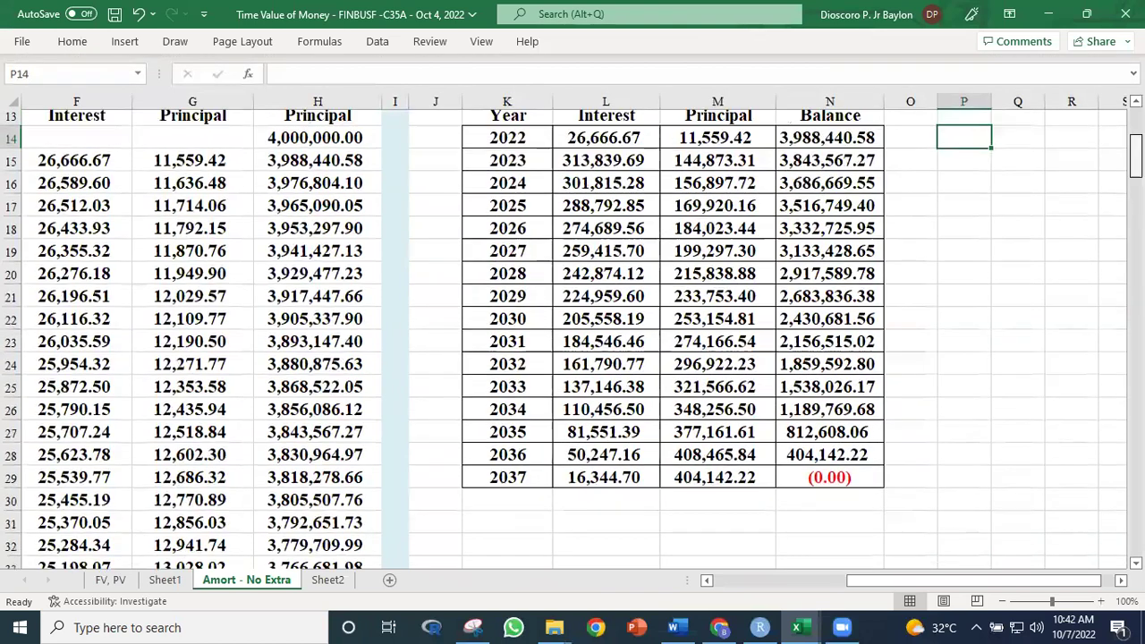
scroll(573, 340, down, 2)
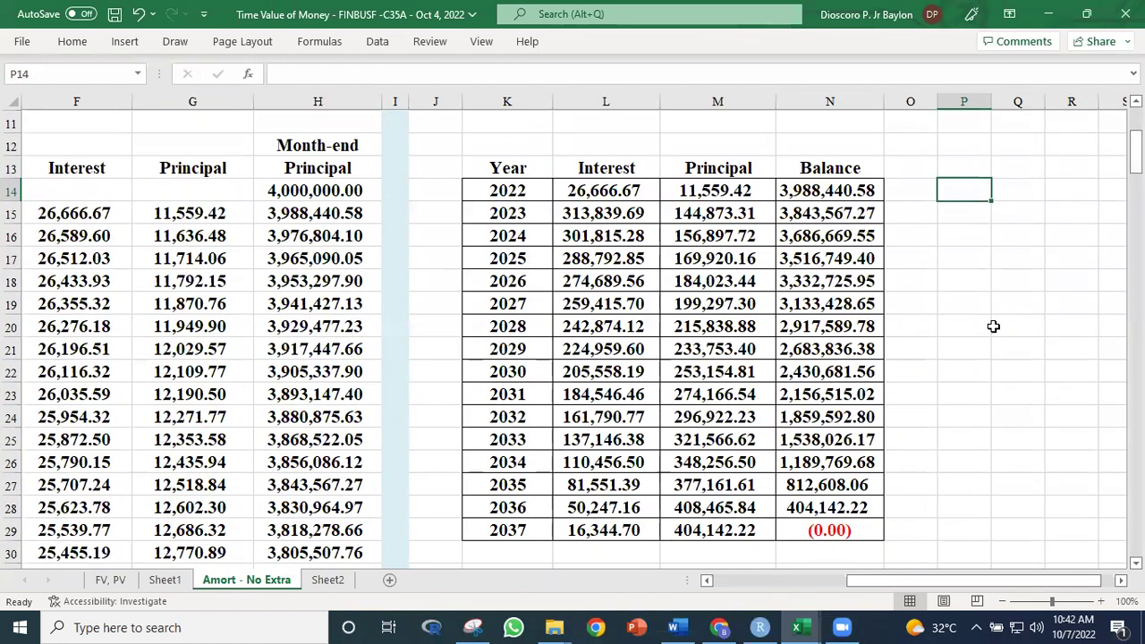
Step: Compare the sum of the 2023 monthly interest in F16:F27 with the yearly summary, then inspect the 2024 interest months
drag(863, 578, 788, 587)
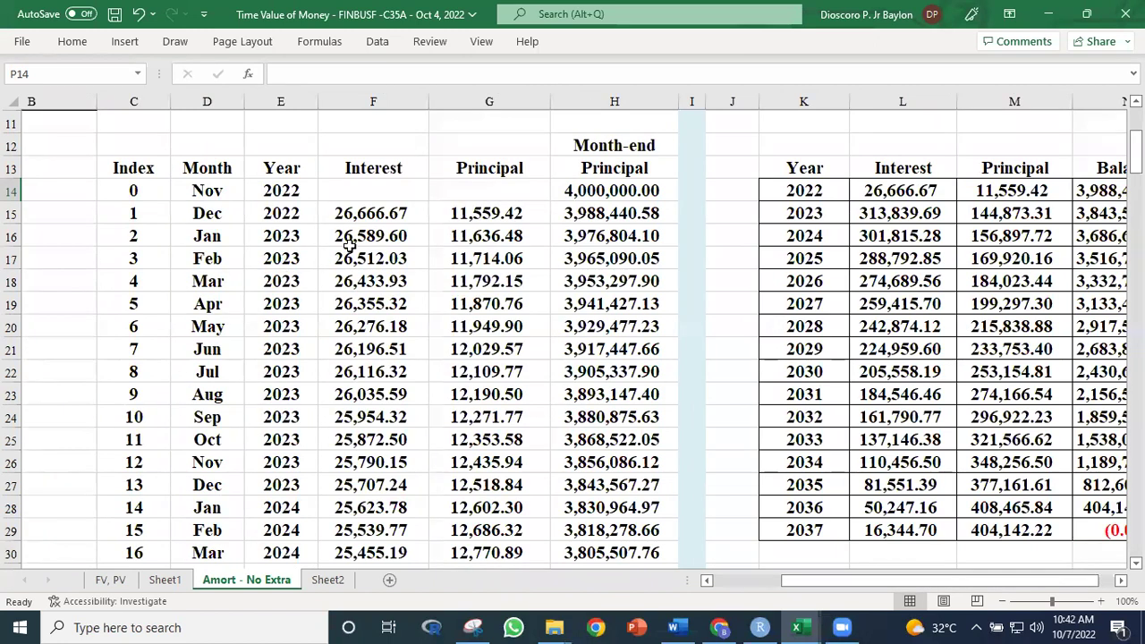
drag(375, 237, 375, 487)
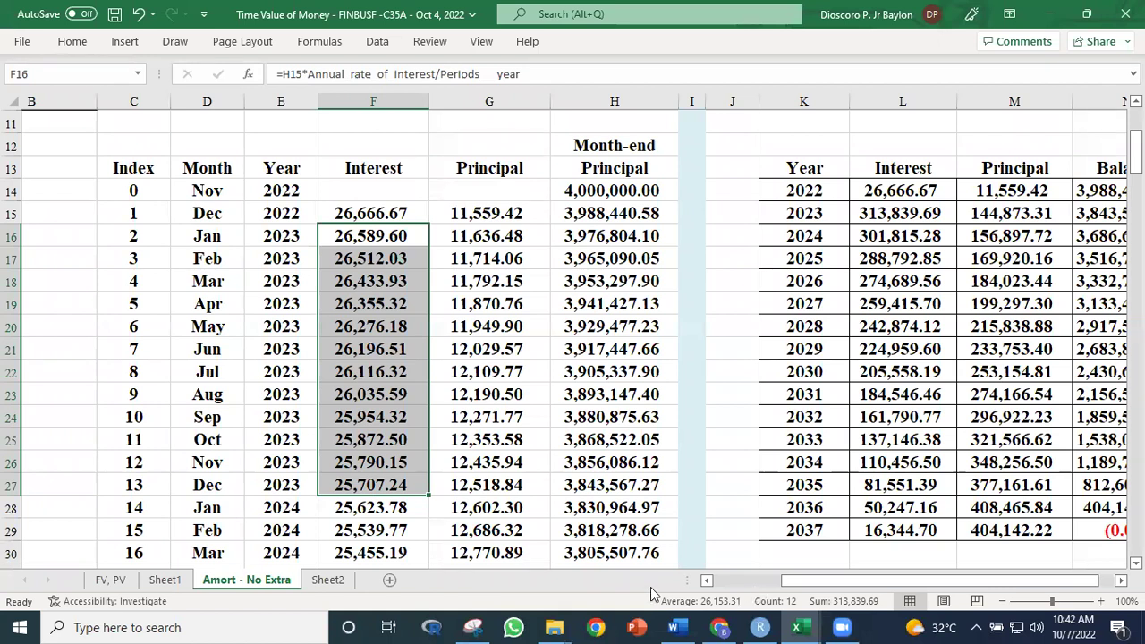
click(389, 514)
drag(389, 515, 374, 464)
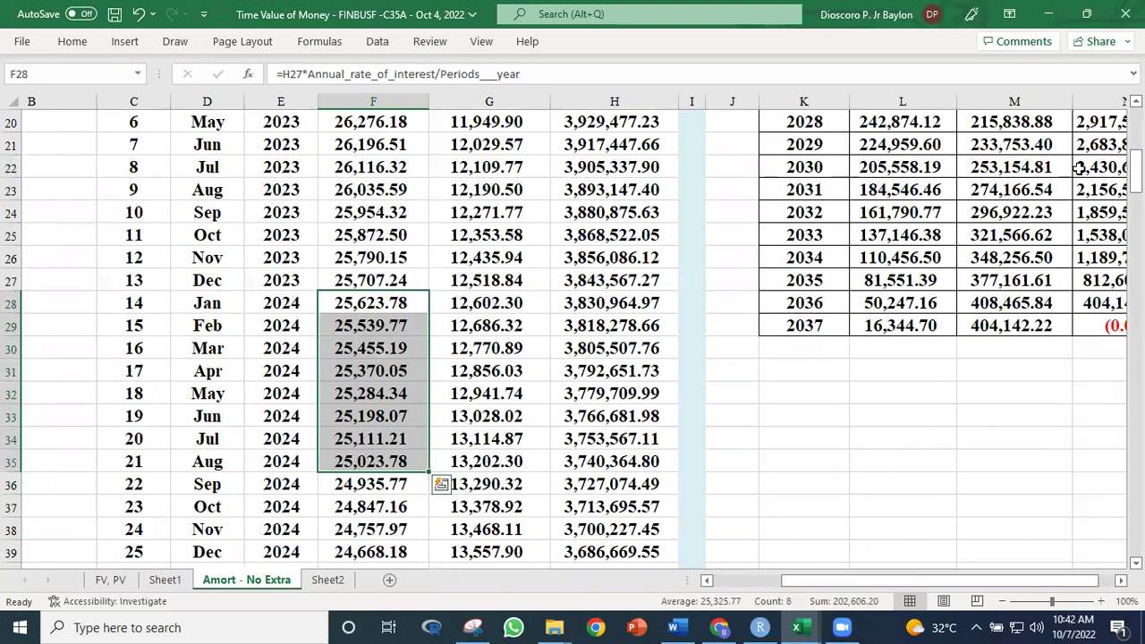
scroll(1134, 170, up, 2)
scroll(1134, 170, up, 2)
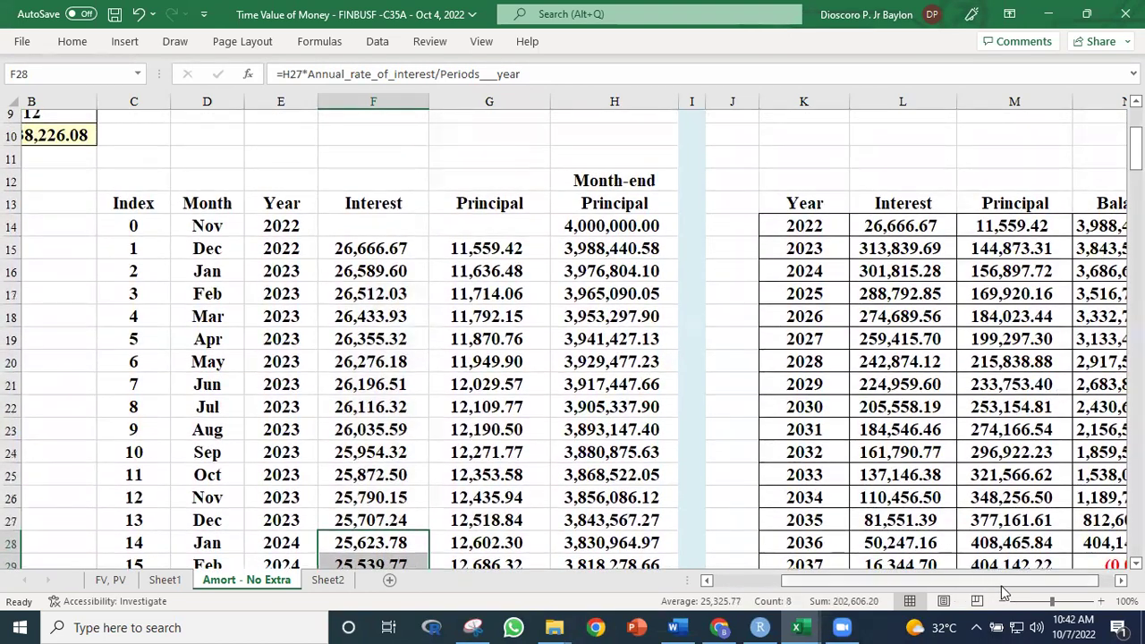
drag(1093, 583, 1110, 584)
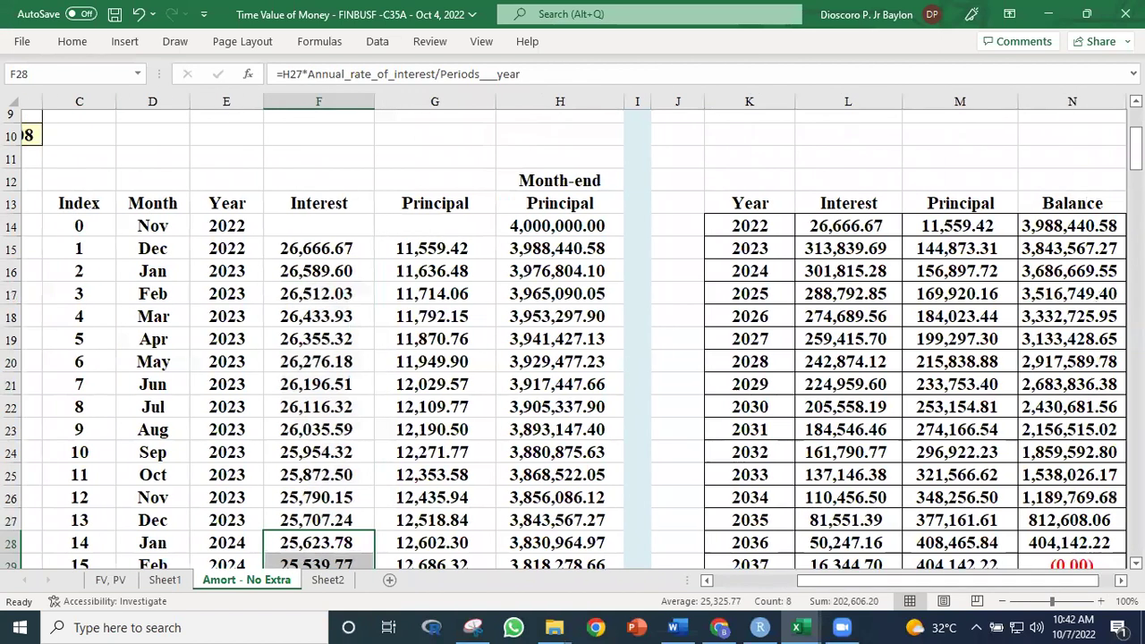
scroll(573, 223, right, 3)
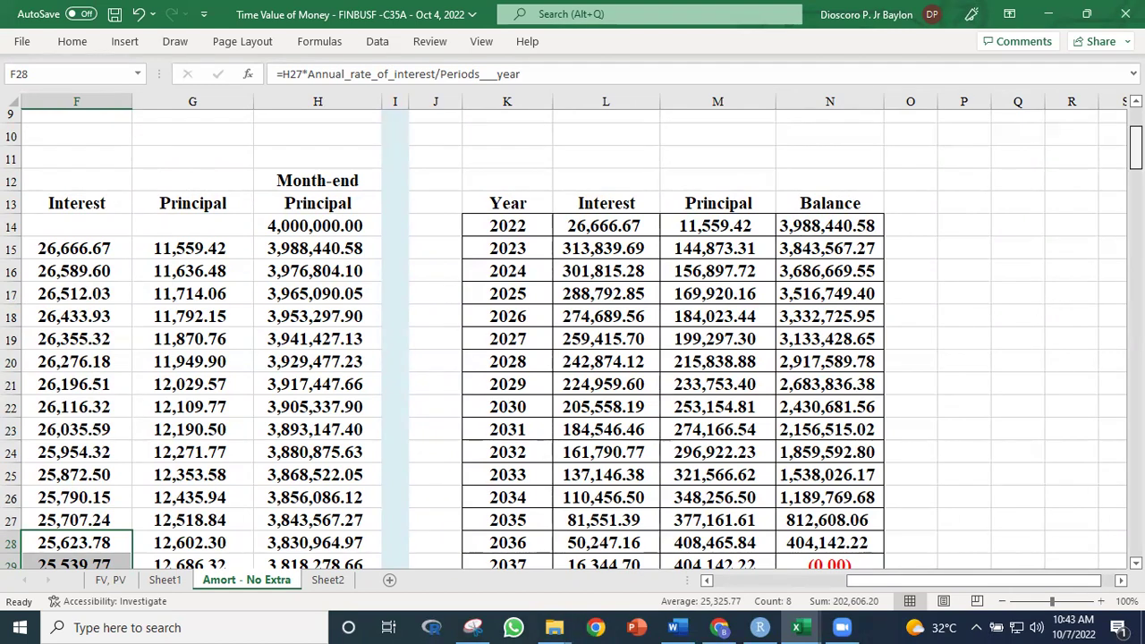
scroll(573, 340, down, 2)
scroll(573, 340, up, 1)
scroll(572, 339, up, 1)
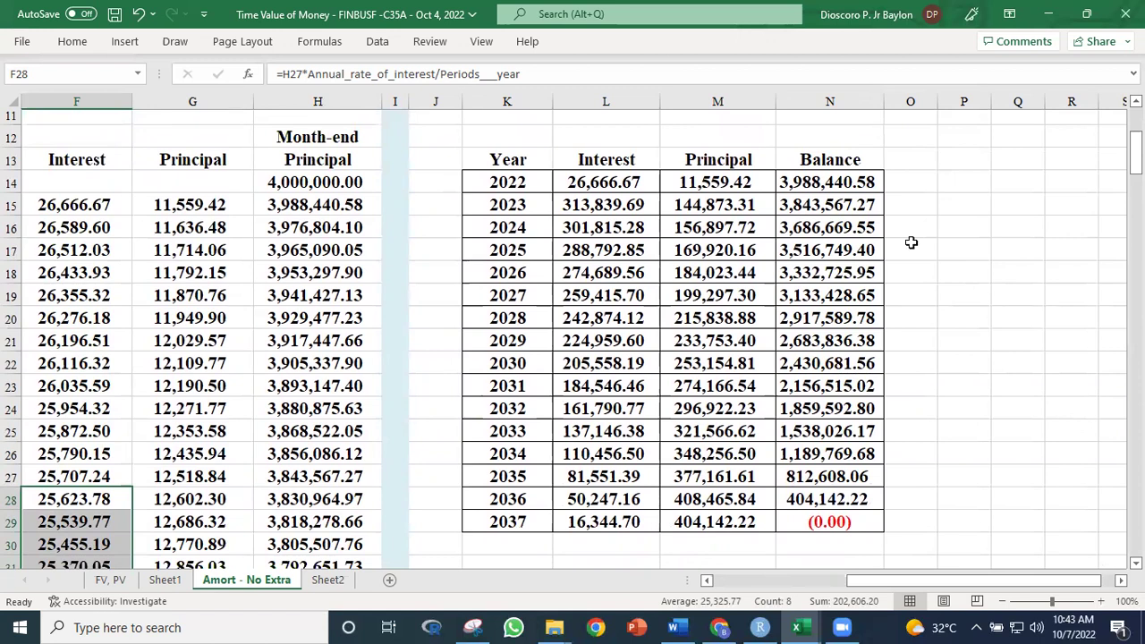
scroll(557, 403, up, 1)
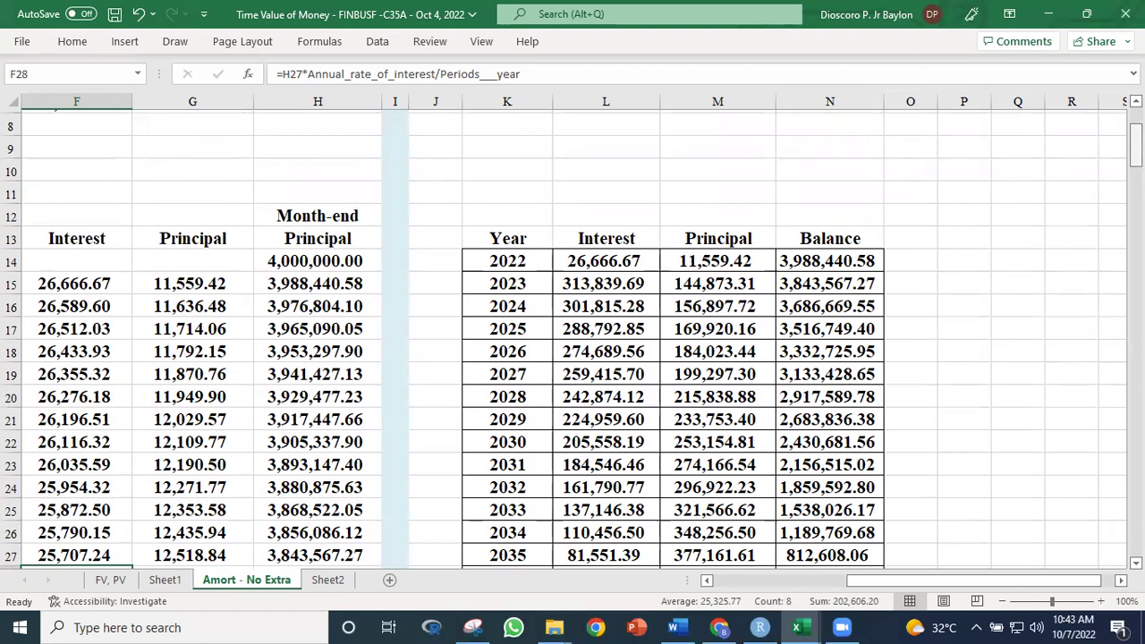
scroll(1136, 145, down, 1)
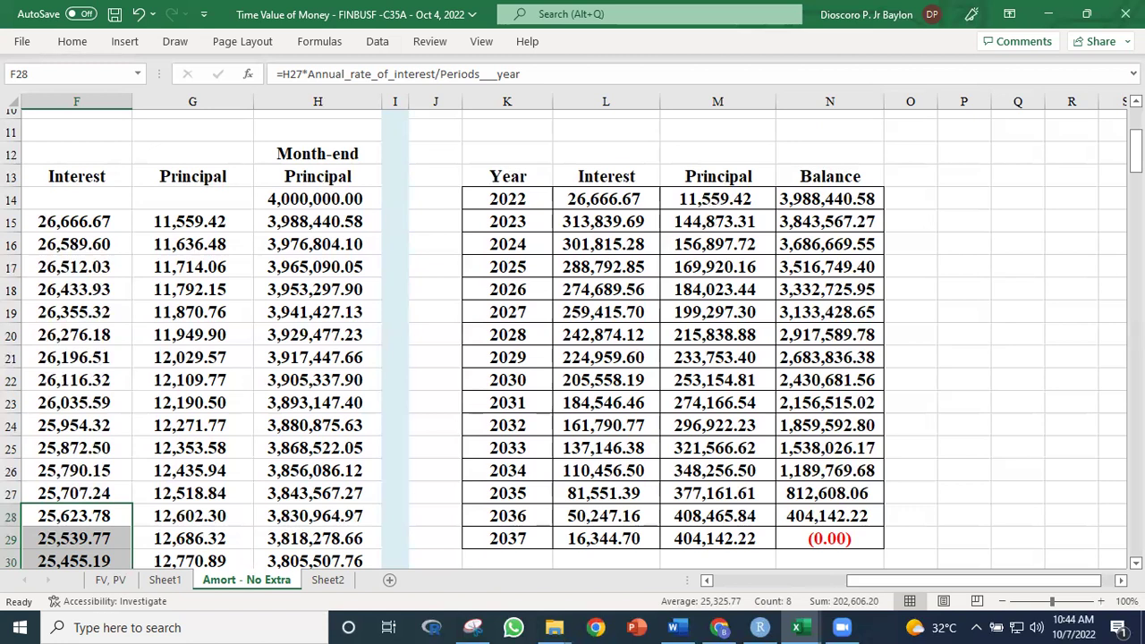
Step: Widen column P beside the yearly summary
click(1048, 305)
click(960, 201)
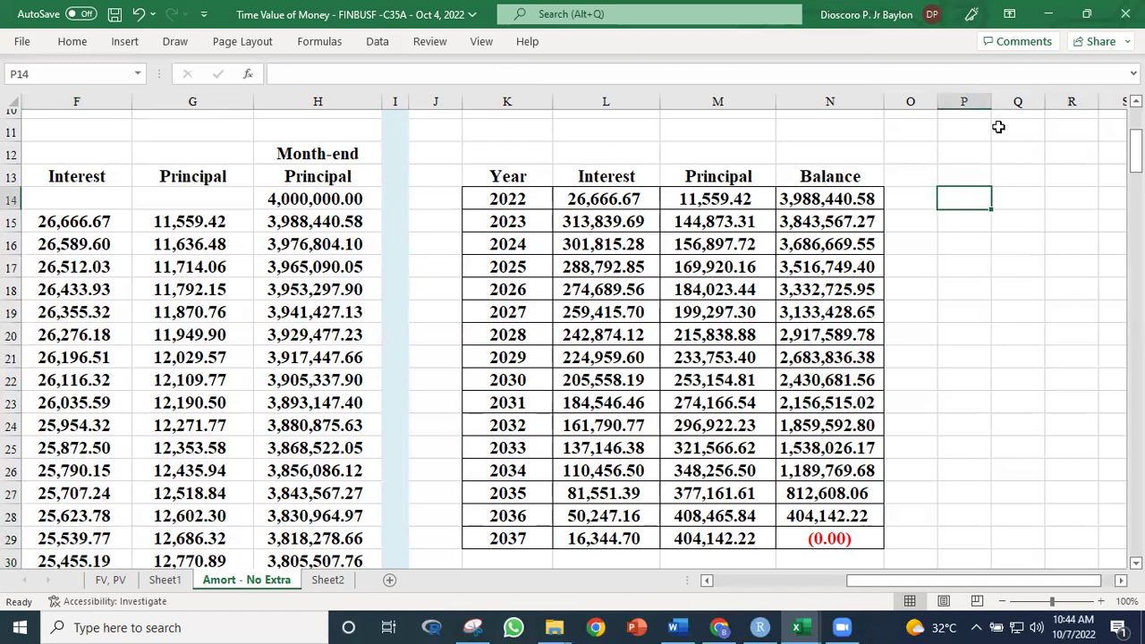
drag(1010, 101, 1045, 102)
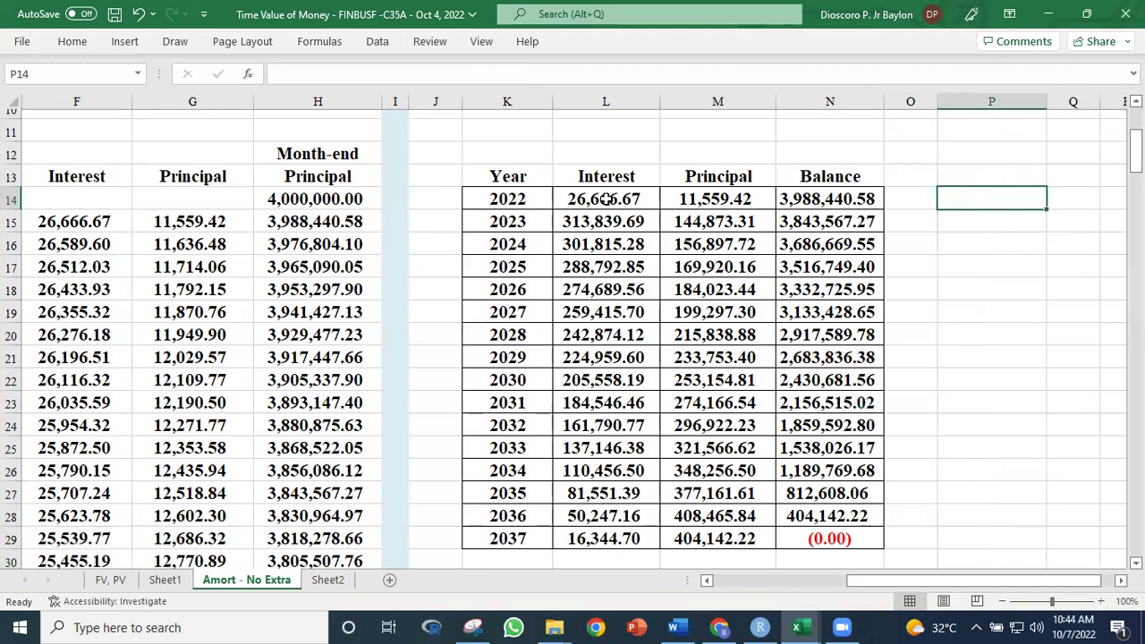
Step: Enter the label SUMIFS in L12 above the yearly summary's Interest heading
click(609, 154)
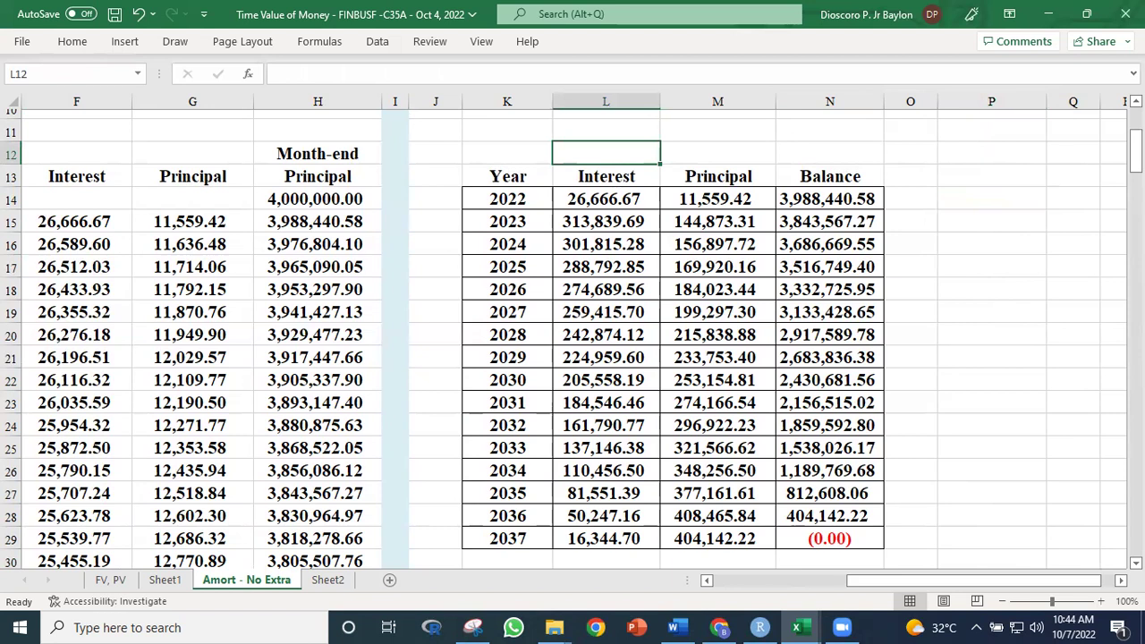
text(sumif)
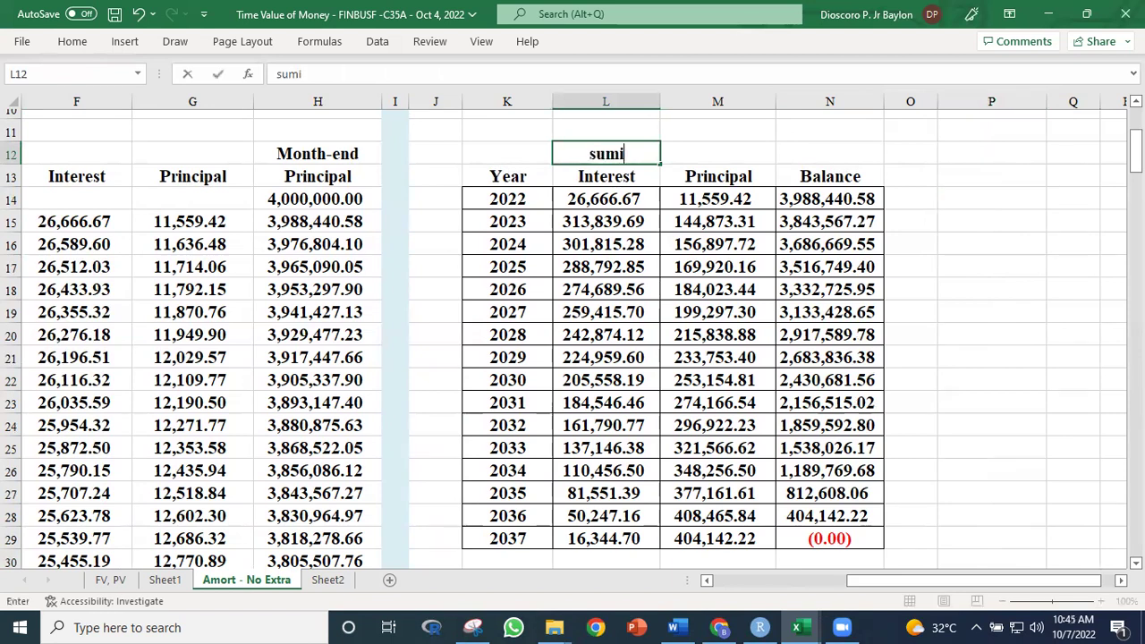
key(BackSpace)
key(BackSpace)
key(BackSpace)
key(BackSpace)
key(BackSpace)
text(SUMIF)
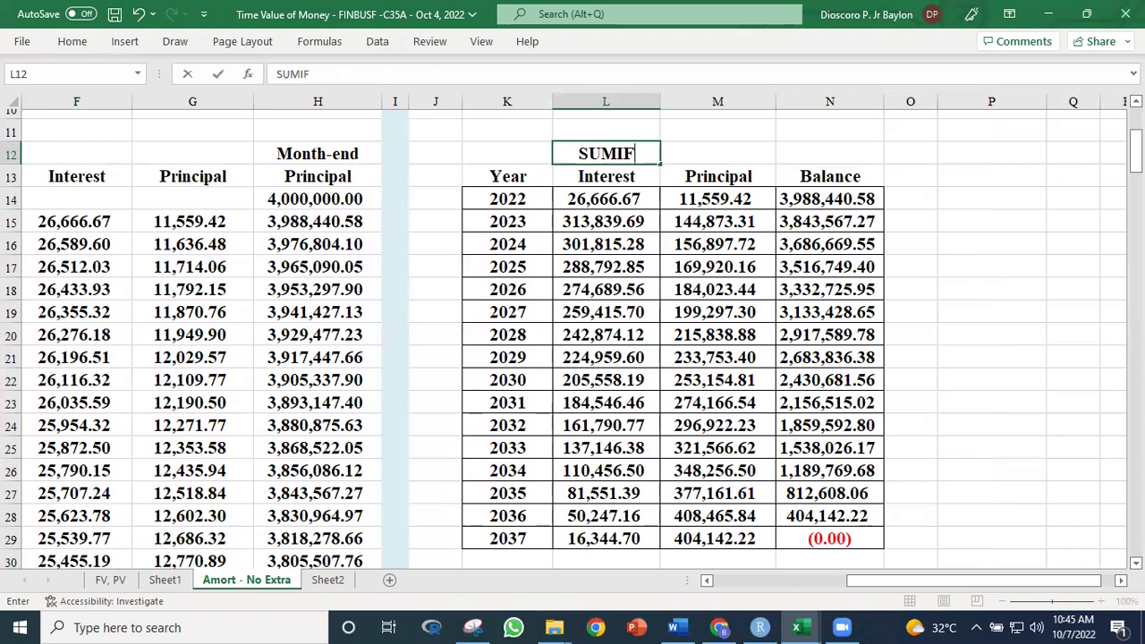
text(S)
key(Return)
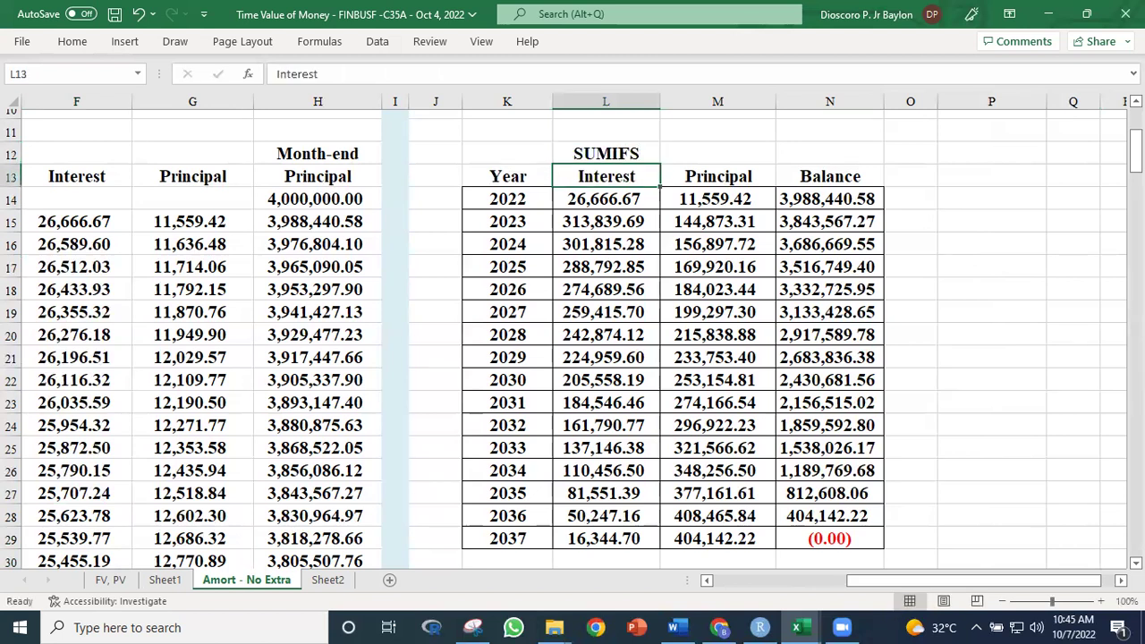
click(641, 154)
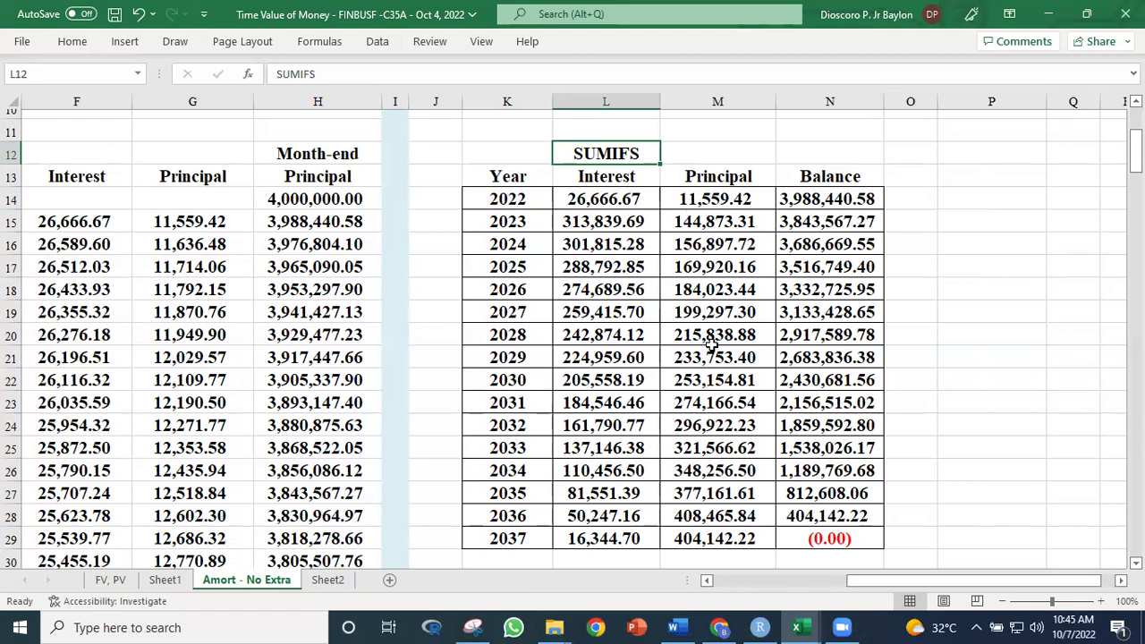
click(1079, 330)
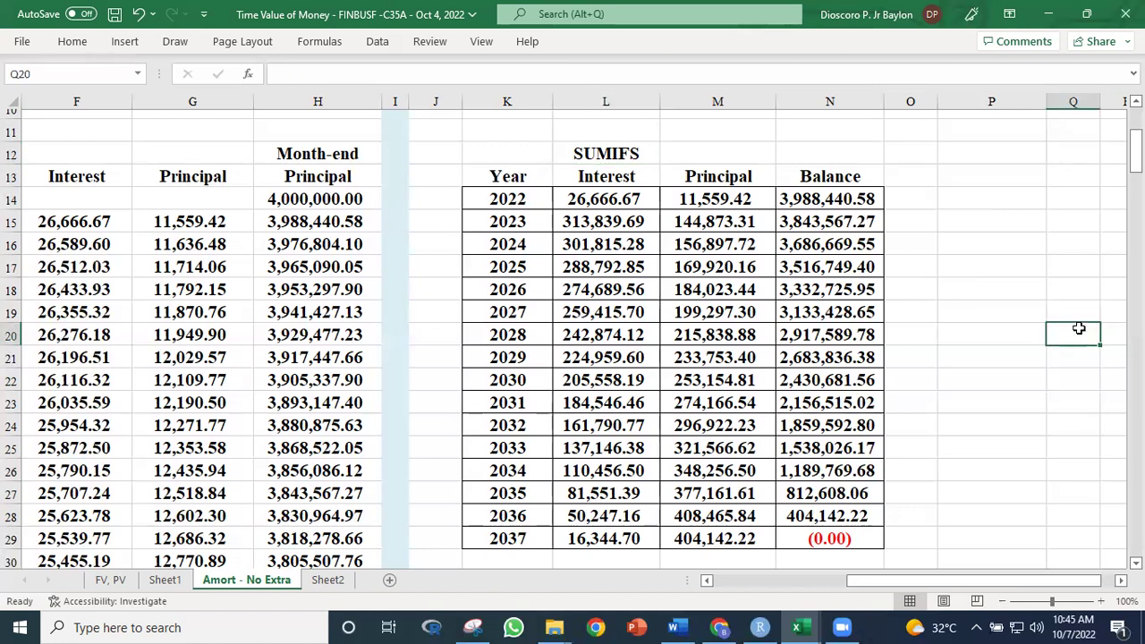
Step: Enter the note 1) Use one formula "SUMIFS" for Interest, and then copy to Principal in P14
click(965, 203)
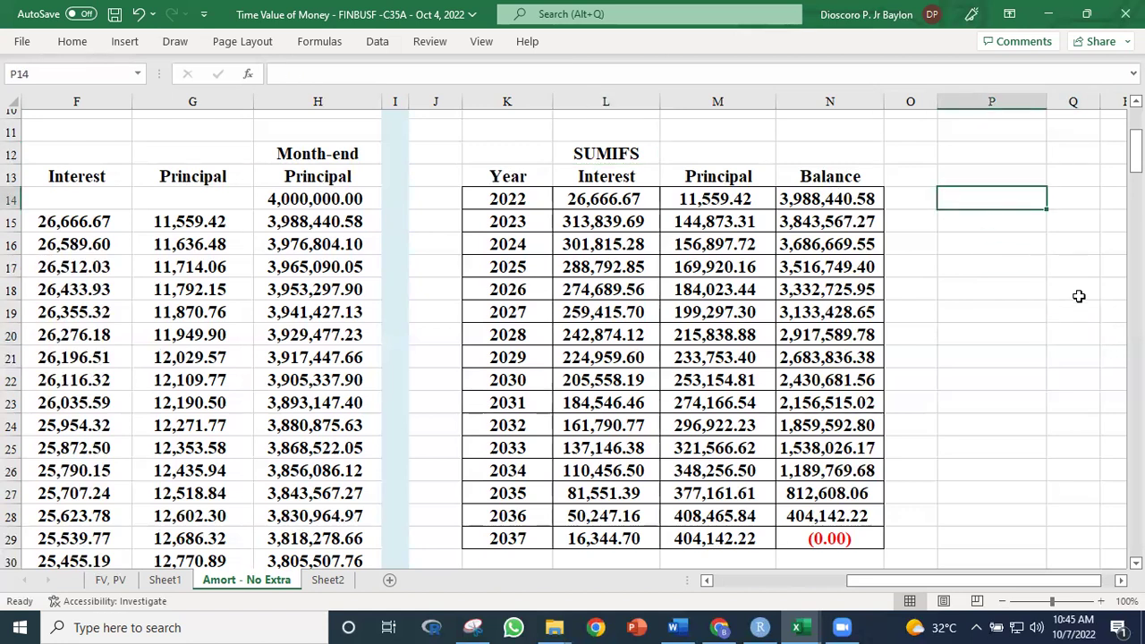
text(1) Use one )
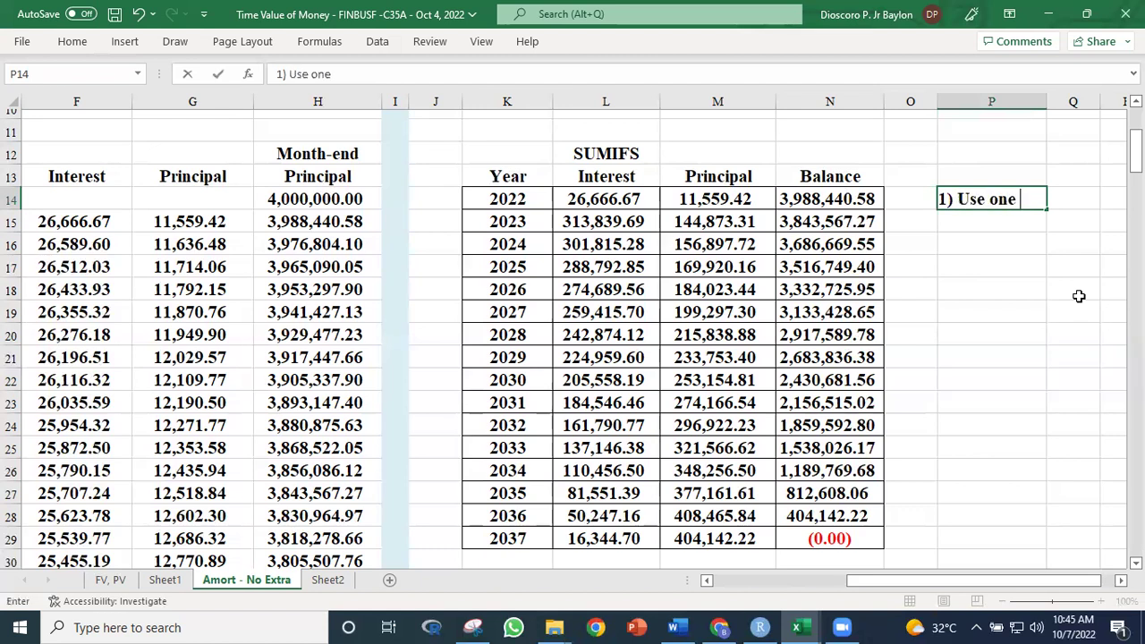
text(formula)
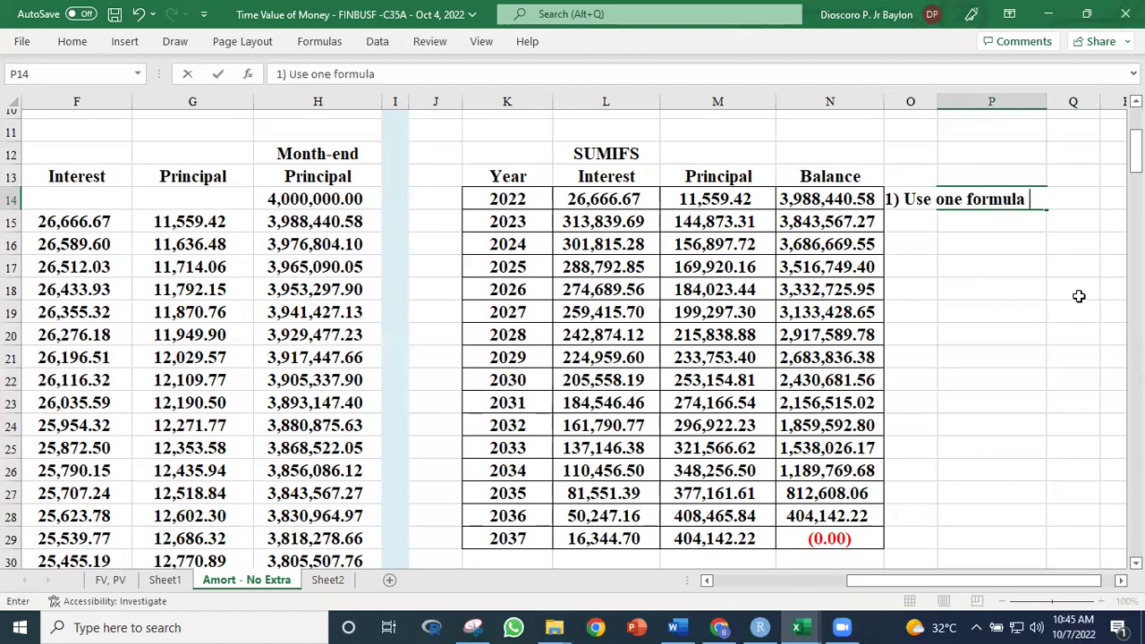
text( "SUMIFS)
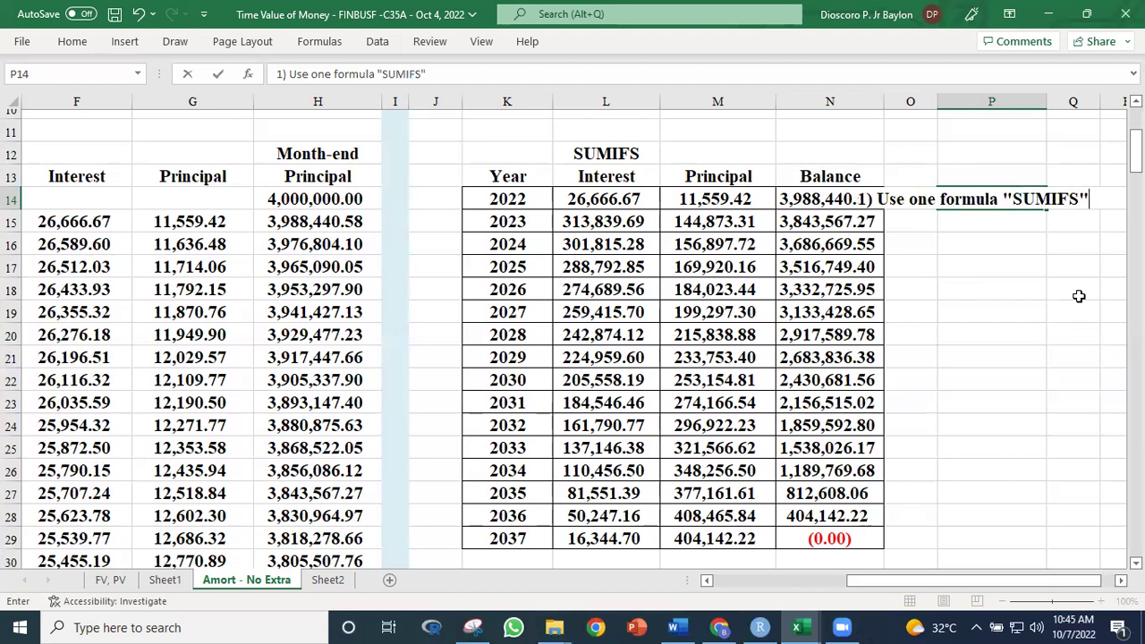
text(" for I)
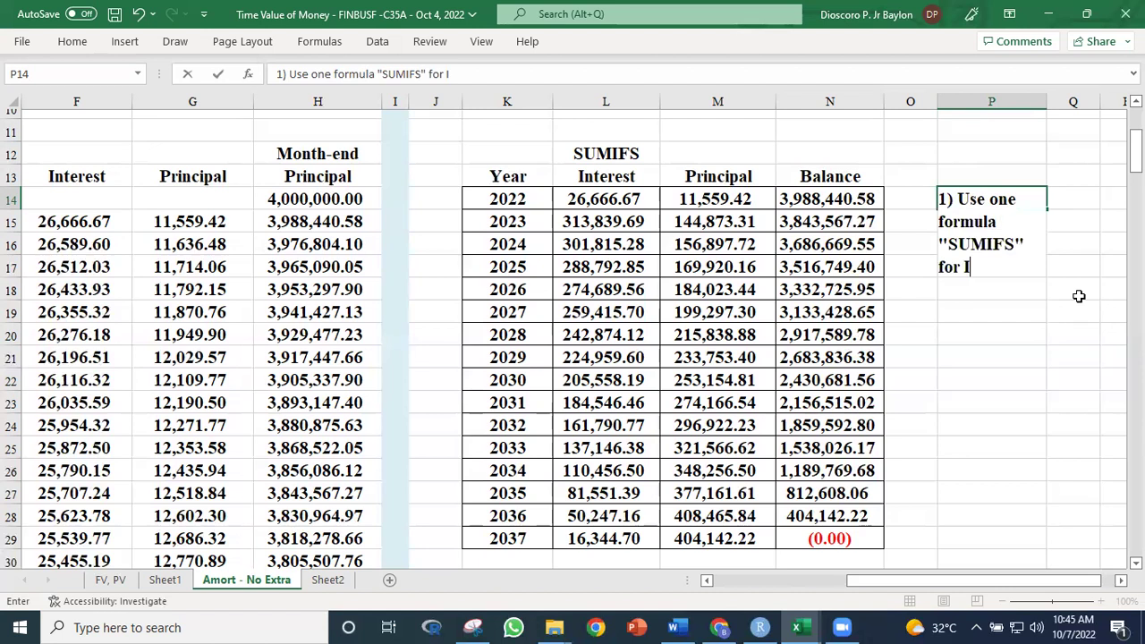
text(nterest,an)
key(BackSpace)
key(BackSpace)
text(and then copy to Principal)
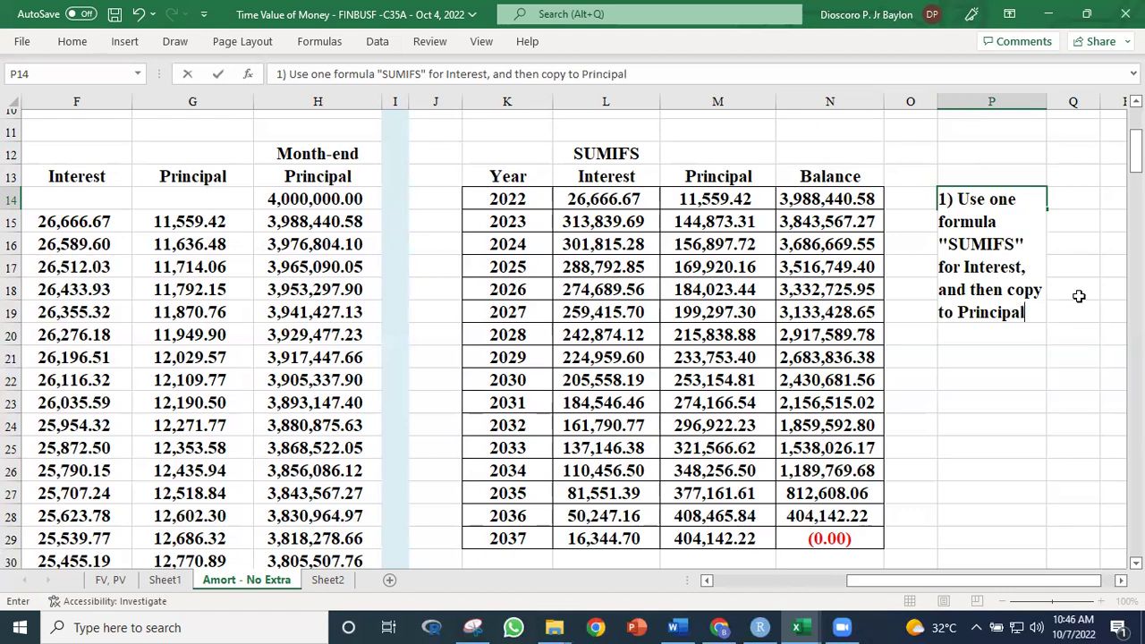
key(Return)
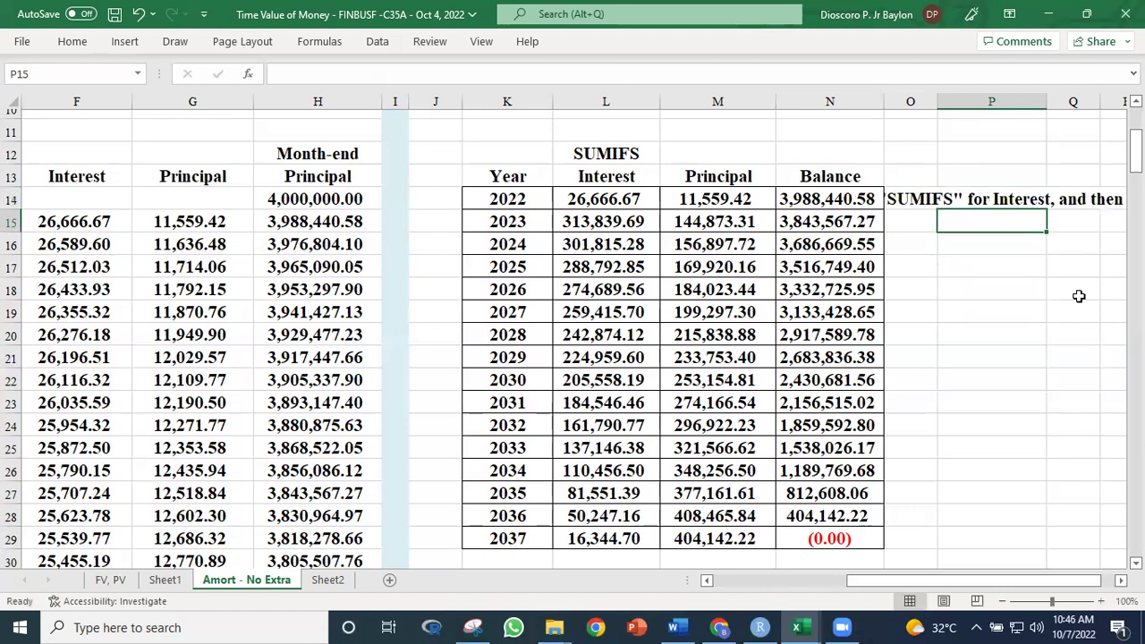
Step: Left-align the SUMIFS note in P14
click(965, 197)
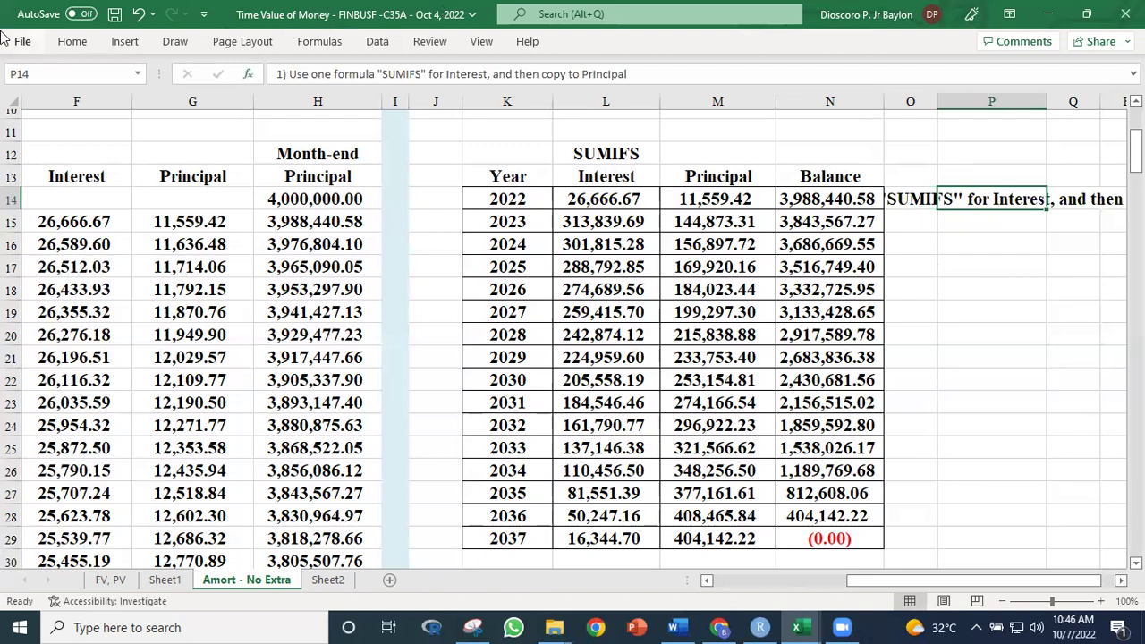
click(72, 42)
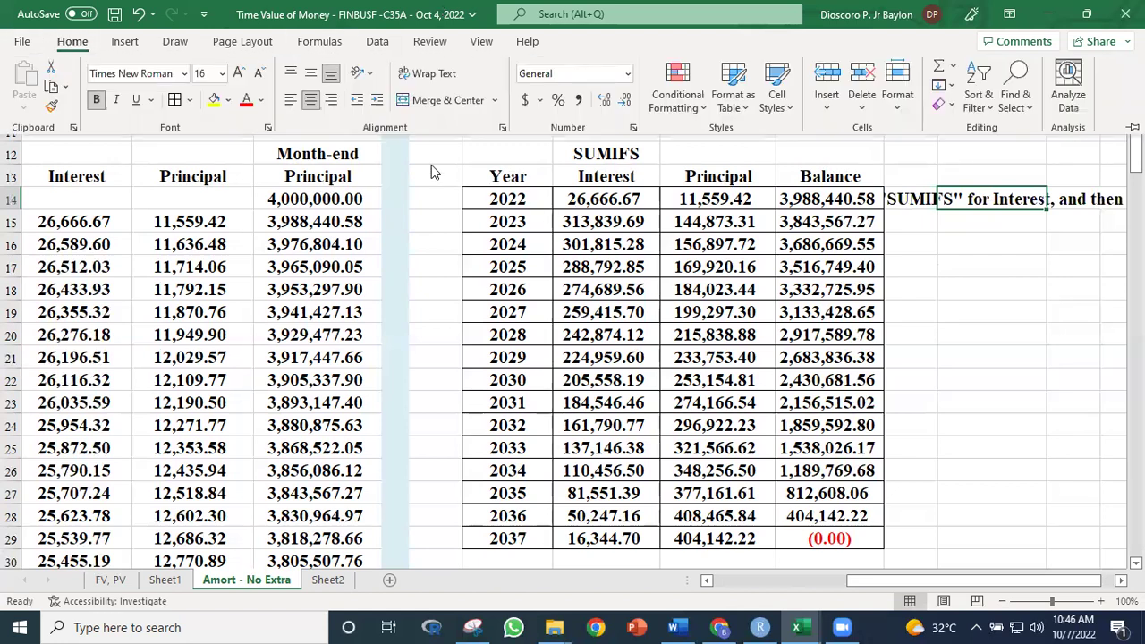
key(Escape)
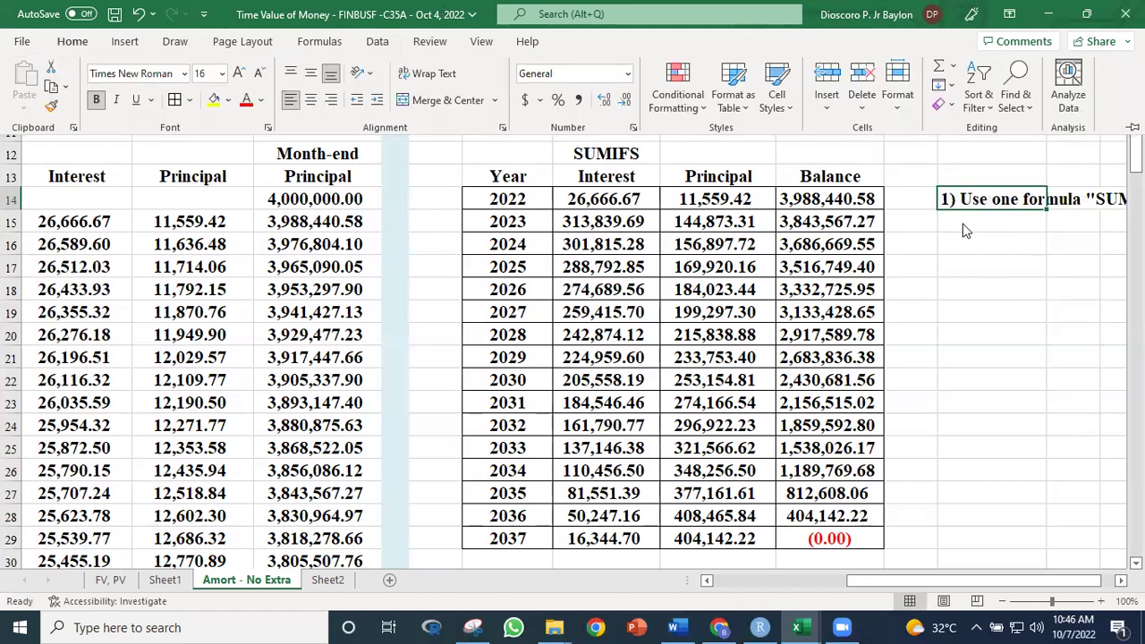
key(Escape)
Step: Enter the second note 2) For Balance: in P15
click(966, 222)
text(2))
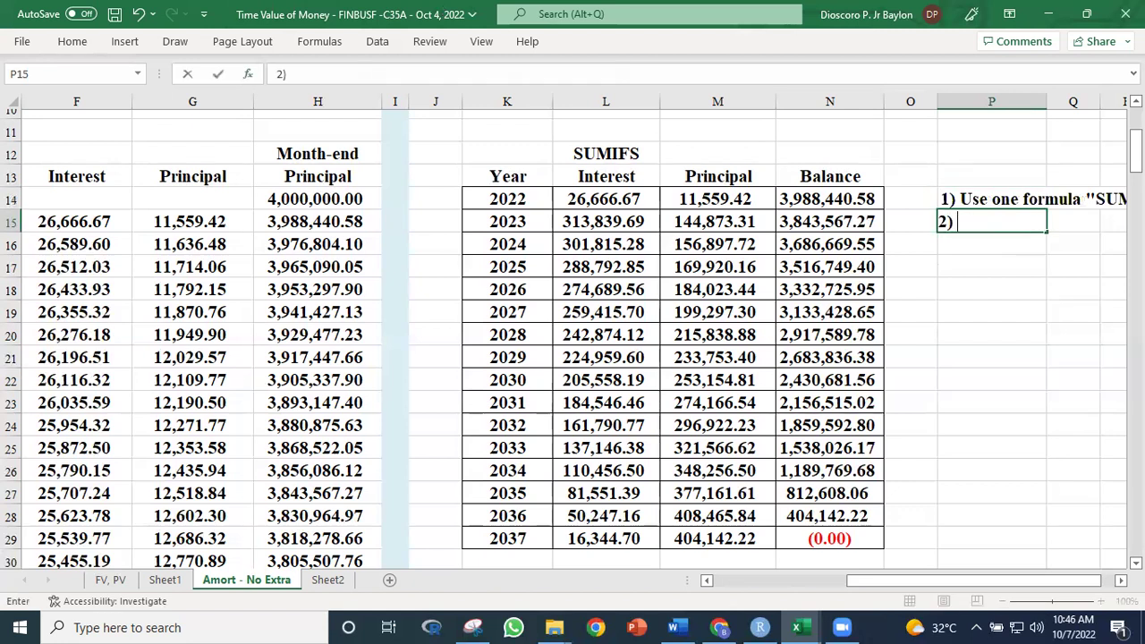
text( For Balance:)
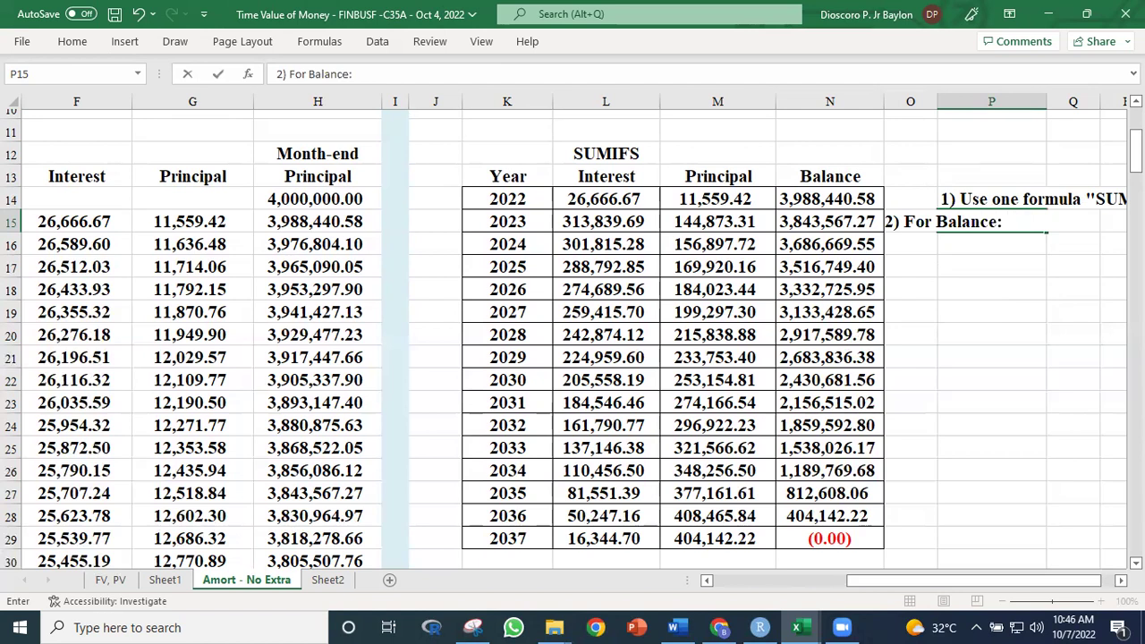
click(1037, 333)
Step: Review the loan data at the top of the sheet, including the Amount to Finance, and return to the notes beside the yearly summary
click(988, 223)
drag(915, 577, 572, 572)
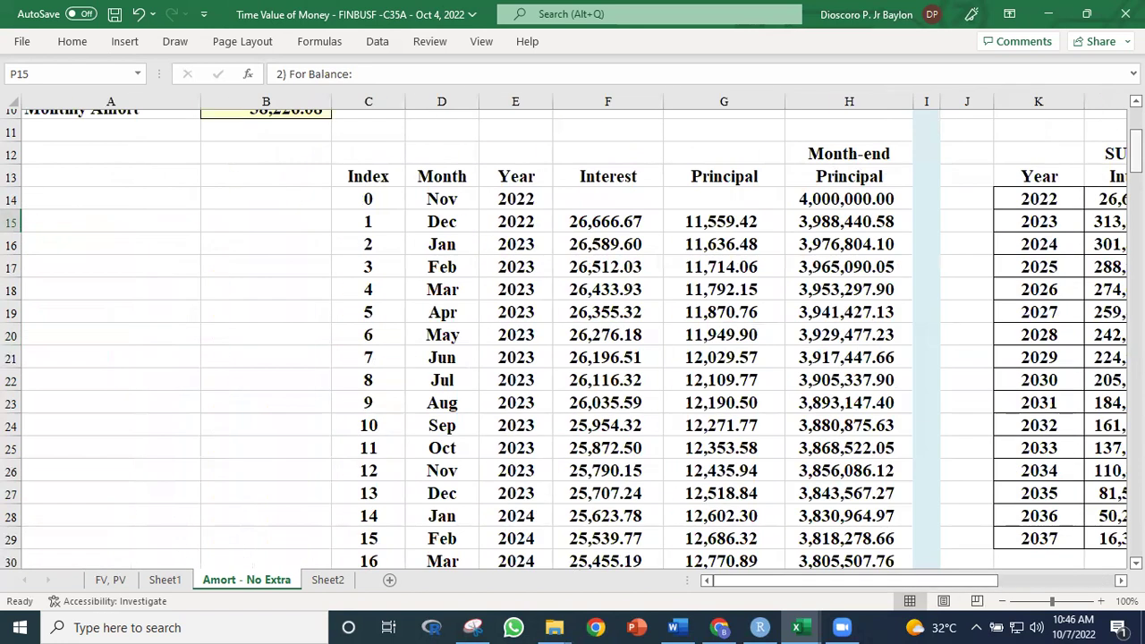
drag(1136, 152, 1136, 130)
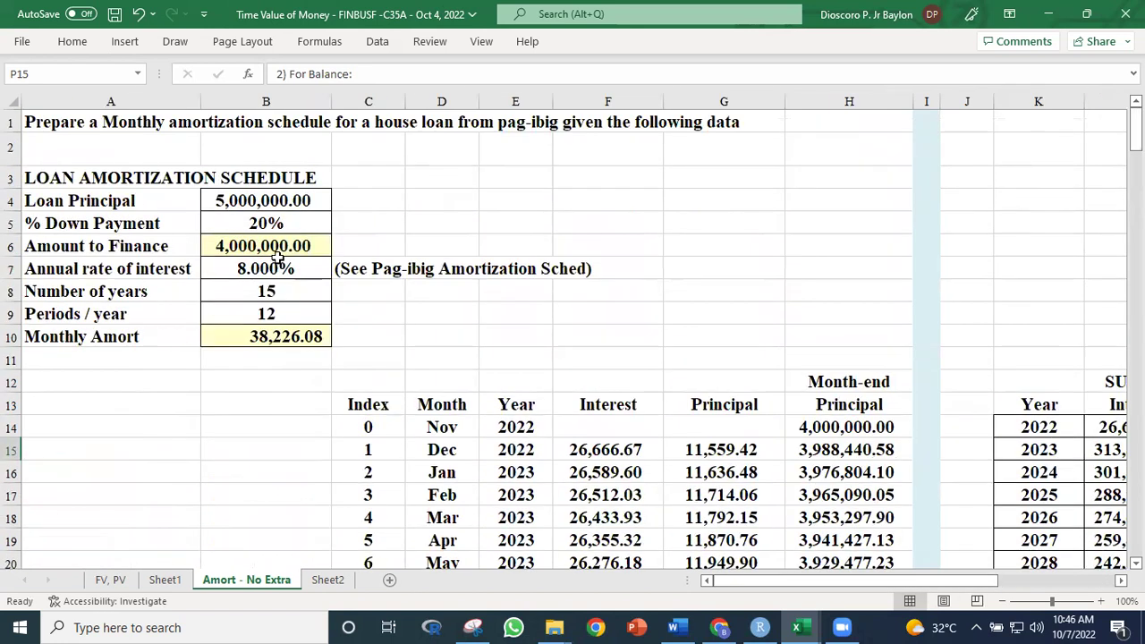
drag(917, 579, 1032, 580)
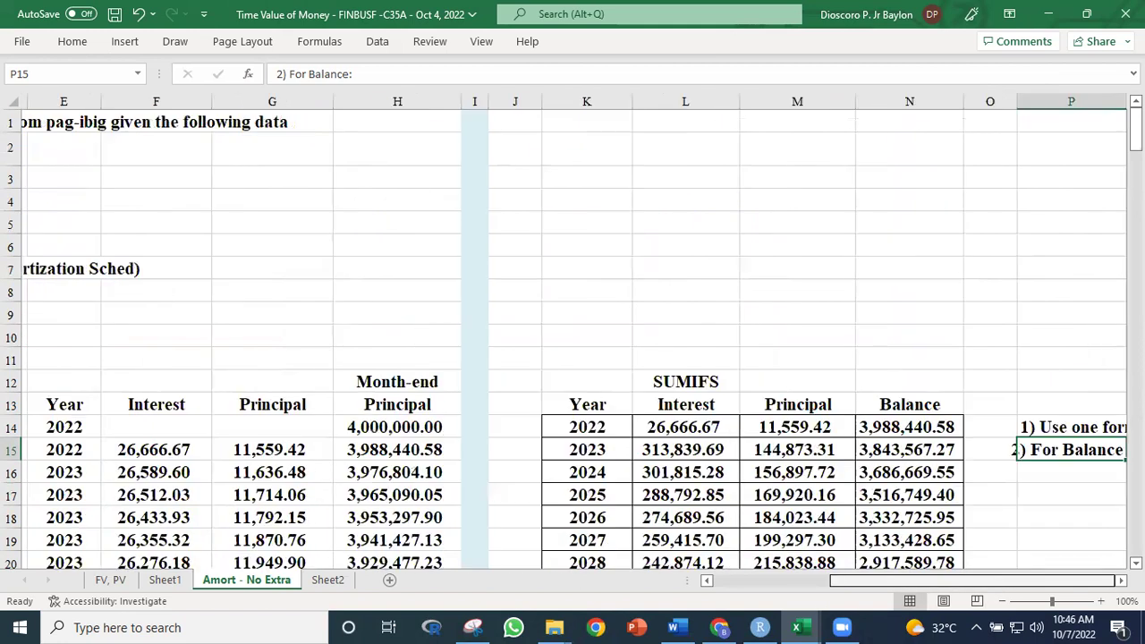
click(1121, 579)
click(1121, 579)
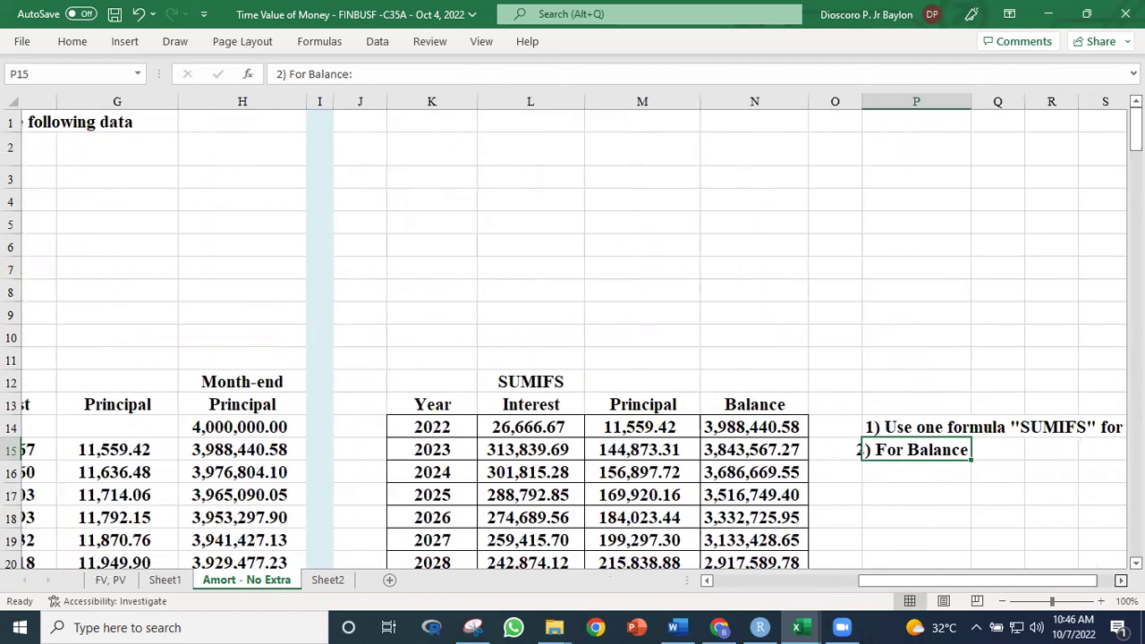
scroll(859, 450, right, 3)
click(871, 488)
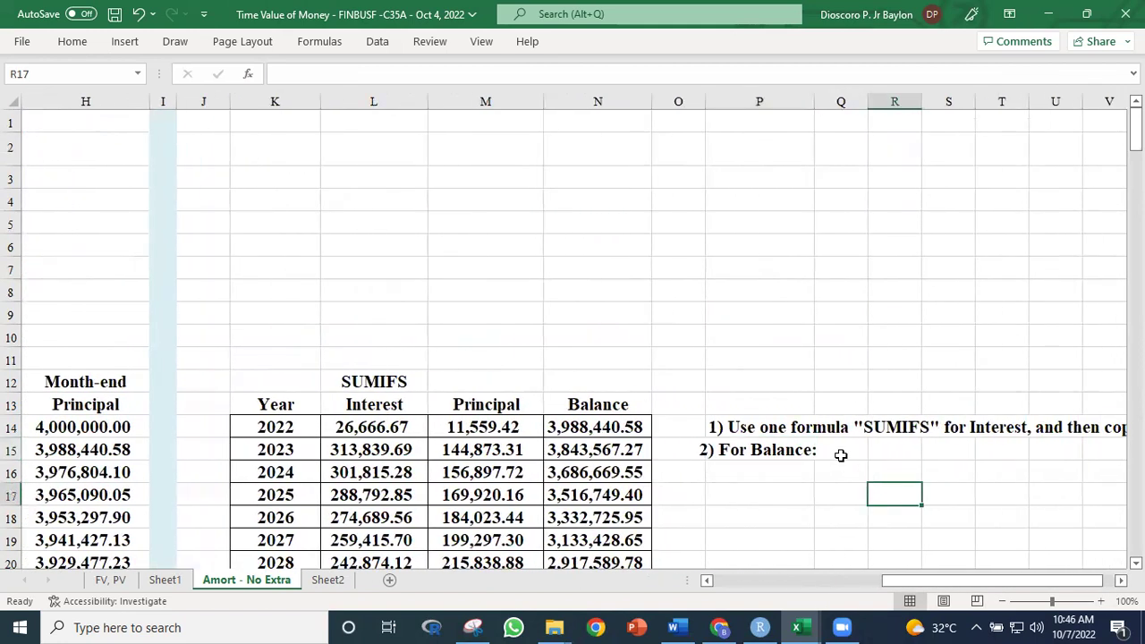
Step: Extend the note in P15 to read 2) For Balance: Amount to Finance - SUM of Principal
click(708, 455)
key(F2)
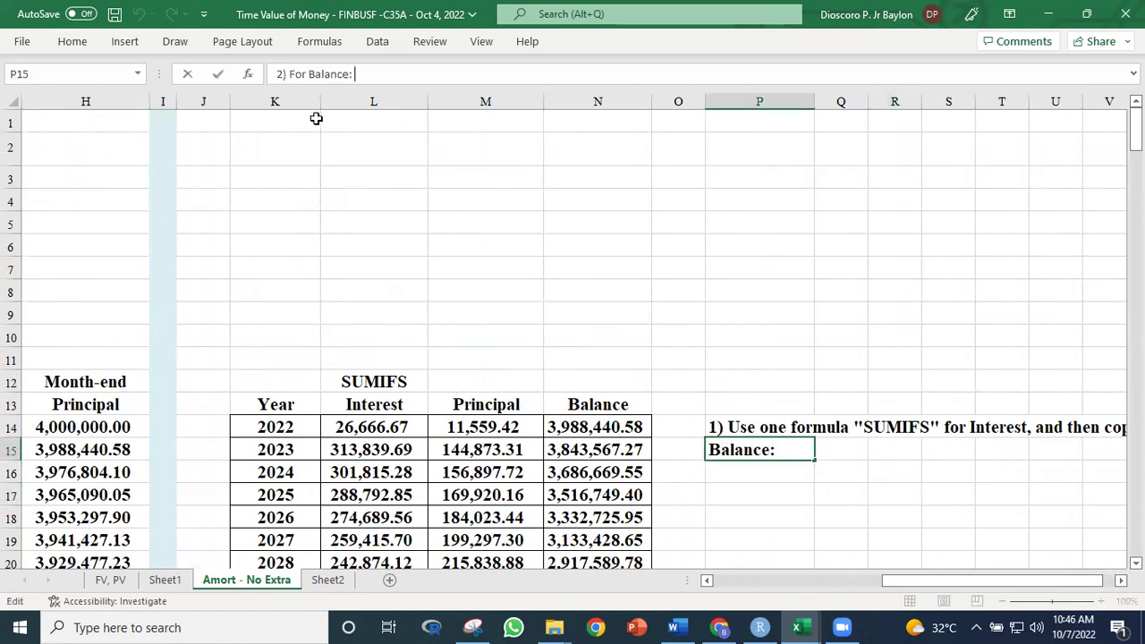
text(Amount to)
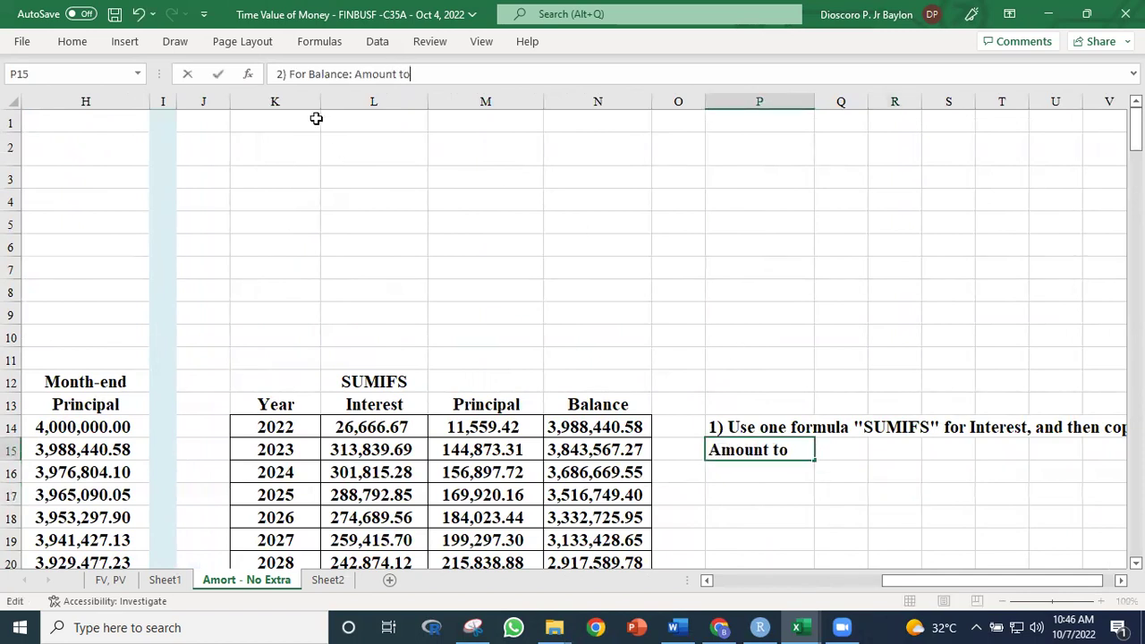
text( Finance)
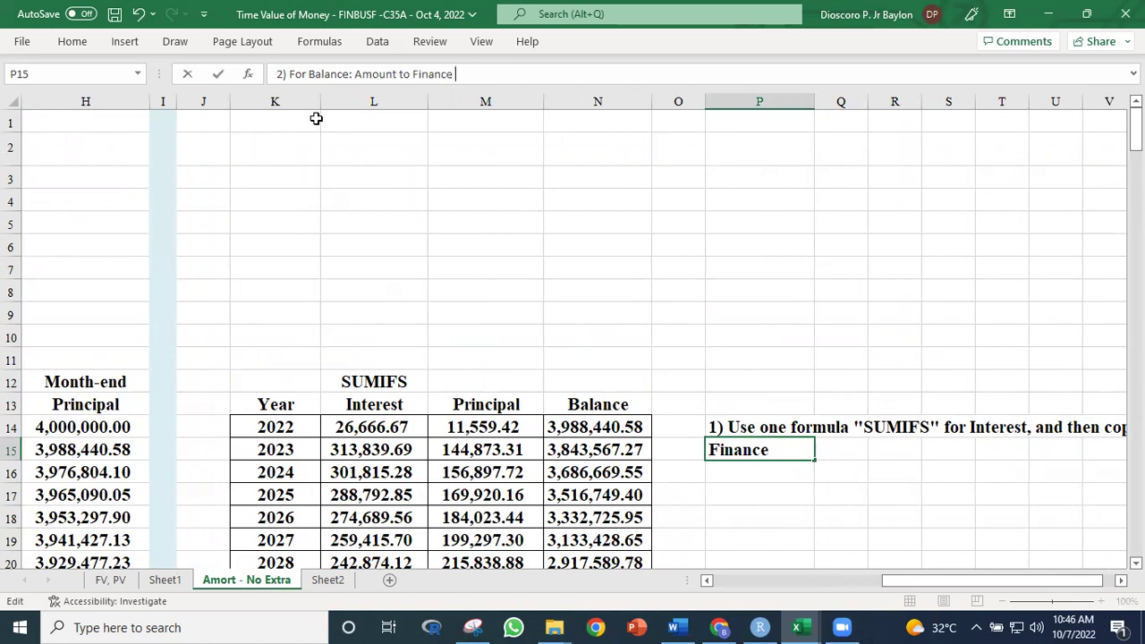
text( - SUM of)
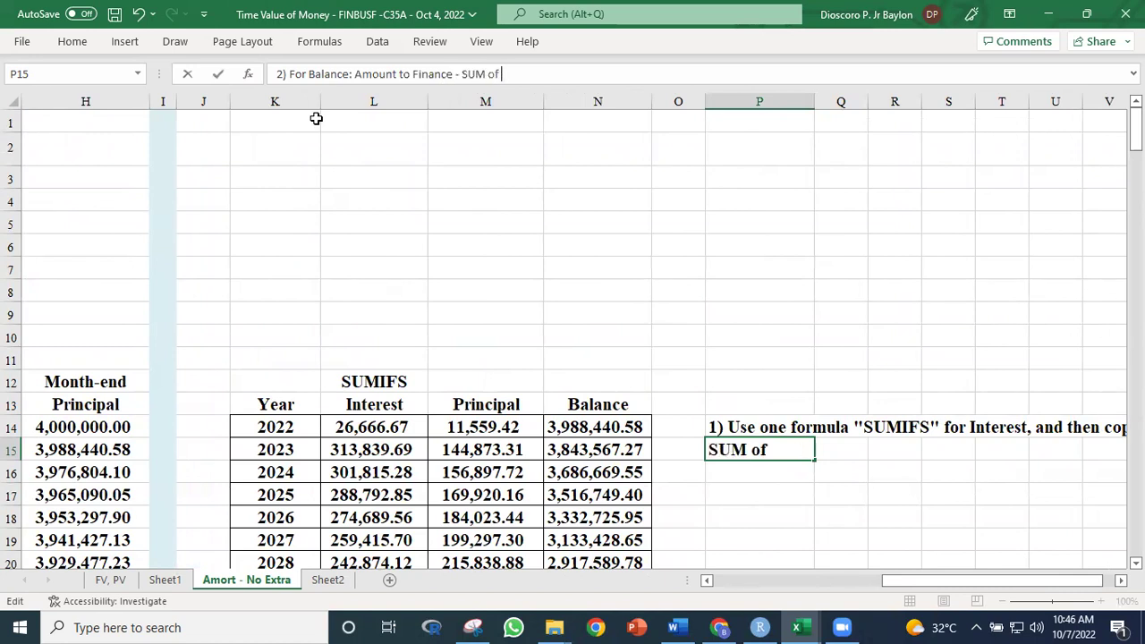
text( Princi)
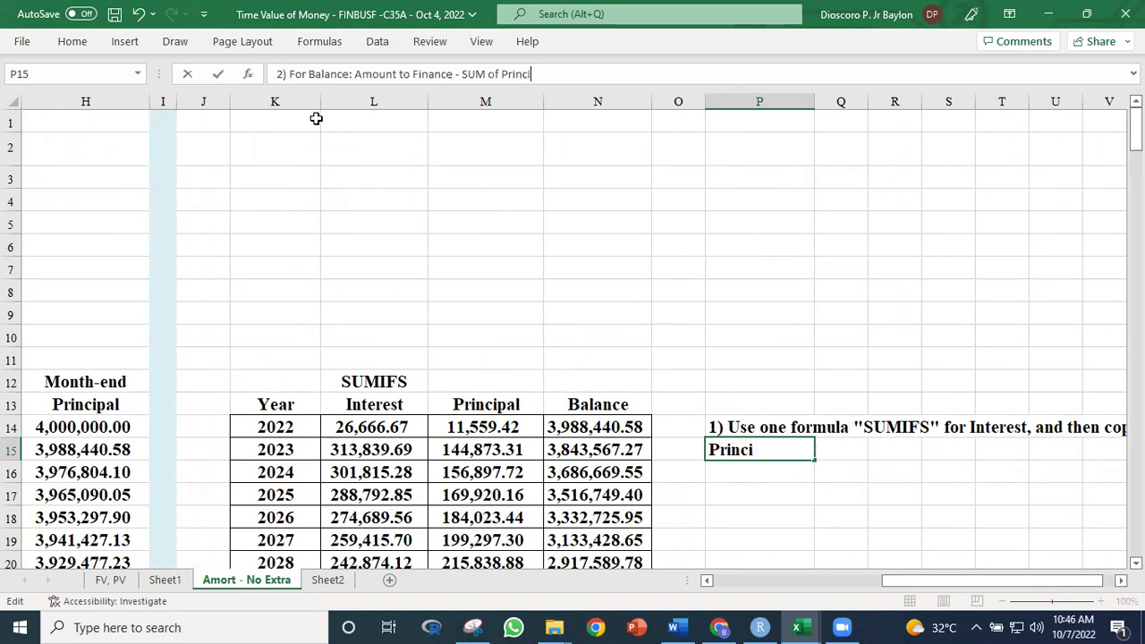
text(pal)
key(Return)
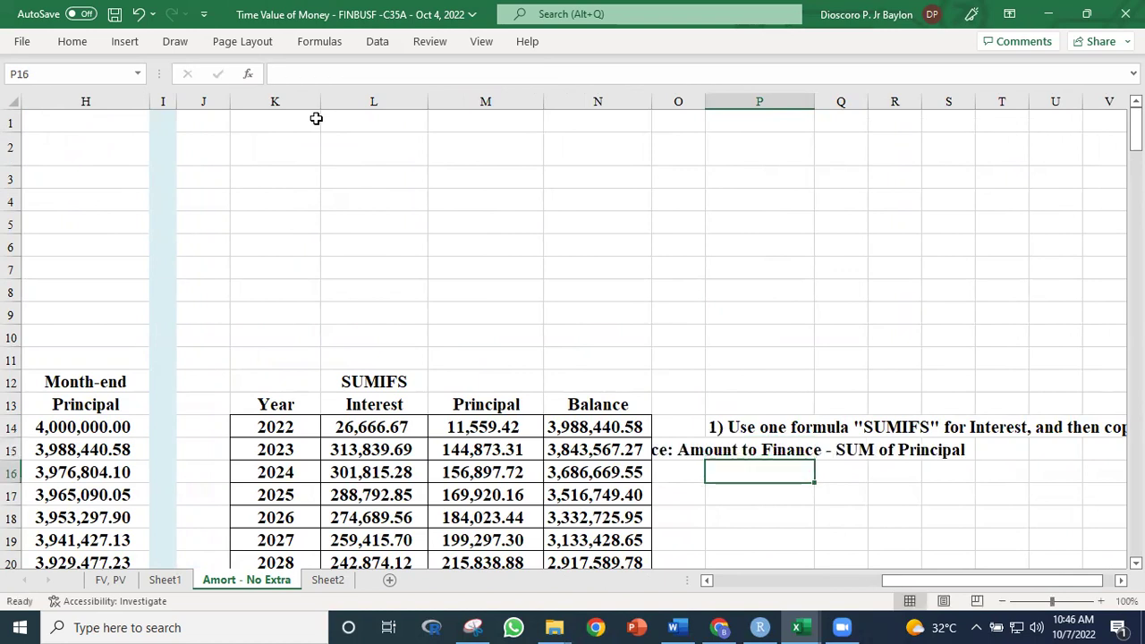
Step: Left-align the Balance note in P15
click(751, 448)
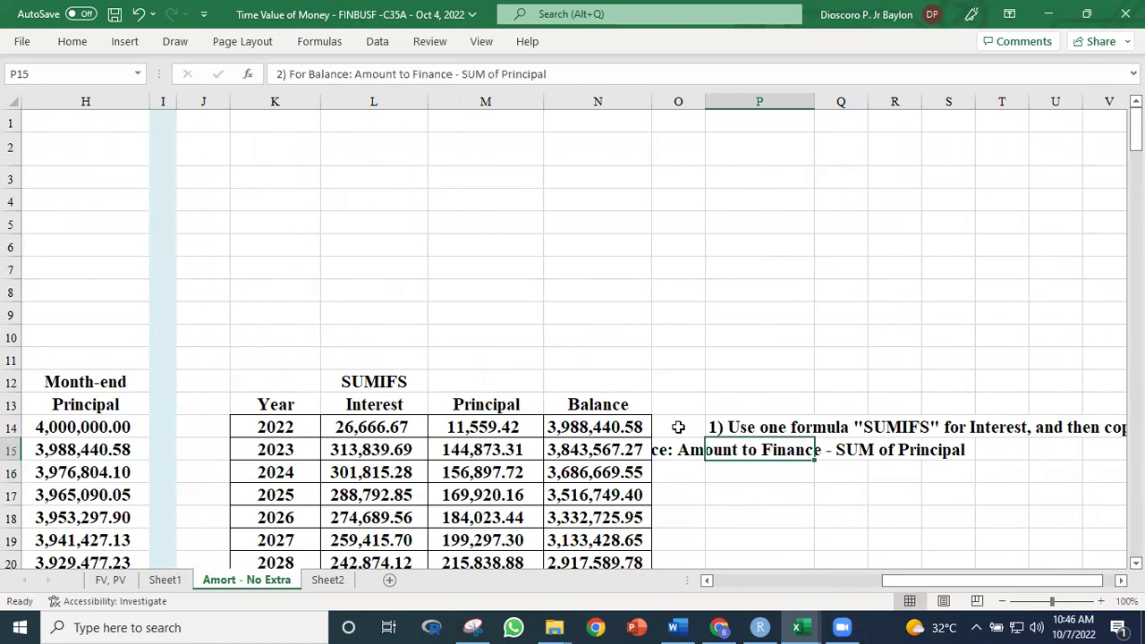
click(72, 41)
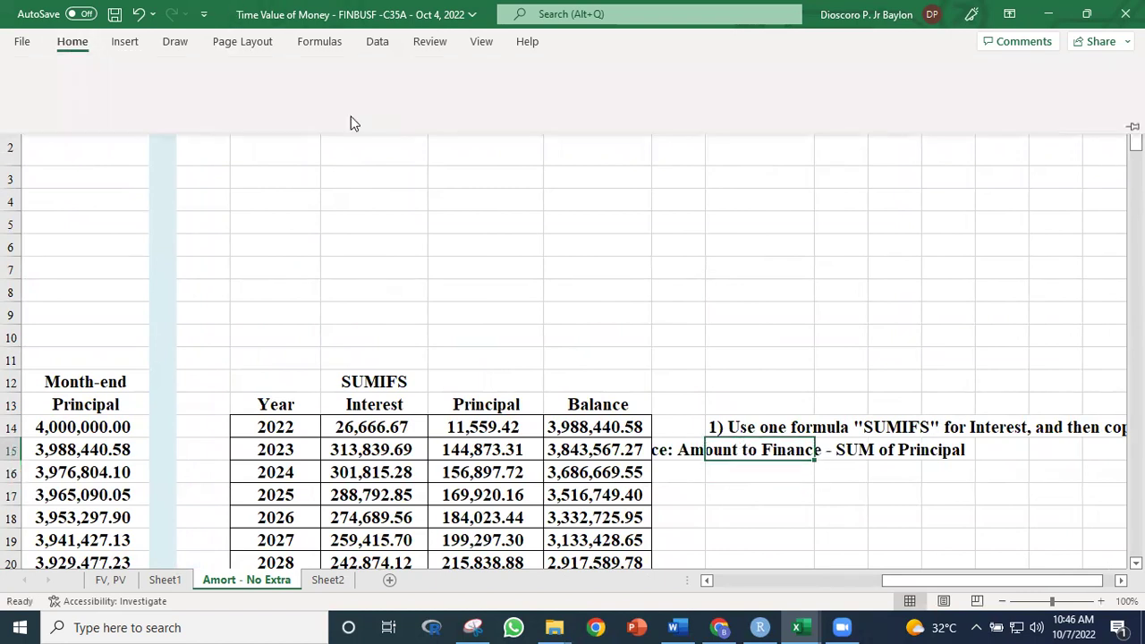
click(289, 100)
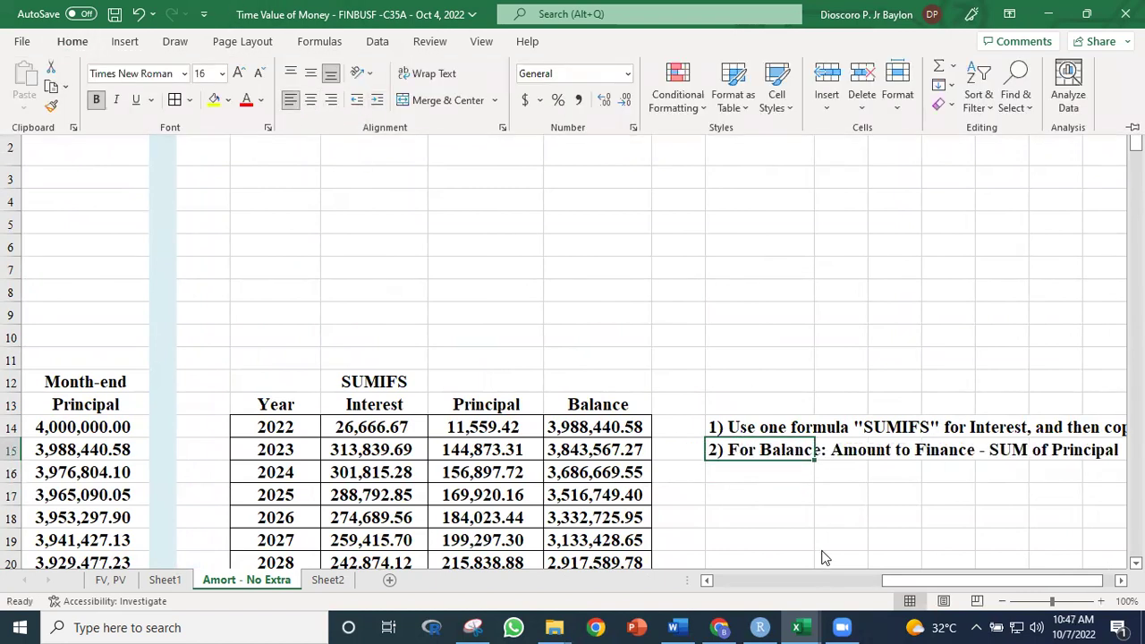
click(775, 450)
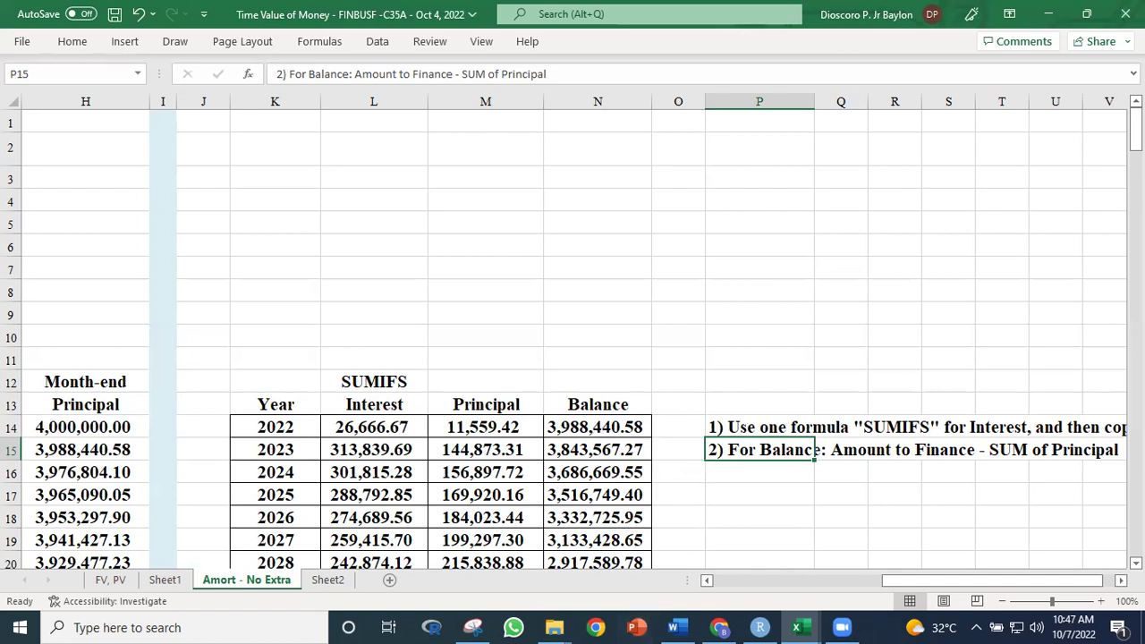
click(979, 513)
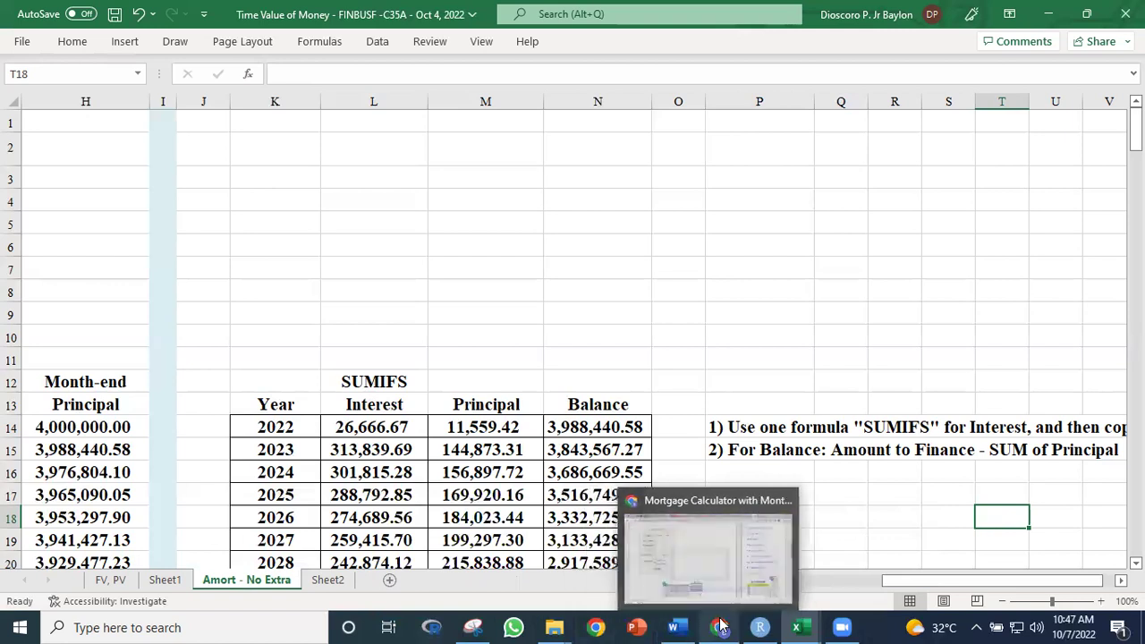
Step: Switch to the Pag-IBIG mortgage calculator in Chrome, calculate the amortization by month, view the resulting table and close it
click(716, 550)
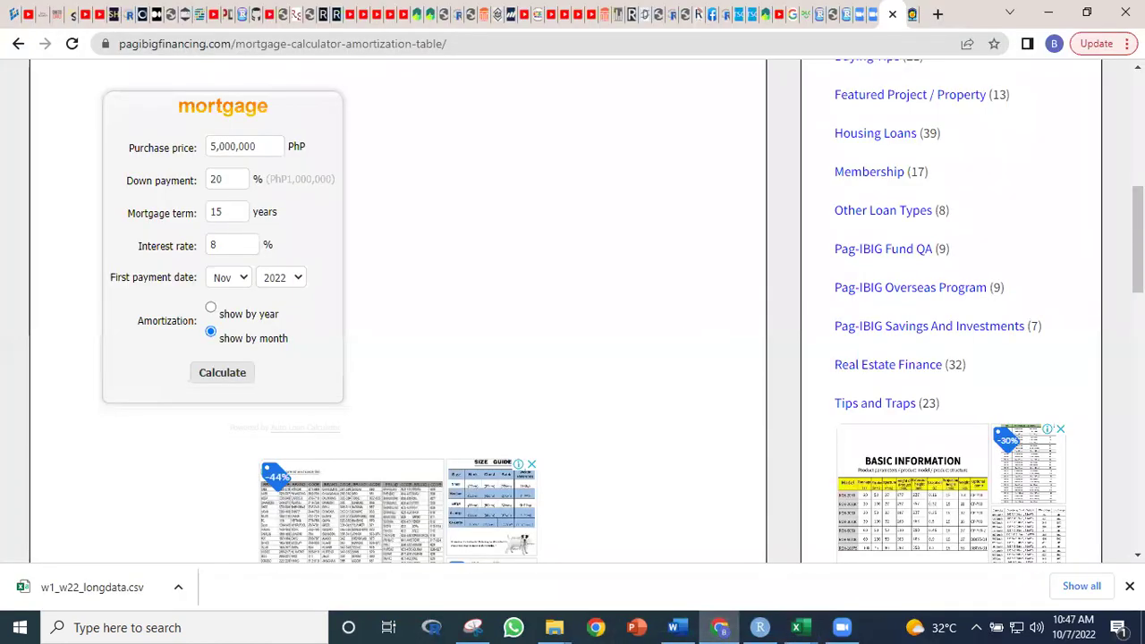
click(206, 377)
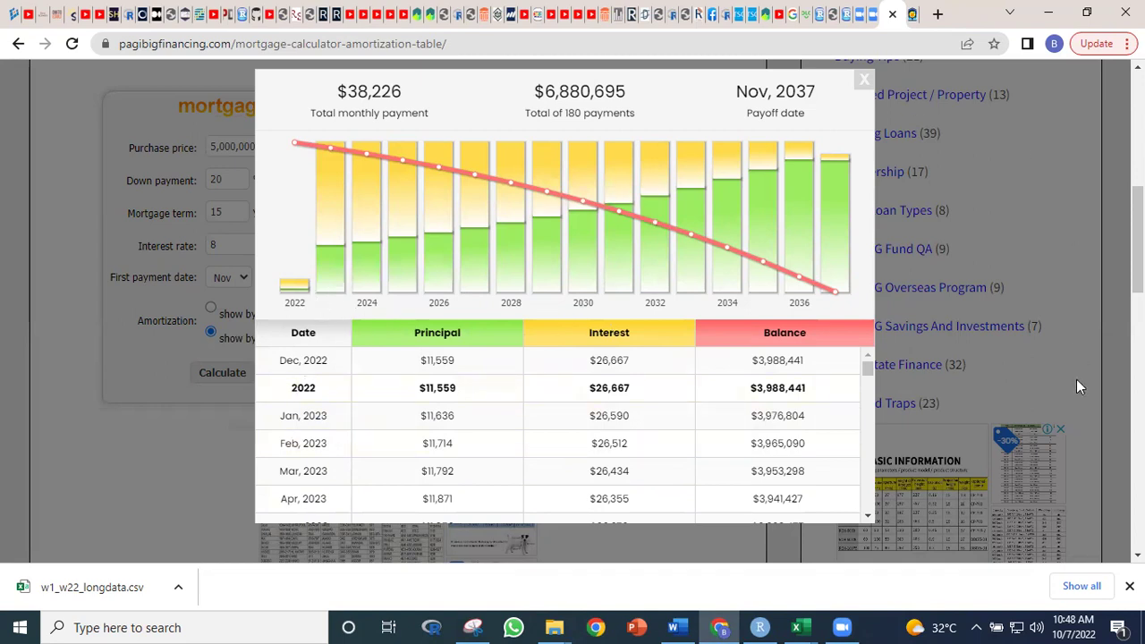
click(989, 92)
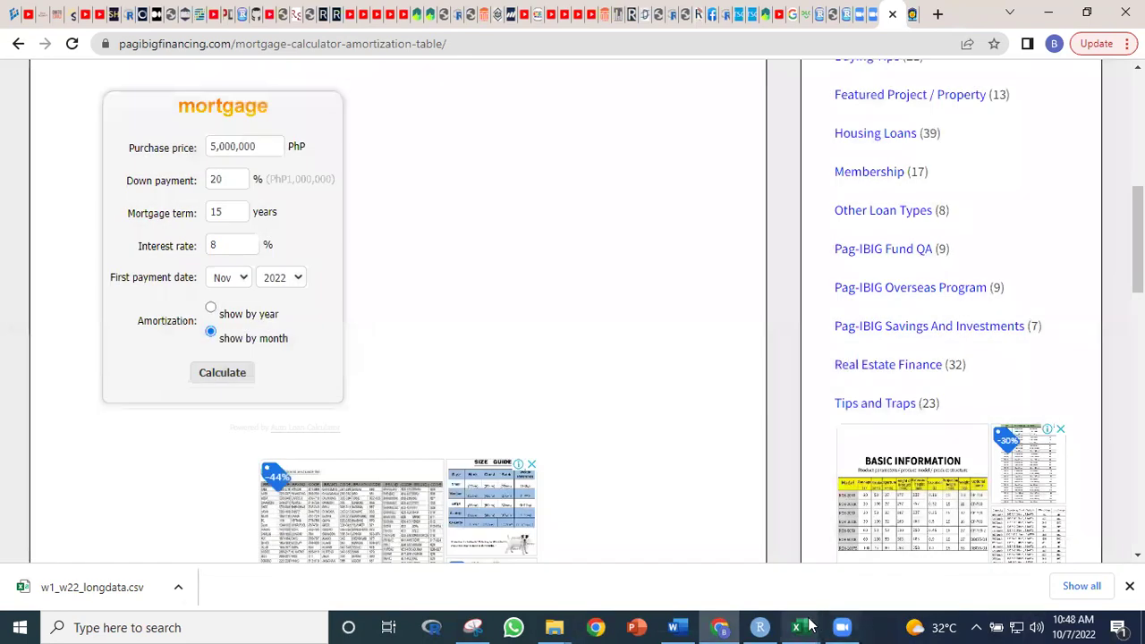
mouse_move(846, 626)
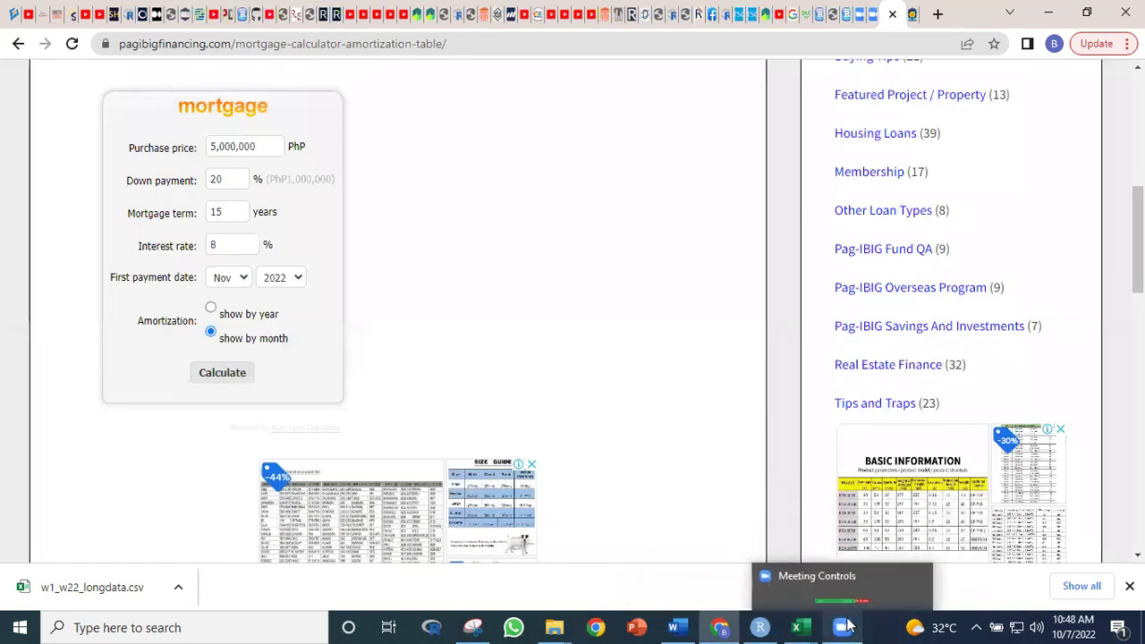
click(841, 626)
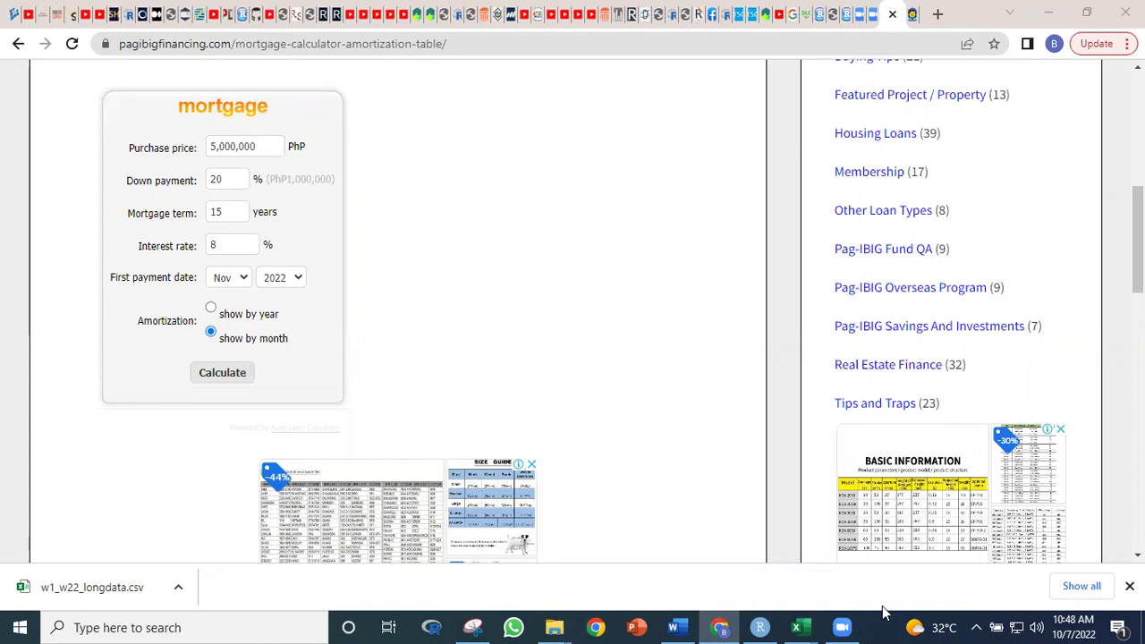
mouse_move(811, 626)
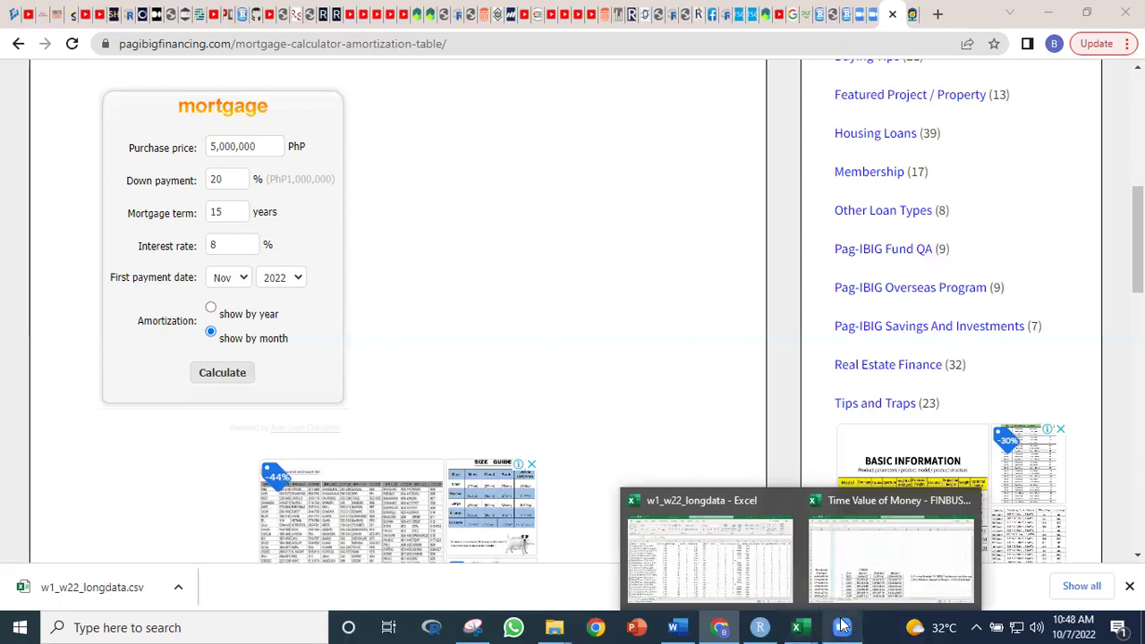
mouse_move(845, 626)
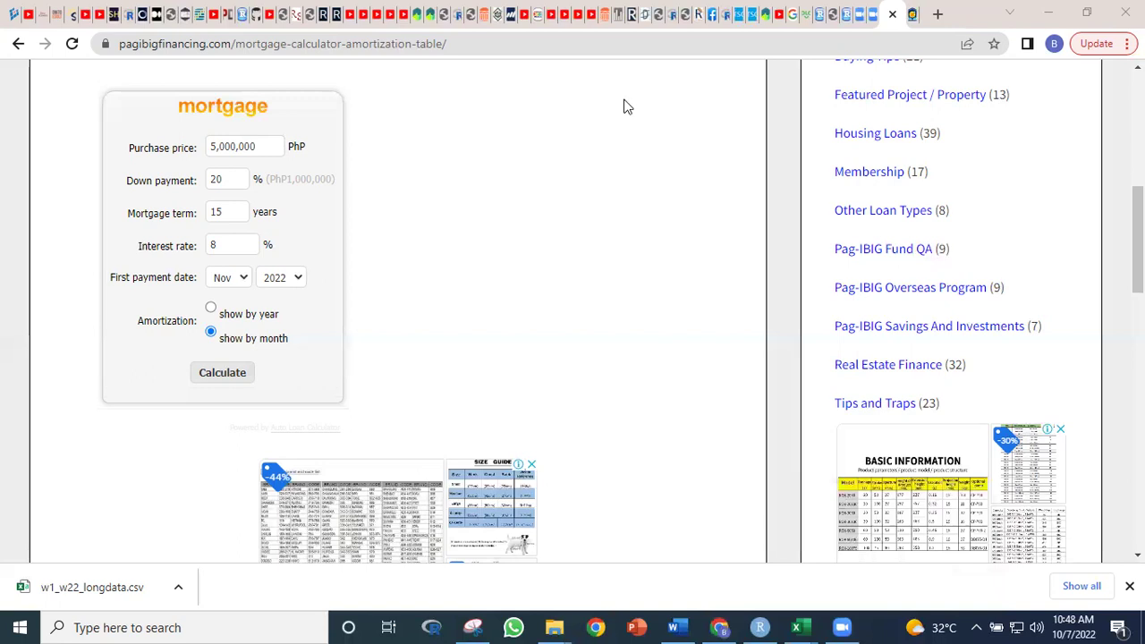
mouse_move(762, 626)
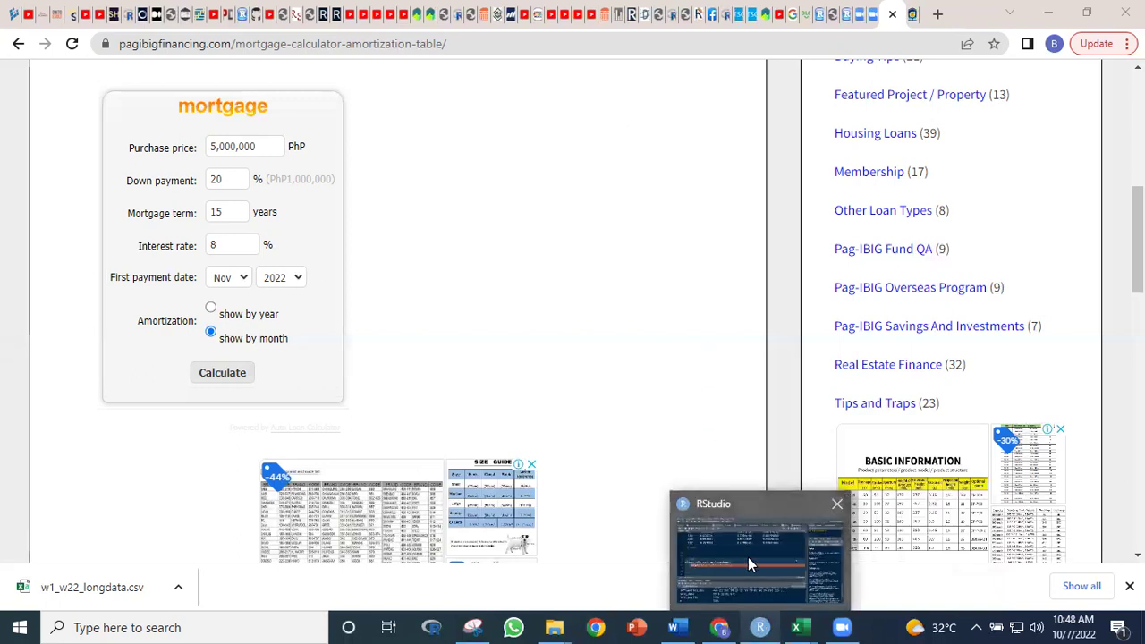